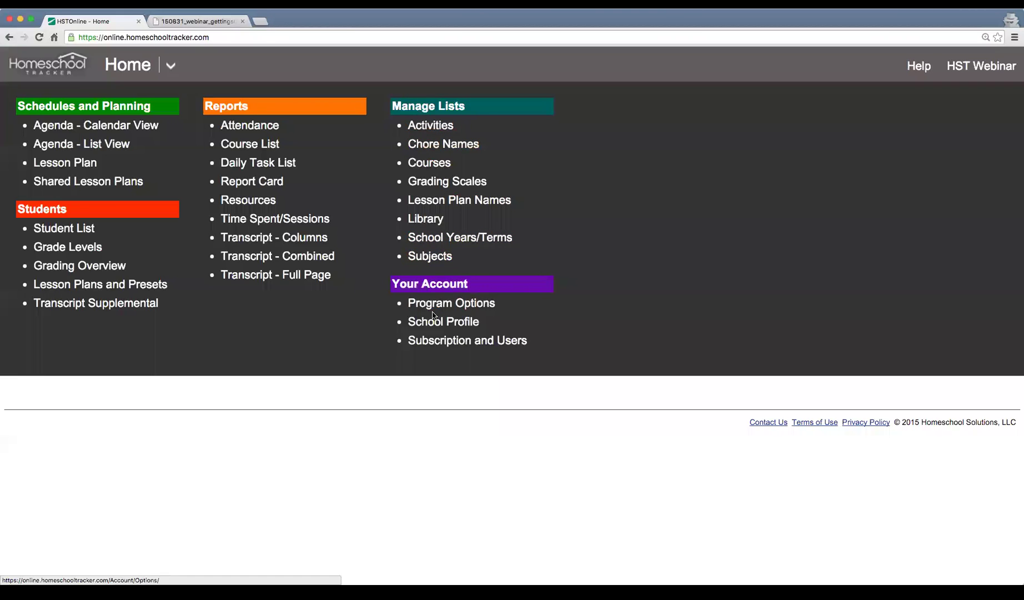
# - Open the Subjects list and review the History subject's details and assigned courses, closing the record without saving
pyautogui.click(421, 258)
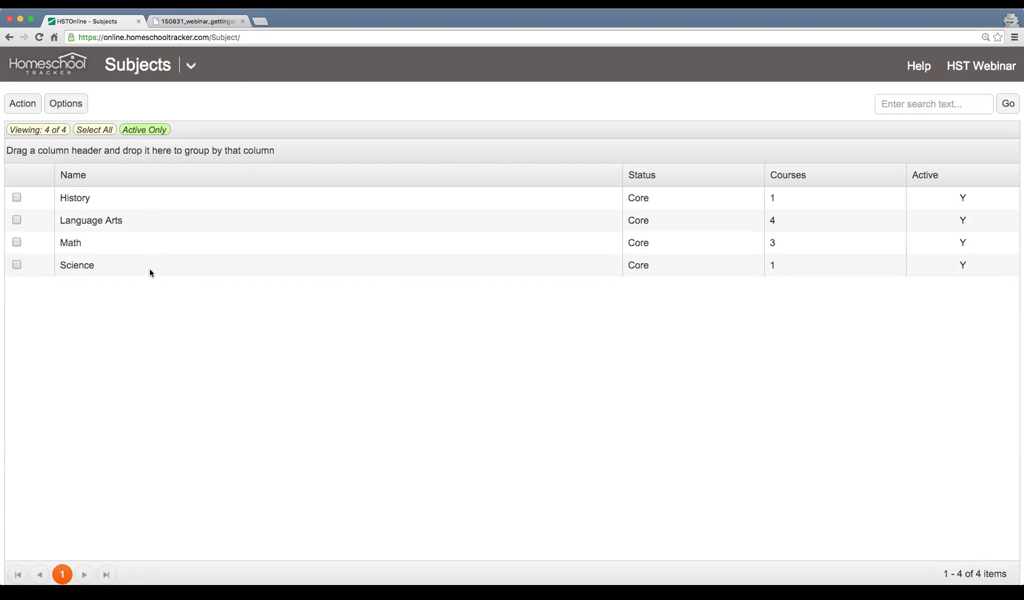
pyautogui.click(110, 203)
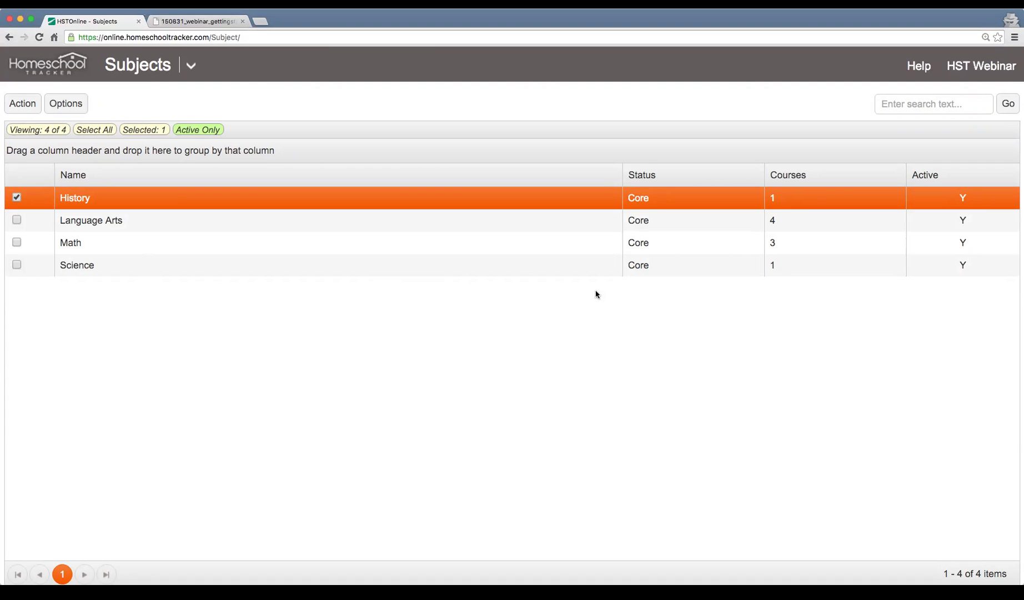
pyautogui.doubleClick(247, 198)
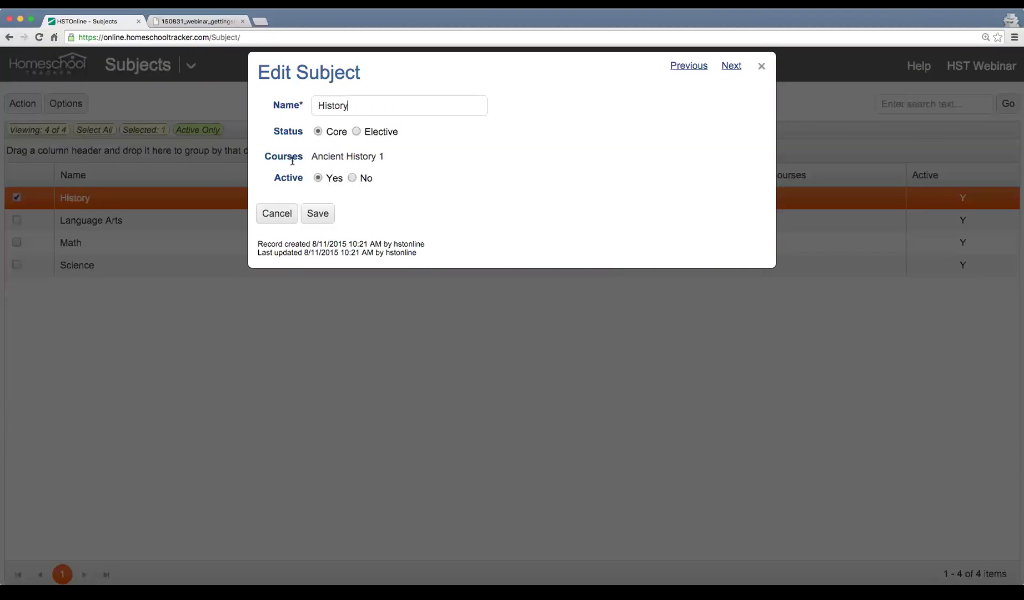
pyautogui.moveTo(314, 157); pyautogui.dragTo(386, 157)
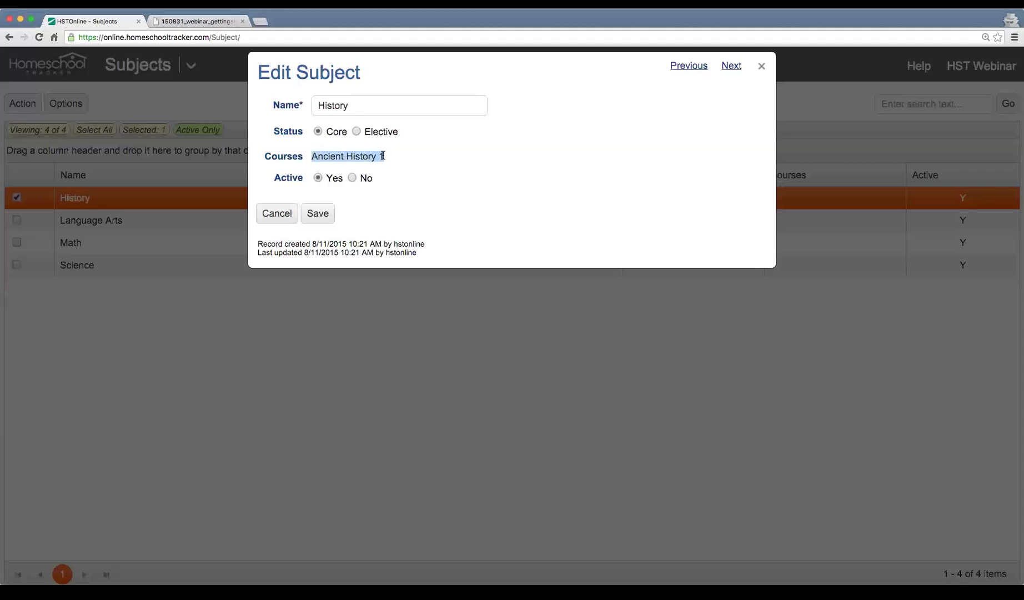
pyautogui.click(364, 154)
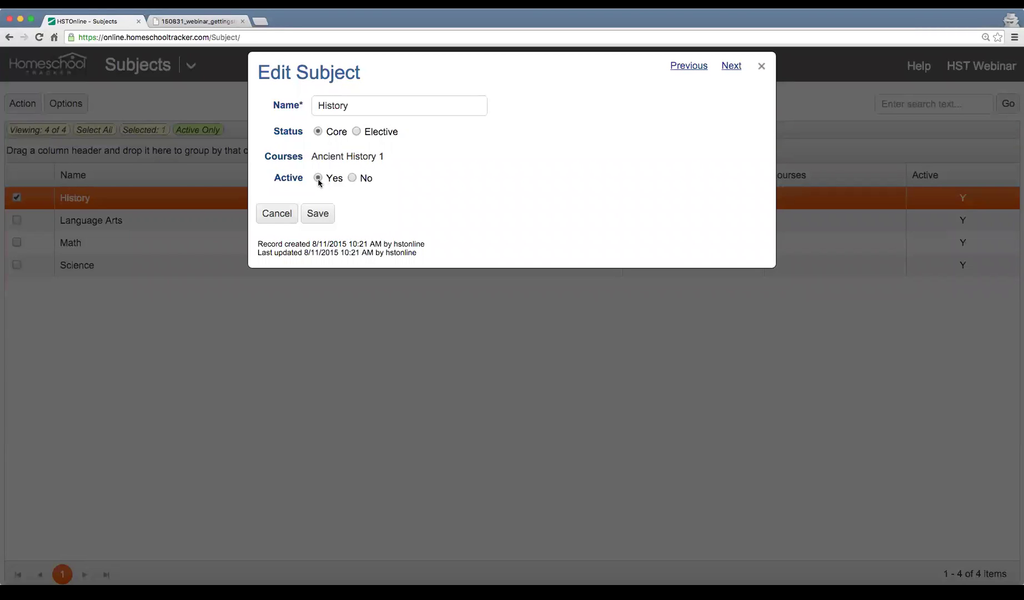
pyautogui.click(277, 214)
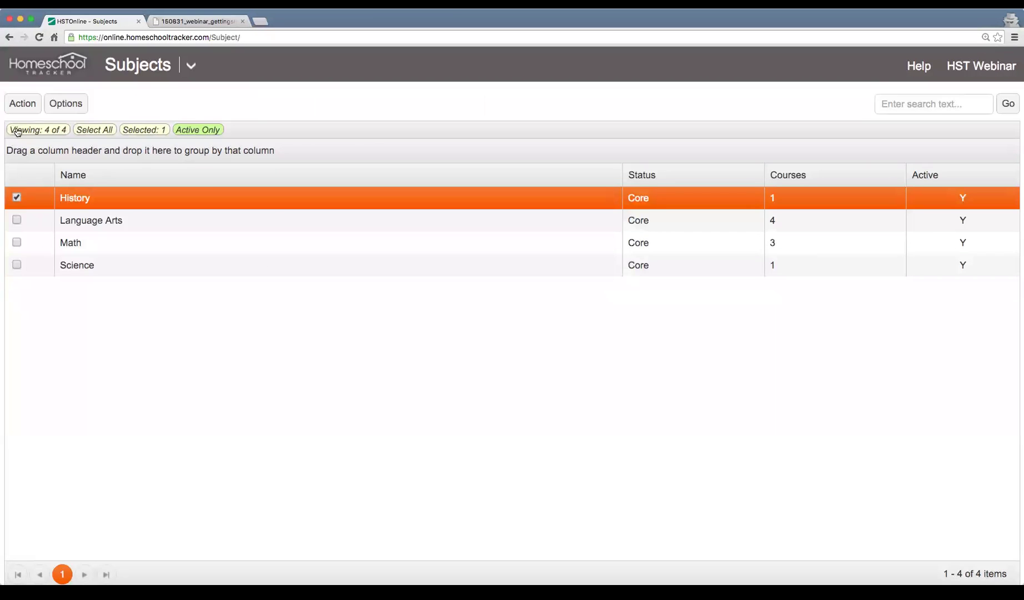
# - View the blank form for adding a subject and leave it without saving
pyautogui.moveTo(18, 111)
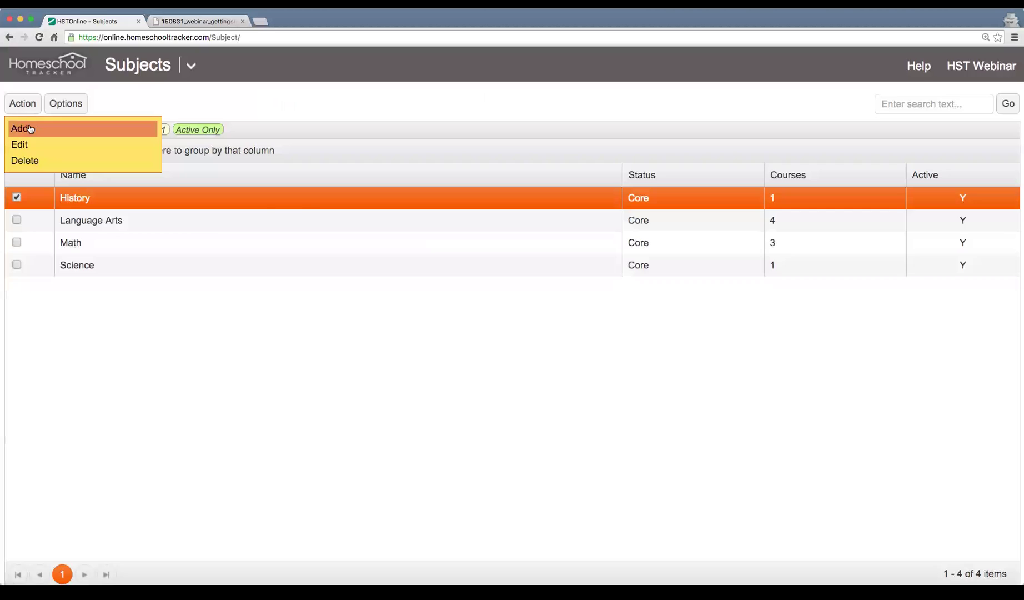
pyautogui.click(31, 128)
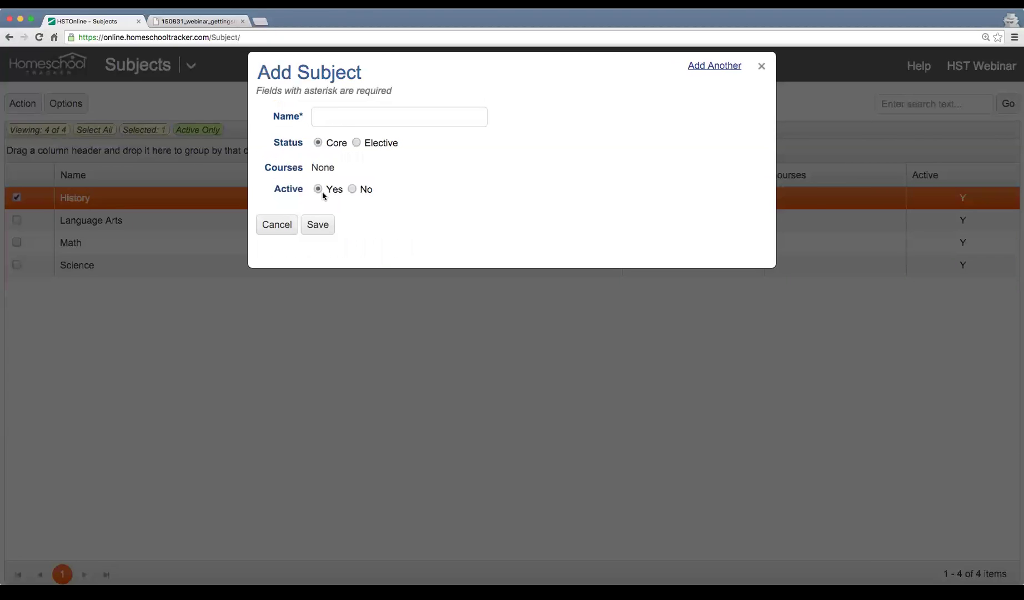
pyautogui.click(277, 225)
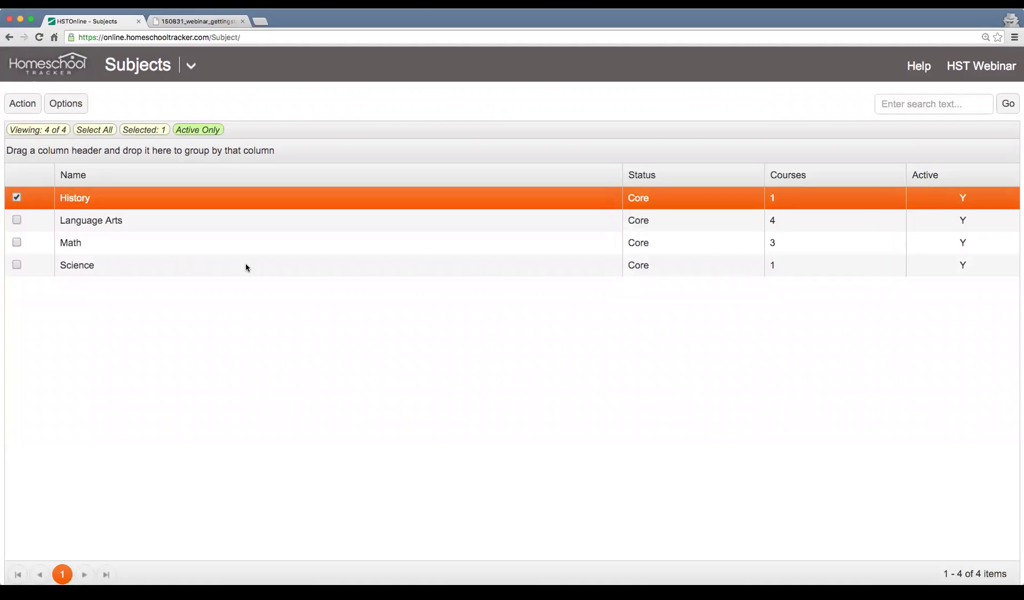
# - Open the Courses list and review the details of Ancient History 1, closing the record without saving
pyautogui.click(199, 65)
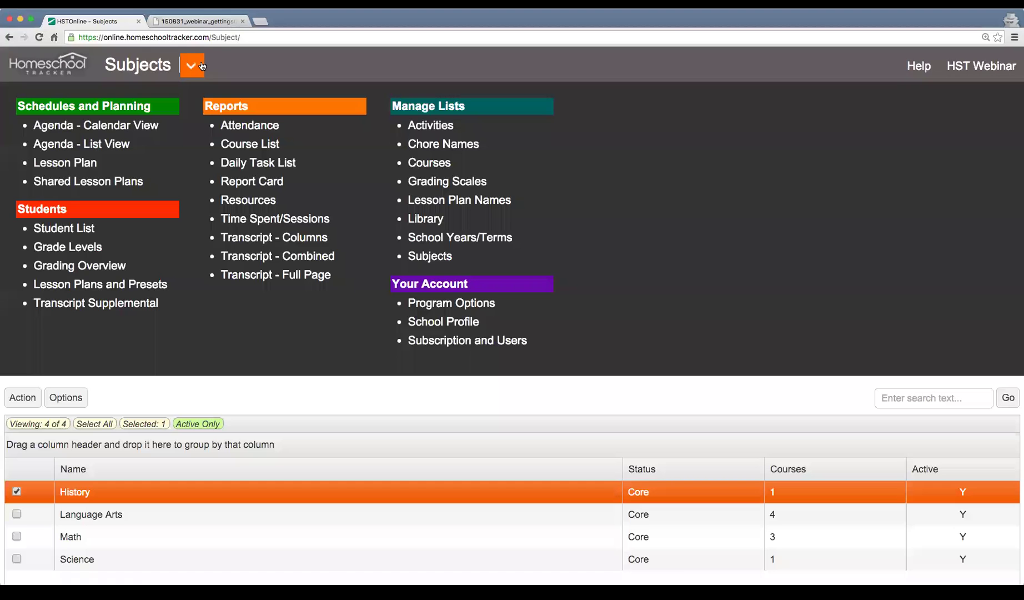
pyautogui.click(438, 163)
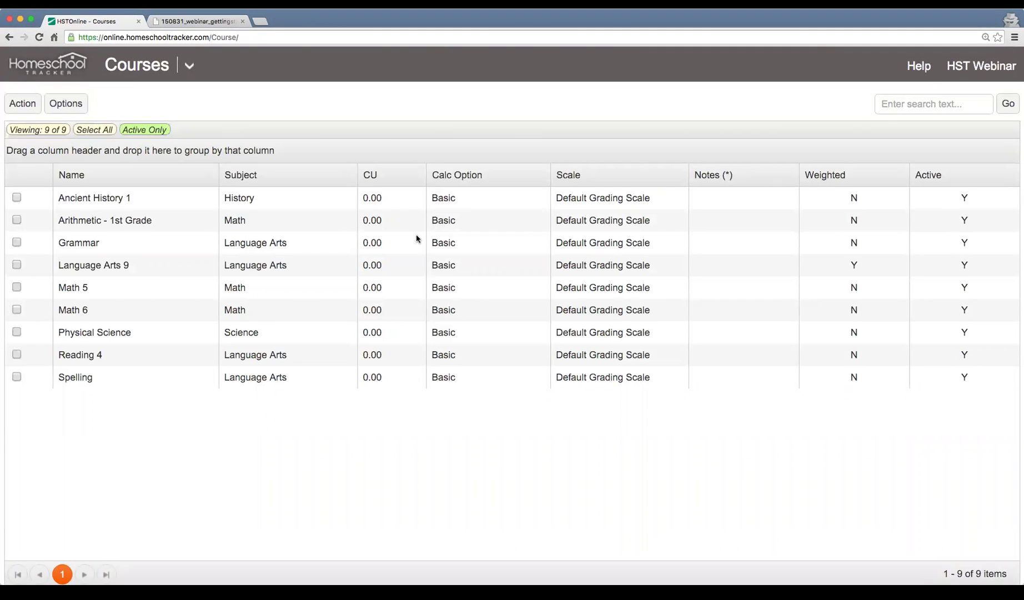
pyautogui.click(327, 203)
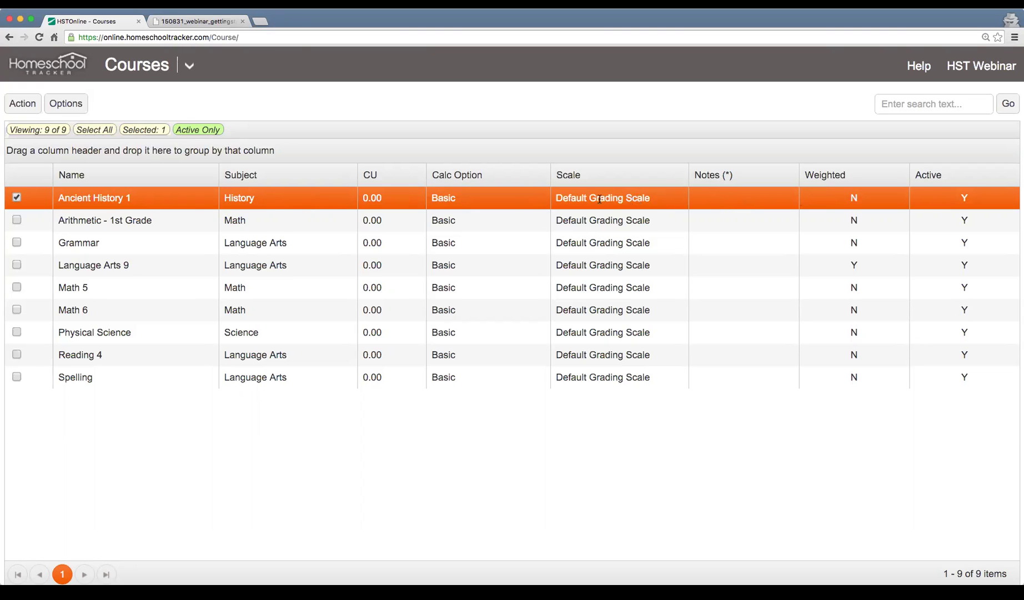
pyautogui.doubleClick(508, 199)
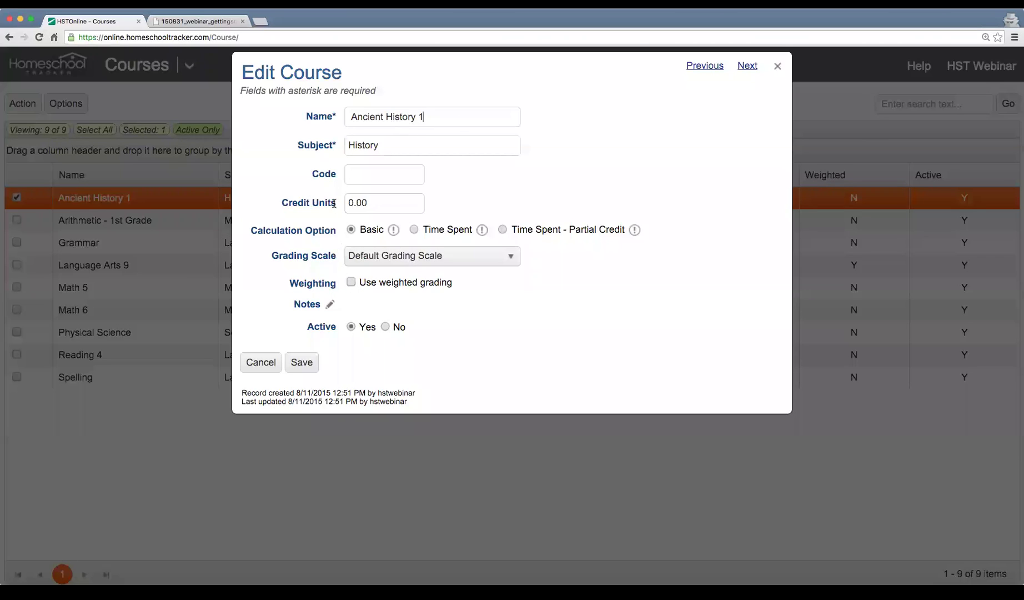
pyautogui.click(264, 364)
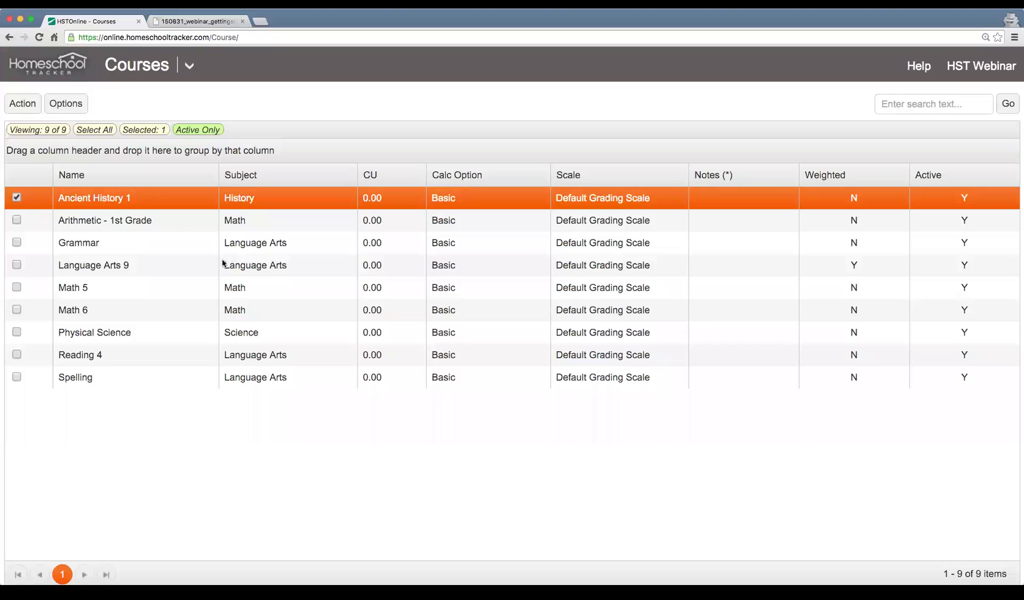
# - Start a new course named "Reading 1" and assign it to the existing Language Arts subject
pyautogui.click(22, 106)
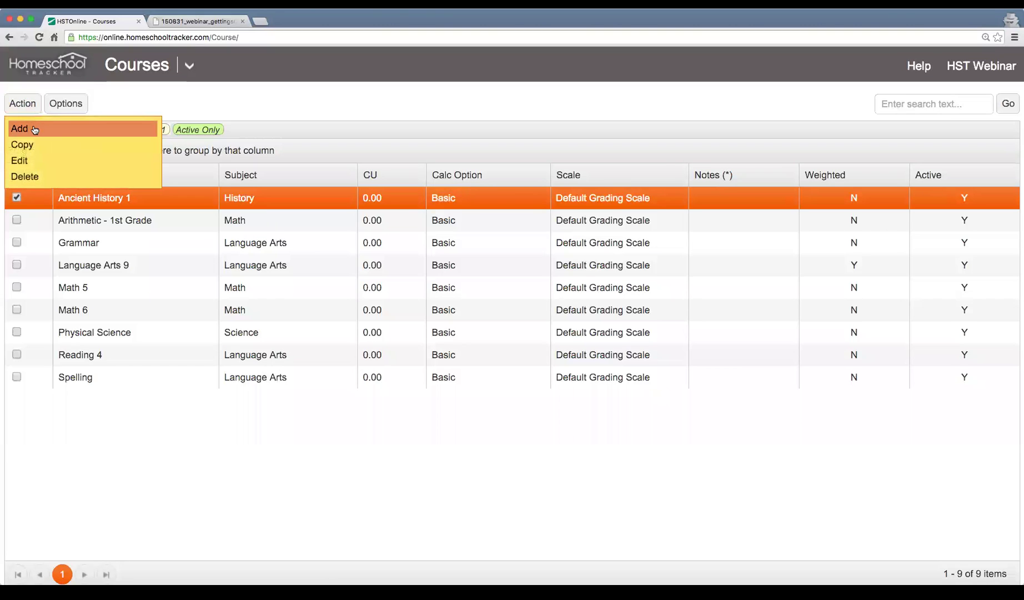
pyautogui.click(34, 129)
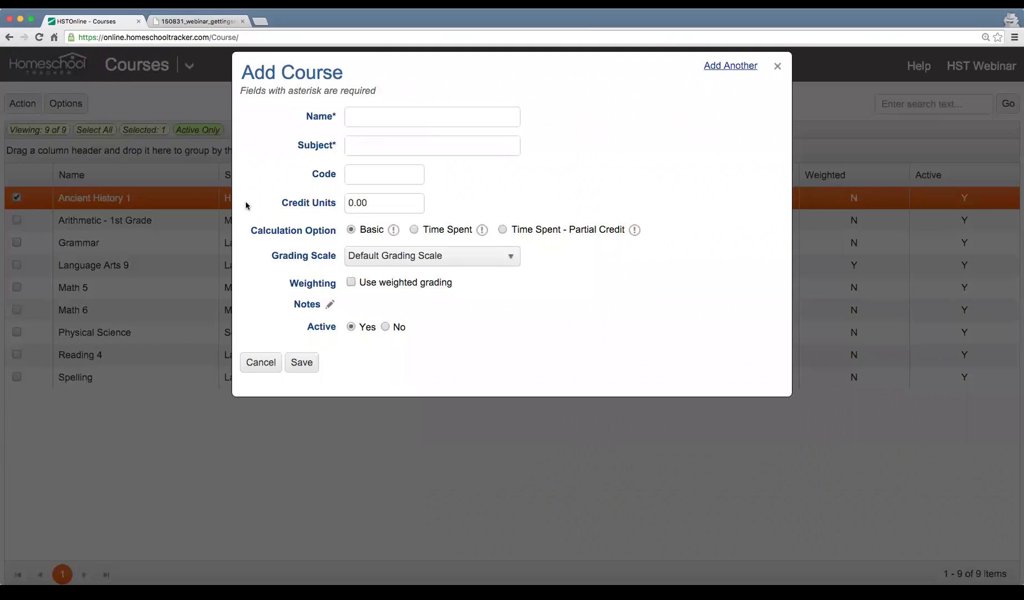
pyautogui.write('Reading 1')
pyautogui.press('Tab')
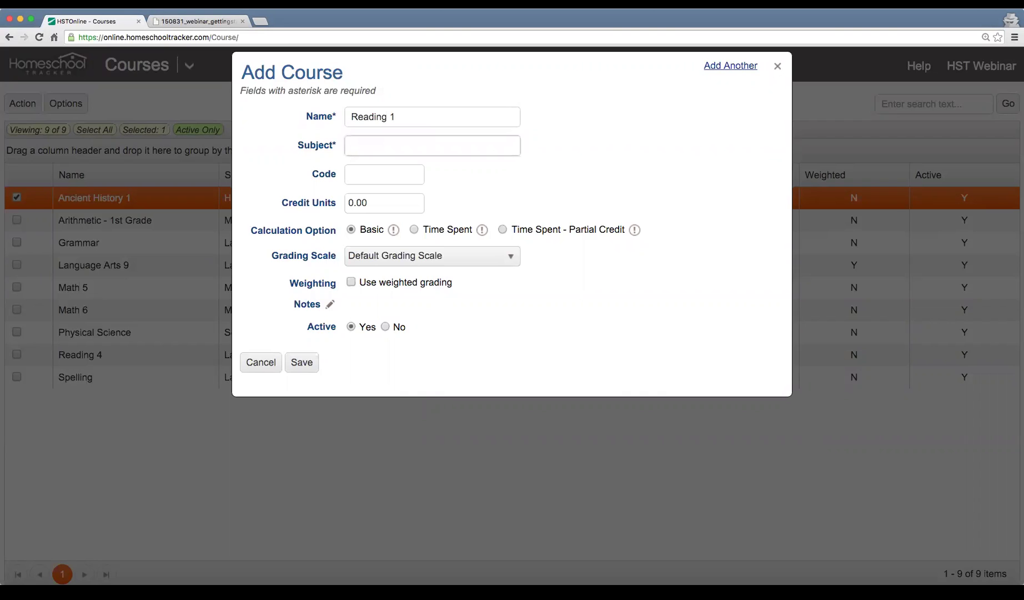
pyautogui.write('langu')
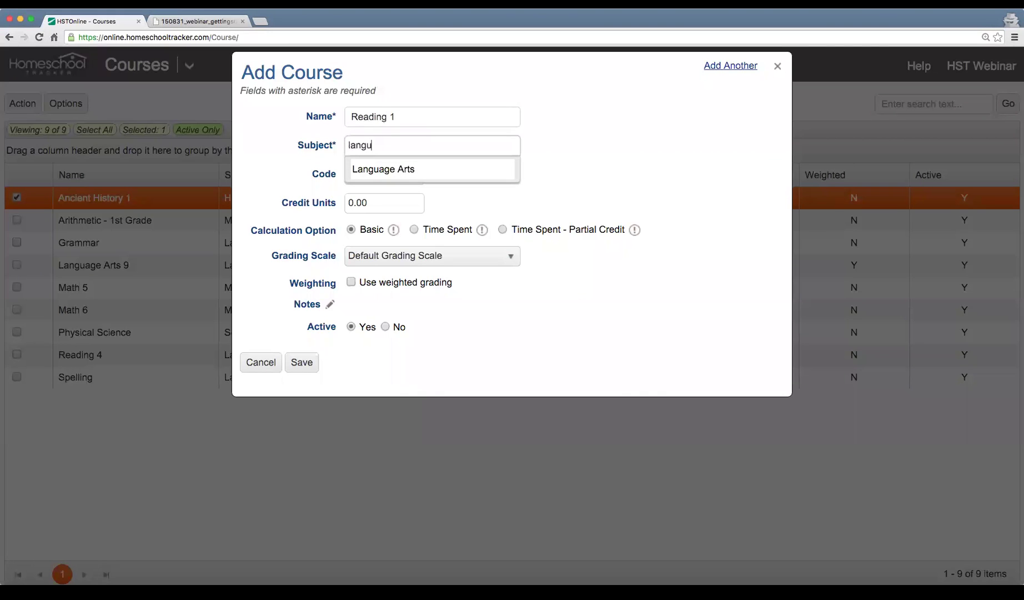
pyautogui.write('age')
pyautogui.moveTo(300, 146); pyautogui.dragTo(331, 146)
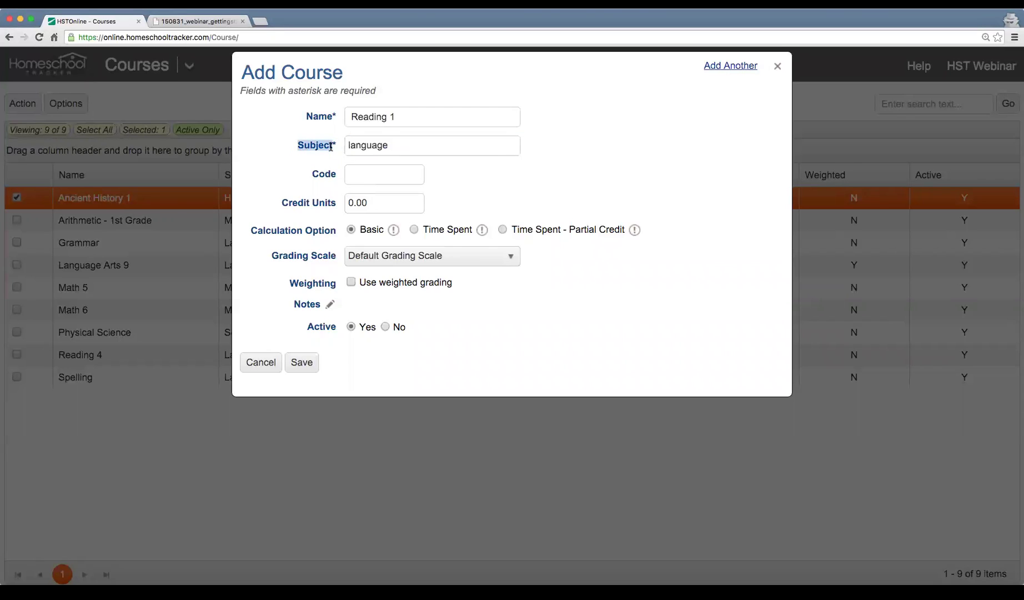
pyautogui.click(413, 147)
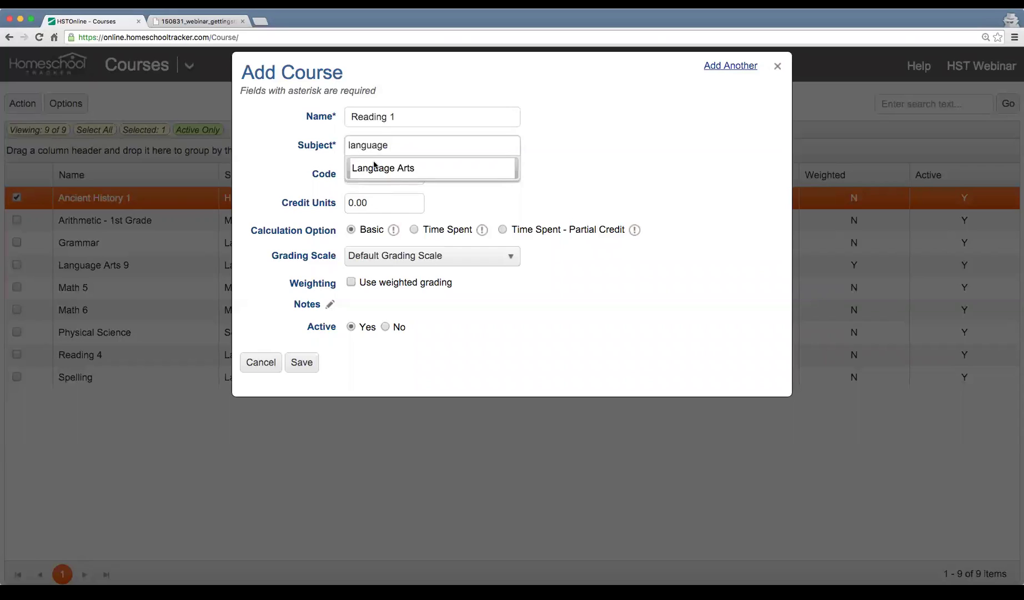
pyautogui.click(423, 168)
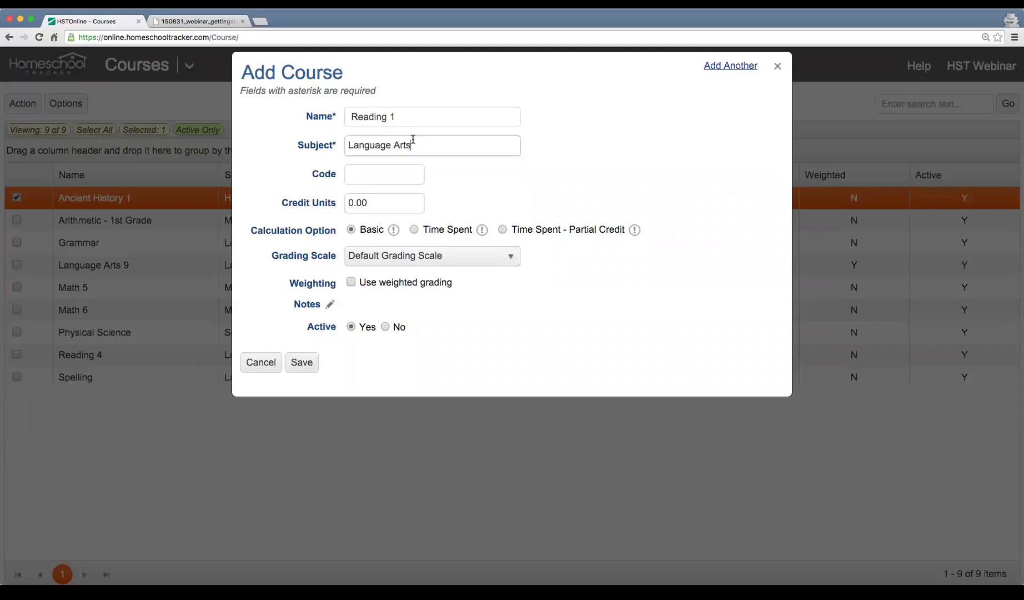
# - Clear the new course's subject and choose Language Arts from the full list of existing subjects
pyautogui.moveTo(445, 146); pyautogui.dragTo(292, 142)
pyautogui.press('BackSpace')
pyautogui.press('Down')
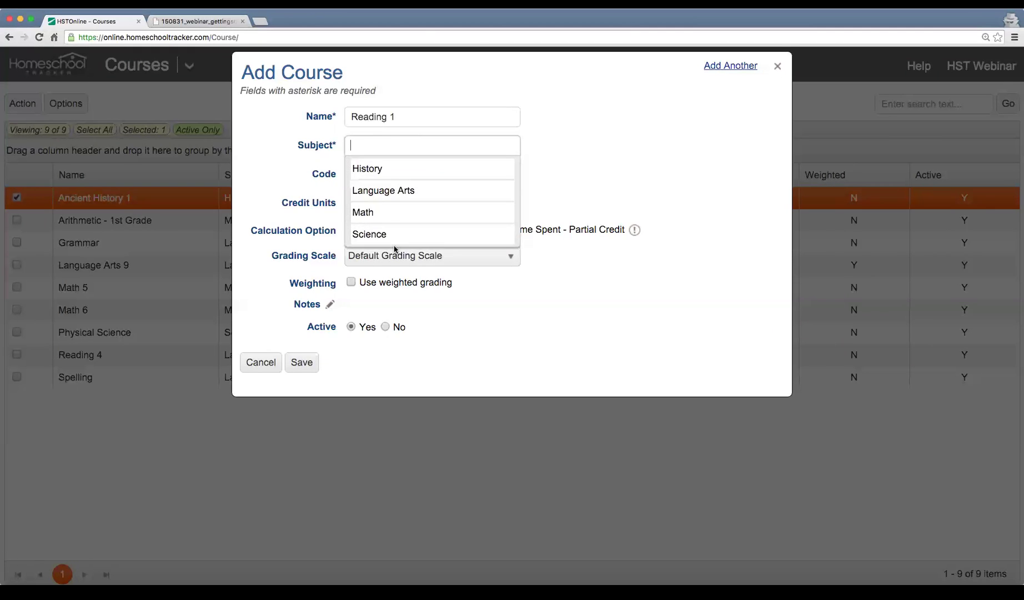
pyautogui.click(378, 192)
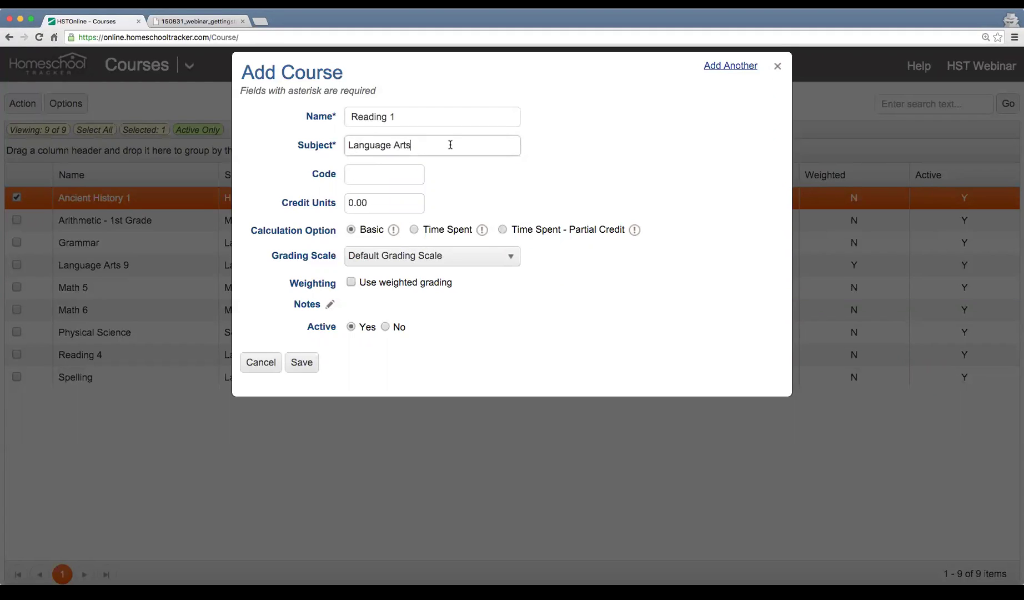
# - Re-enter the new course's subject by text, correct the misspelling "Language Artss", and accept the suggested Language Arts
pyautogui.moveTo(426, 144); pyautogui.dragTo(306, 143)
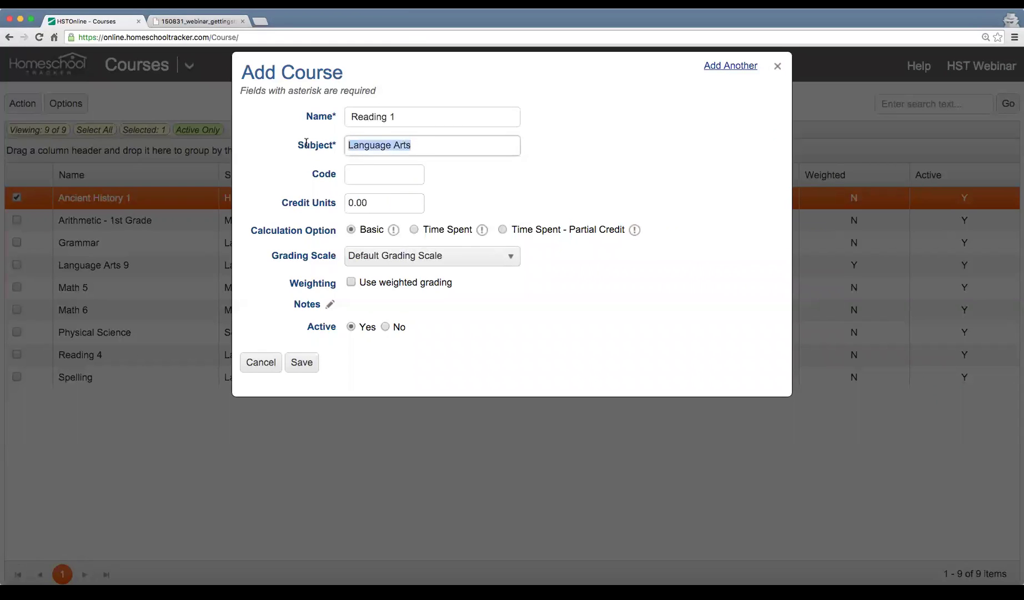
pyautogui.press('BackSpace')
pyautogui.write('La')
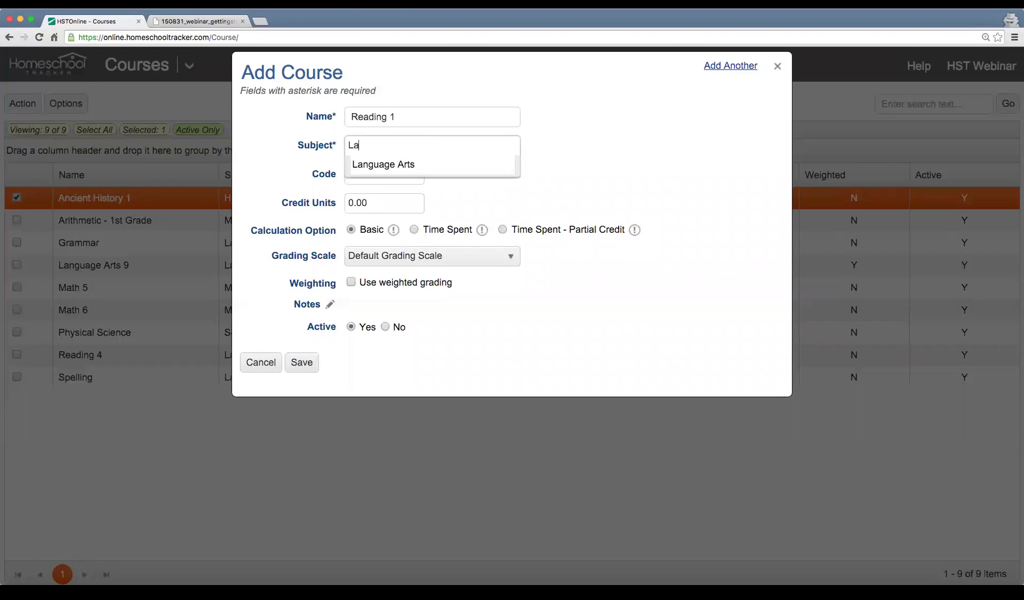
pyautogui.write('nguage Artss')
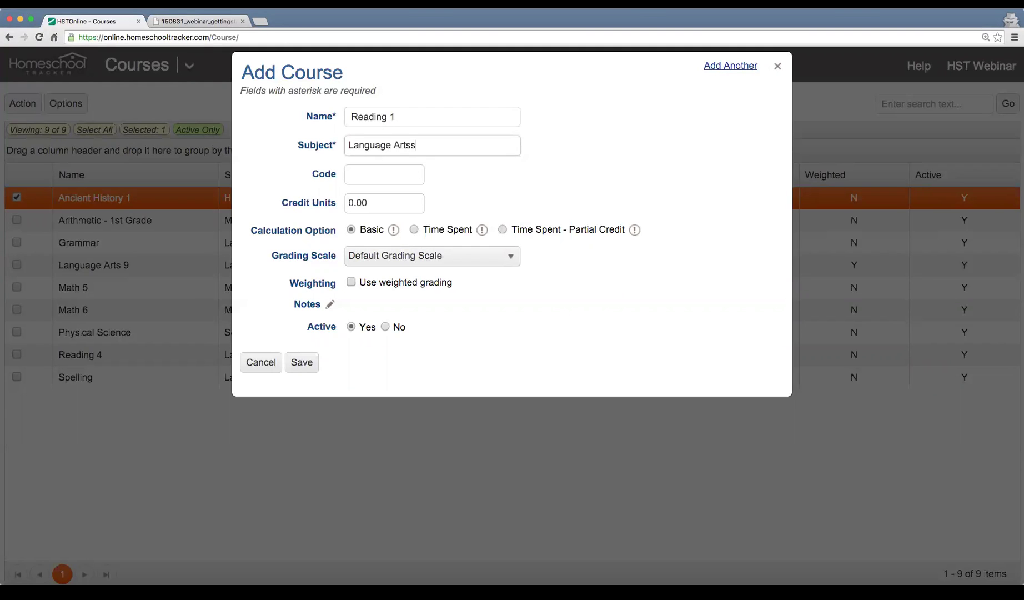
pyautogui.press('BackSpace')
pyautogui.press('BackSpace')
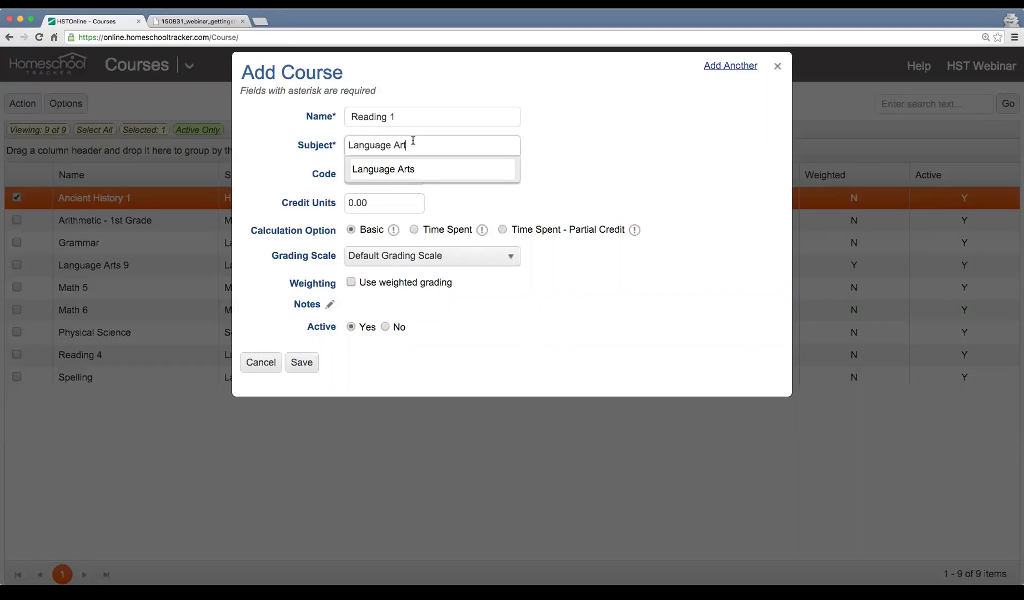
pyautogui.click(424, 168)
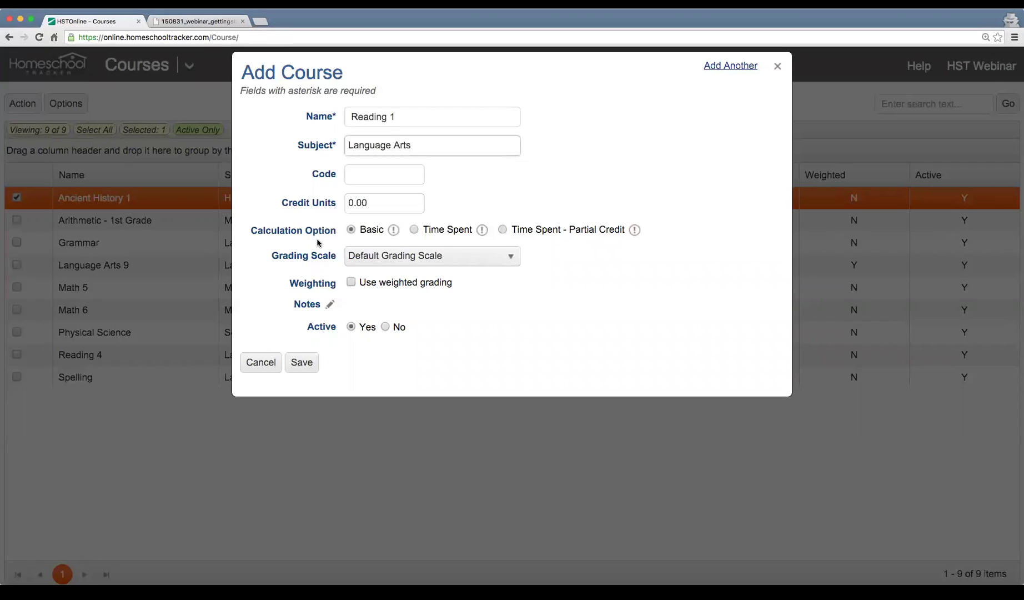
# - Save the Reading 1 course, refresh the course list, and select the new course in it
pyautogui.click(300, 363)
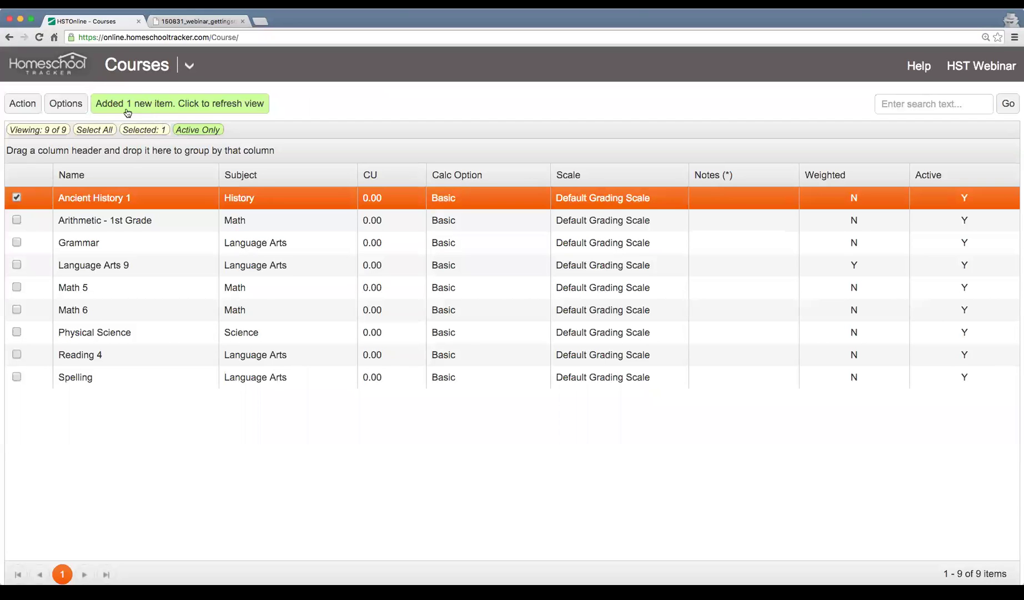
pyautogui.click(241, 111)
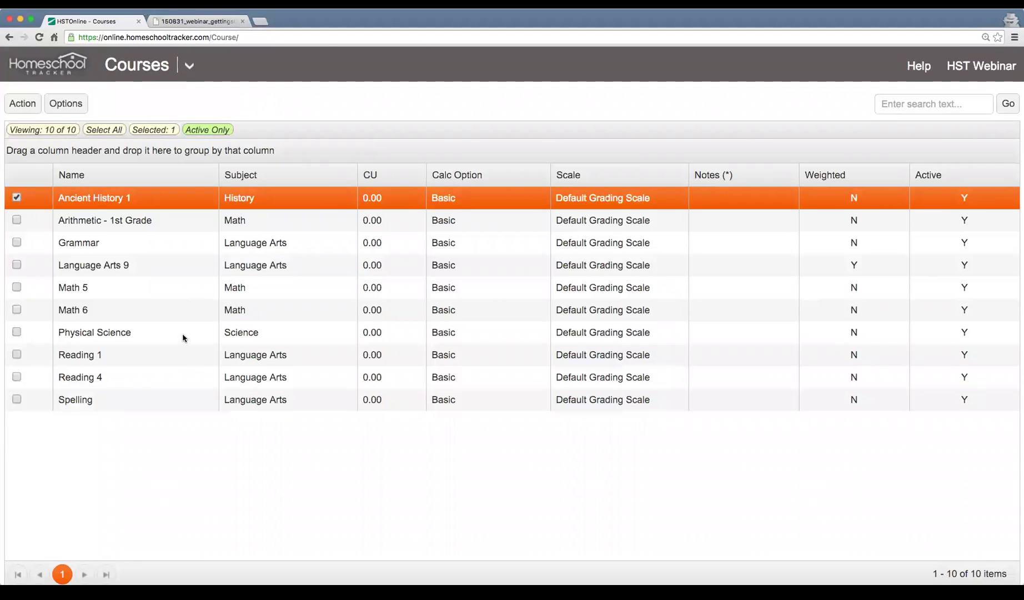
pyautogui.click(183, 353)
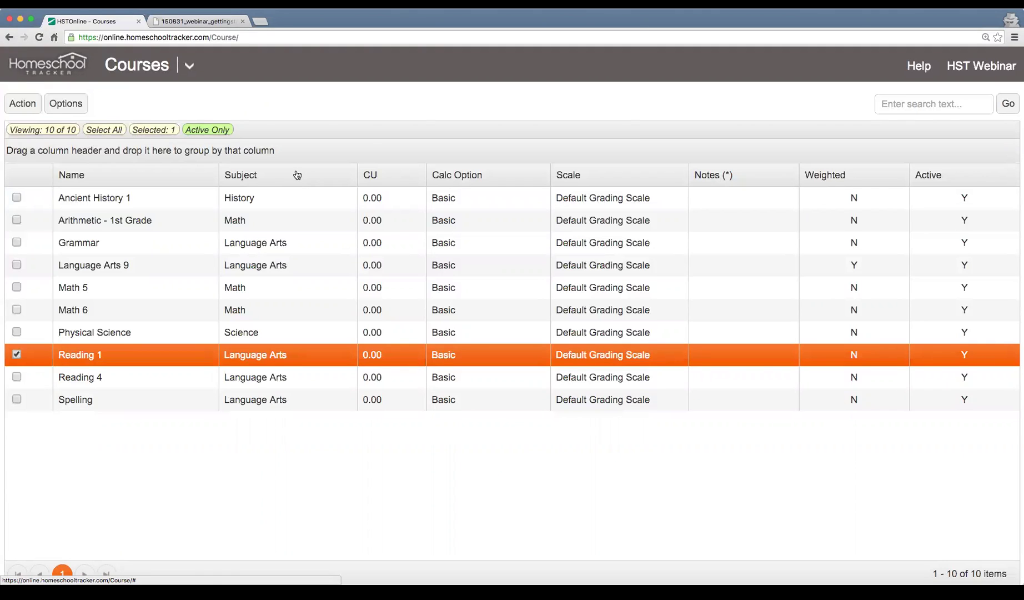
# - Switch to the 150831_webinar_gettingstarted.pdf slides and go to the Subjects/Courses slide on things to watch out for
pyautogui.click(191, 23)
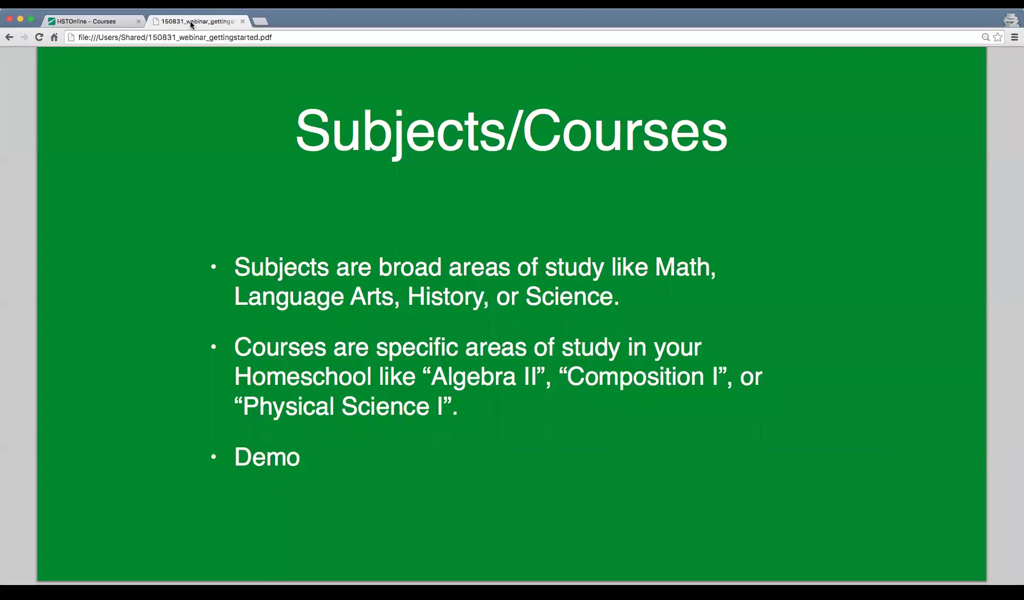
pyautogui.scroll(-5, 658, 395)
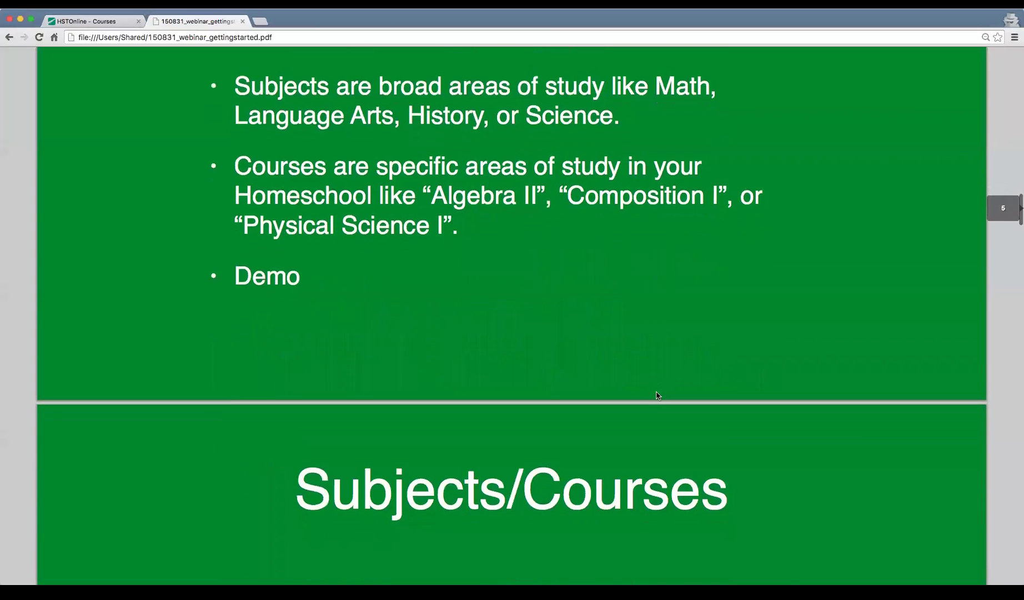
pyautogui.scroll(-5, 658, 395)
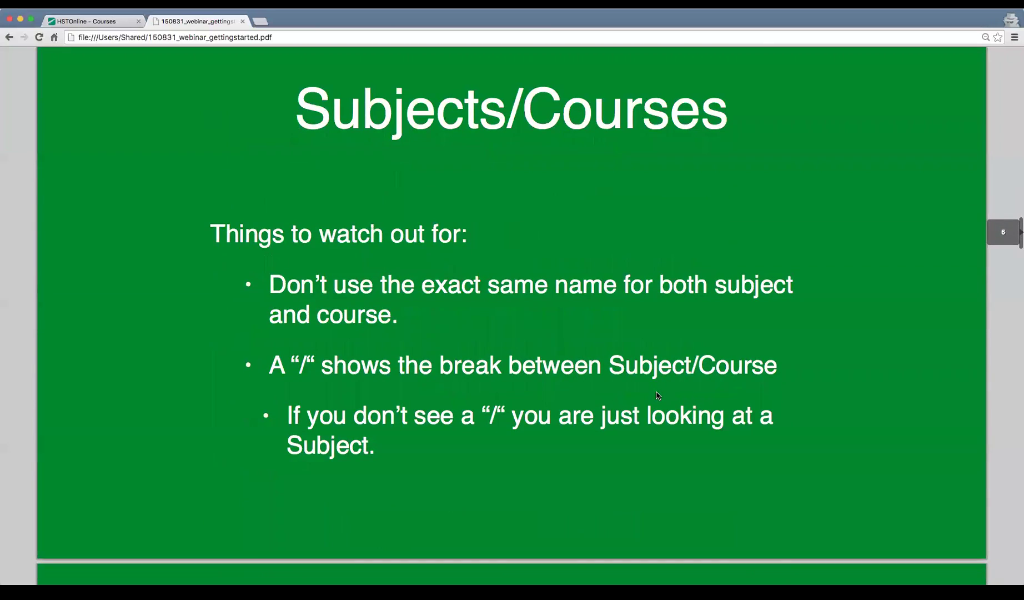
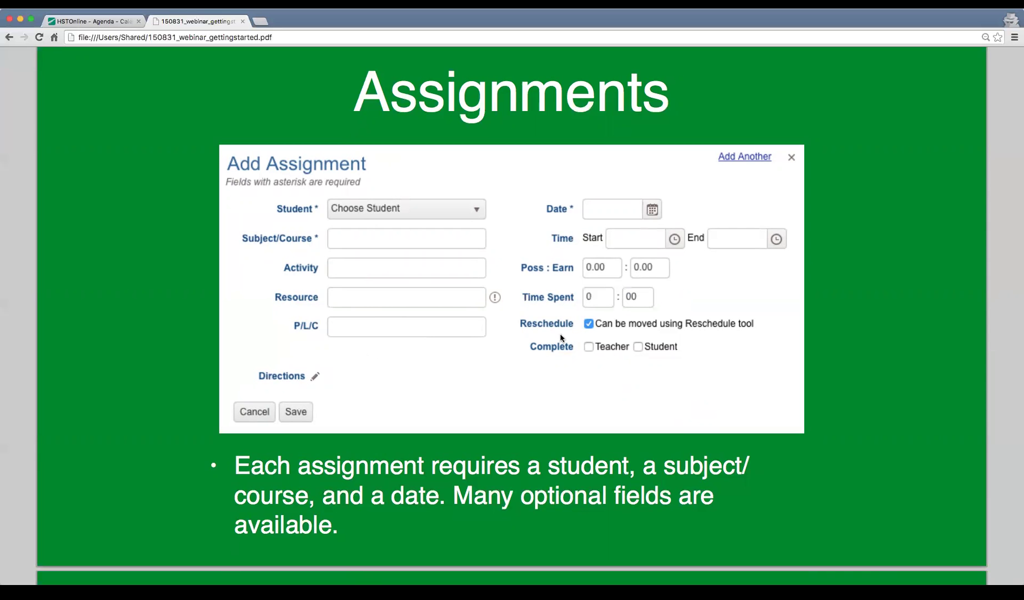
# - Review the Assignments slides on required fields, the effects of marking an assignment complete, and the demo topics
pyautogui.scroll(-10, 561, 337)
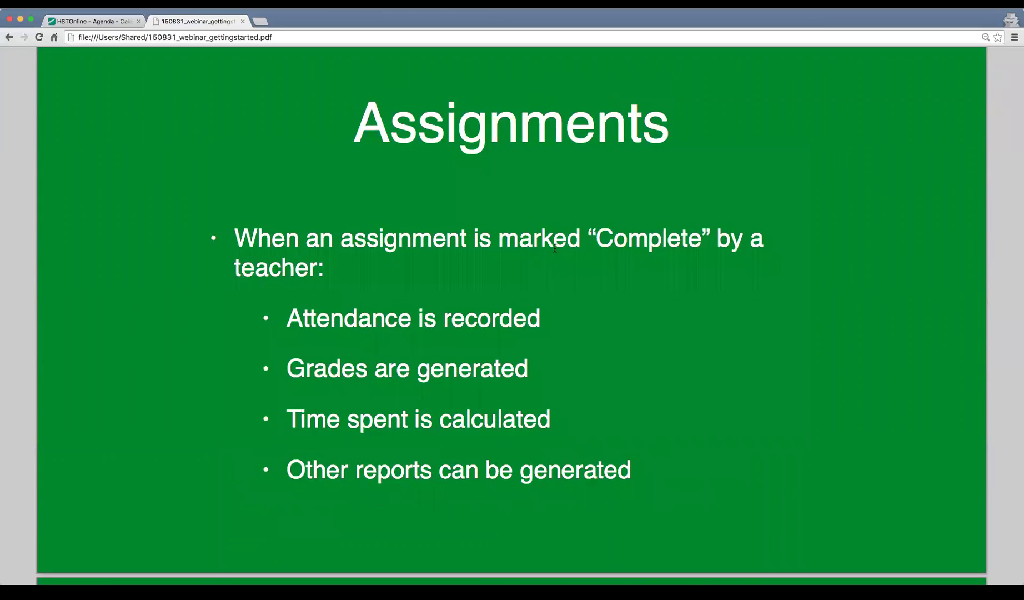
pyautogui.scroll(9, 554, 249)
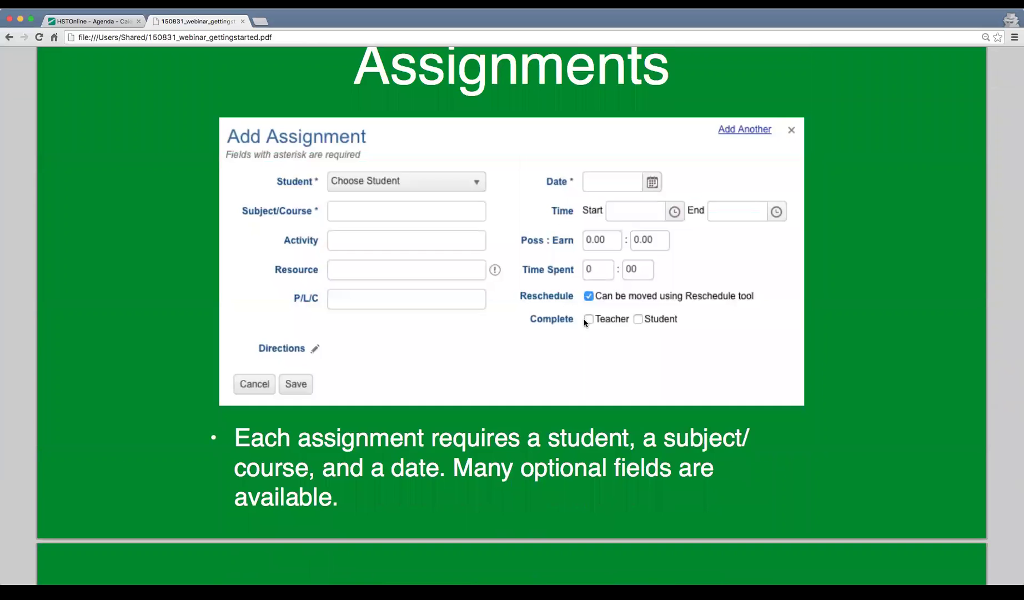
pyautogui.scroll(-9, 584, 322)
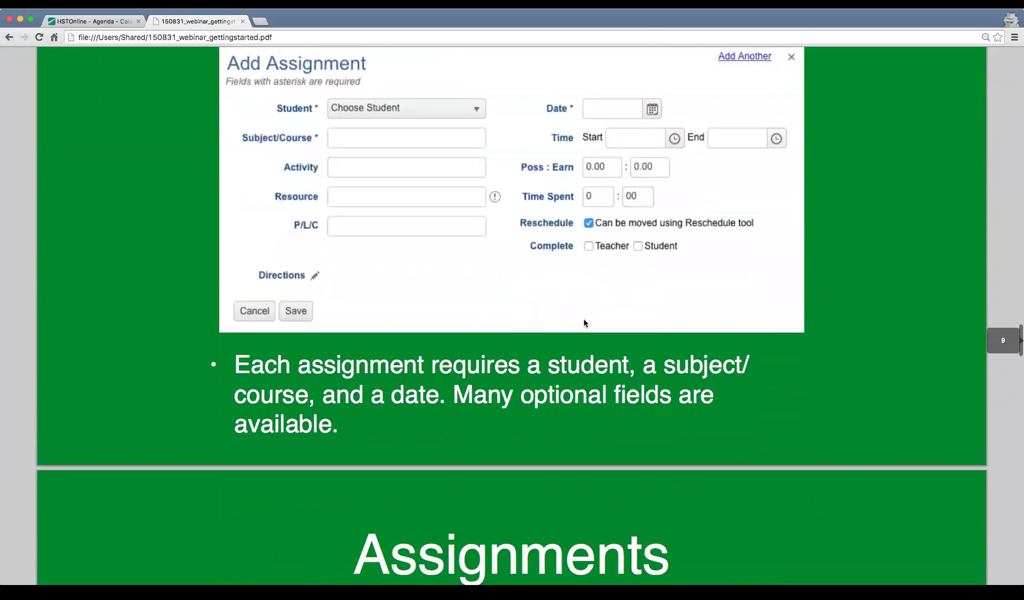
pyautogui.scroll(-4, 585, 323)
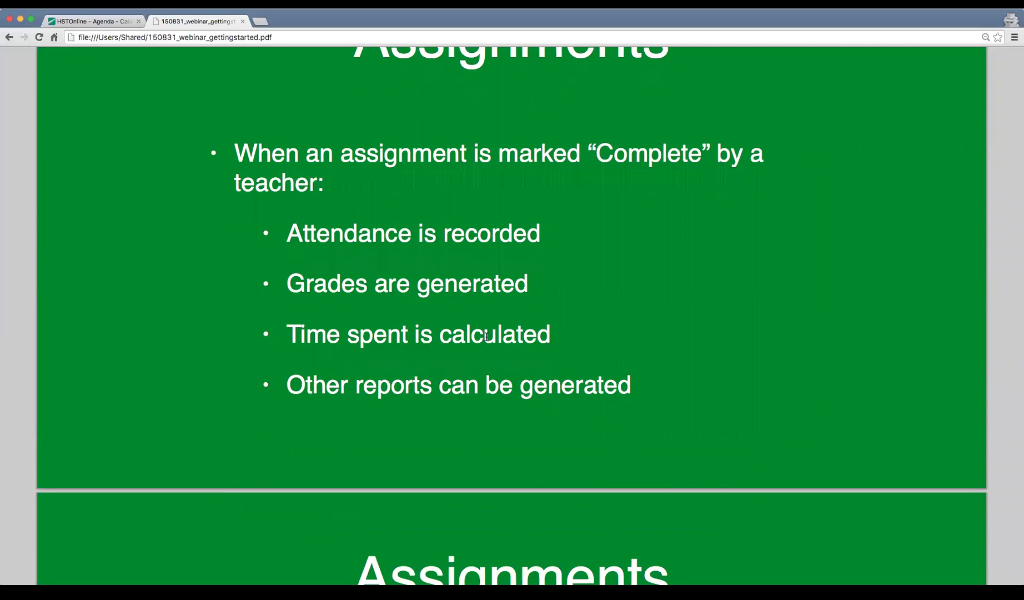
pyautogui.scroll(1, 486, 336)
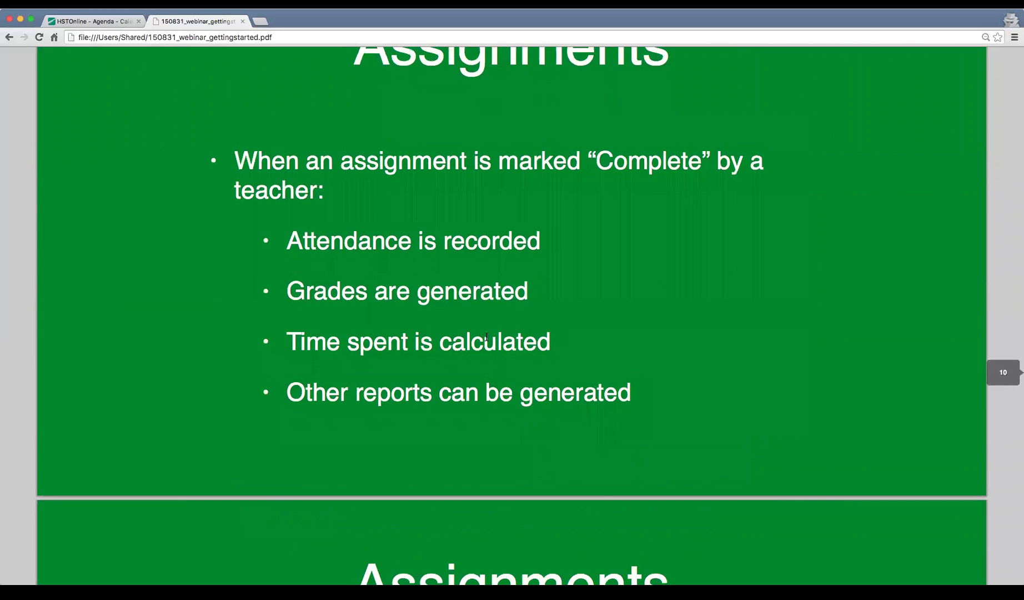
pyautogui.scroll(-10, 486, 336)
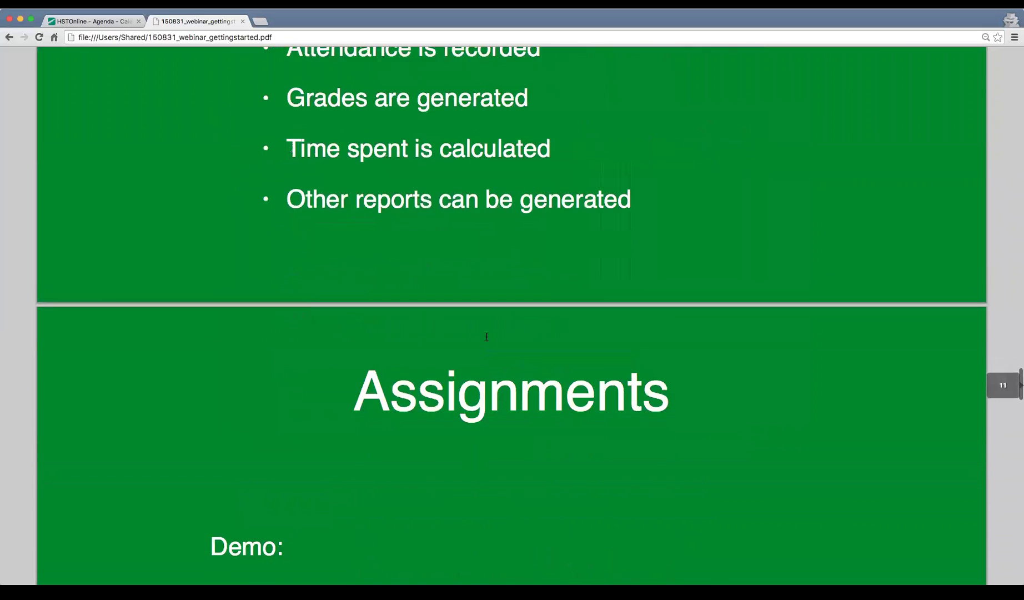
pyautogui.scroll(-3, 486, 336)
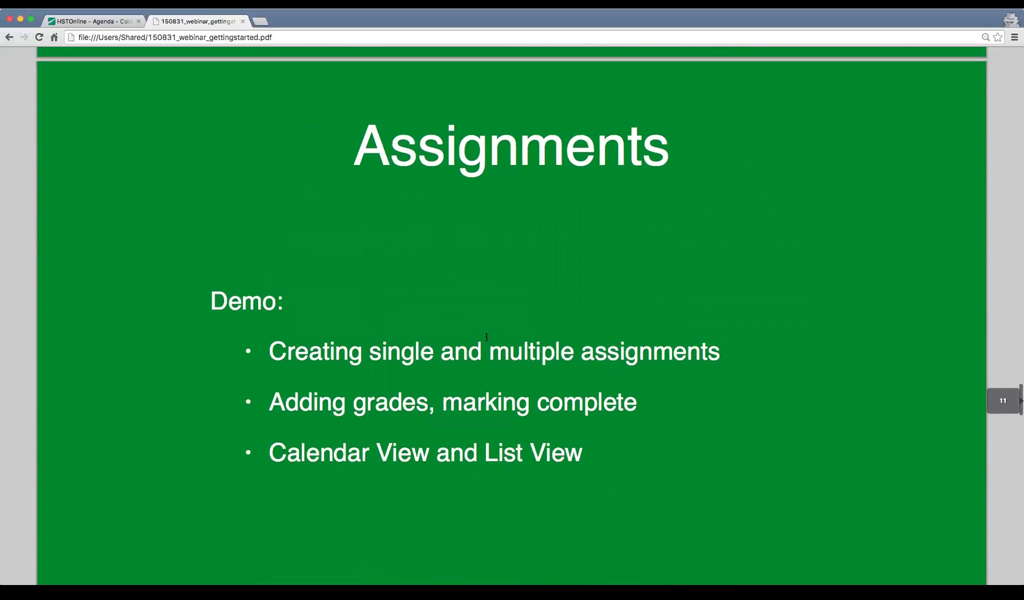
pyautogui.scroll(1, 486, 336)
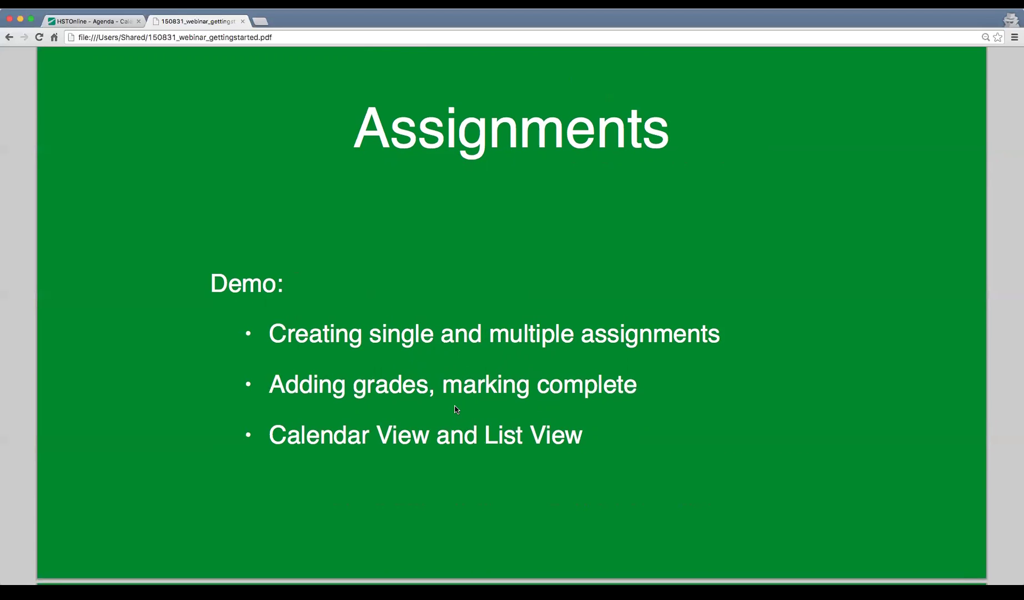
# - Switch back to Homeschool Tracker, close the empty assignment form, and show the week of 11/29 to 12/5 in the Agenda's Calendar View
pyautogui.hotkey('ctrl', 'shift', 'Tab')
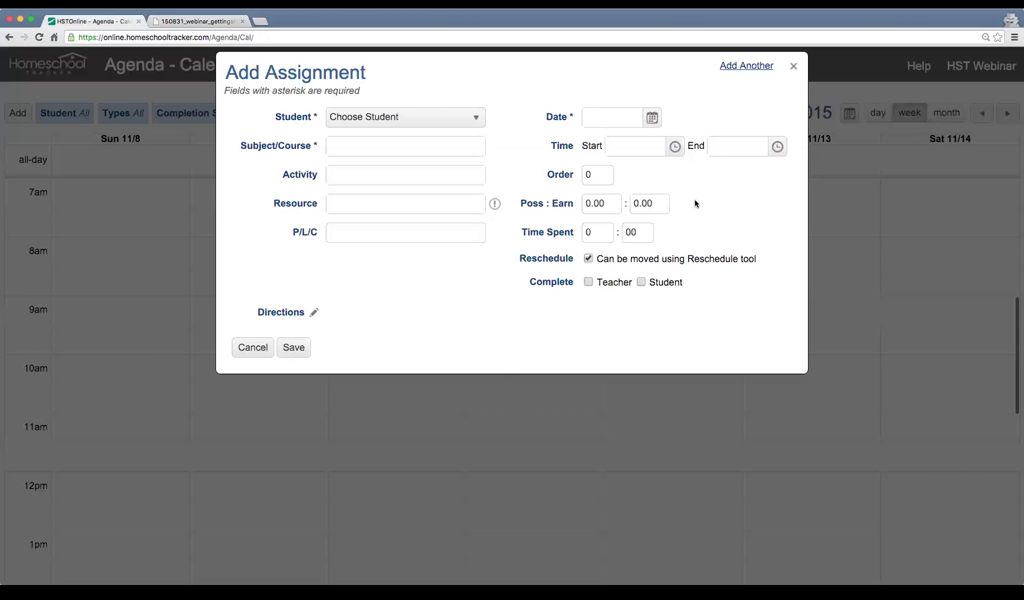
pyautogui.click(794, 69)
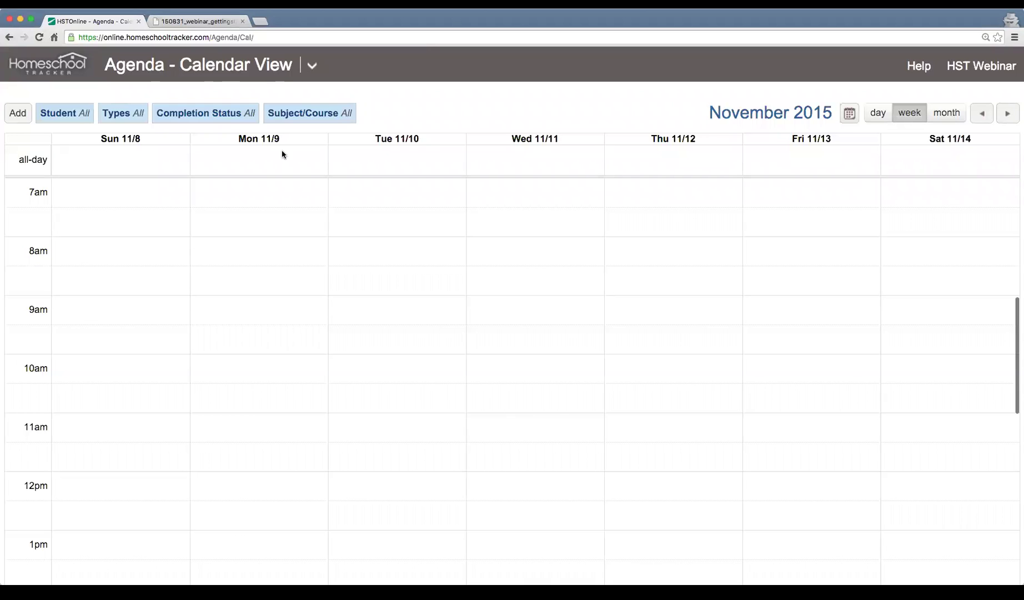
pyautogui.click(313, 65)
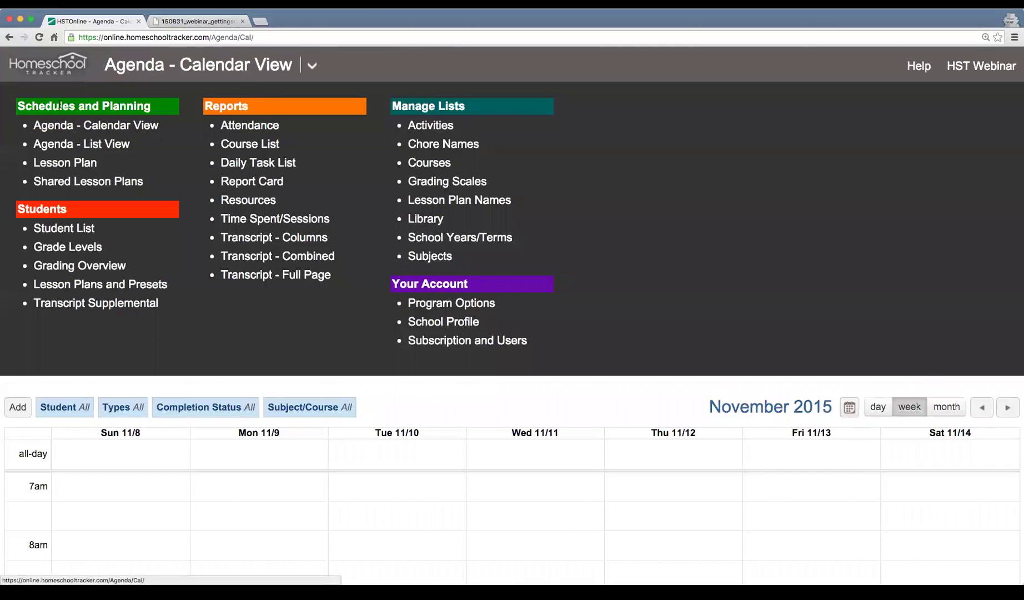
pyautogui.click(92, 128)
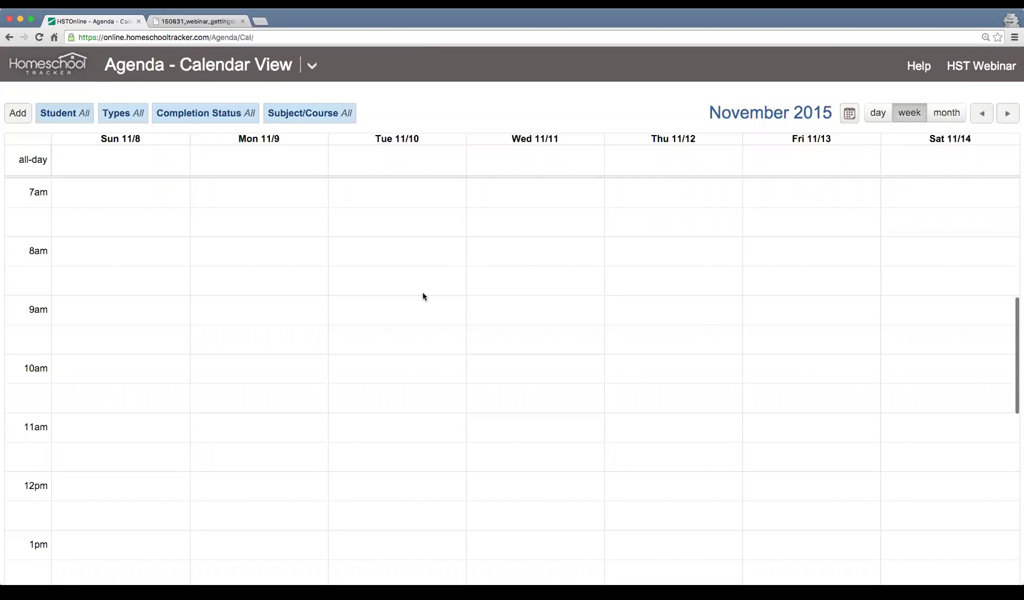
pyautogui.click(1008, 114)
pyautogui.click(1010, 116)
pyautogui.click(1008, 114)
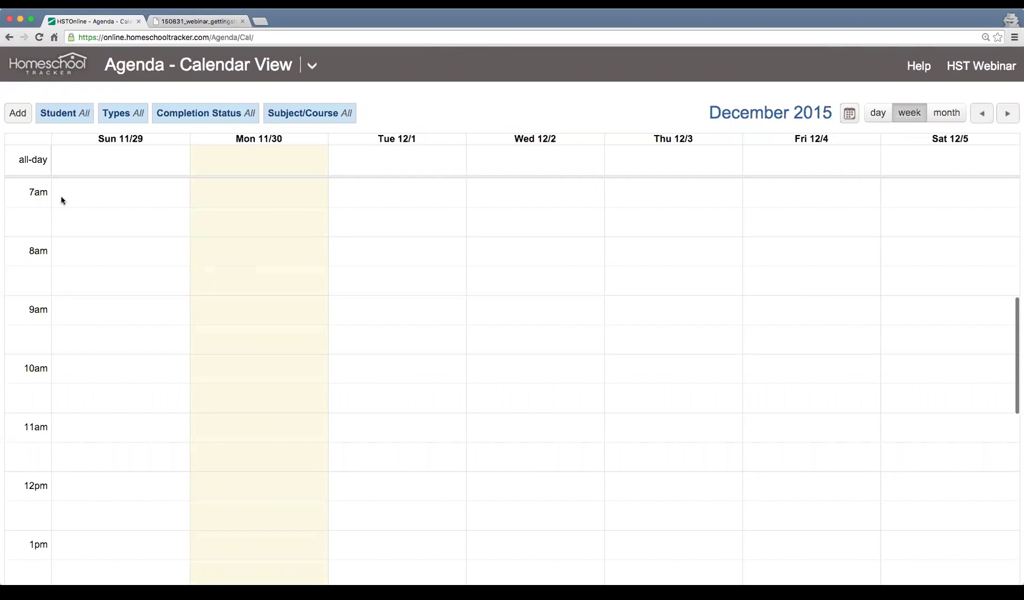
# - Start a new single assignment for the first listed student with History/Ancient History 1 as the subject and course
pyautogui.click(19, 114)
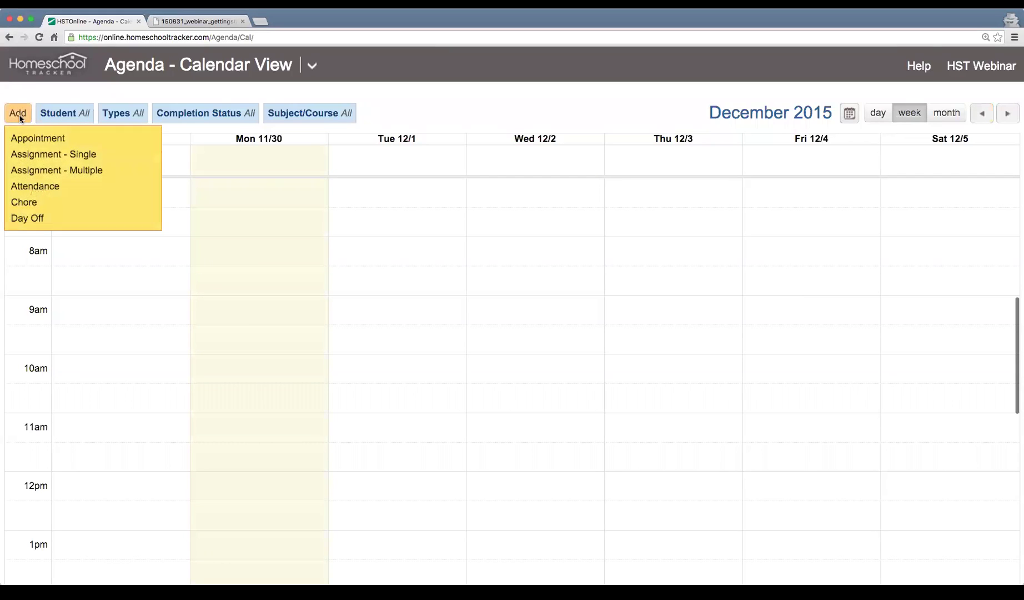
pyautogui.click(77, 155)
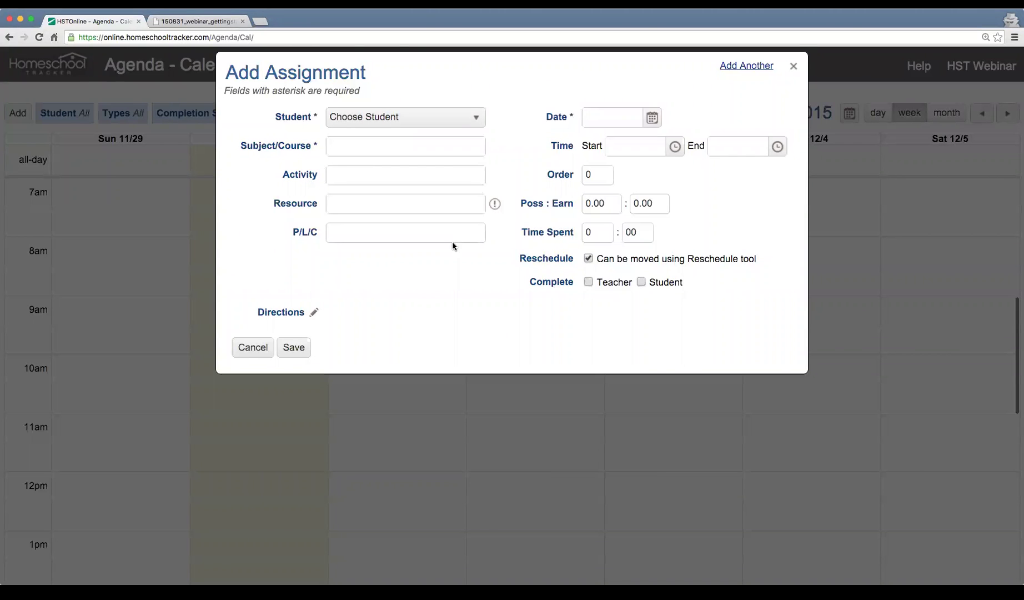
pyautogui.click(441, 123)
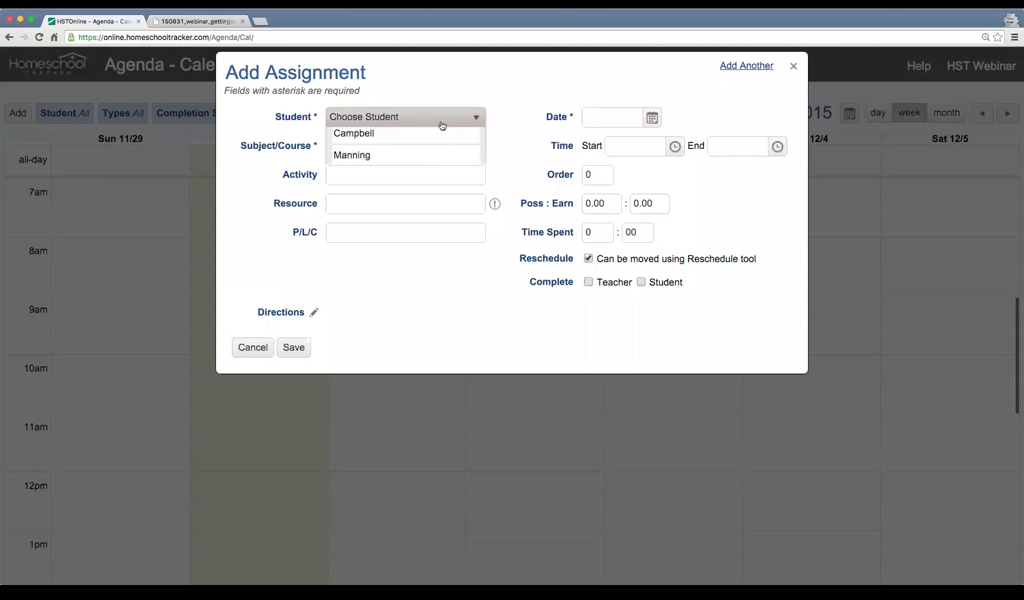
pyautogui.click(440, 161)
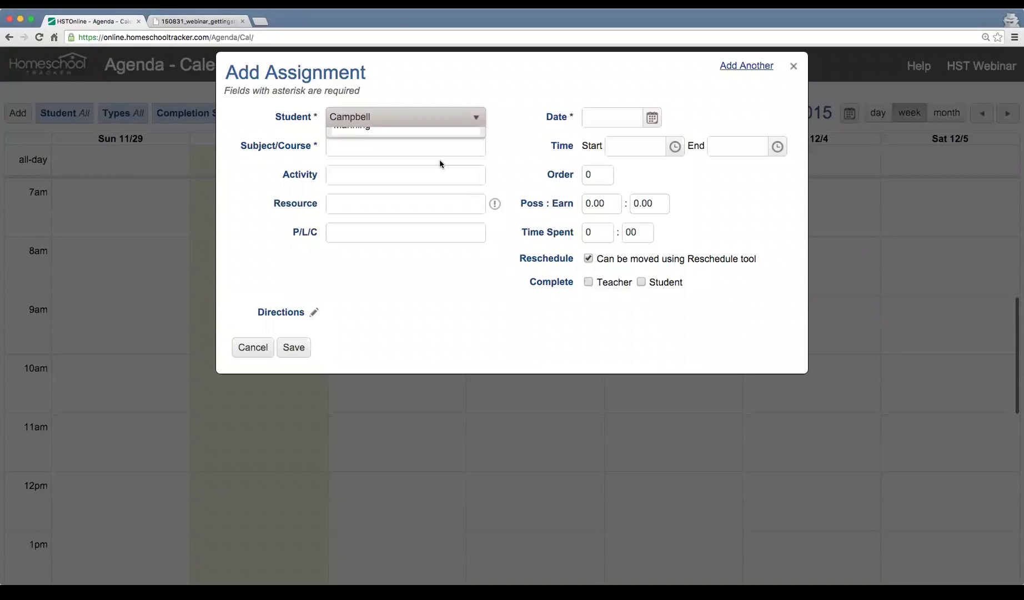
pyautogui.click(375, 141)
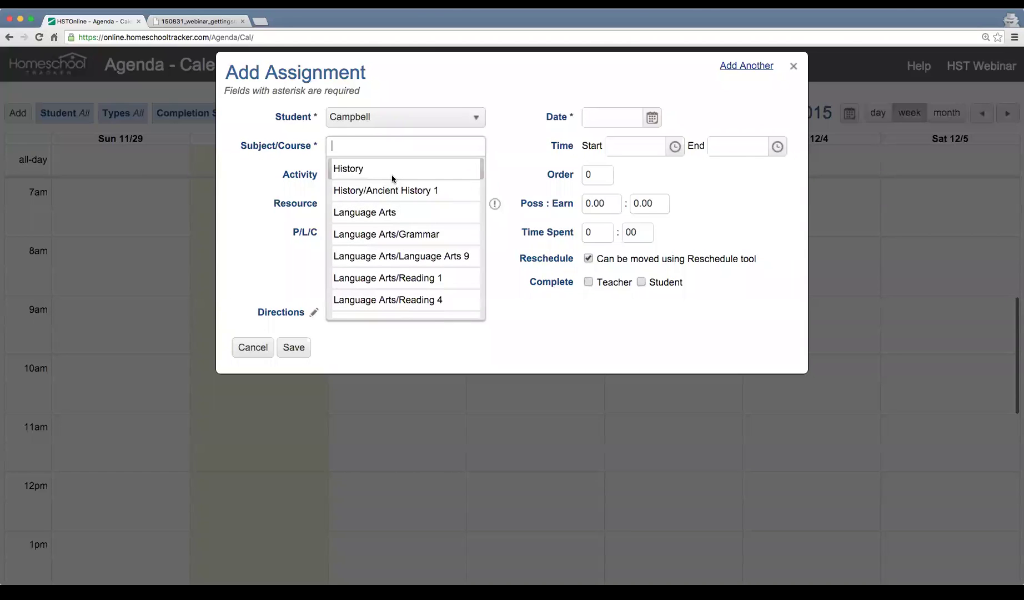
pyautogui.click(438, 191)
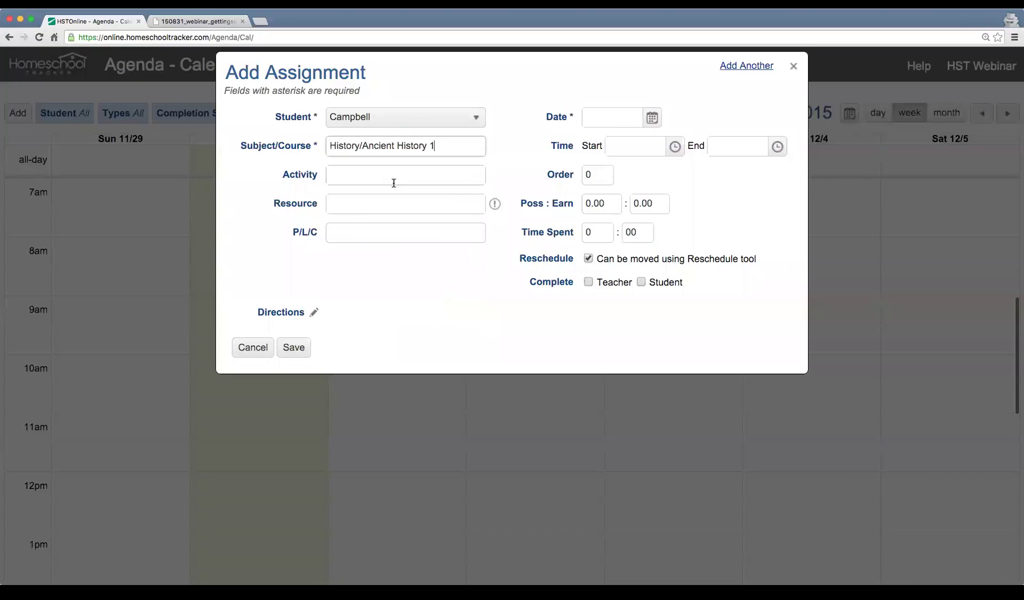
# - Set the new assignment's activity to Lesson from the existing activities
pyautogui.click(391, 174)
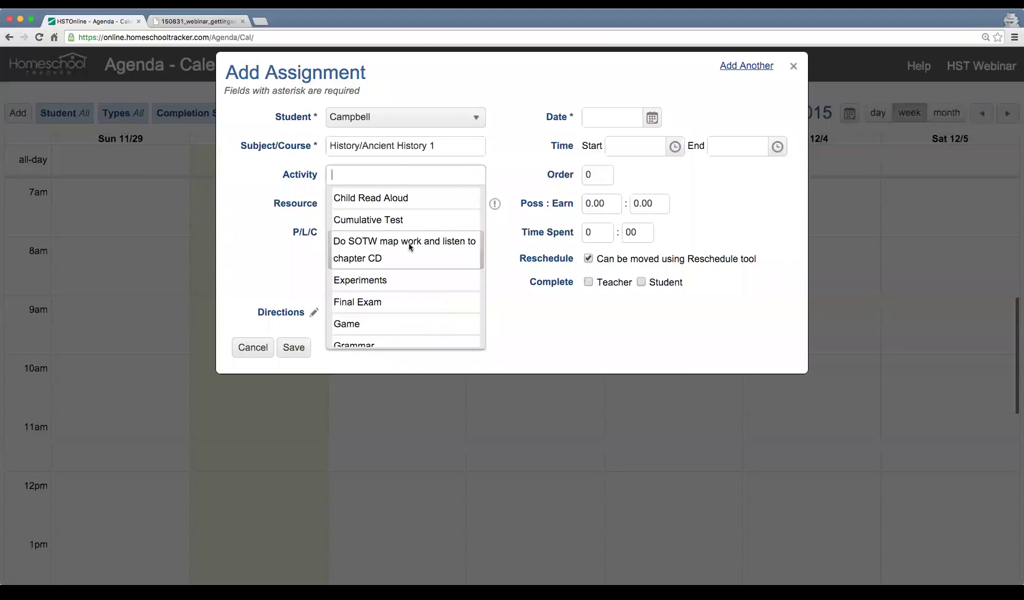
pyautogui.scroll(-3, 412, 242)
pyautogui.scroll(-2, 412, 245)
pyautogui.scroll(-2, 412, 247)
pyautogui.scroll(2, 412, 247)
pyautogui.click(387, 220)
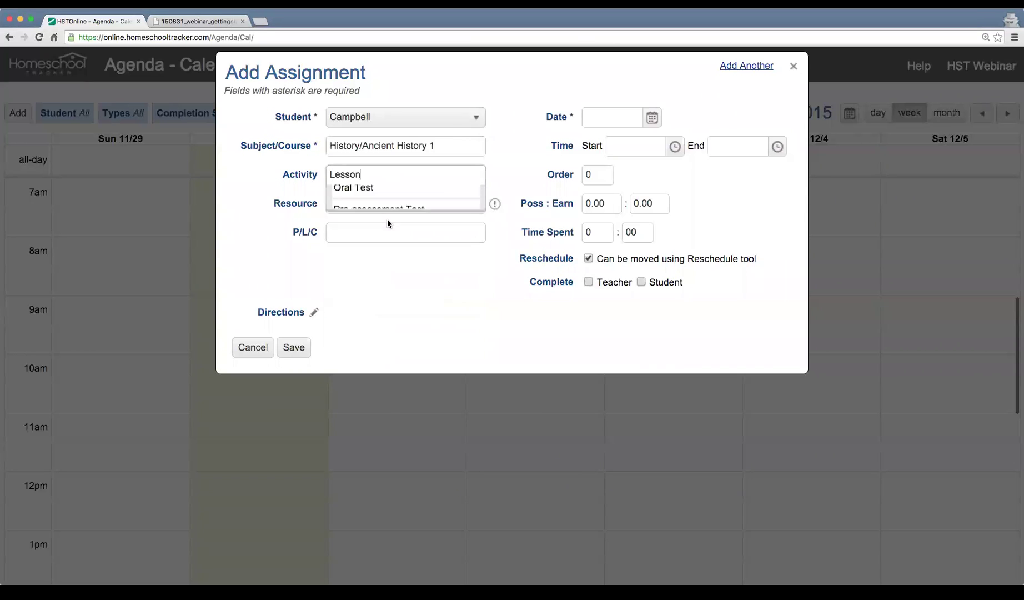
# - Set the assignment's resource to Exploring Creation with Physical Science and enter Chapter 6 for P/L/C
pyautogui.click(387, 204)
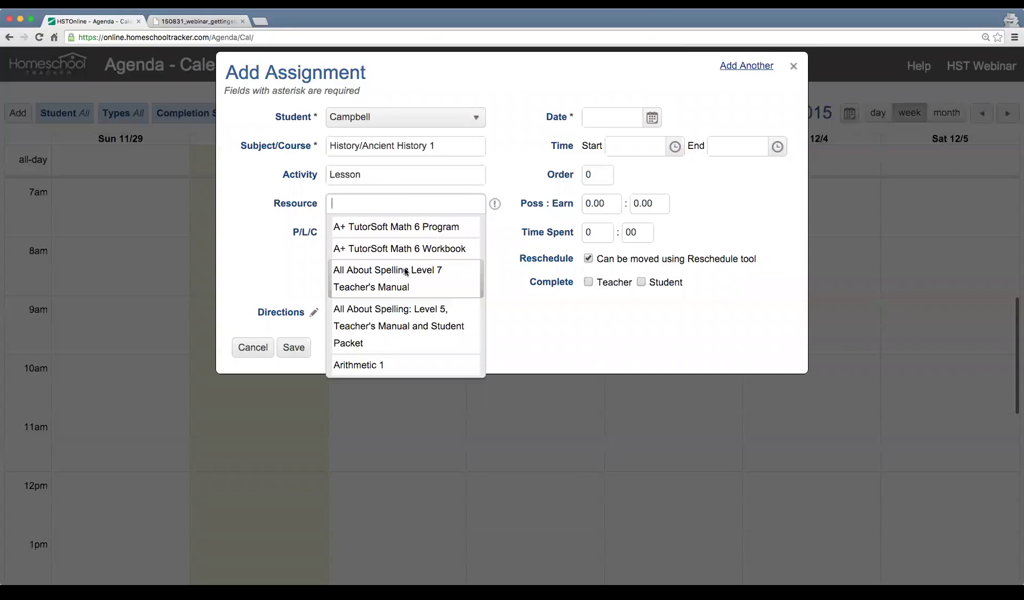
pyautogui.scroll(-5, 406, 271)
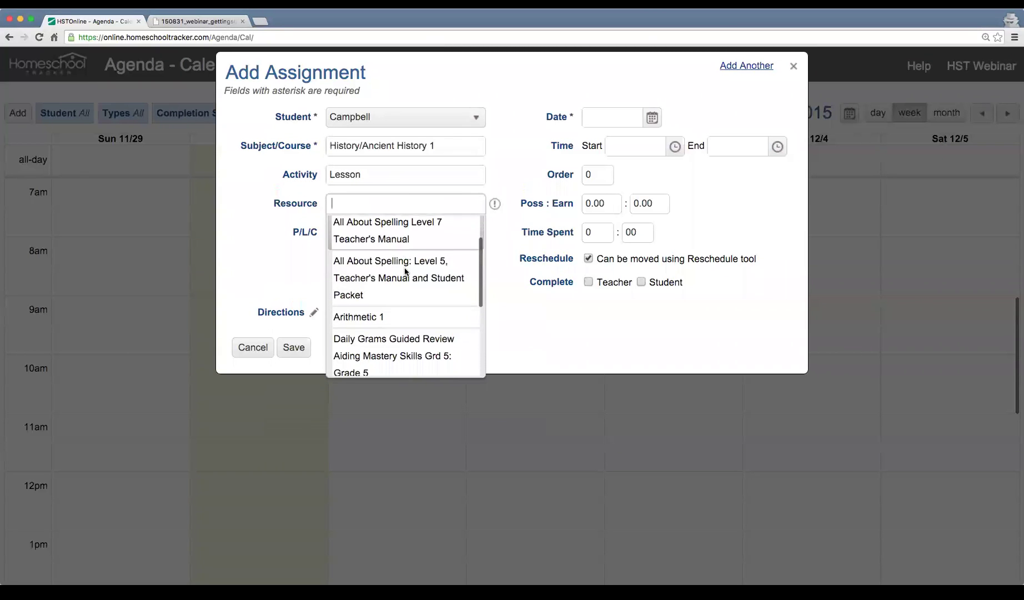
pyautogui.scroll(-5, 406, 271)
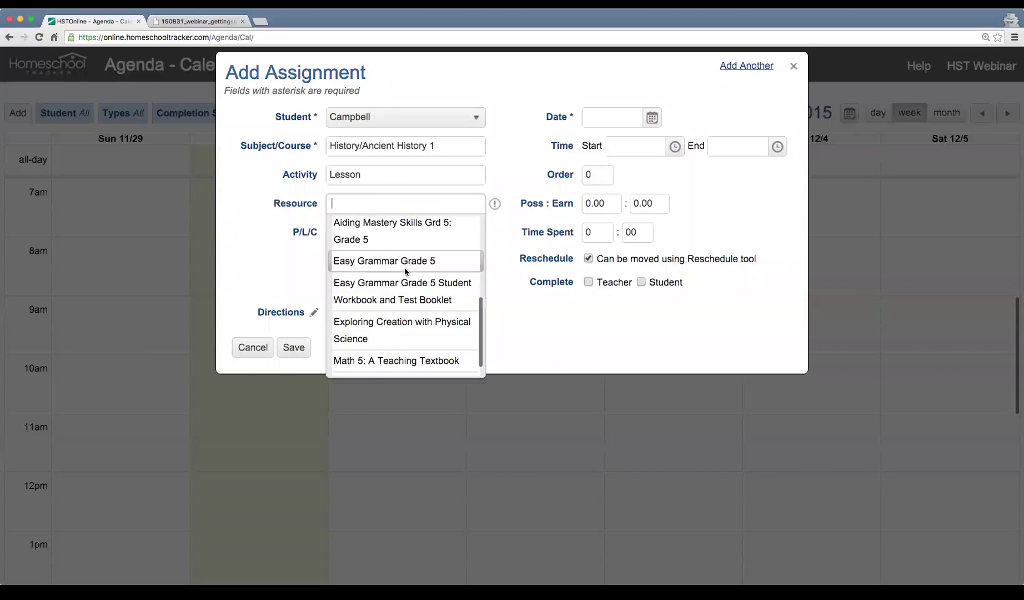
pyautogui.click(406, 307)
pyautogui.click(379, 229)
pyautogui.moveTo(291, 228); pyautogui.dragTo(318, 228)
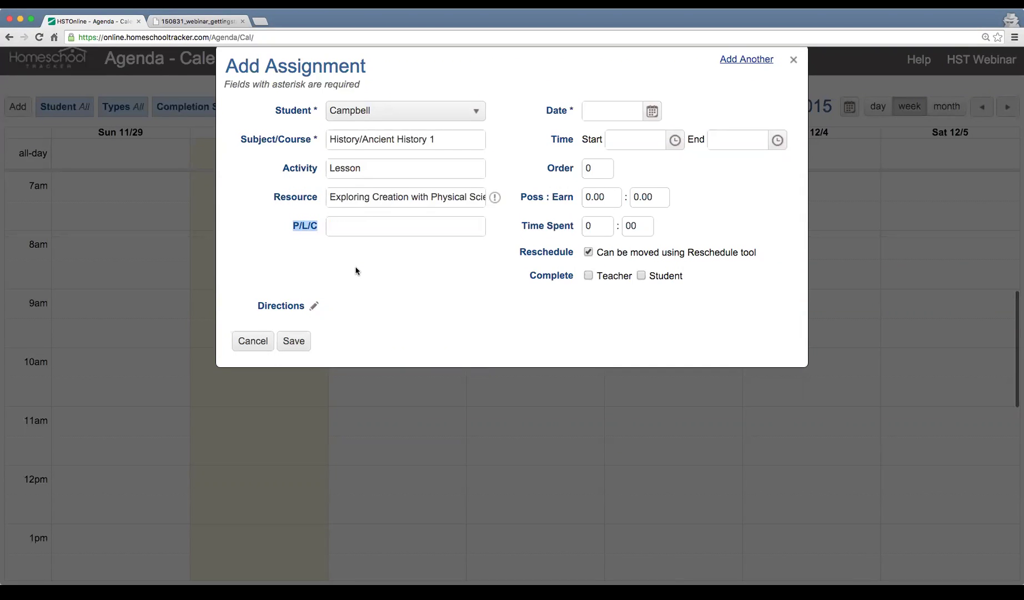
pyautogui.click(365, 224)
pyautogui.write('Chapter 6')
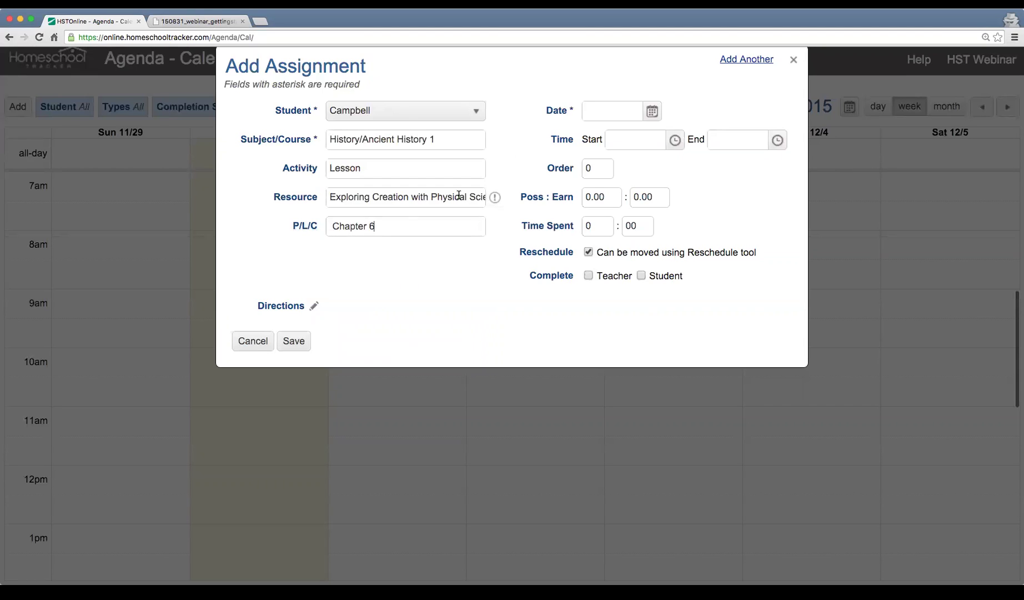
# - Schedule the assignment for 11/30/2015 from 8:00 AM to 10:00 AM
pyautogui.click(653, 113)
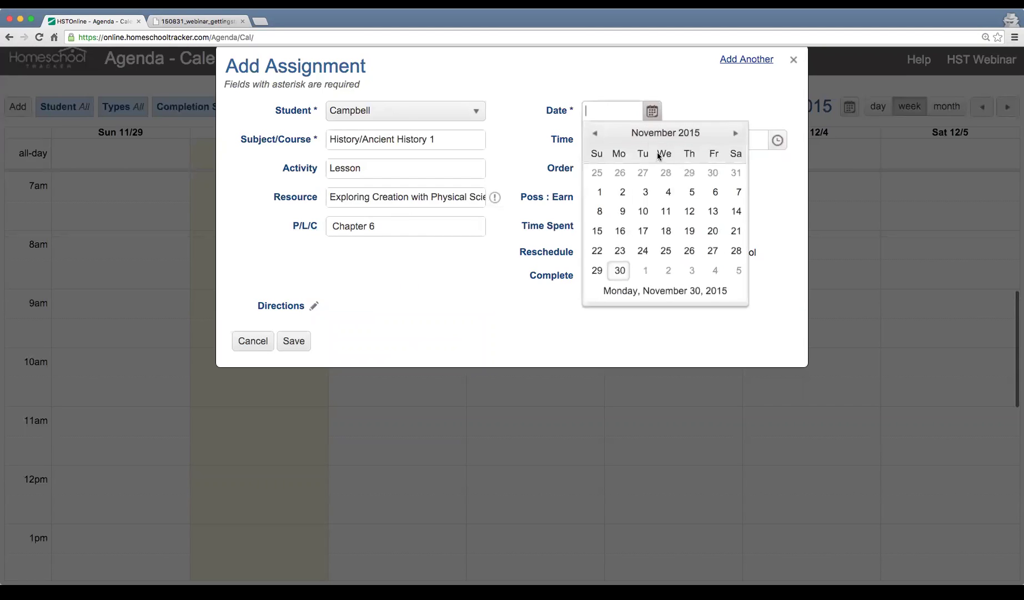
pyautogui.click(619, 272)
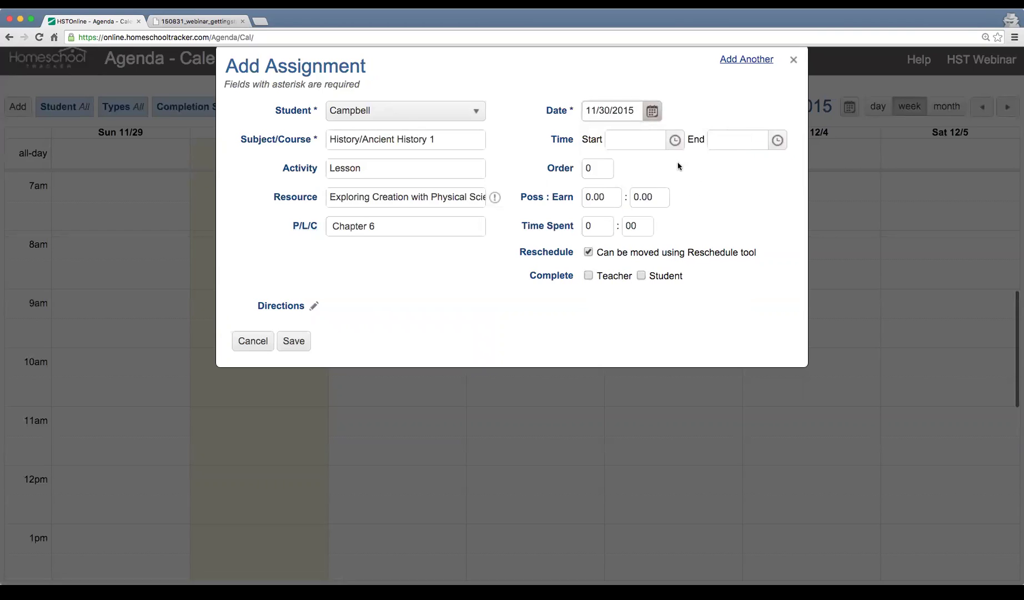
pyautogui.click(674, 140)
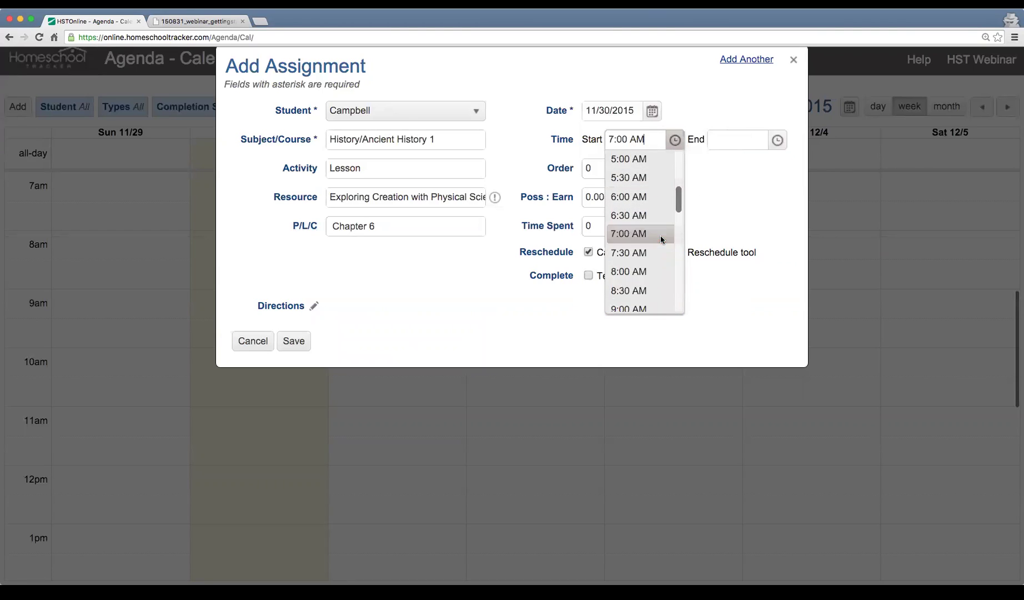
pyautogui.click(638, 271)
pyautogui.click(777, 140)
pyautogui.scroll(-3, 750, 226)
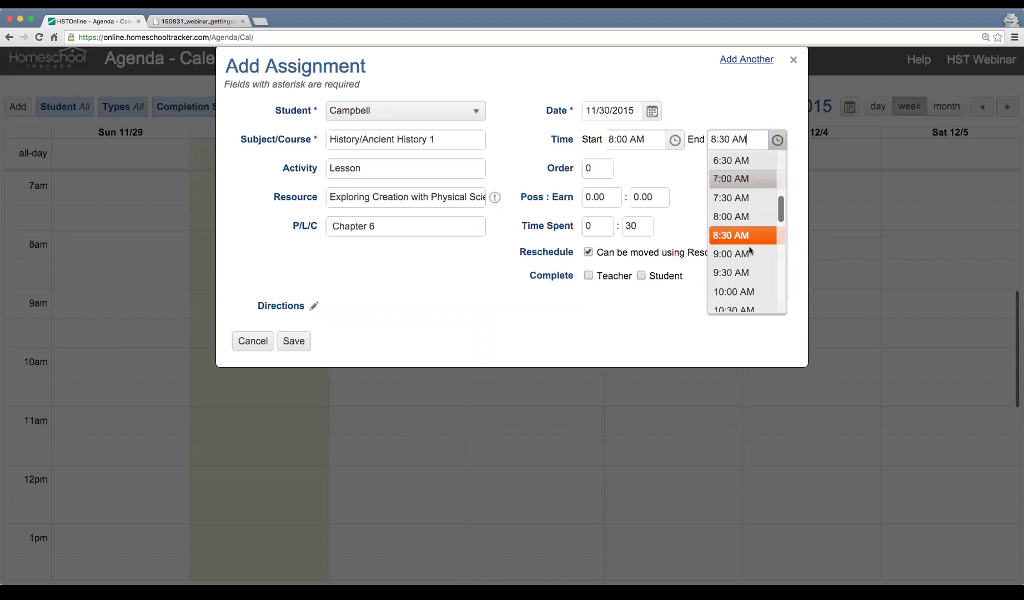
pyautogui.click(744, 293)
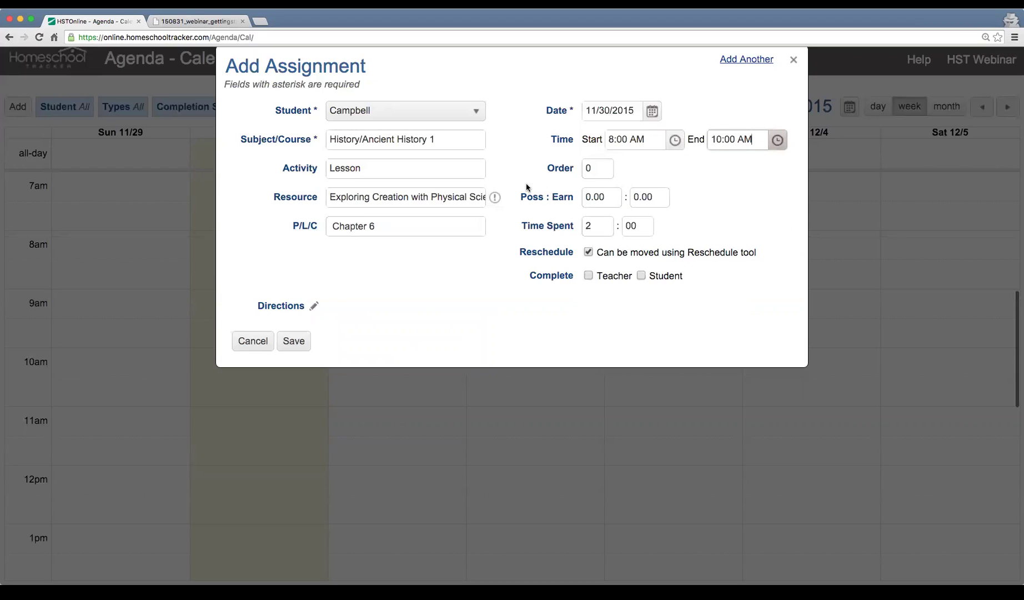
# - Set the assignment's possible points to 10 and save the assignment
pyautogui.click(613, 198)
pyautogui.write('10')
pyautogui.press('Tab')
pyautogui.press('Tab')
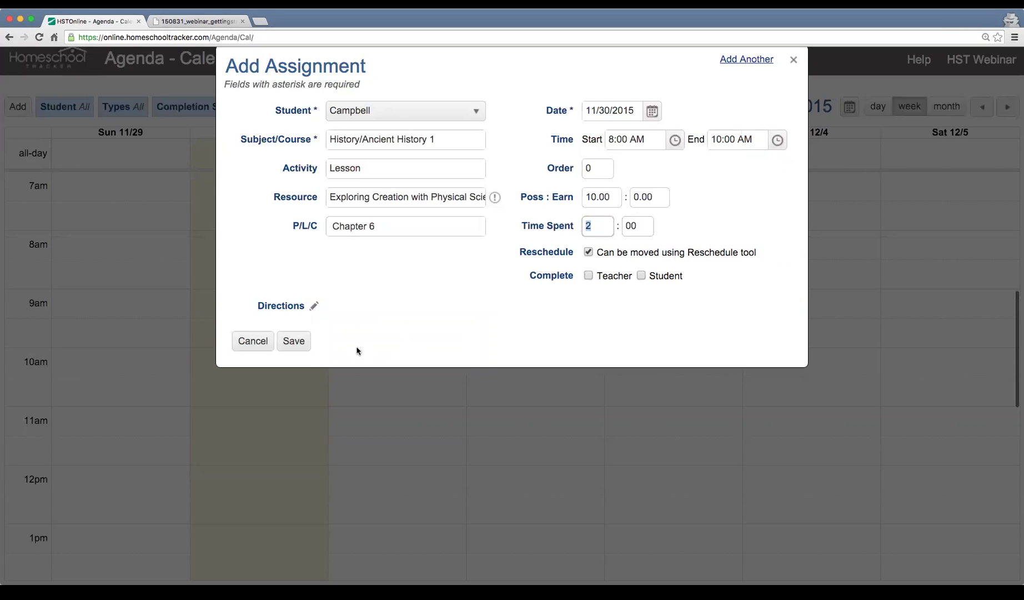
pyautogui.click(293, 341)
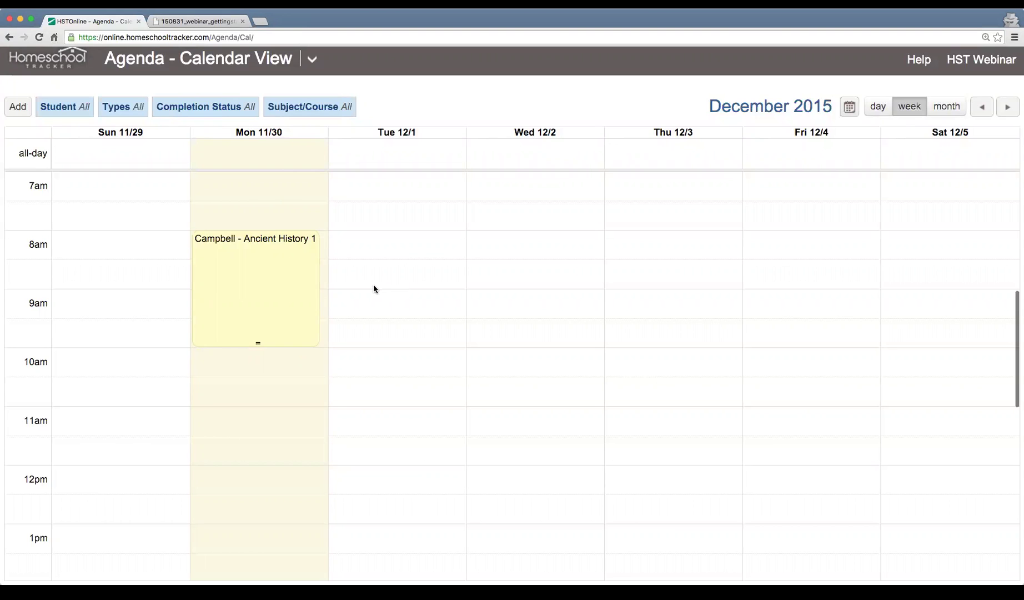
# - View the summary of the Ancient History 1 assignment on Monday 11/30, and open the assignment for editing
pyautogui.click(275, 272)
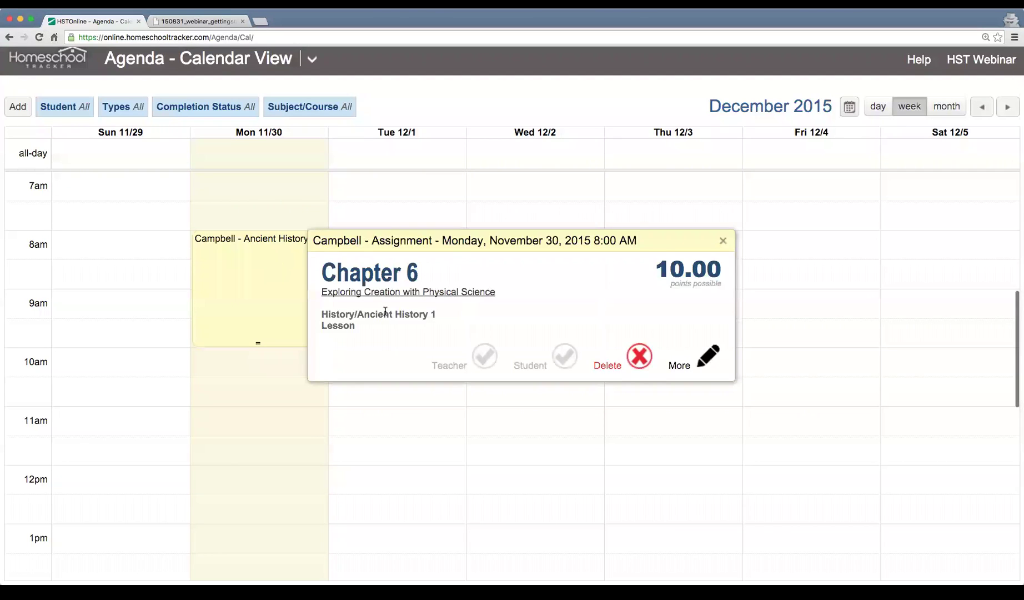
pyautogui.moveTo(322, 314); pyautogui.dragTo(364, 326)
pyautogui.click(369, 269)
pyautogui.click(703, 360)
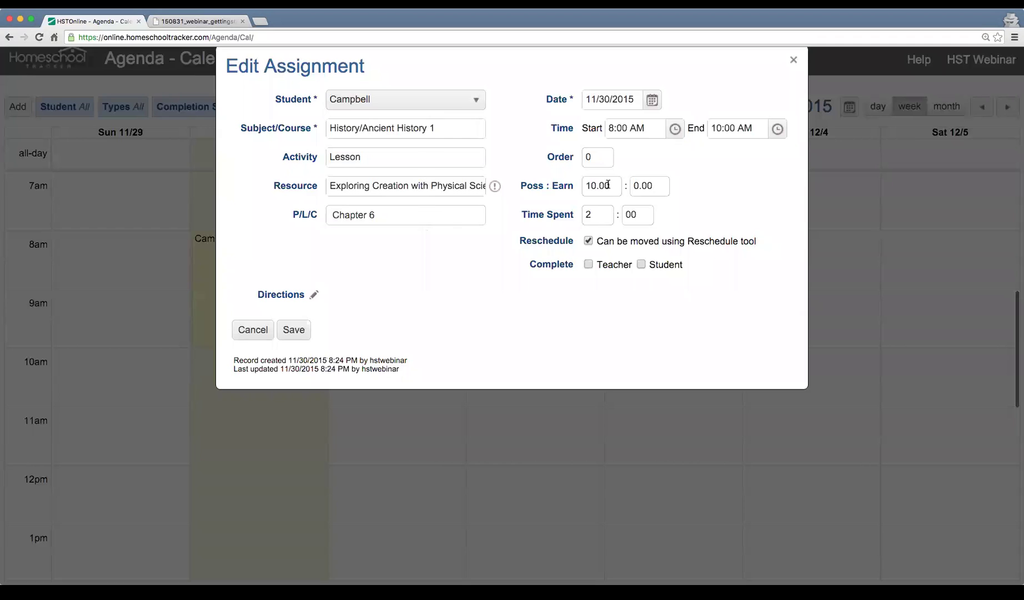
# - Record 9 earned points for Monday's Ancient History 1 assignment, mark it complete for the teacher, and save it
pyautogui.click(239, 333)
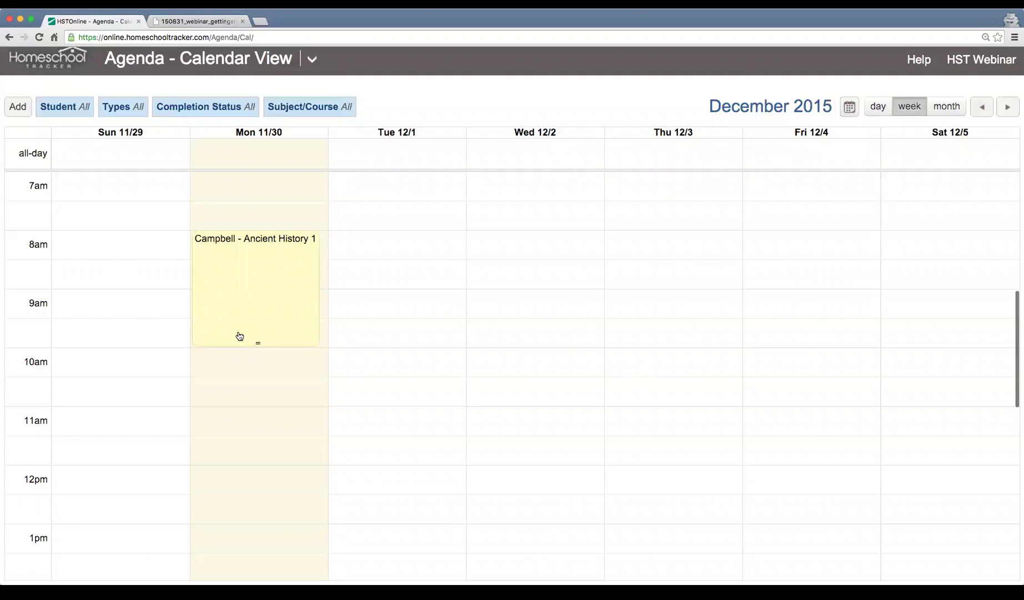
pyautogui.click(269, 270)
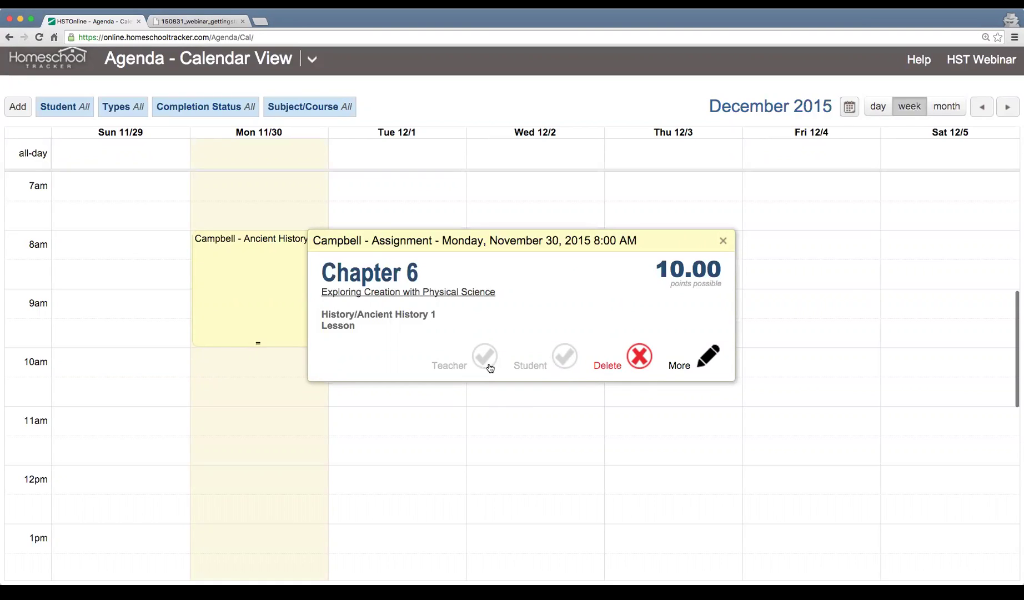
pyautogui.click(705, 356)
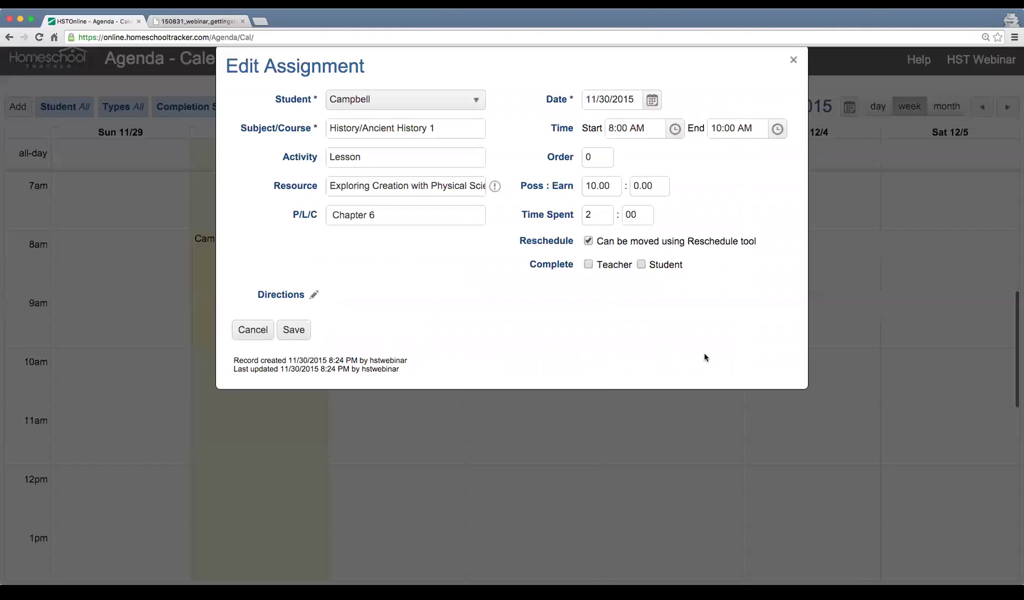
pyautogui.click(659, 188)
pyautogui.write('9')
pyautogui.press('Tab')
pyautogui.click(588, 265)
pyautogui.moveTo(673, 184); pyautogui.dragTo(750, 184)
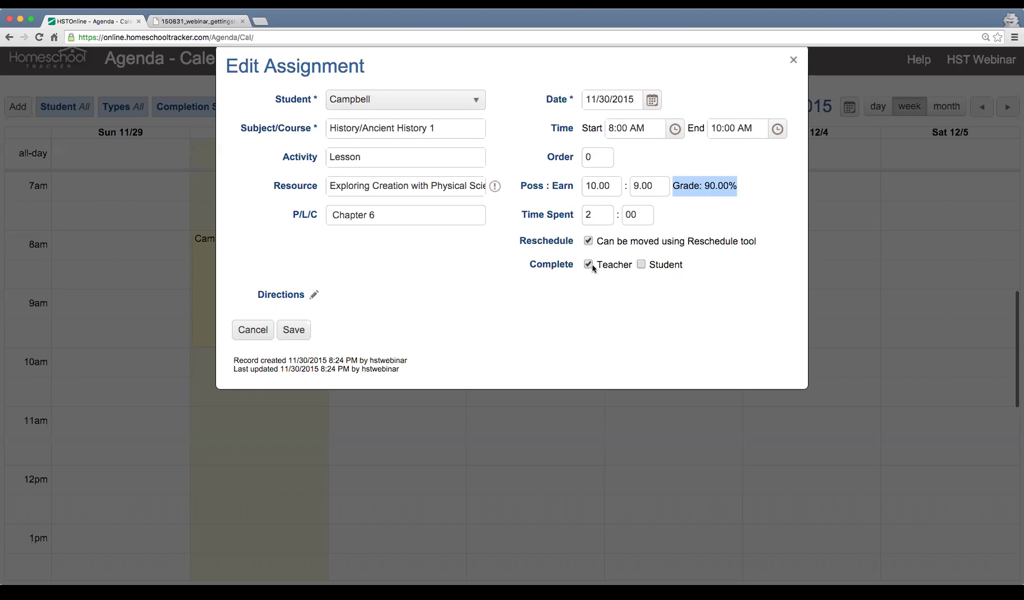
pyautogui.click(294, 329)
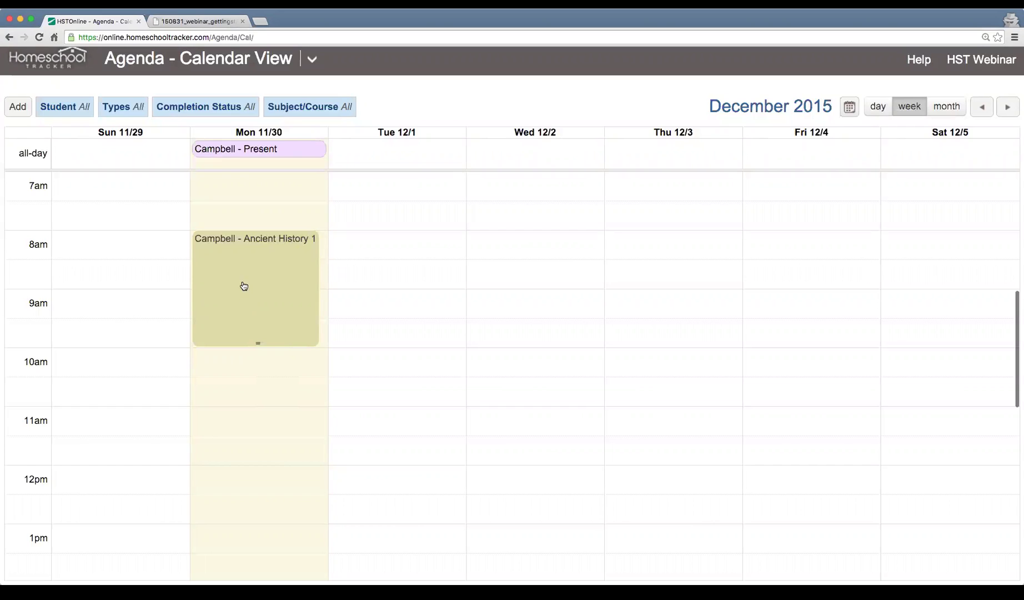
# - View the details of the all-day attendance entry on Monday 11/30 and close them
pyautogui.click(217, 151)
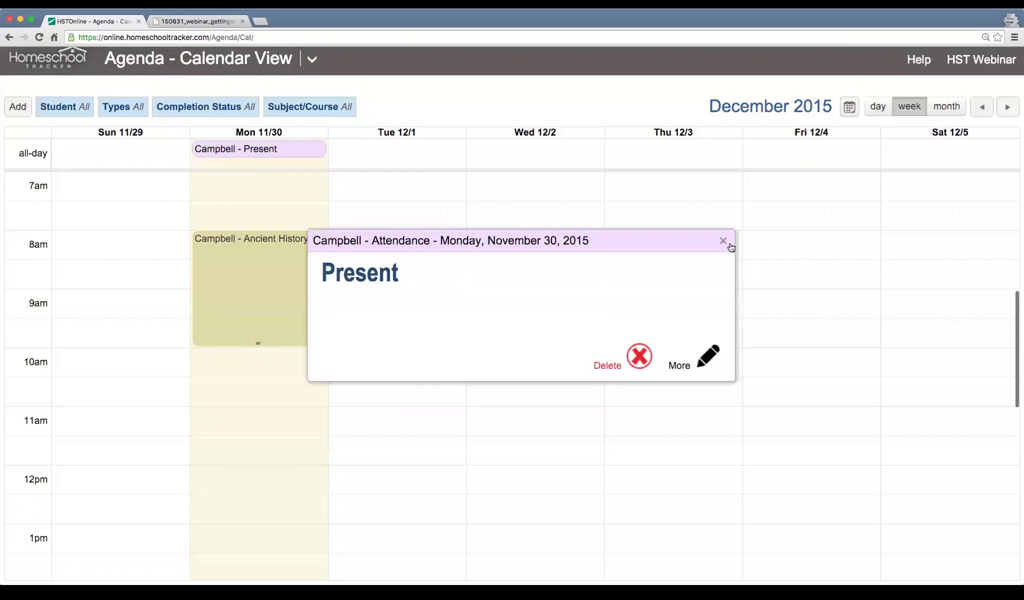
pyautogui.click(724, 241)
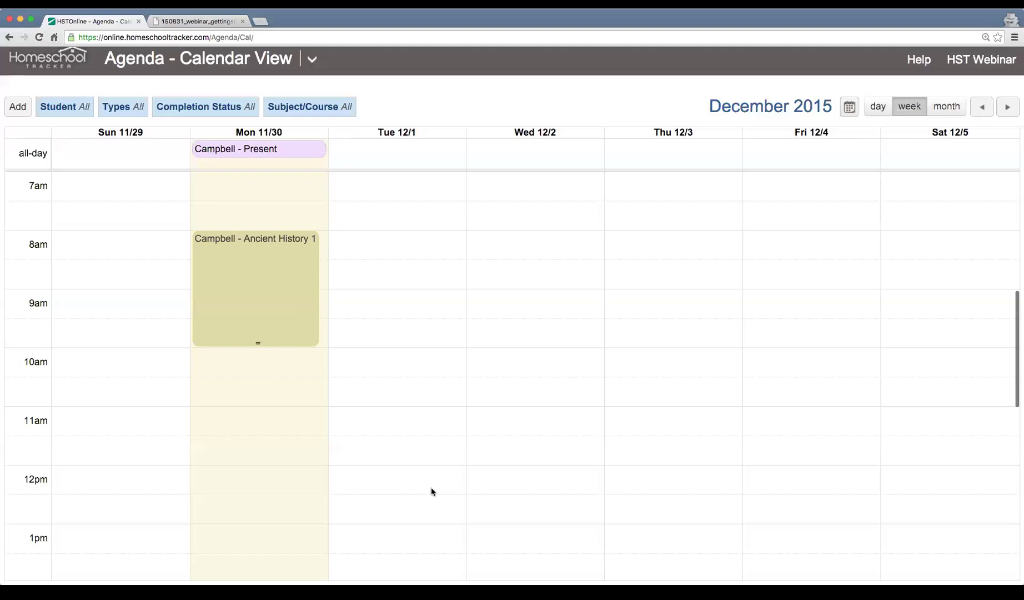
pyautogui.scroll(1, 420, 473)
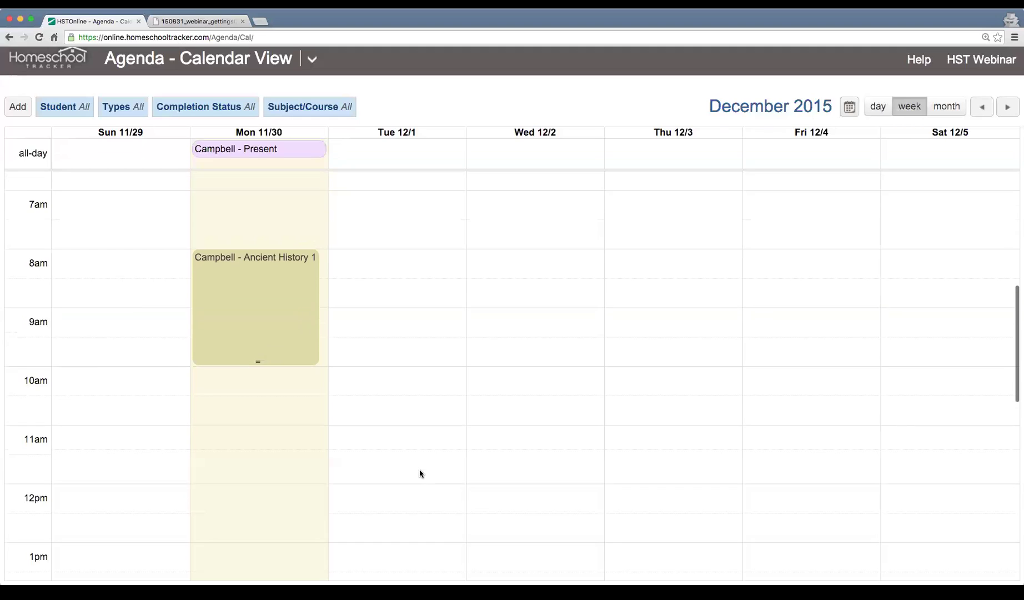
pyautogui.scroll(-1, 420, 473)
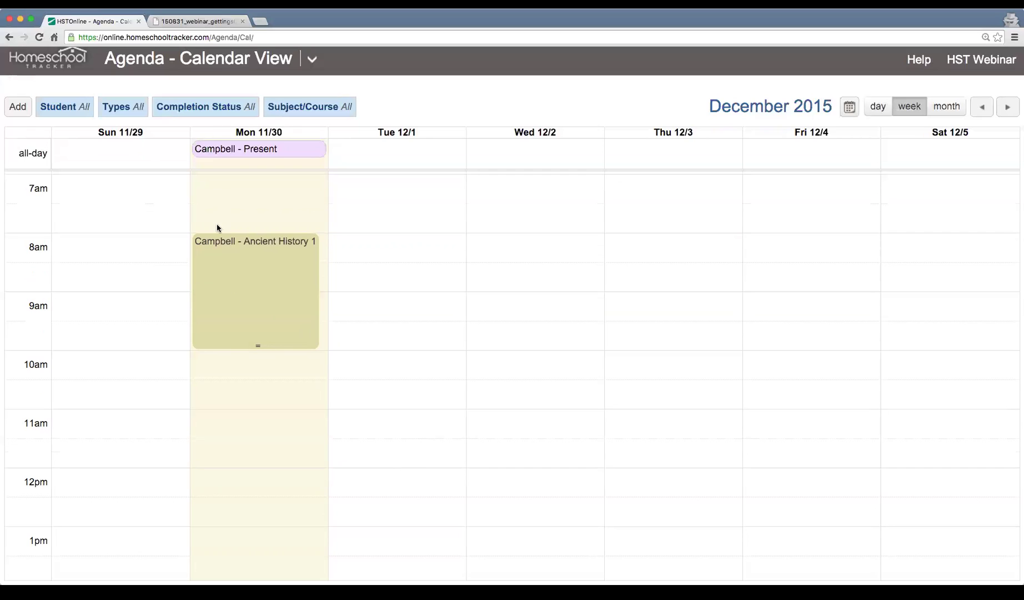
# - Start adding multiple assignments and look through the Day and Date and Page/Lesson/Chapter sections, returning to Students and Details
pyautogui.click(19, 110)
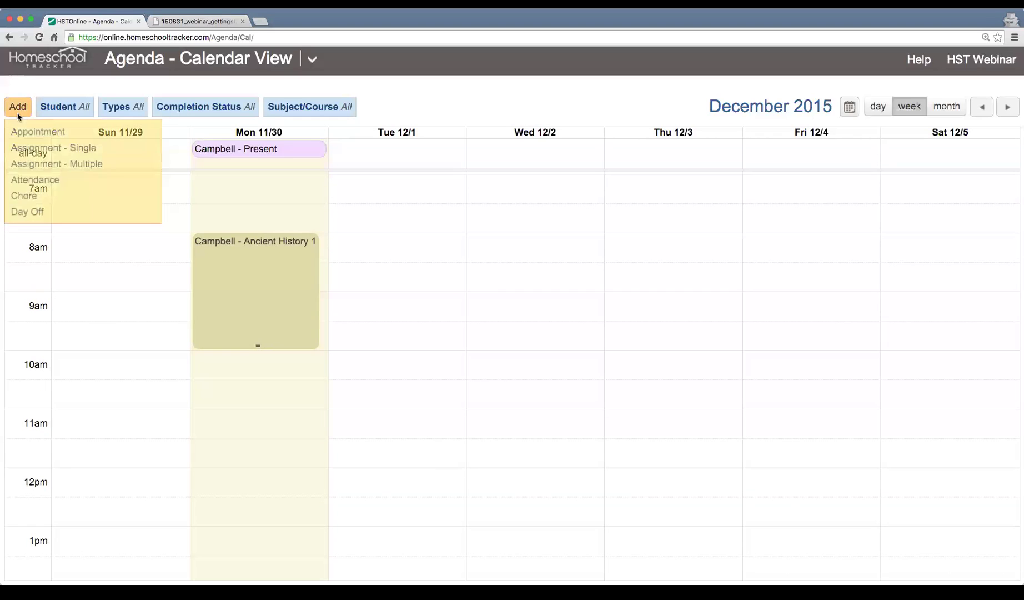
pyautogui.click(95, 165)
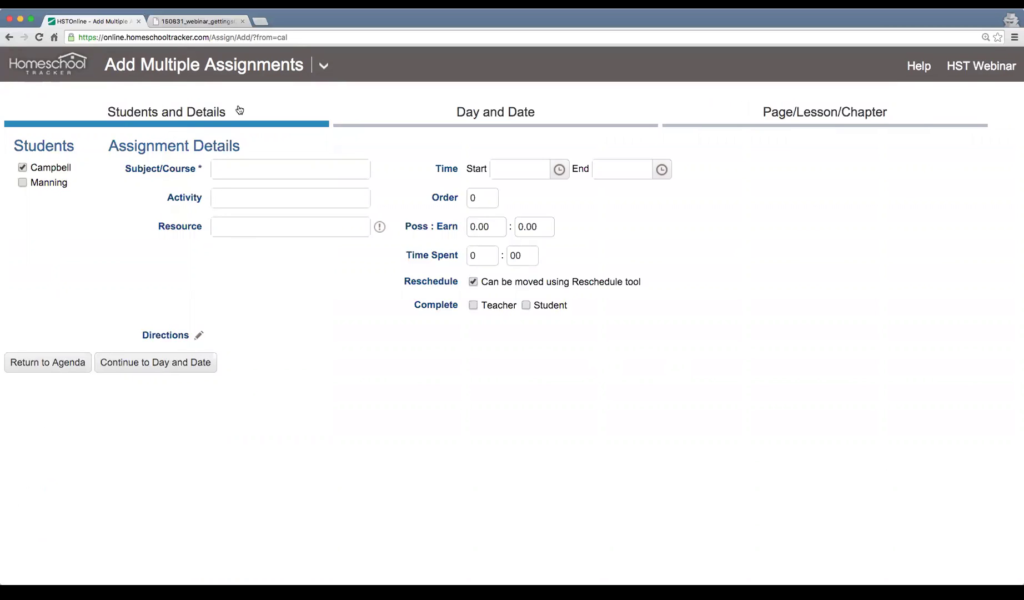
pyautogui.click(522, 115)
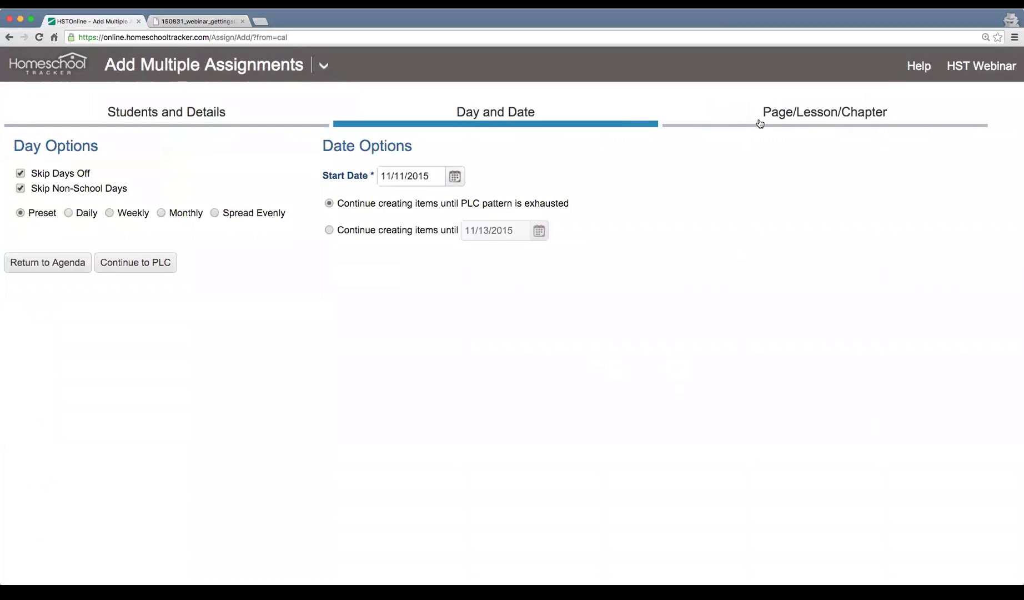
pyautogui.click(778, 123)
pyautogui.click(142, 122)
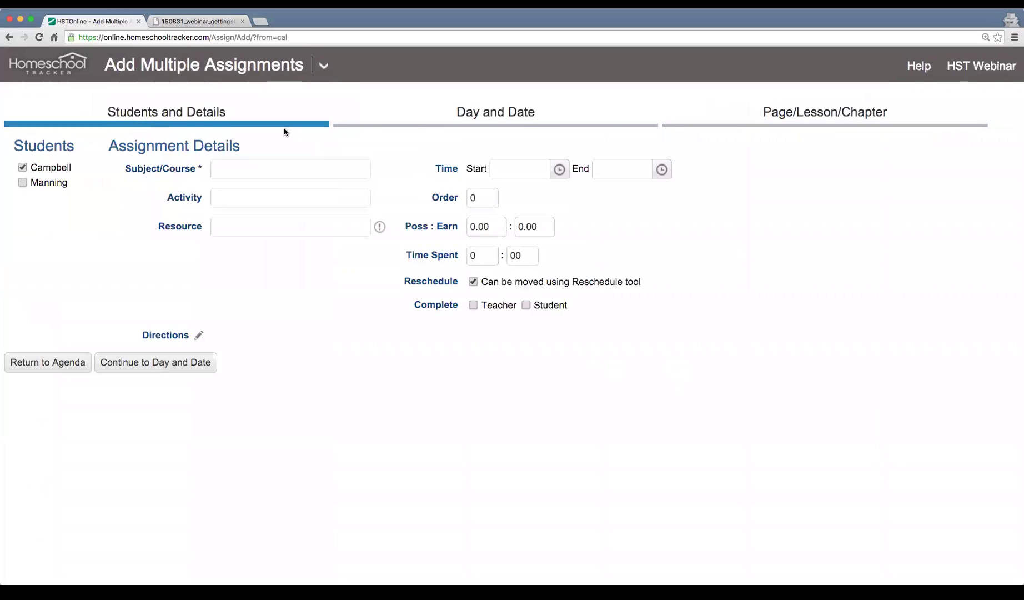
pyautogui.click(506, 124)
pyautogui.click(812, 123)
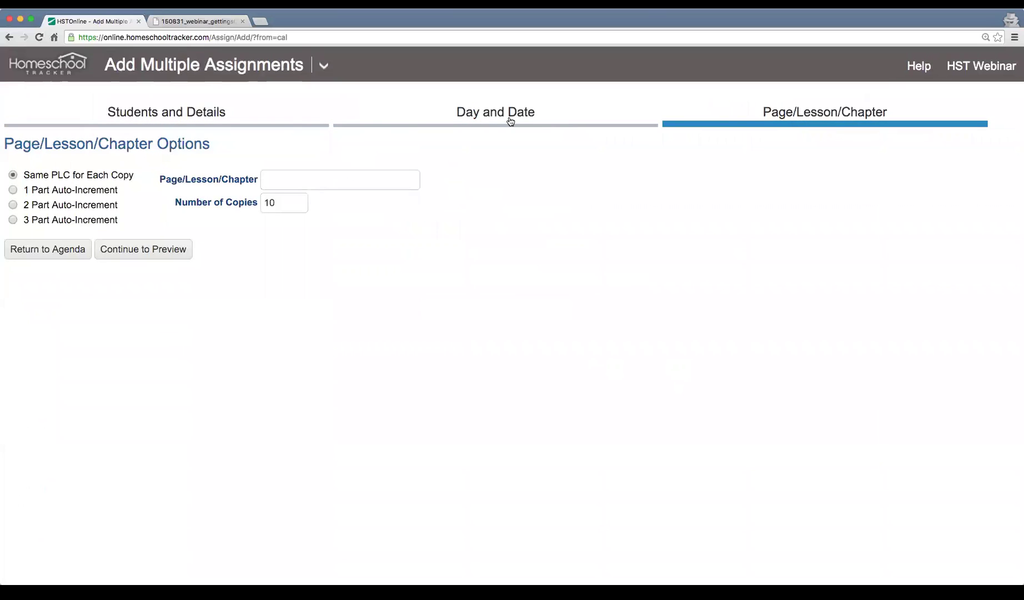
pyautogui.click(136, 113)
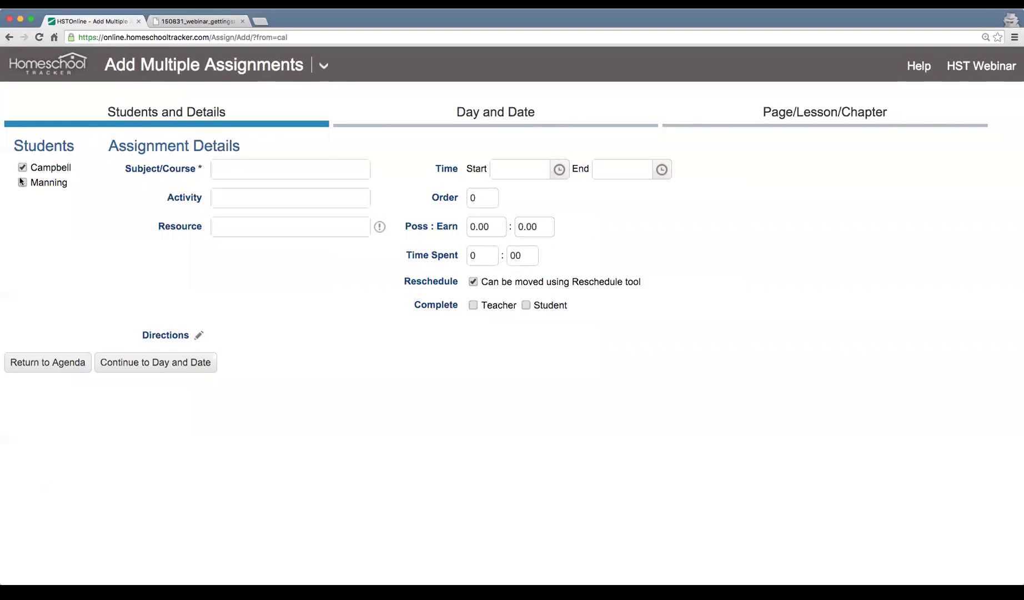
# - Set the subject to History/Ancient History 1, the activity to Lesson, and the resource to Exploring Creation with Physical Science
pyautogui.click(252, 171)
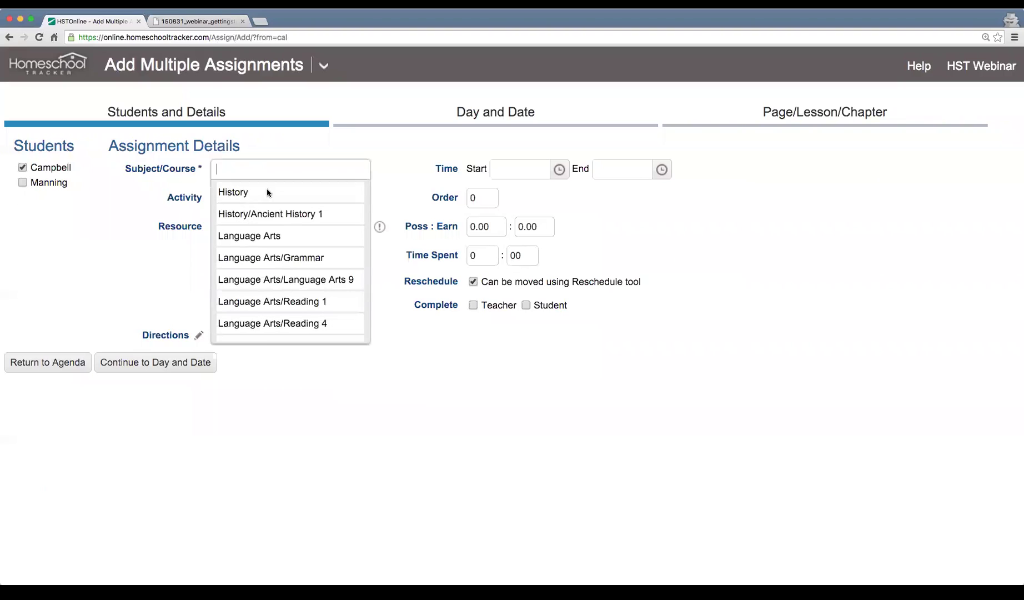
pyautogui.click(310, 215)
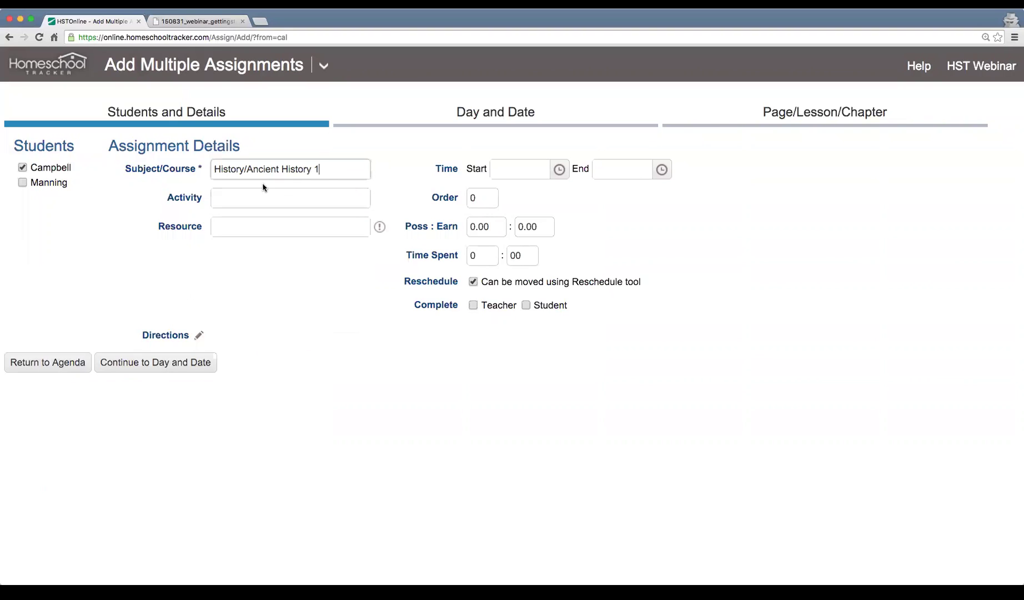
pyautogui.click(255, 194)
pyautogui.write('Less')
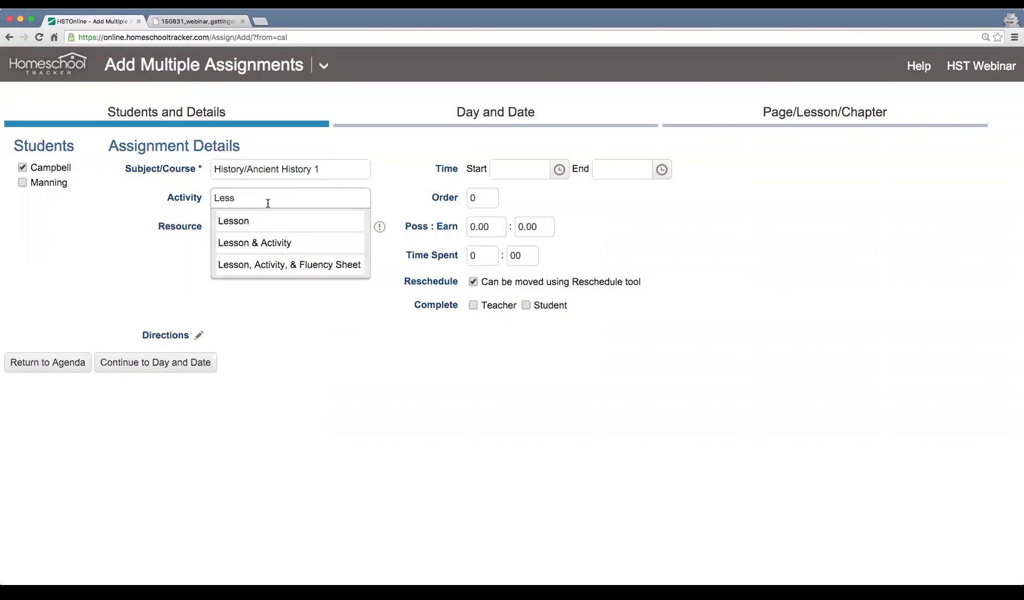
pyautogui.click(265, 221)
pyautogui.click(267, 226)
pyautogui.scroll(-5, 329, 350)
pyautogui.click(276, 336)
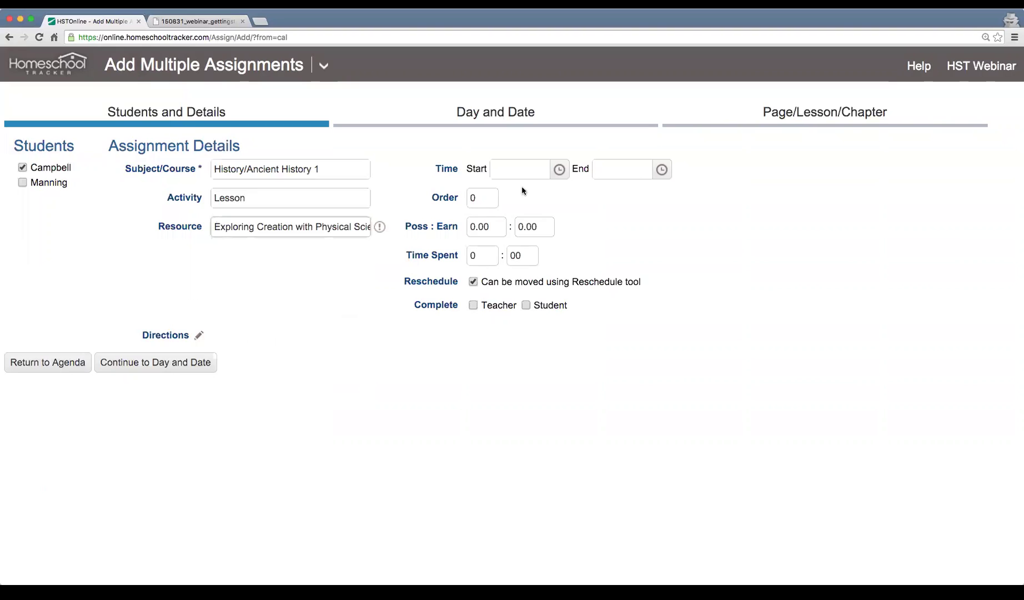
# - Set the assignments' time from 8:00 AM to 10:00 AM and the possible points to 10
pyautogui.click(557, 172)
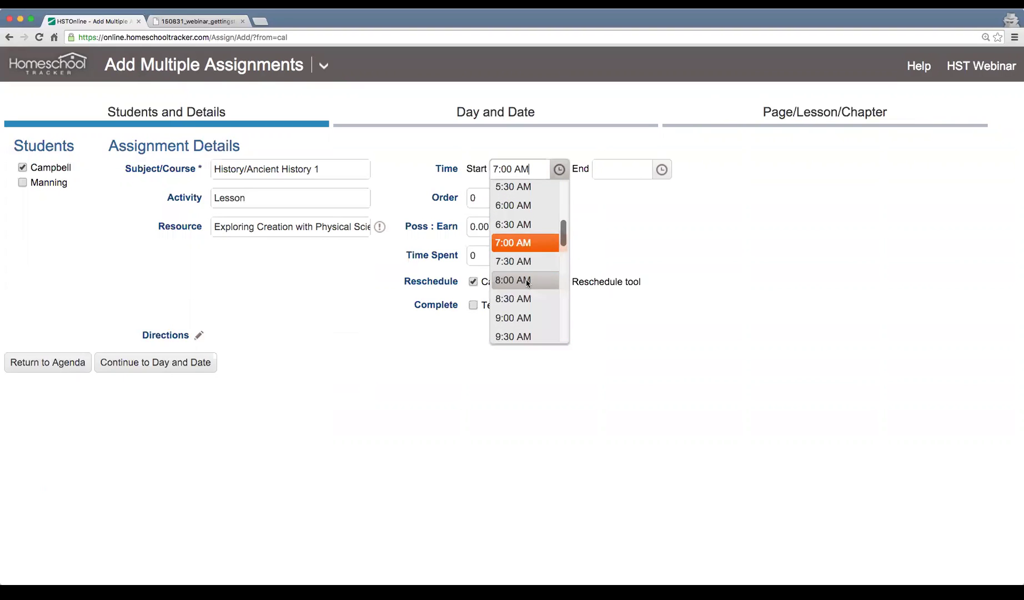
pyautogui.click(527, 280)
pyautogui.click(661, 169)
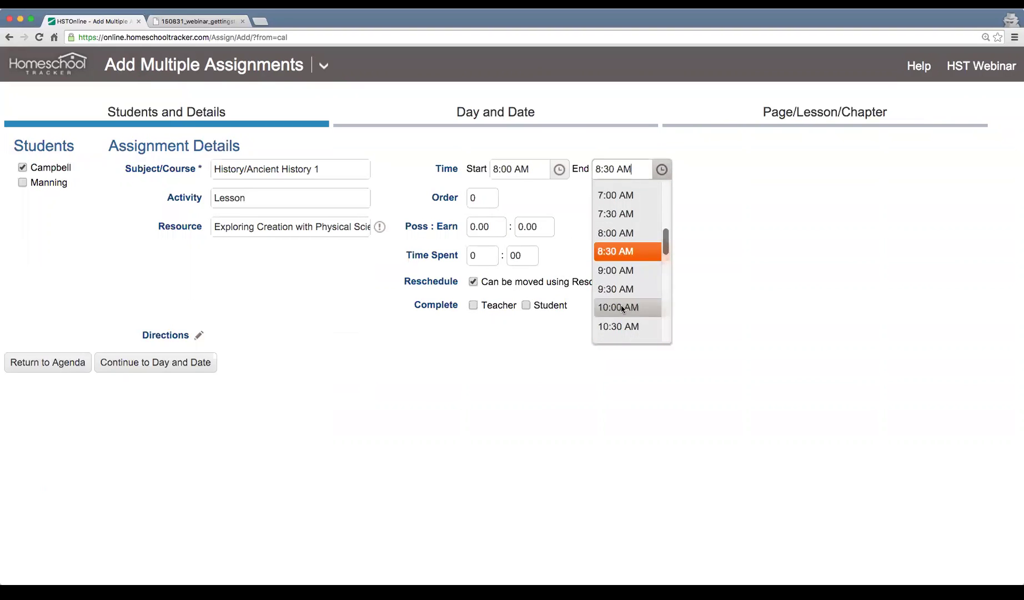
pyautogui.click(622, 308)
pyautogui.click(481, 226)
pyautogui.write('10')
pyautogui.press('Tab')
pyautogui.click(765, 381)
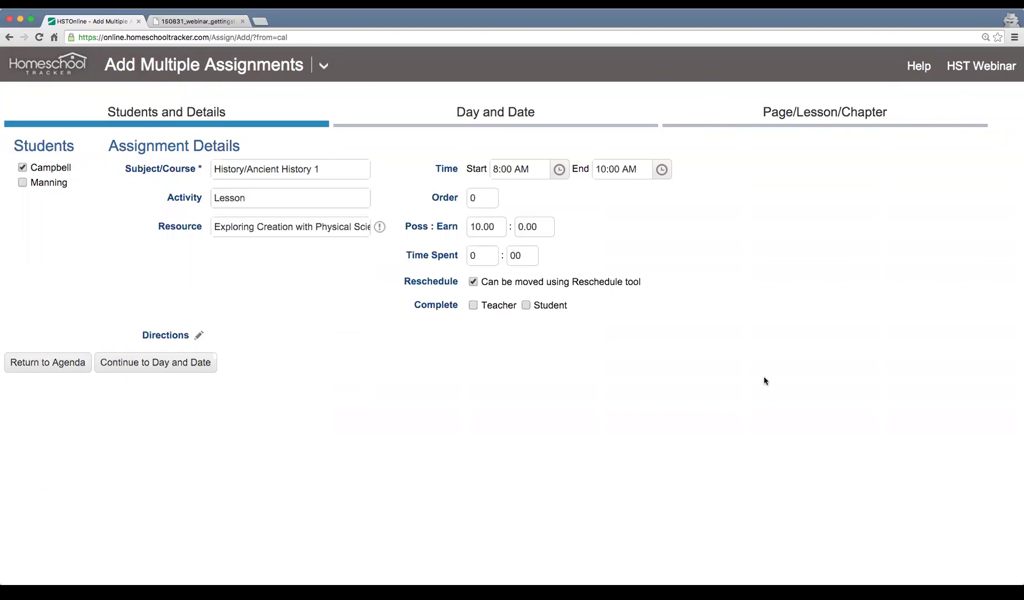
# - Set the start date to 12/1/2015 in the day and date options and continue to the PLC options
pyautogui.click(147, 363)
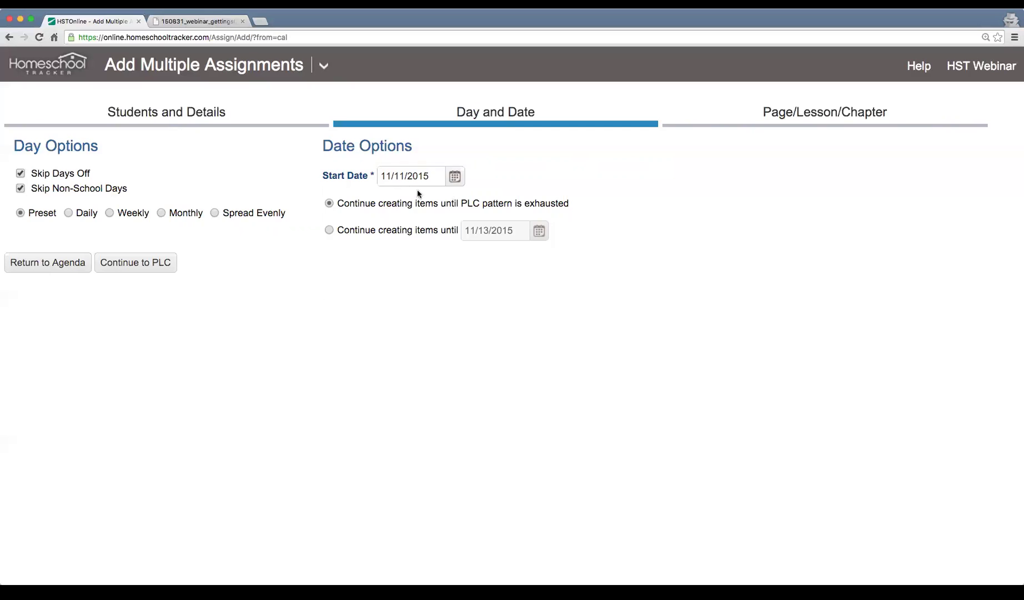
pyautogui.click(455, 176)
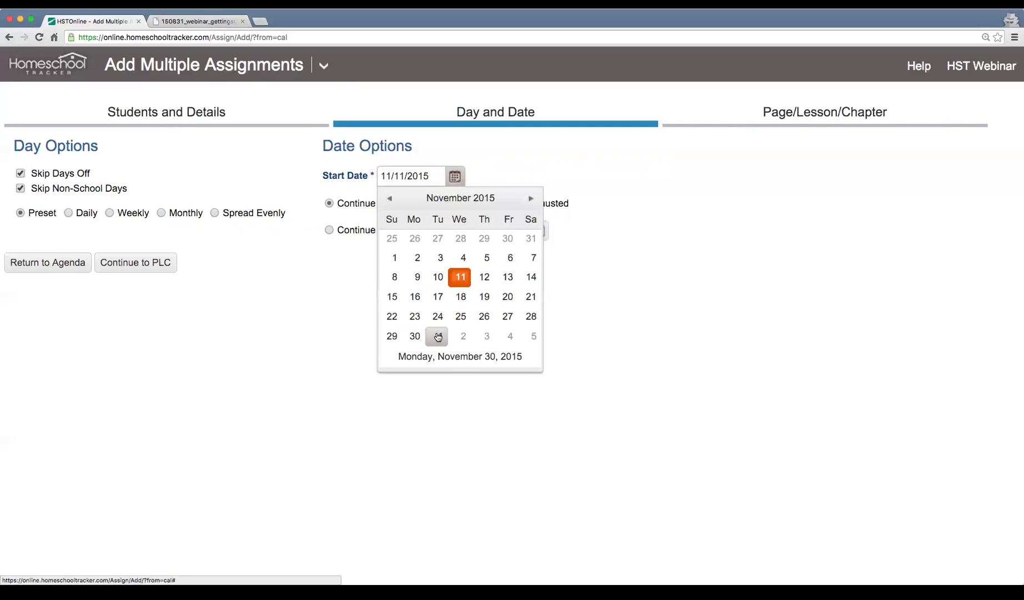
pyautogui.click(438, 336)
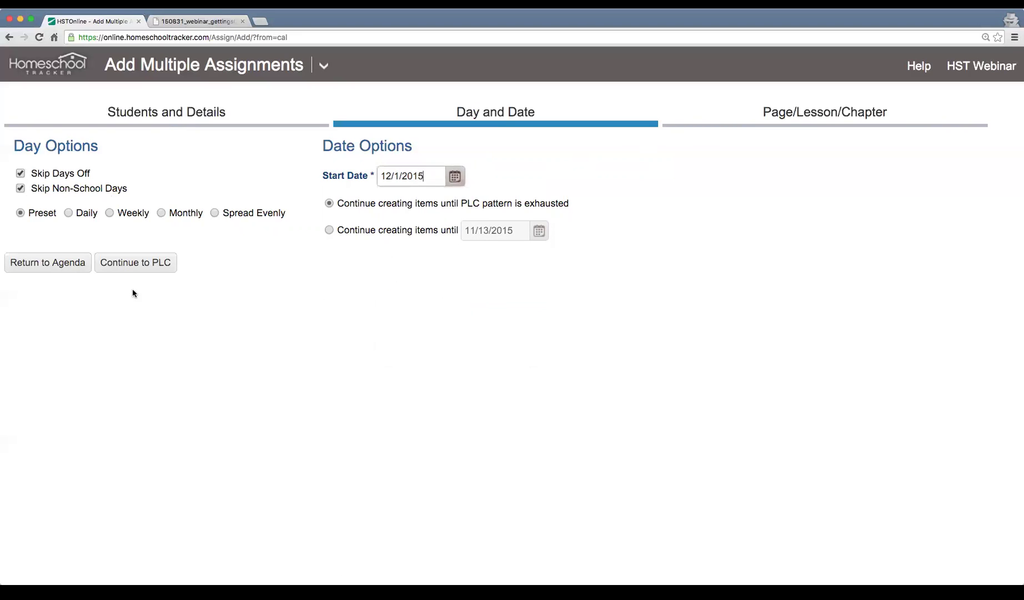
pyautogui.click(131, 267)
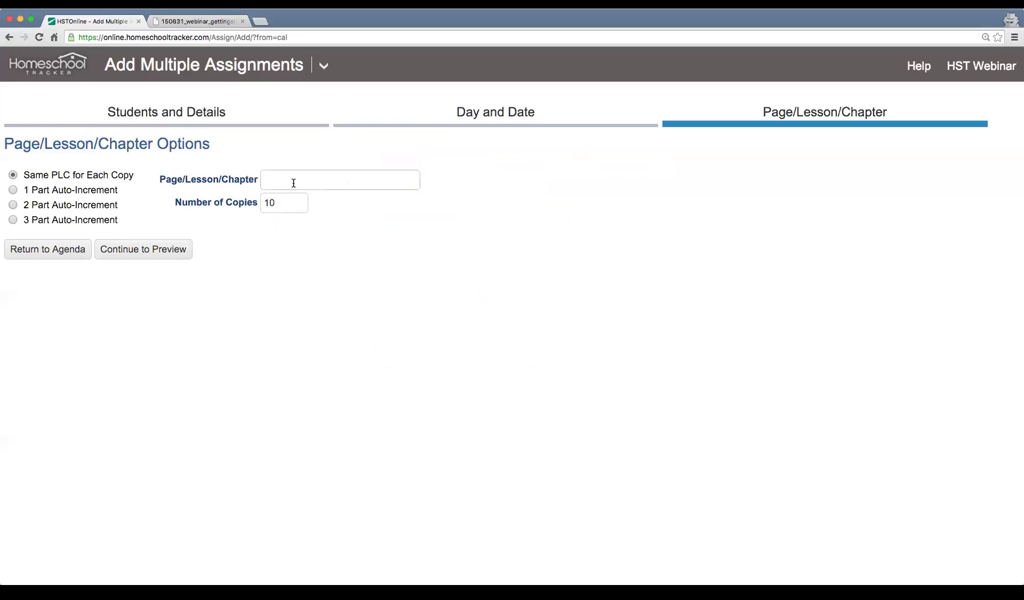
# - Choose 1 Part Auto-Increment for the page/lesson/chapter pattern and set its leading text to Lesson
pyautogui.click(266, 203)
pyautogui.doubleClick(273, 203)
pyautogui.click(282, 281)
pyautogui.click(86, 190)
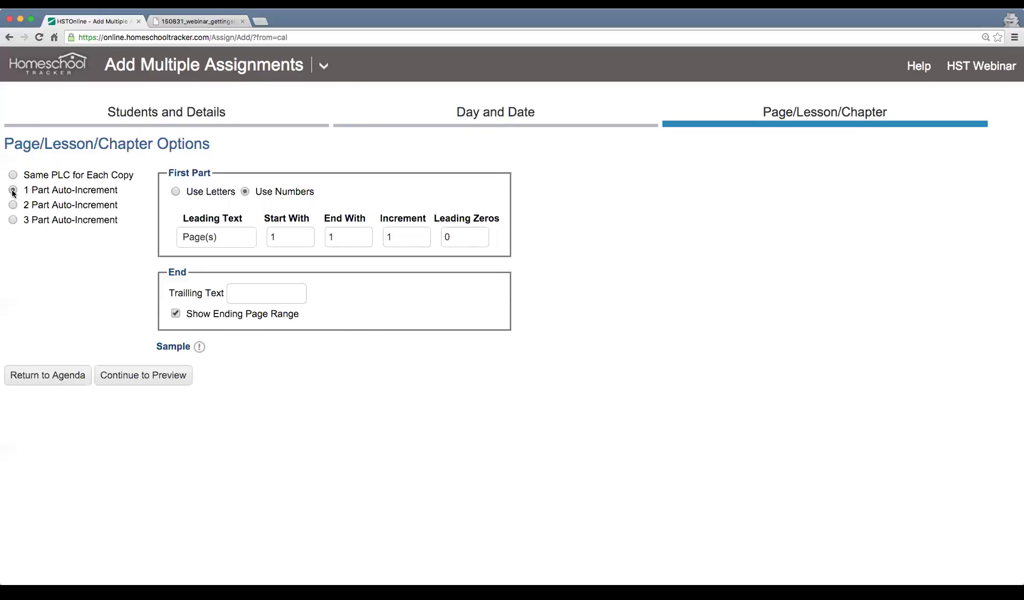
pyautogui.click(228, 238)
pyautogui.moveTo(228, 238); pyautogui.dragTo(148, 236)
pyautogui.write('Cha')
pyautogui.press('BackSpace')
pyautogui.press('BackSpace')
pyautogui.press('BackSpace')
pyautogui.write('Lesson')
# - Set the lesson numbering to end with 4
pyautogui.press('Tab')
pyautogui.press('Tab')
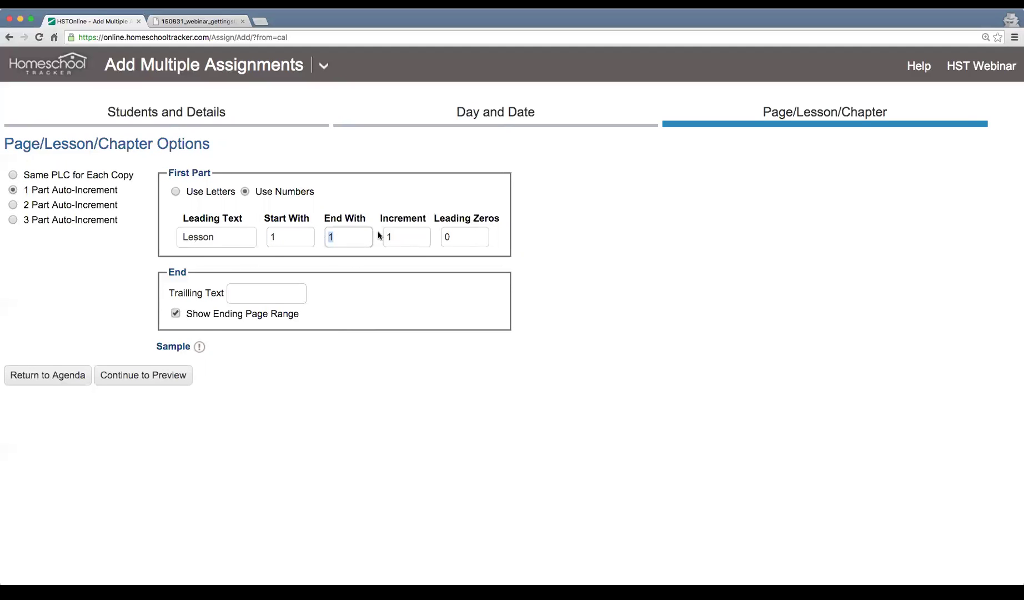
pyautogui.write('4')
pyautogui.press('Tab')
# - Check the sample lesson sequence and preview the generated assignments, selecting the Tuesday, December 1 entry
pyautogui.click(200, 348)
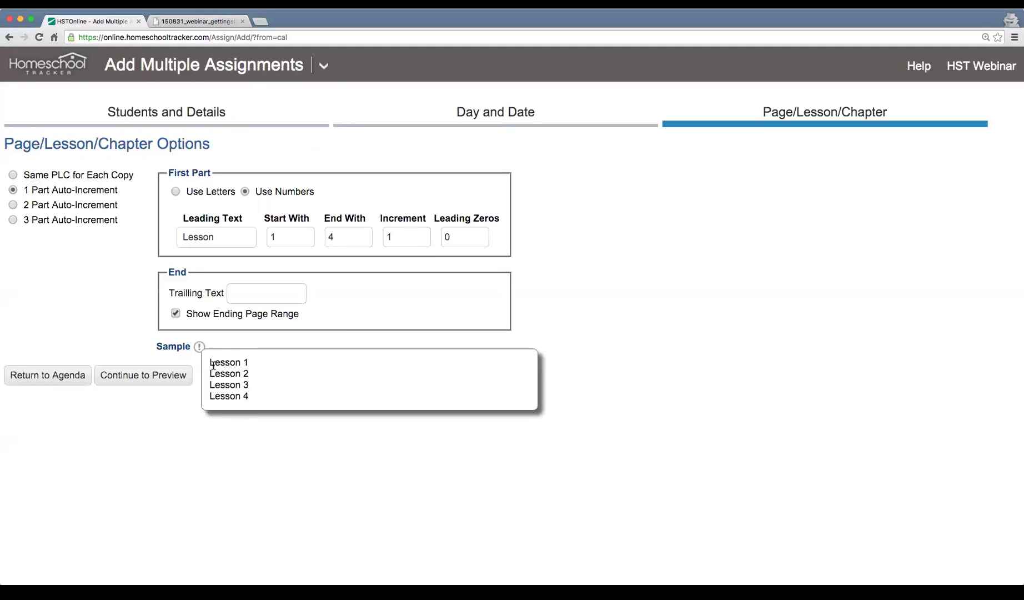
pyautogui.click(370, 449)
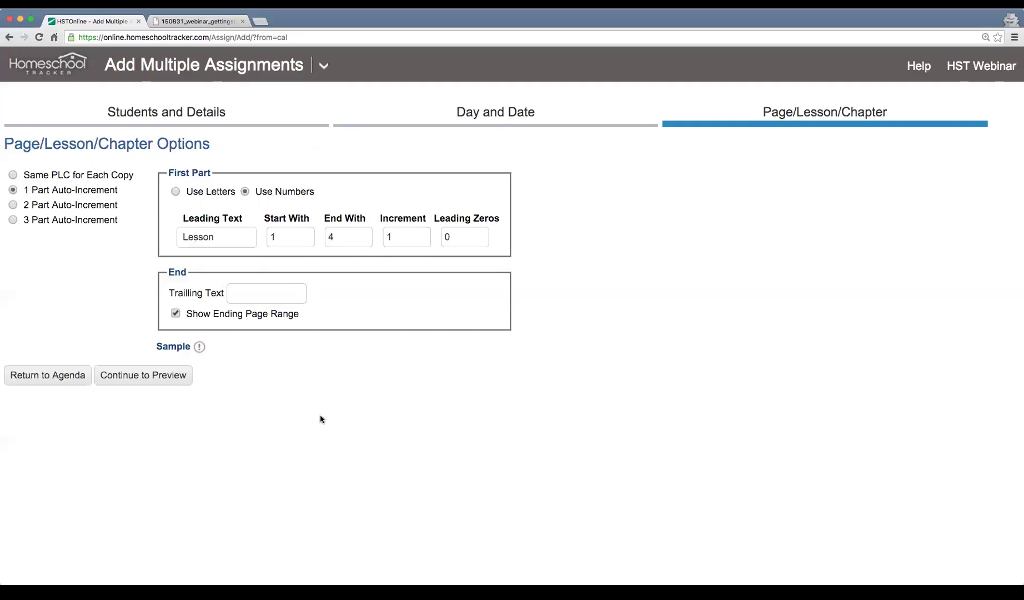
pyautogui.click(150, 378)
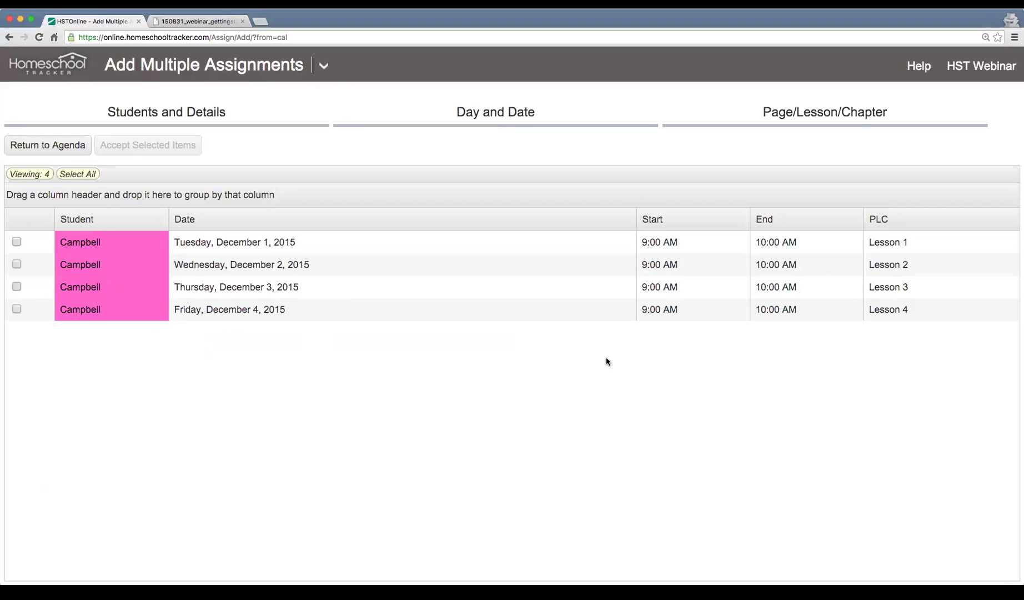
pyautogui.click(660, 242)
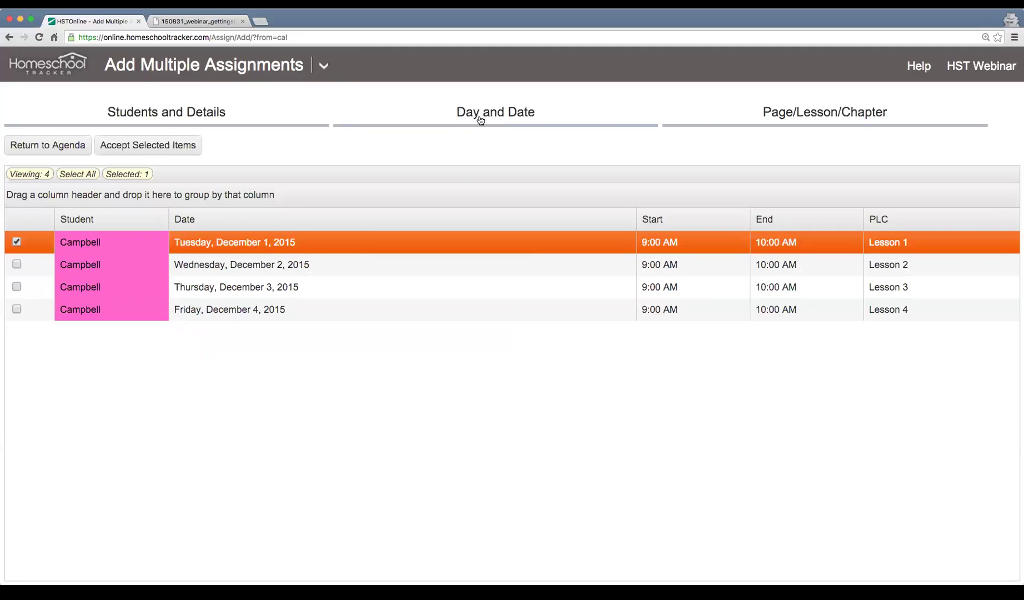
# - Try starting the assignments at 7:30 AM and then 8:00 AM in the student and assignment details, and return to the preview
pyautogui.click(498, 116)
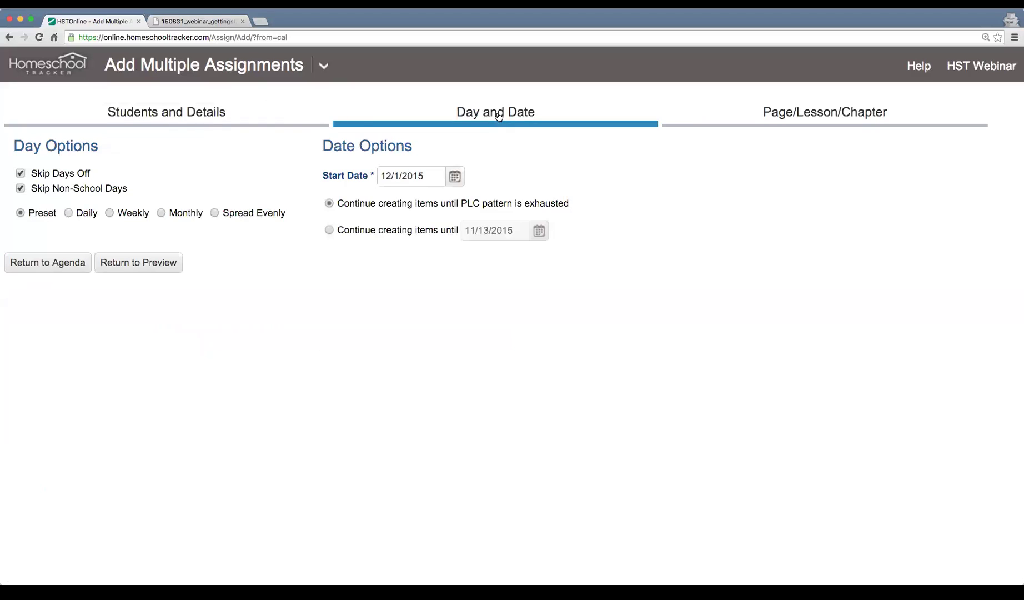
pyautogui.click(209, 118)
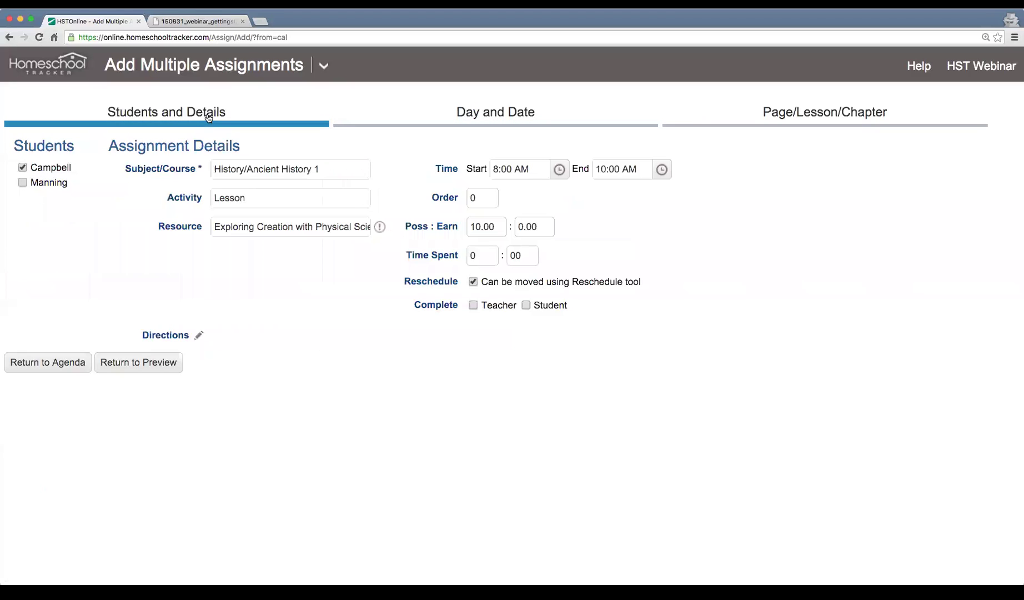
pyautogui.click(559, 173)
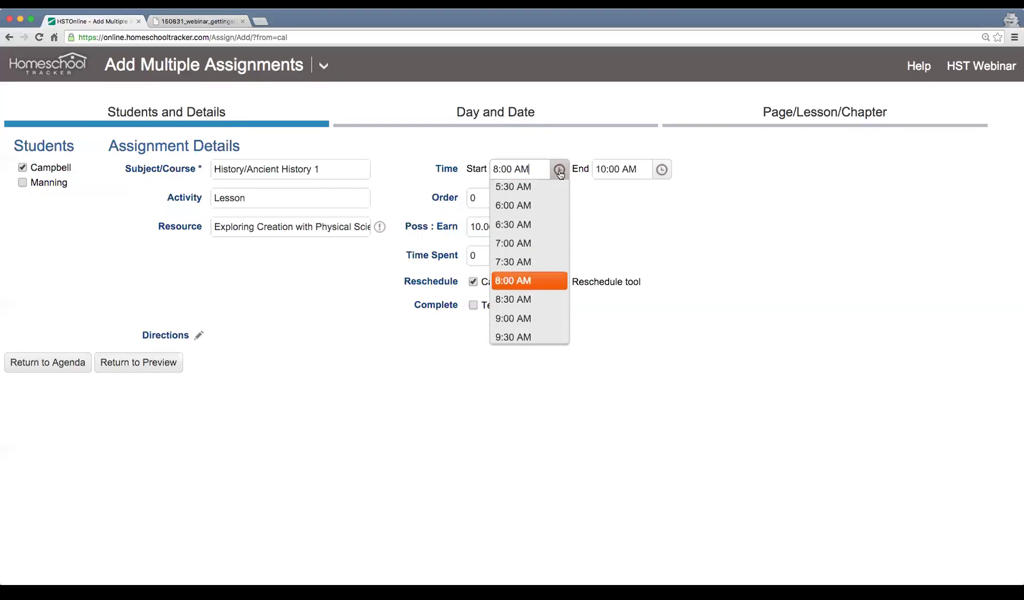
pyautogui.click(522, 262)
pyautogui.click(560, 175)
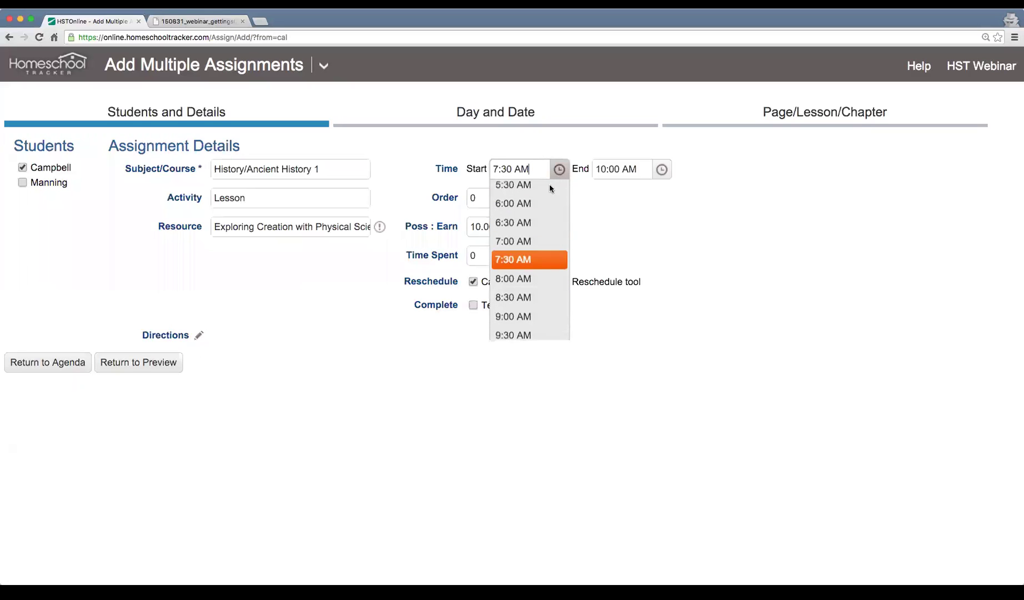
pyautogui.click(531, 279)
pyautogui.click(135, 362)
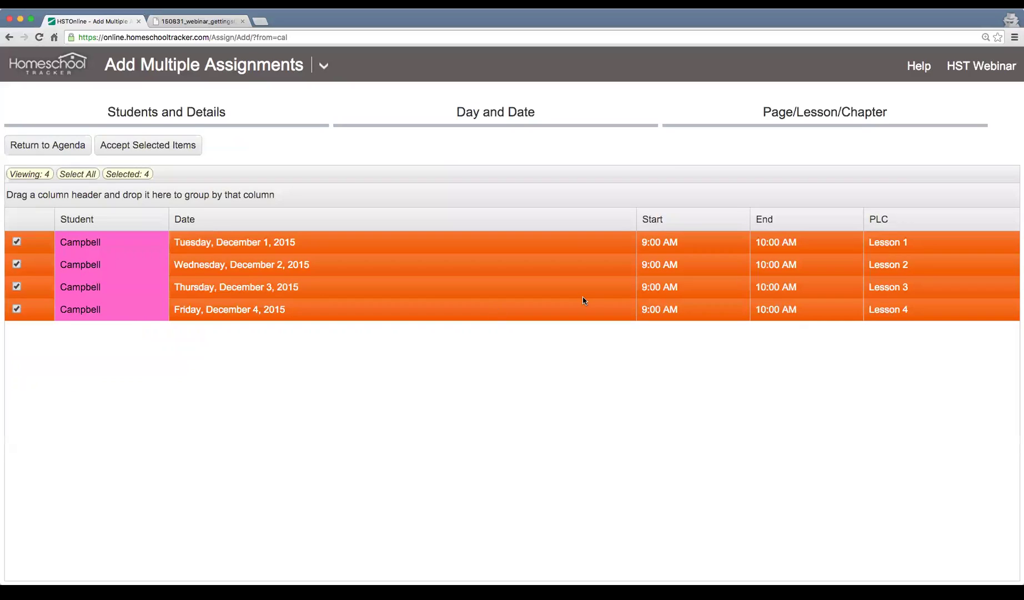
# - Set the assignment start time to 9:00 AM and accept all four previewed lessons into the agenda
pyautogui.click(198, 117)
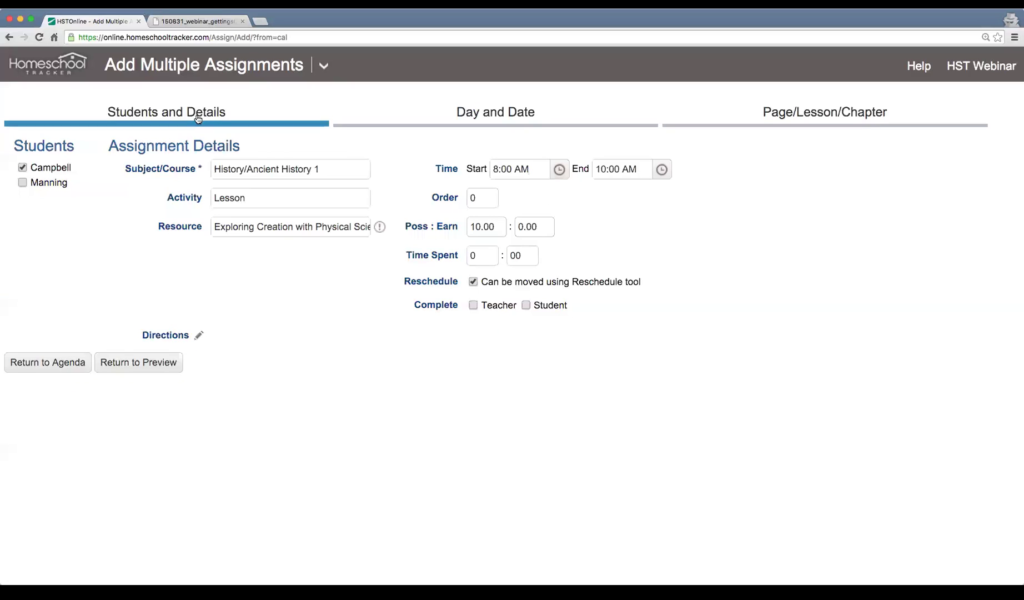
pyautogui.click(559, 170)
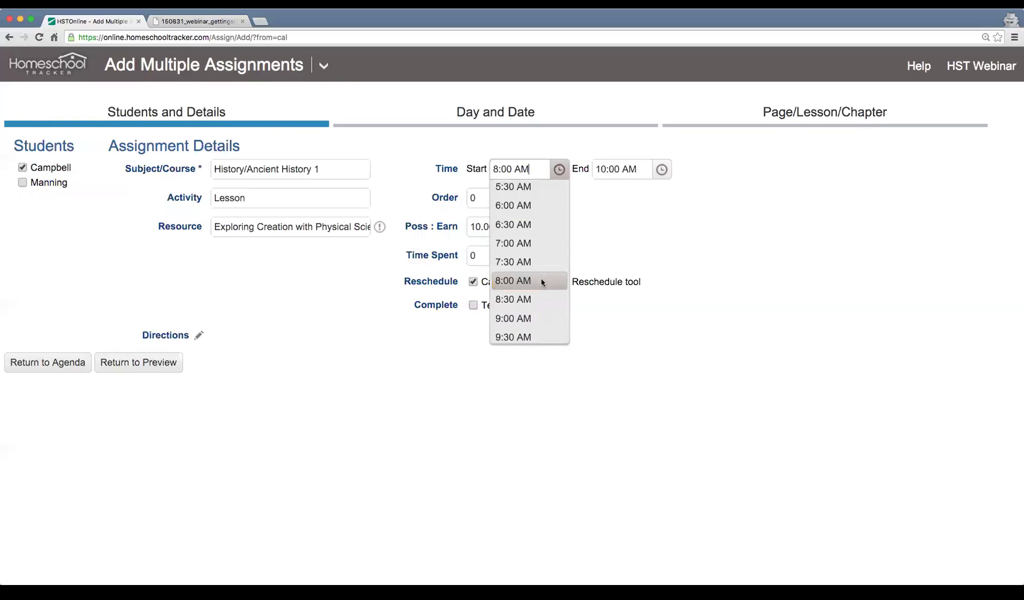
pyautogui.click(539, 316)
pyautogui.click(131, 369)
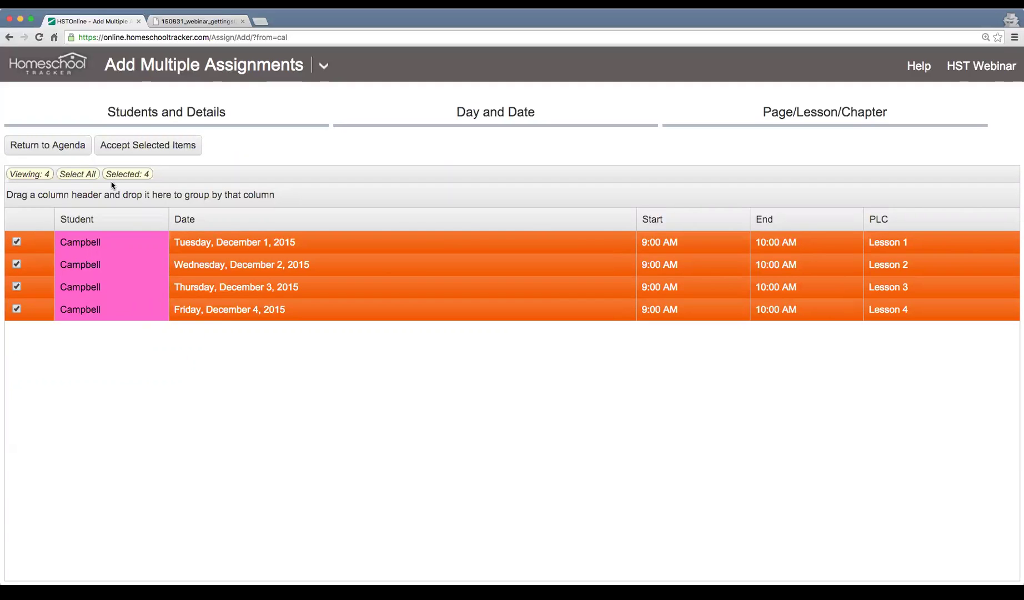
pyautogui.click(133, 146)
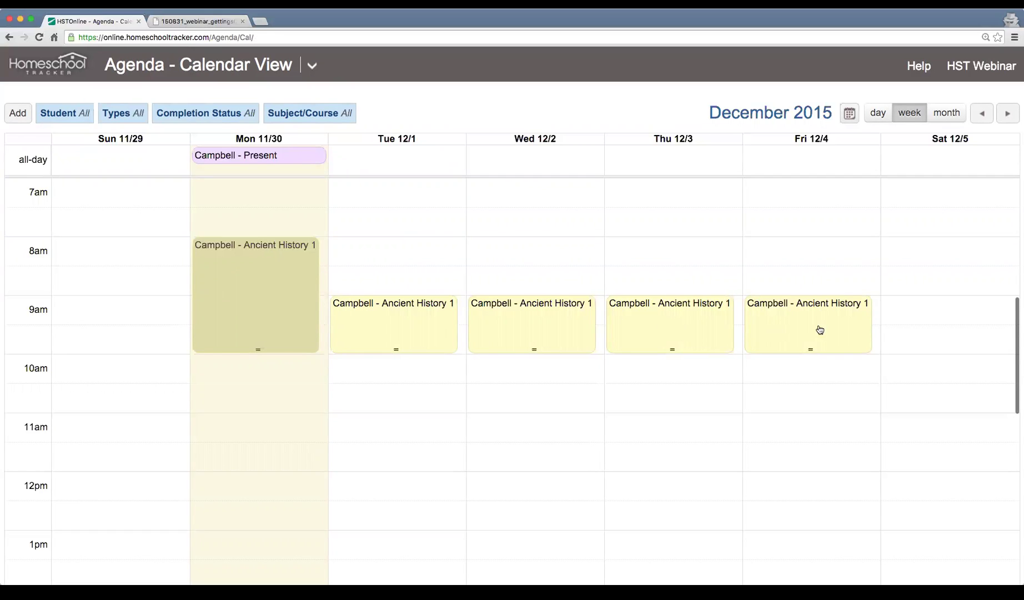
# - Review the details of each Ancient History 1 assignment from Tuesday, December 1 through Friday, December 4, closing each one
pyautogui.click(405, 324)
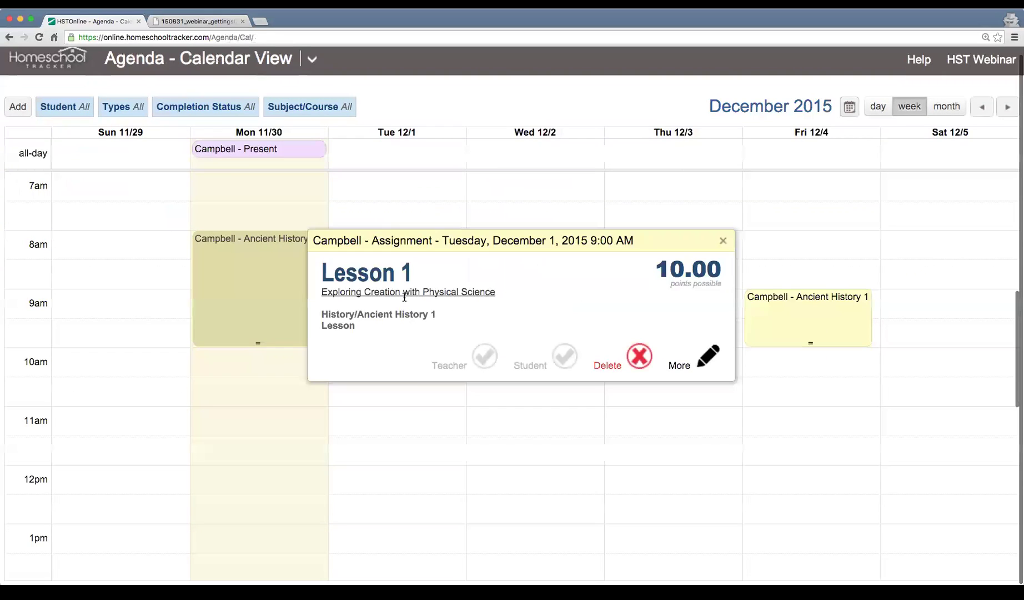
pyautogui.click(722, 240)
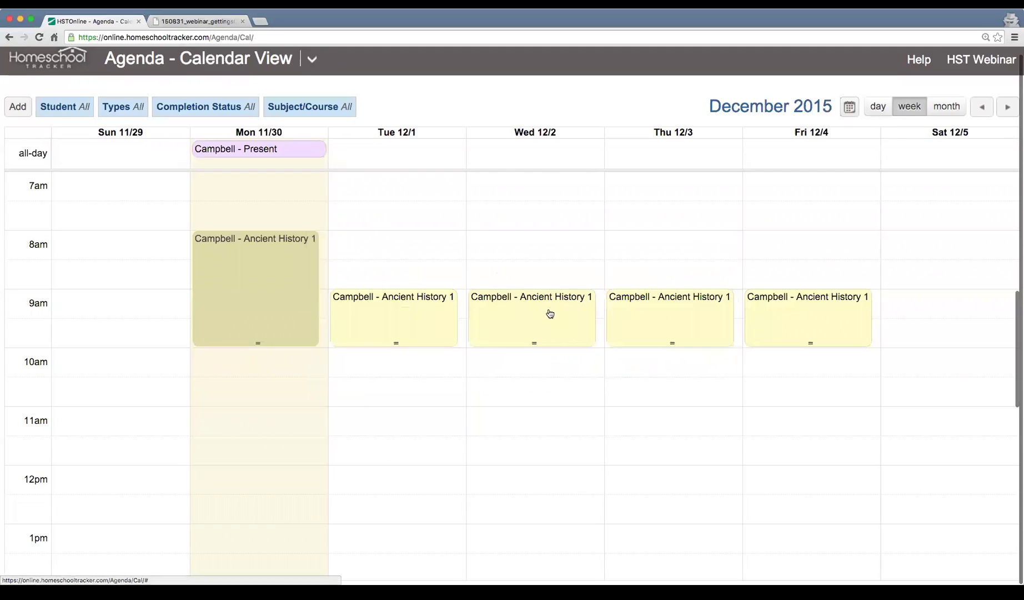
pyautogui.click(550, 312)
pyautogui.click(722, 240)
pyautogui.click(691, 306)
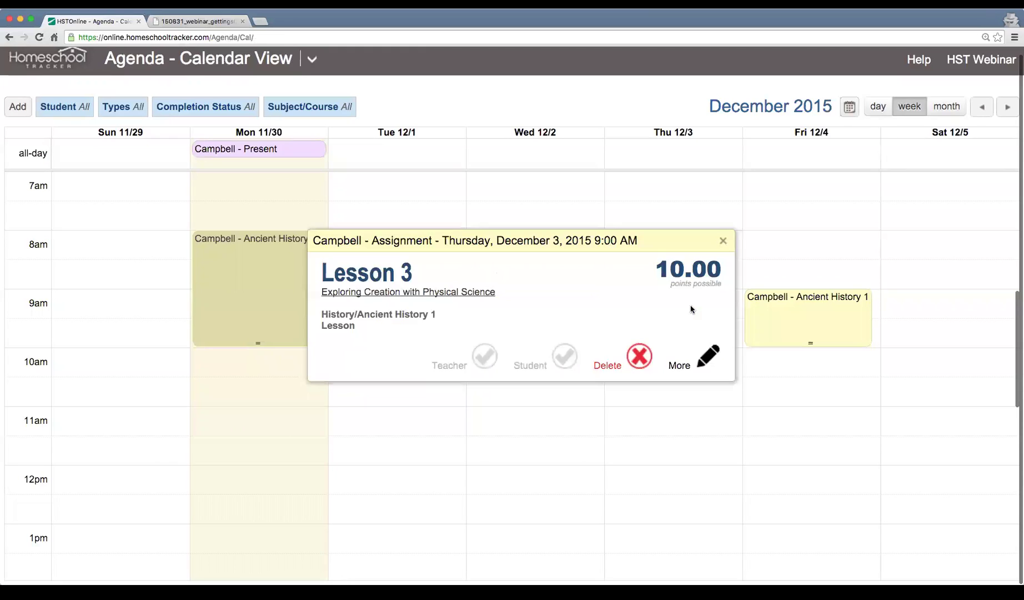
pyautogui.click(724, 242)
pyautogui.click(798, 321)
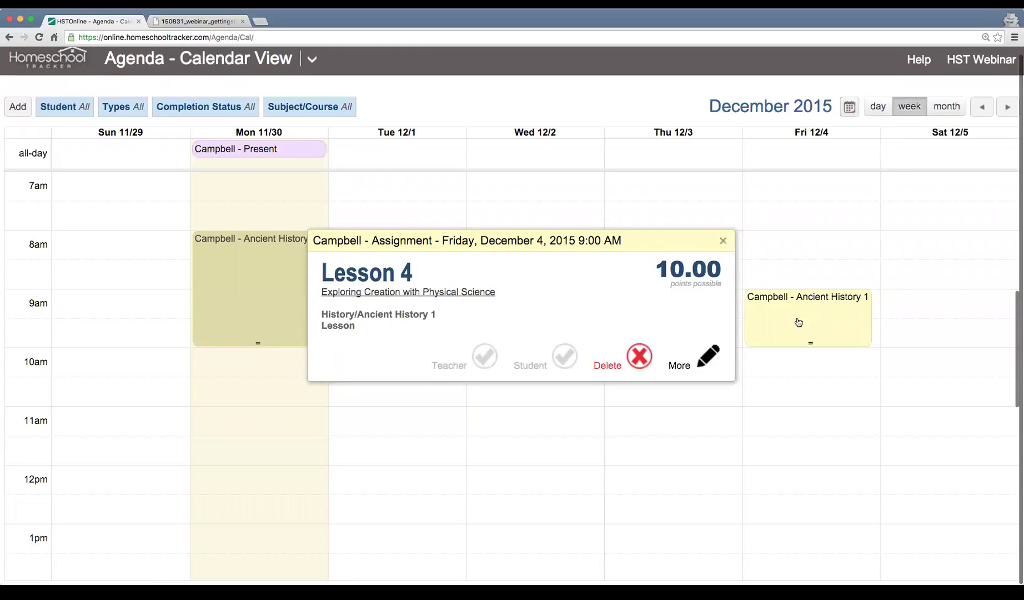
pyautogui.click(722, 240)
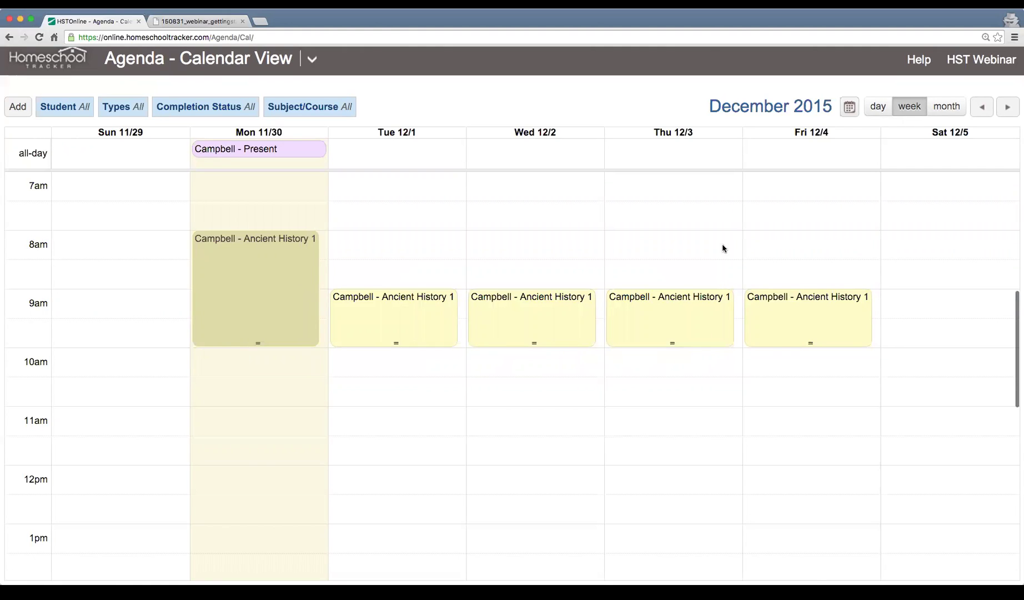
# - Look over the calendar's day and week view choices and its date picker
pyautogui.scroll(-1, 504, 301)
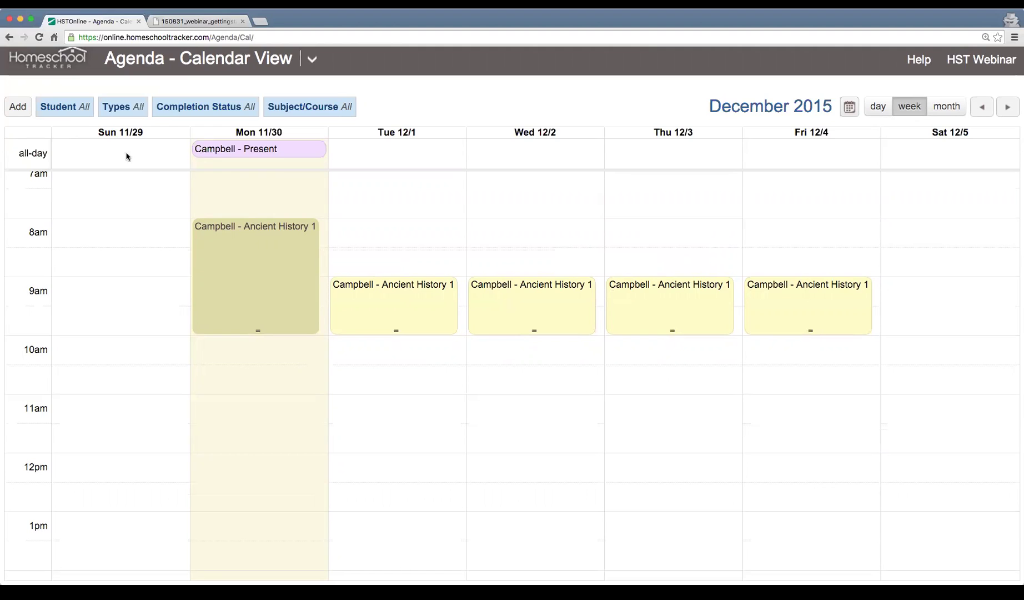
pyautogui.click(878, 109)
pyautogui.click(910, 107)
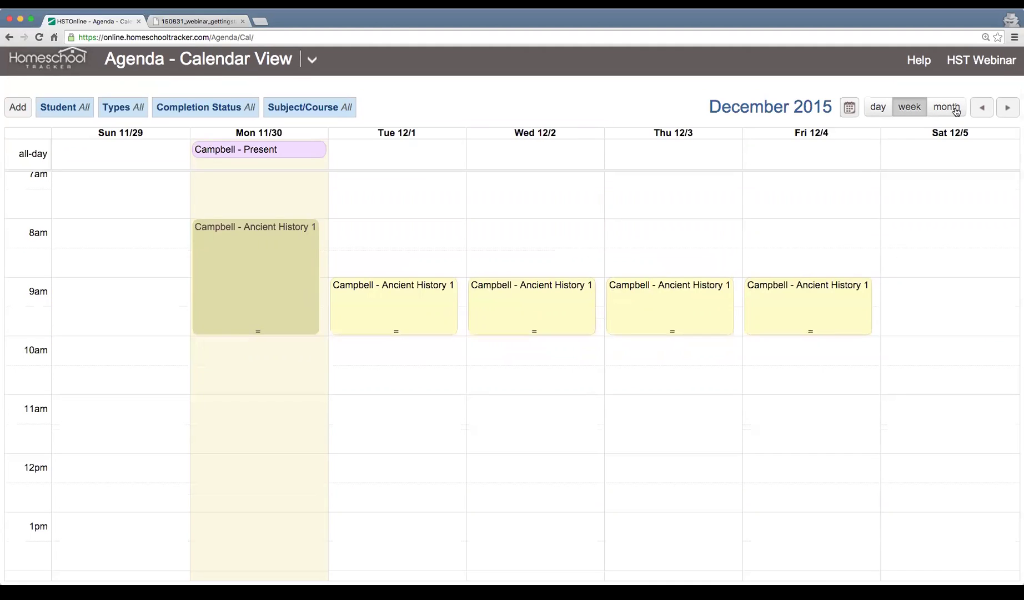
pyautogui.click(849, 108)
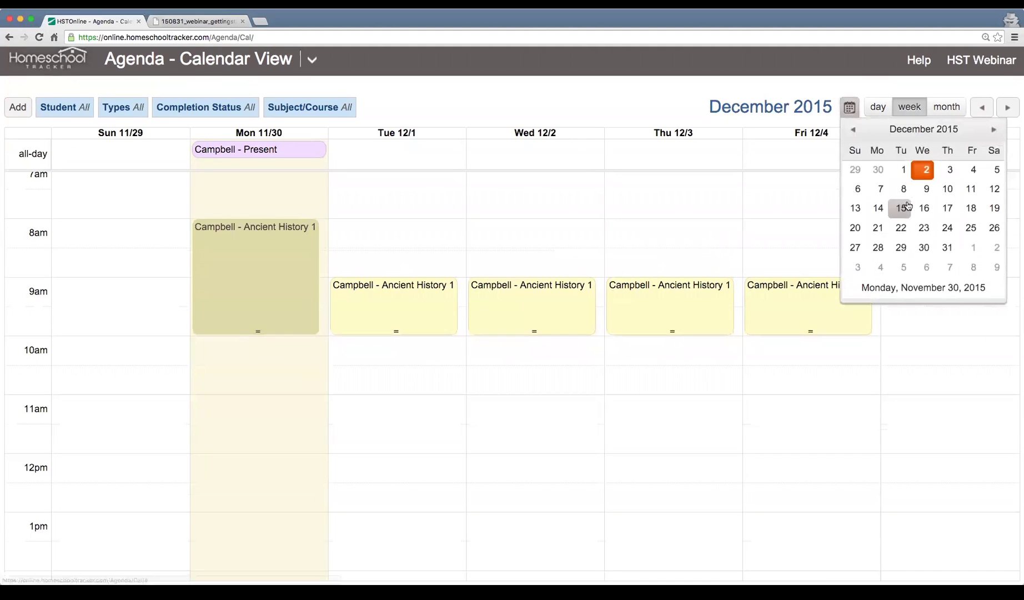
pyautogui.click(727, 95)
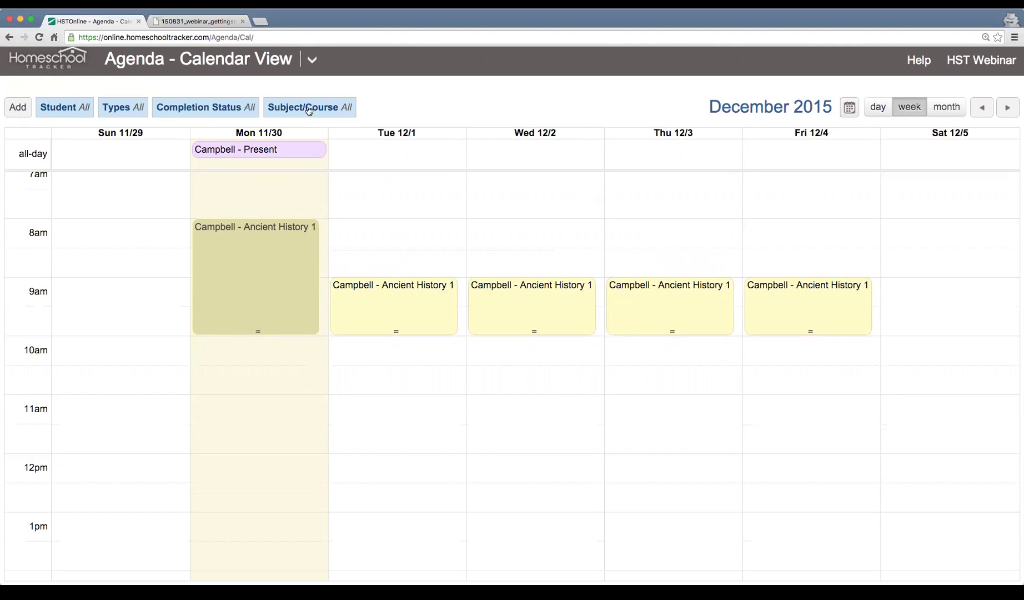
# - Look at the agenda's student filter with the Selected Students option, and cancel without applying it
pyautogui.click(77, 114)
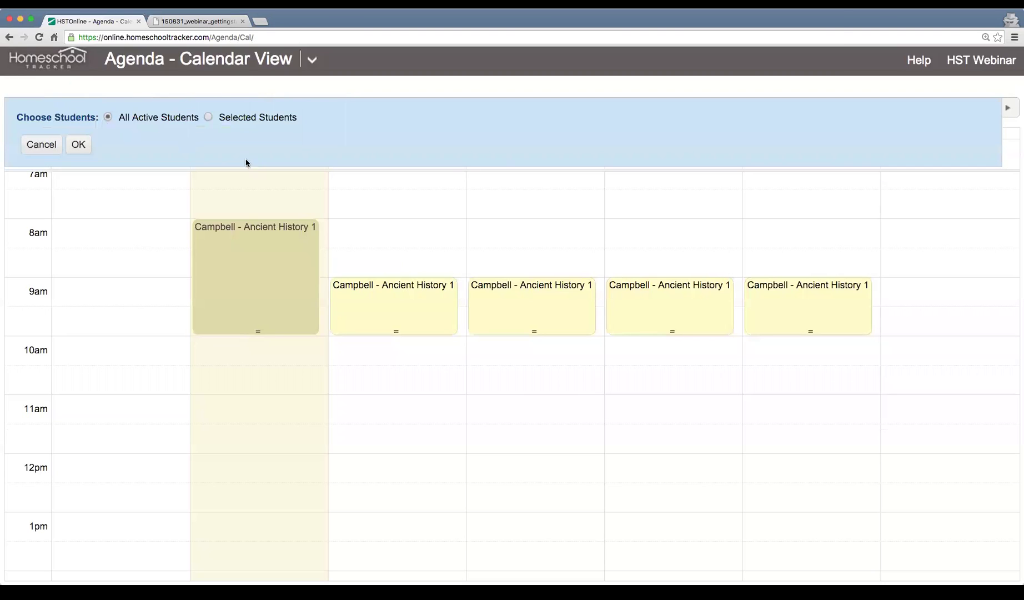
pyautogui.click(209, 118)
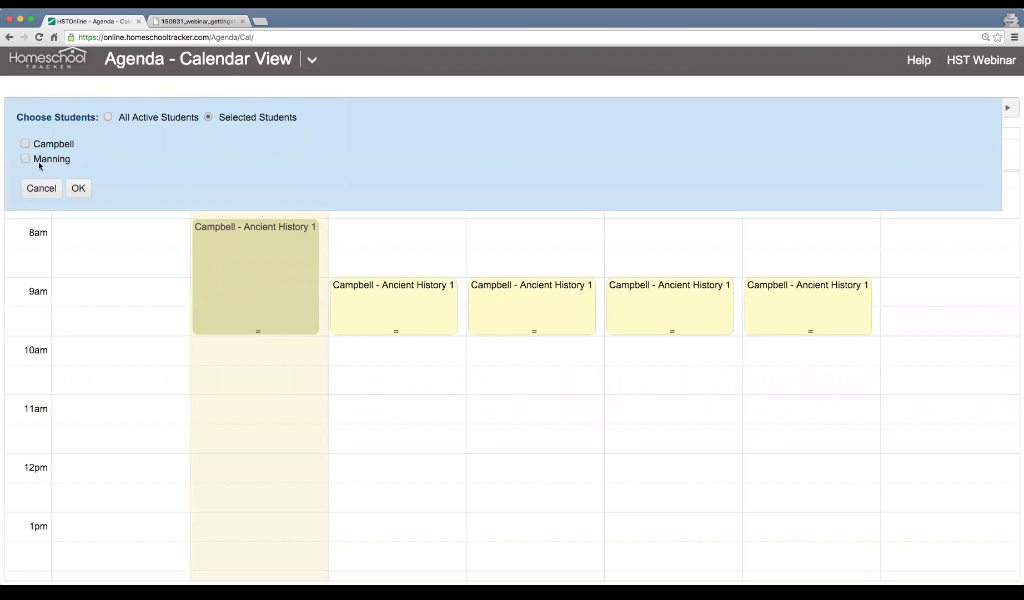
pyautogui.click(41, 188)
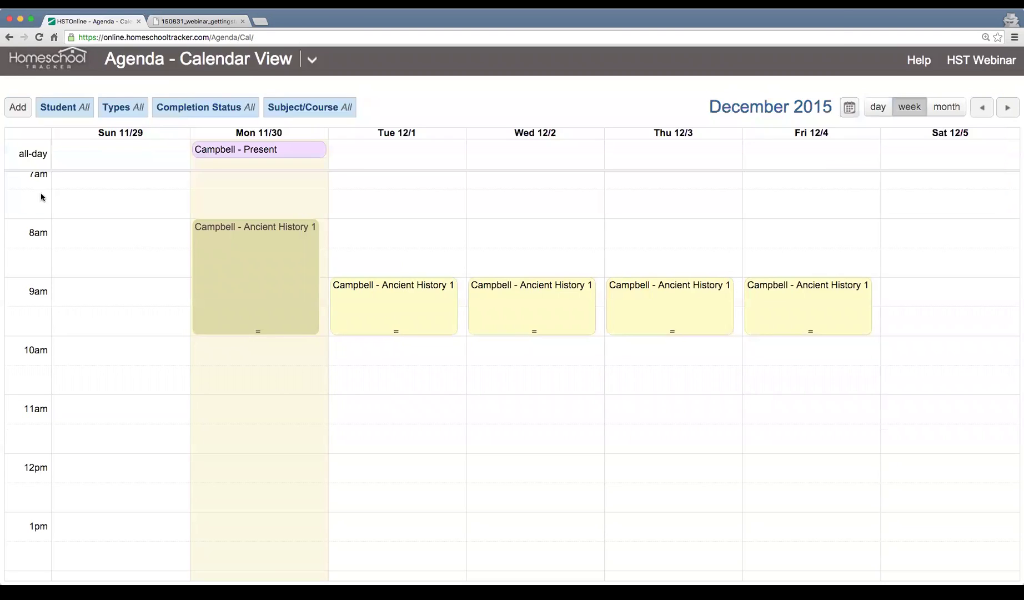
# - Filter the calendar to show only assignments by excluding appointments, attendance, chores and days off
pyautogui.click(119, 107)
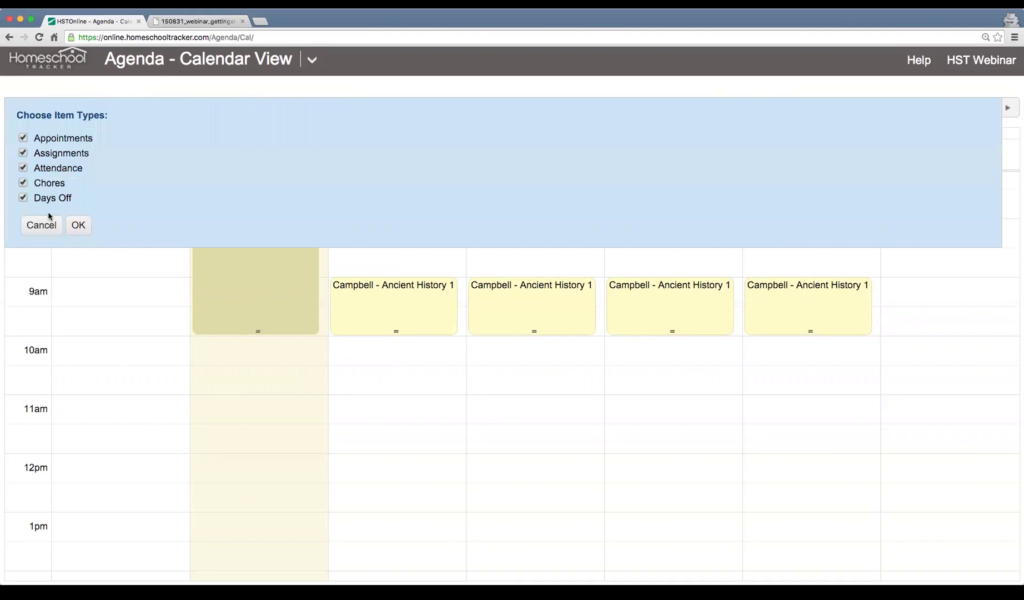
pyautogui.click(22, 138)
pyautogui.click(23, 168)
pyautogui.click(23, 182)
pyautogui.click(23, 198)
pyautogui.click(78, 225)
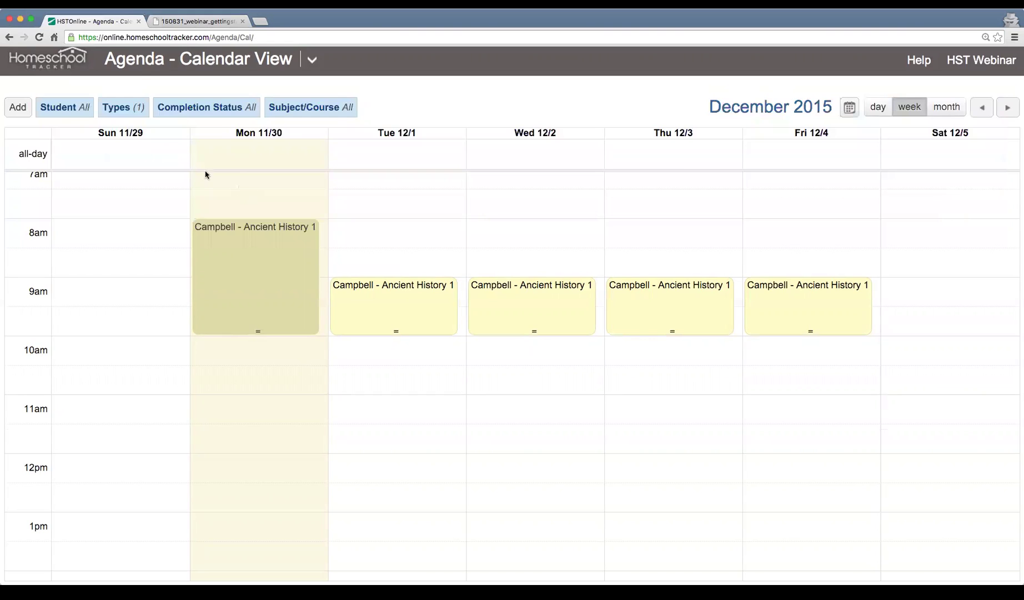
# - Restore all item types in the calendar filter, including appointments, attendance, chores and days off
pyautogui.click(116, 115)
pyautogui.click(56, 139)
pyautogui.click(51, 165)
pyautogui.click(49, 181)
pyautogui.click(78, 224)
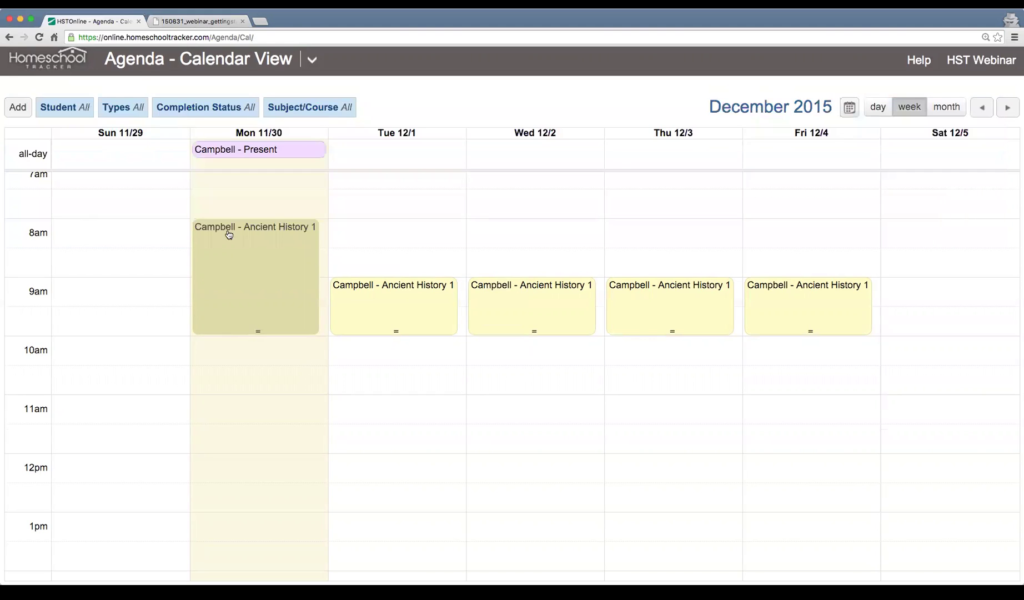
# - Check the choices in the completion status and subject/course filters, cancelling each without changes
pyautogui.click(198, 107)
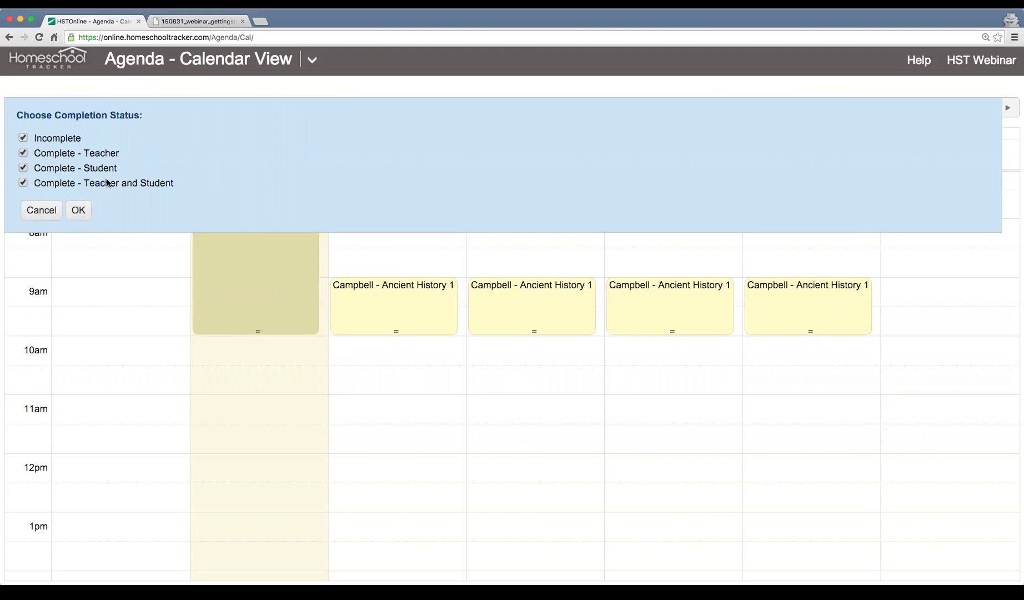
pyautogui.click(41, 209)
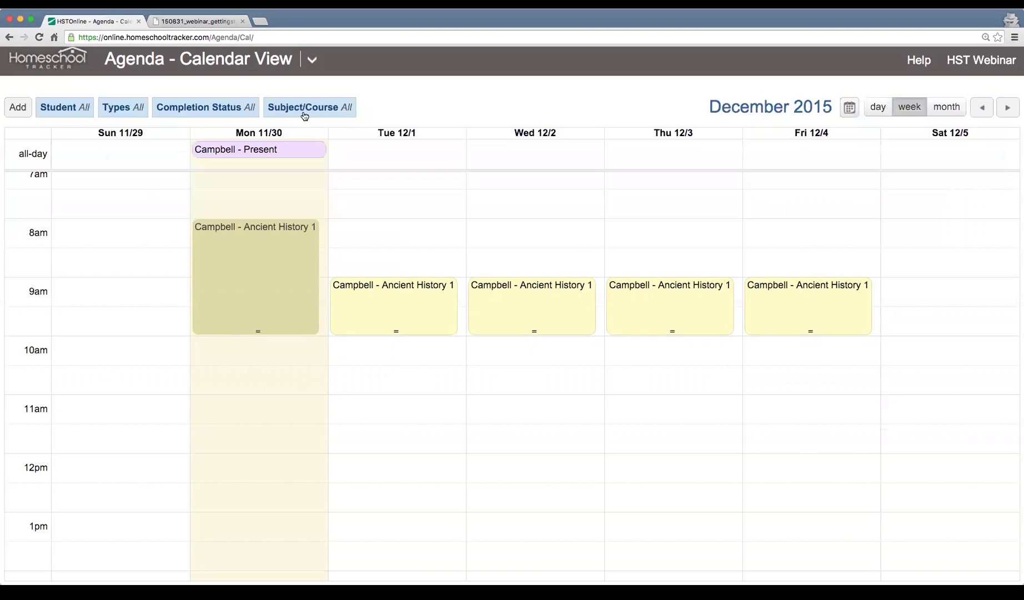
pyautogui.click(305, 108)
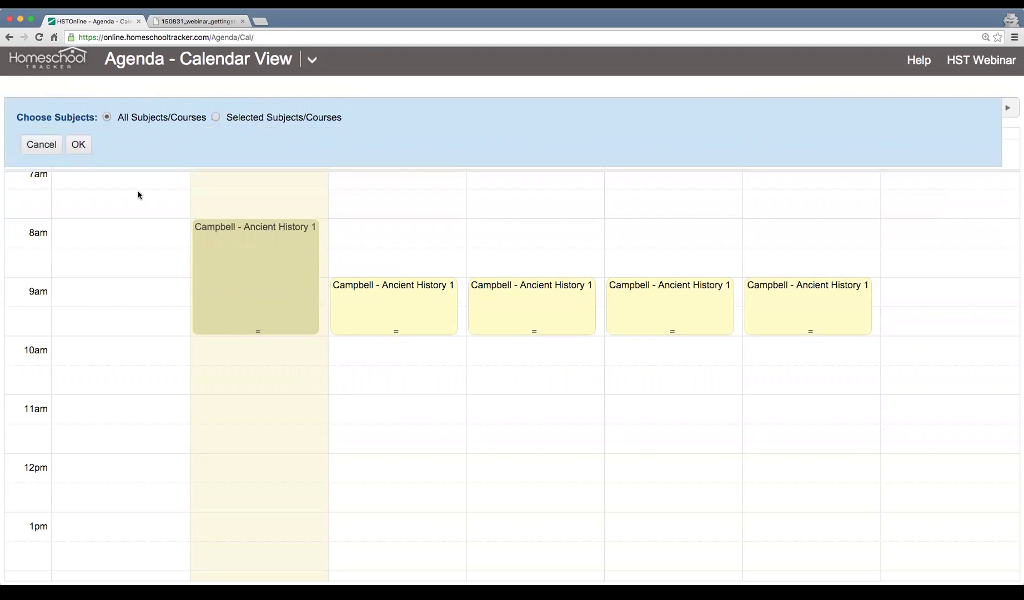
pyautogui.click(40, 147)
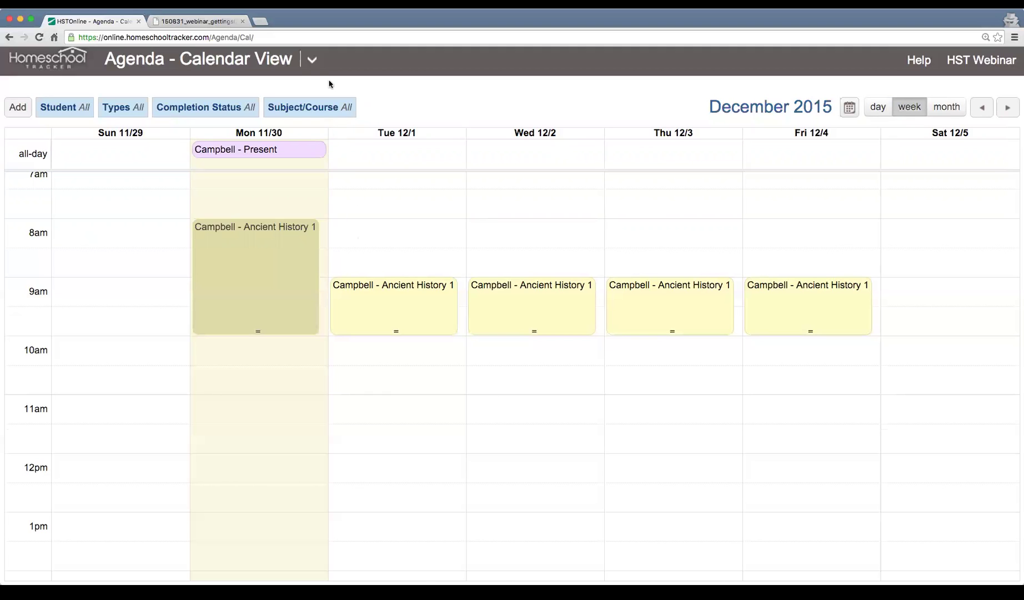
# - Switch to the agenda's list view and look over its date range filter and the grade and completion columns
pyautogui.click(313, 59)
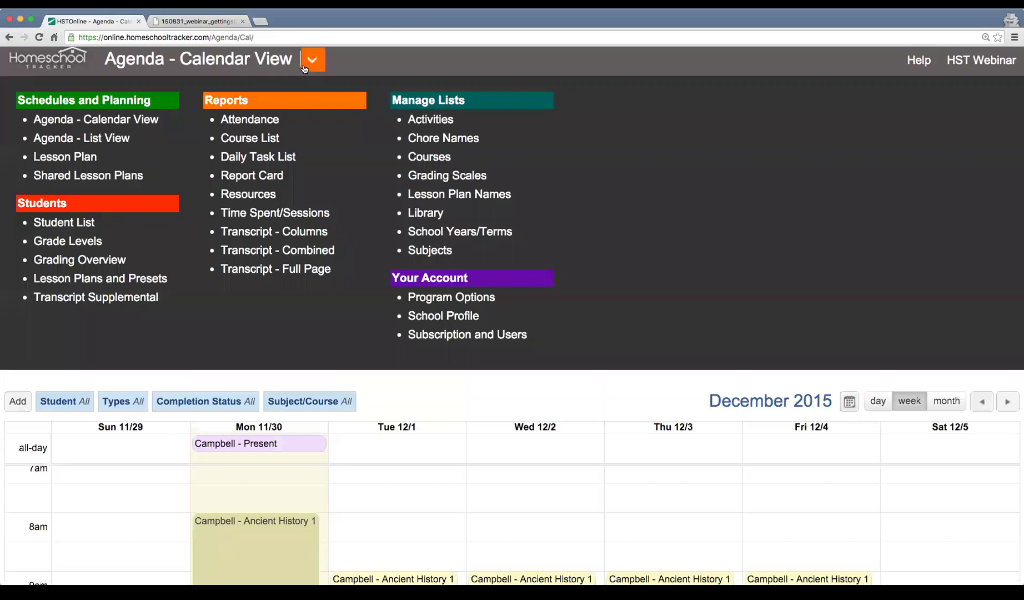
pyautogui.click(104, 140)
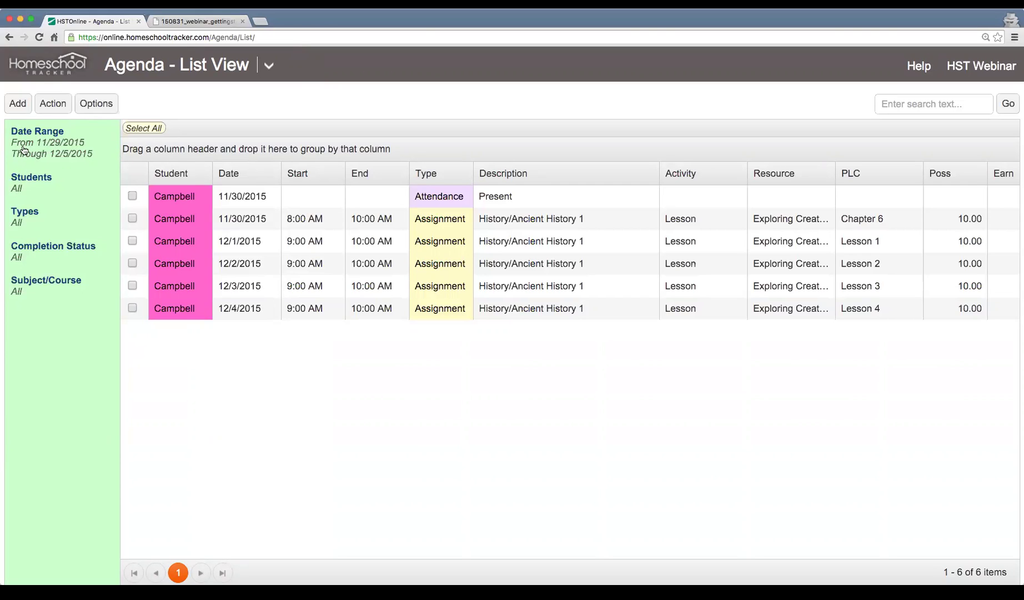
pyautogui.click(61, 147)
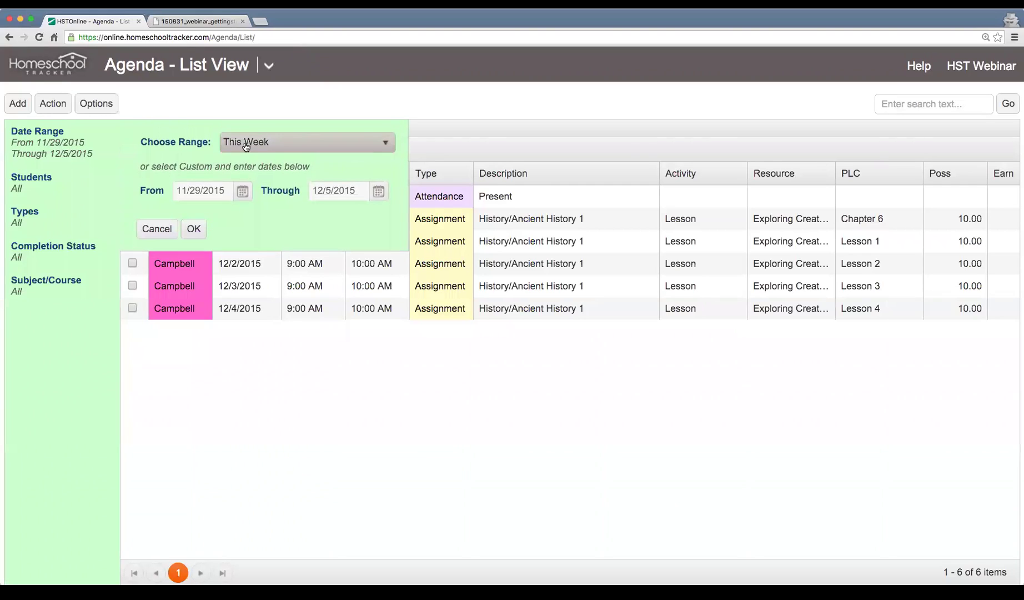
pyautogui.click(169, 230)
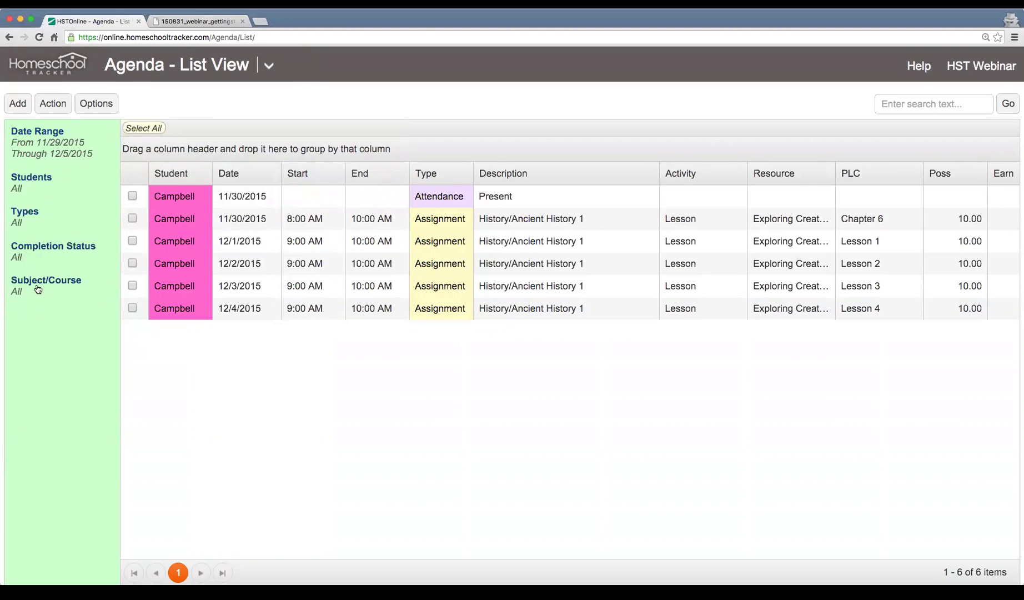
pyautogui.click(34, 146)
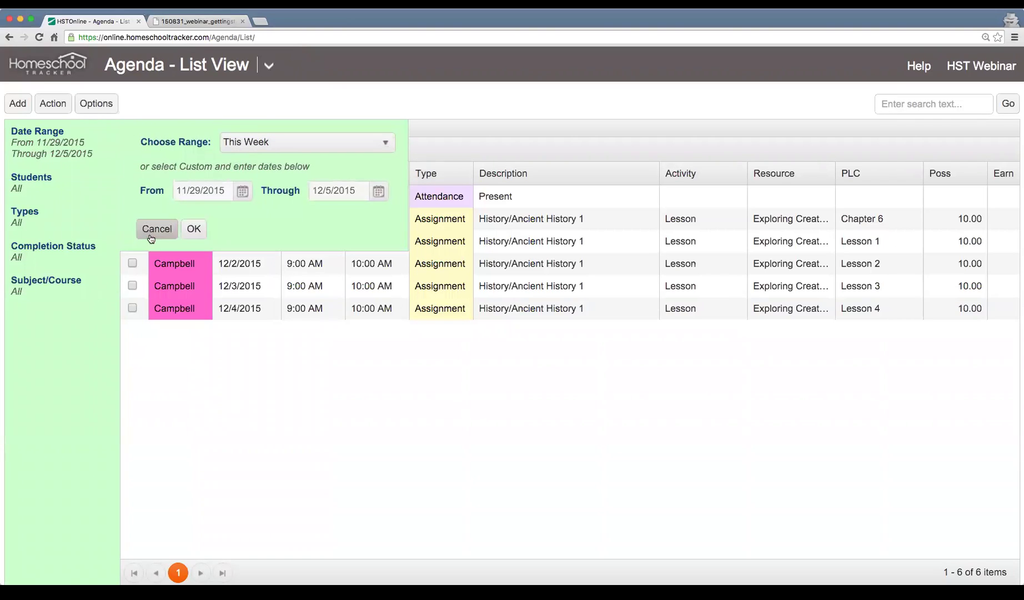
pyautogui.click(156, 230)
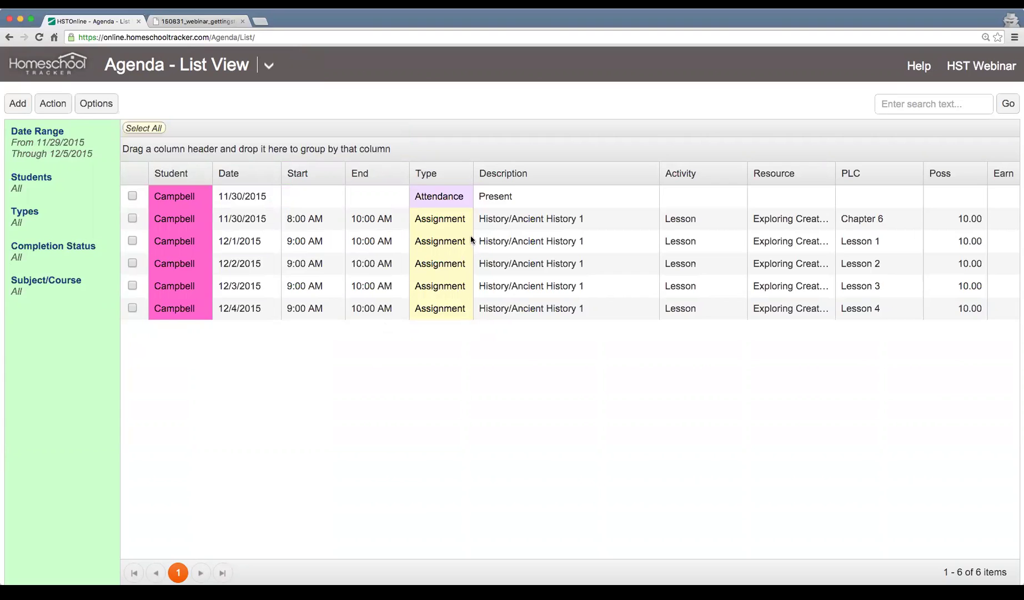
pyautogui.hscroll(5, 471, 239)
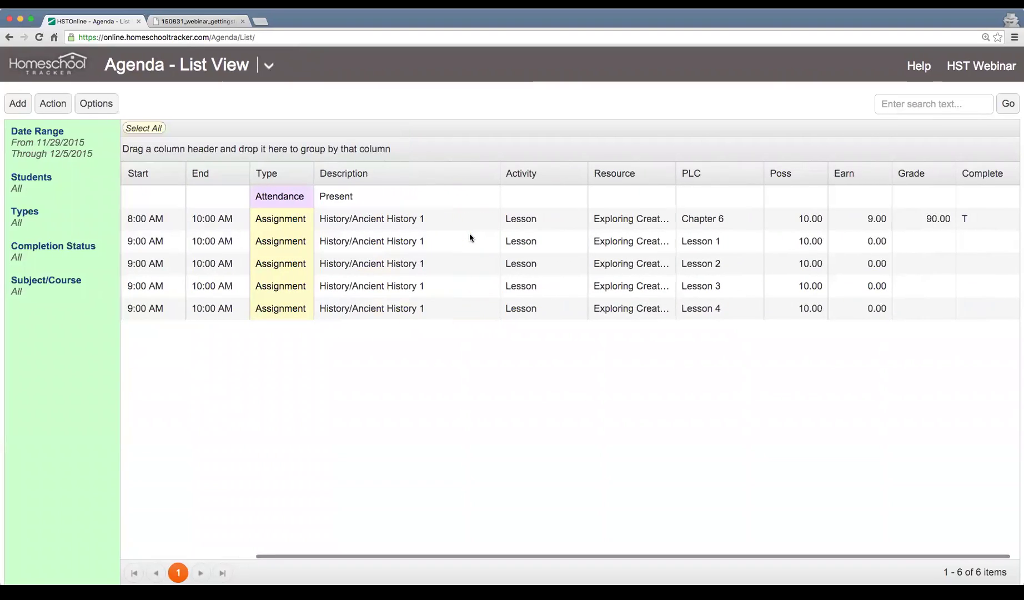
# - Look over the week's History/Ancient History 1 assignments, from Chapter 6 through Lesson 4, including their grade and completion columns
pyautogui.hscroll(-5, 470, 238)
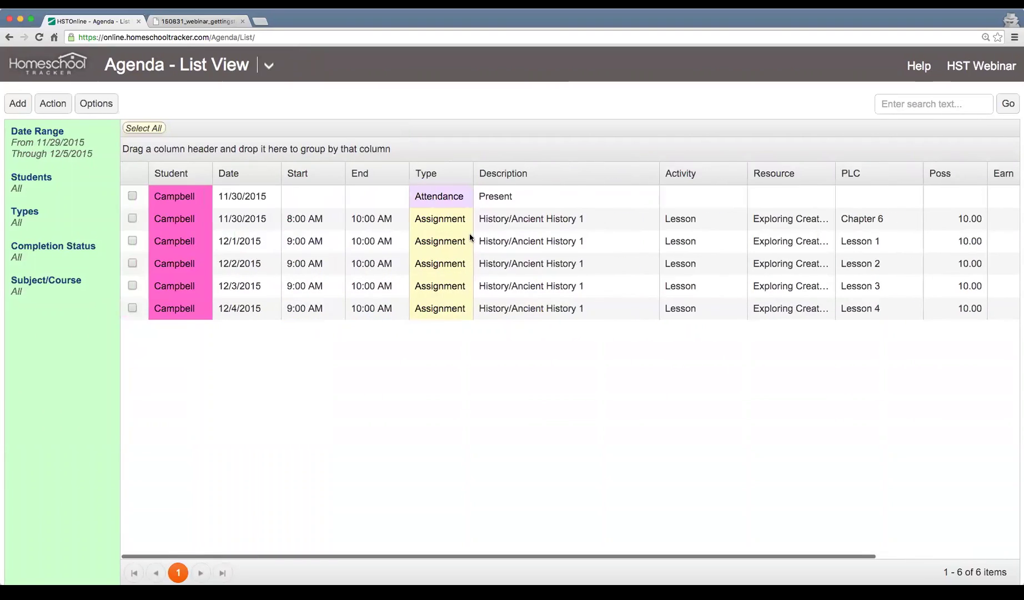
pyautogui.click(325, 222)
pyautogui.hscroll(5, 522, 228)
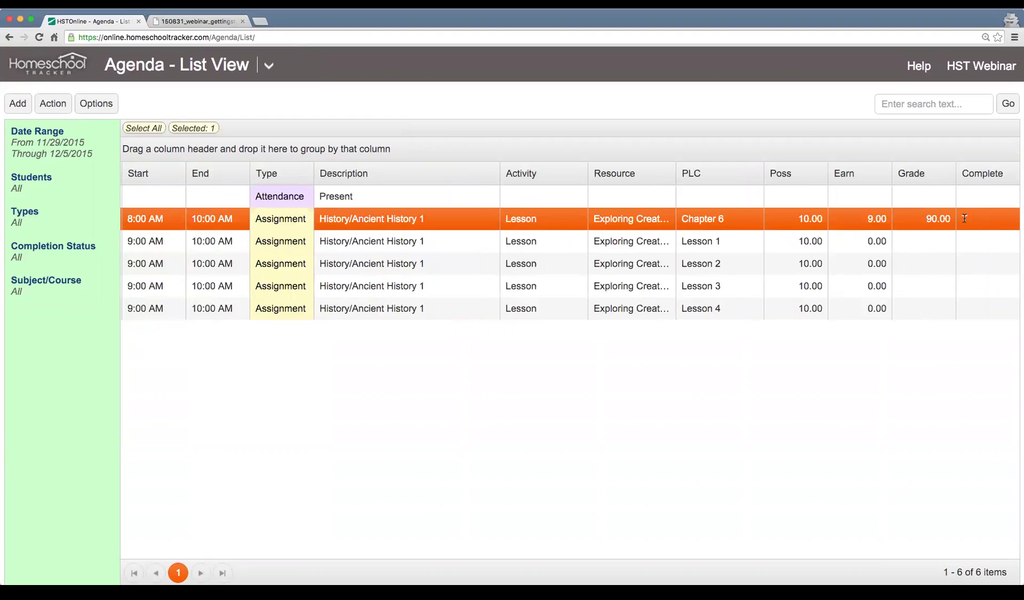
pyautogui.hscroll(-5, 503, 220)
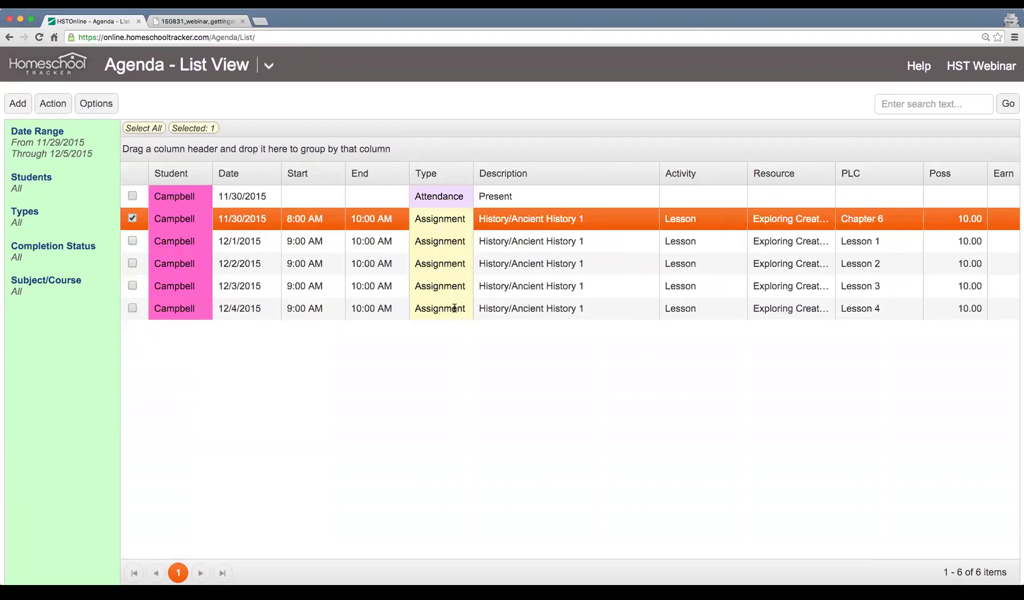
pyautogui.click(439, 237)
pyautogui.click(438, 261)
pyautogui.click(437, 286)
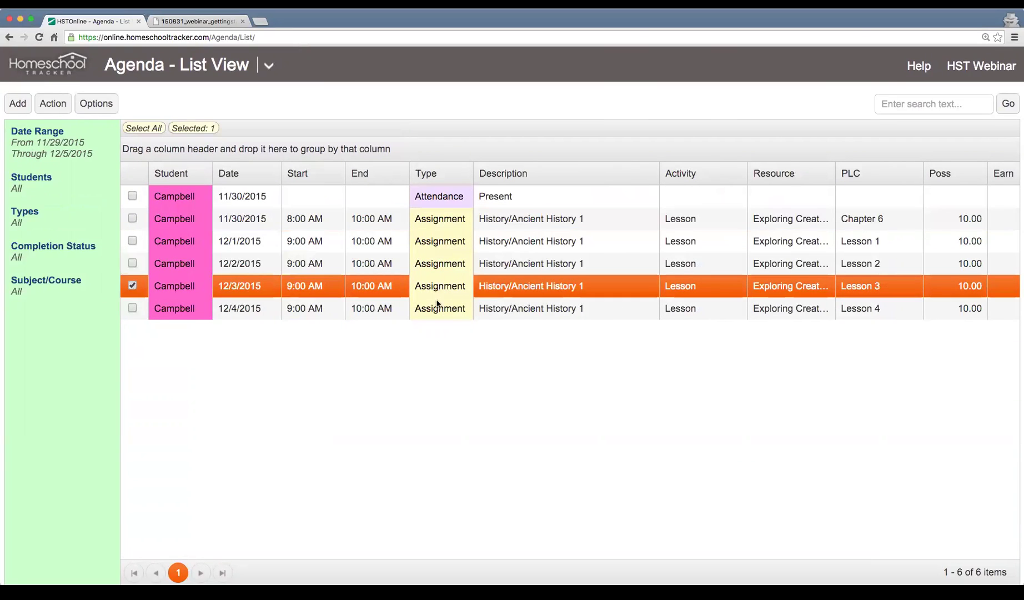
pyautogui.click(435, 307)
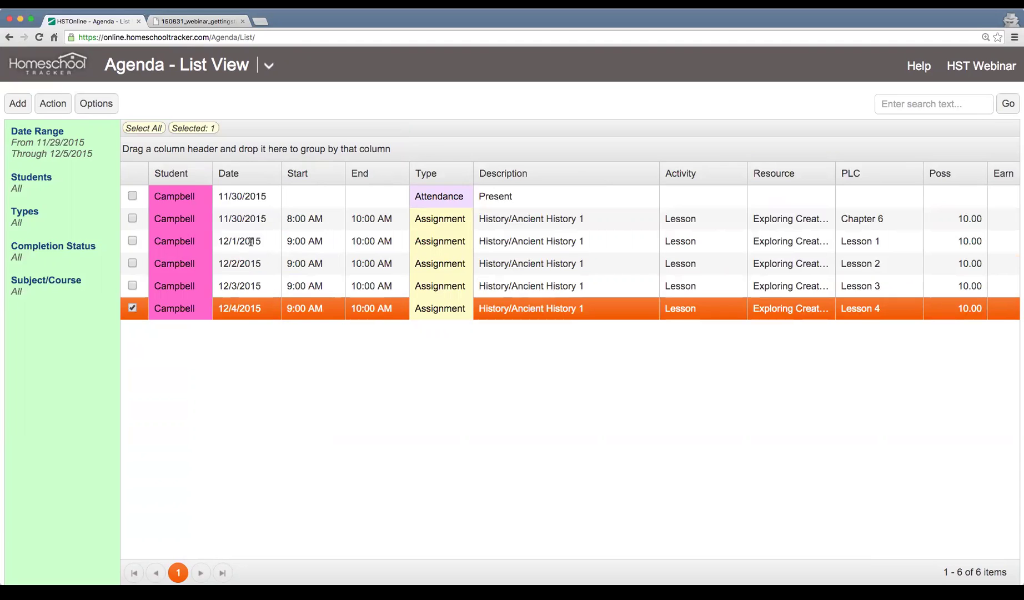
# - Multi-edit the Lesson 1 to Lesson 4 assignments to start at 8:00 AM and save the change
pyautogui.moveTo(135, 243); pyautogui.dragTo(133, 308)
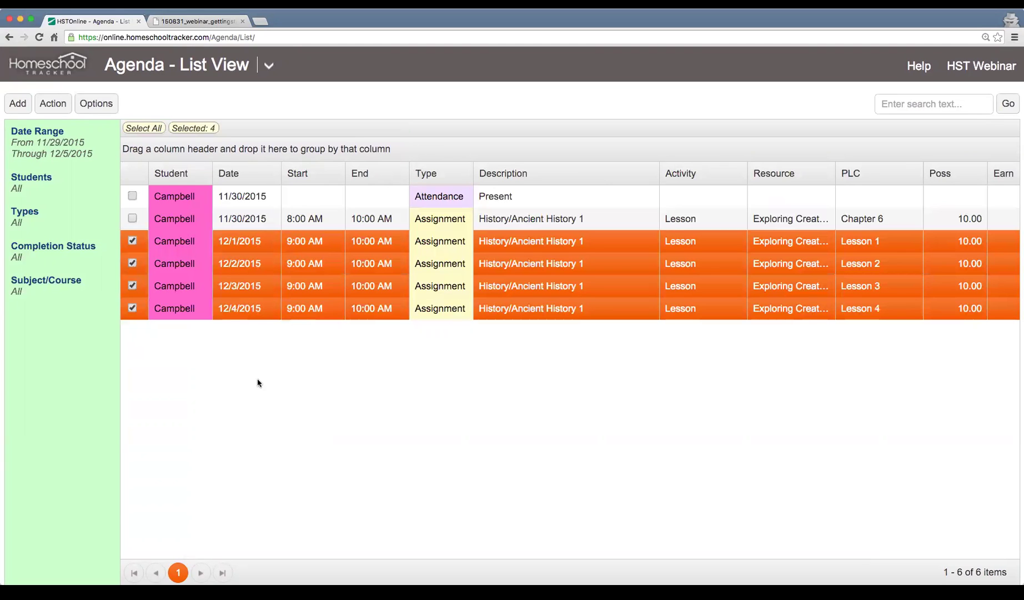
pyautogui.click(53, 105)
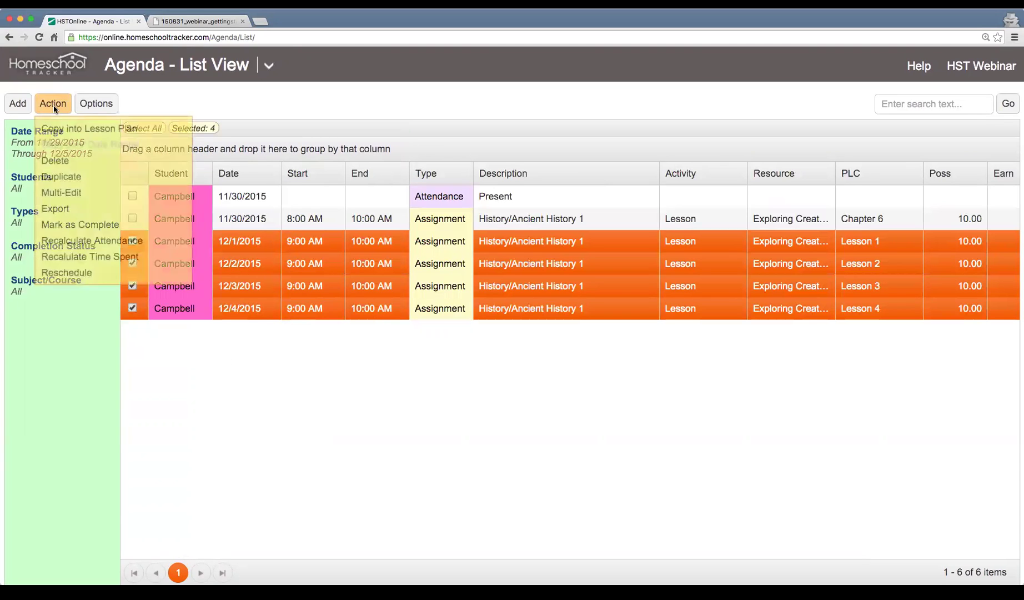
pyautogui.click(62, 192)
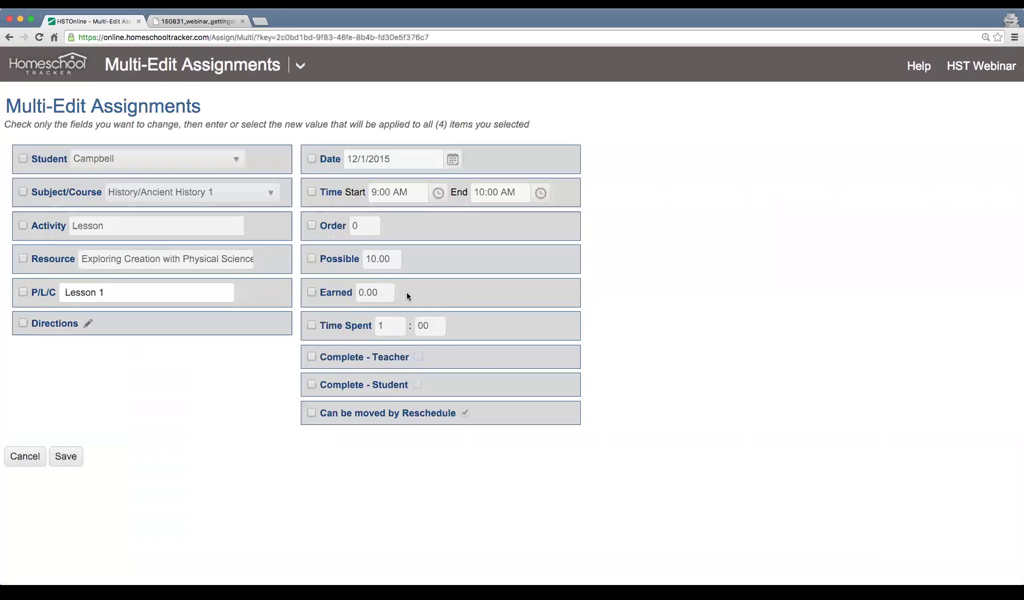
pyautogui.click(311, 191)
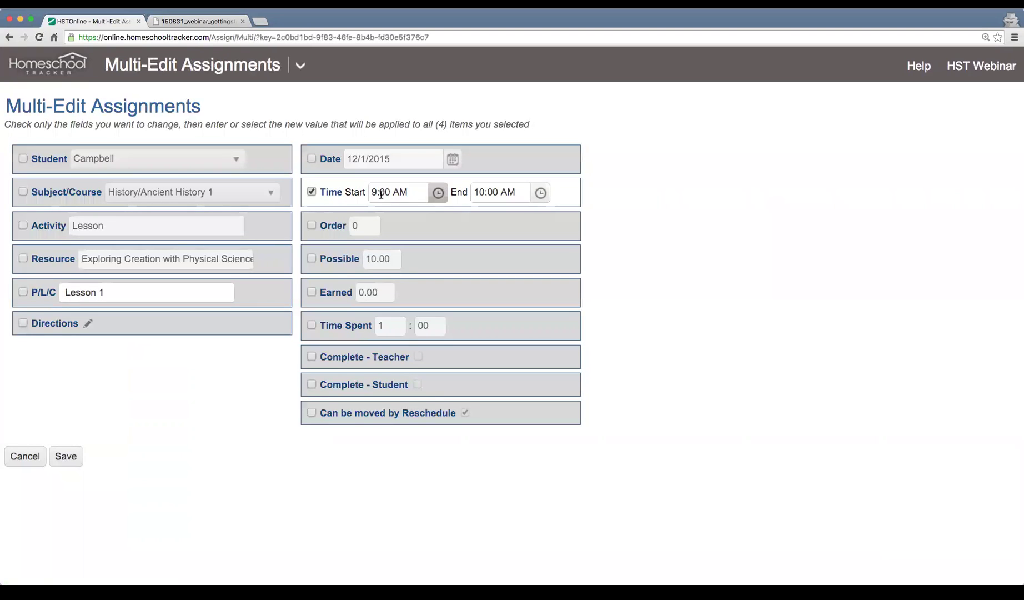
pyautogui.click(439, 193)
pyautogui.click(414, 332)
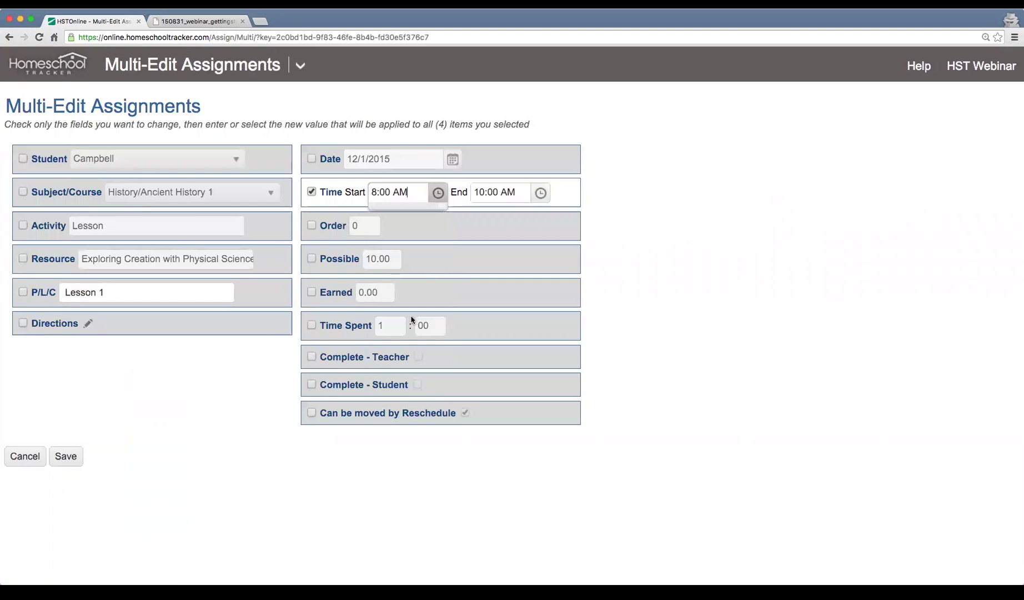
pyautogui.click(60, 457)
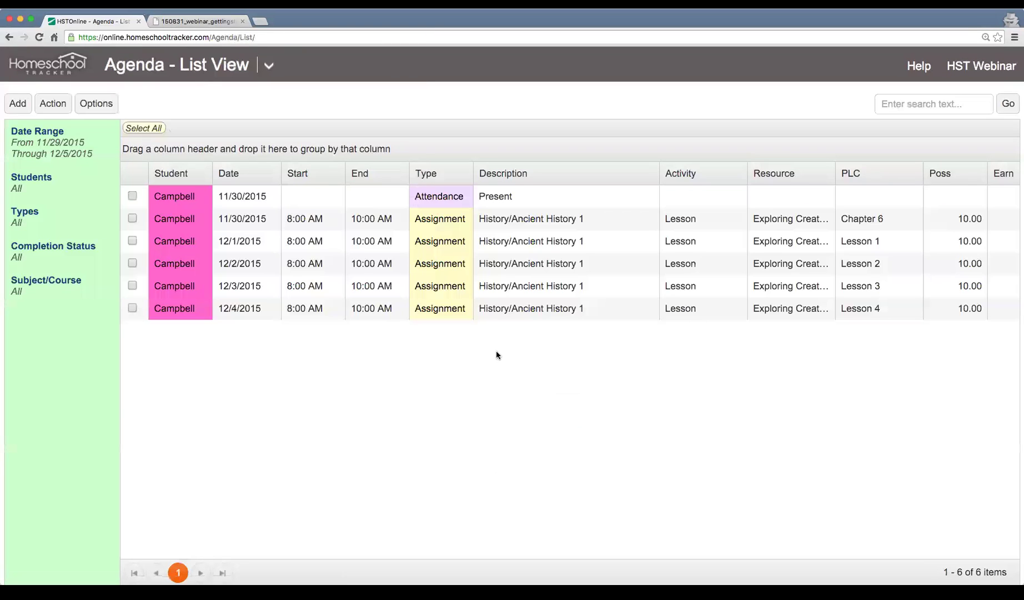
# - Check the start times of the Lesson 1 to Lesson 4 assignments and look over the remaining columns
pyautogui.click(307, 244)
pyautogui.click(306, 258)
pyautogui.click(306, 281)
pyautogui.click(313, 306)
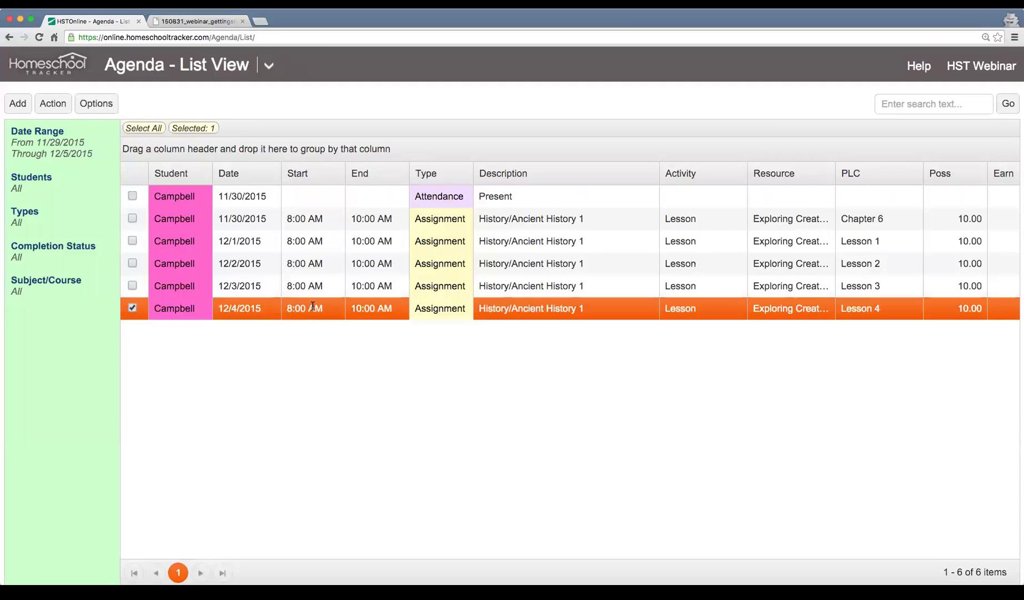
pyautogui.hscroll(3, 336, 257)
pyautogui.hscroll(1, 336, 256)
pyautogui.hscroll(-4, 335, 261)
# - Multi-edit the four assignments dated 12/1/2015 to 12/4/2015 to 8 earned points and save
pyautogui.click(132, 285)
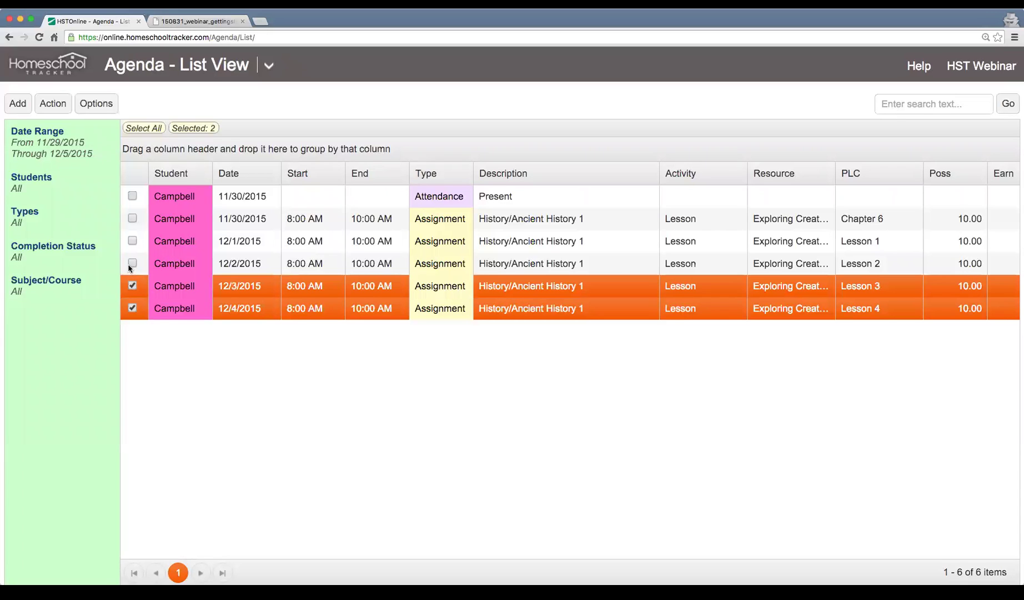
pyautogui.click(132, 264)
pyautogui.click(132, 240)
pyautogui.click(63, 106)
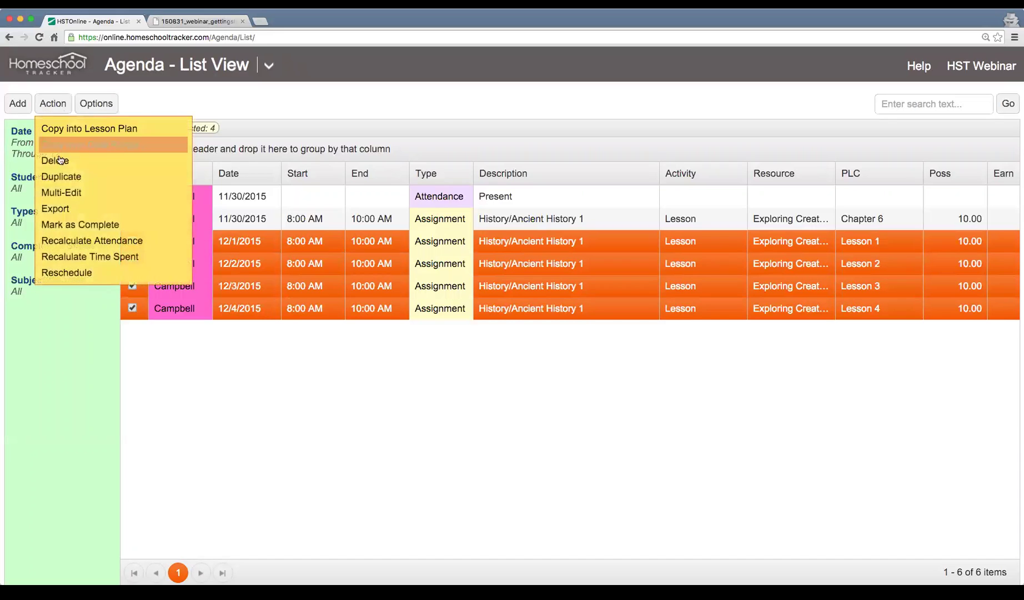
pyautogui.click(104, 199)
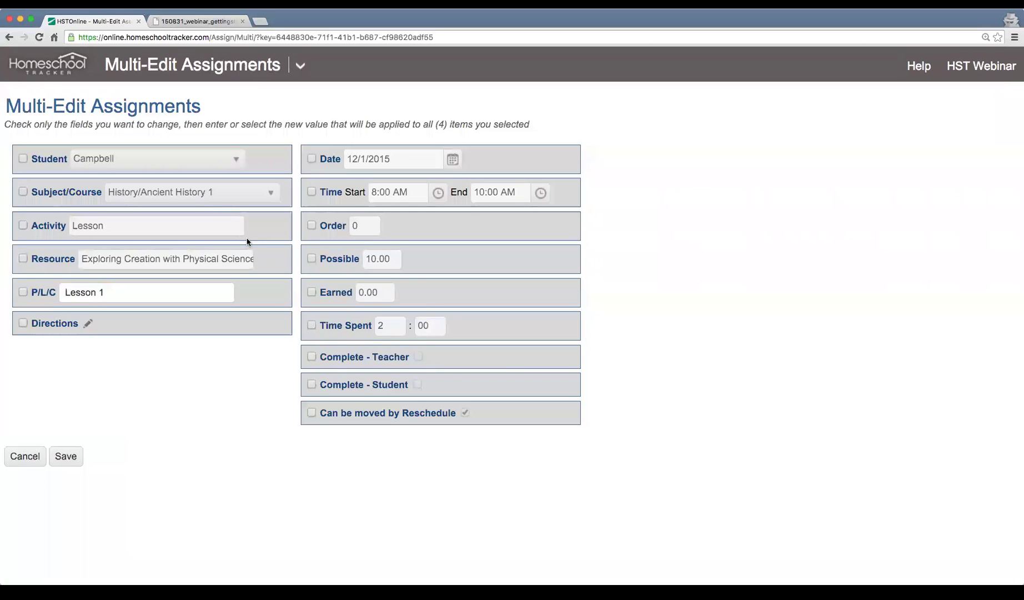
pyautogui.click(310, 292)
pyautogui.click(372, 289)
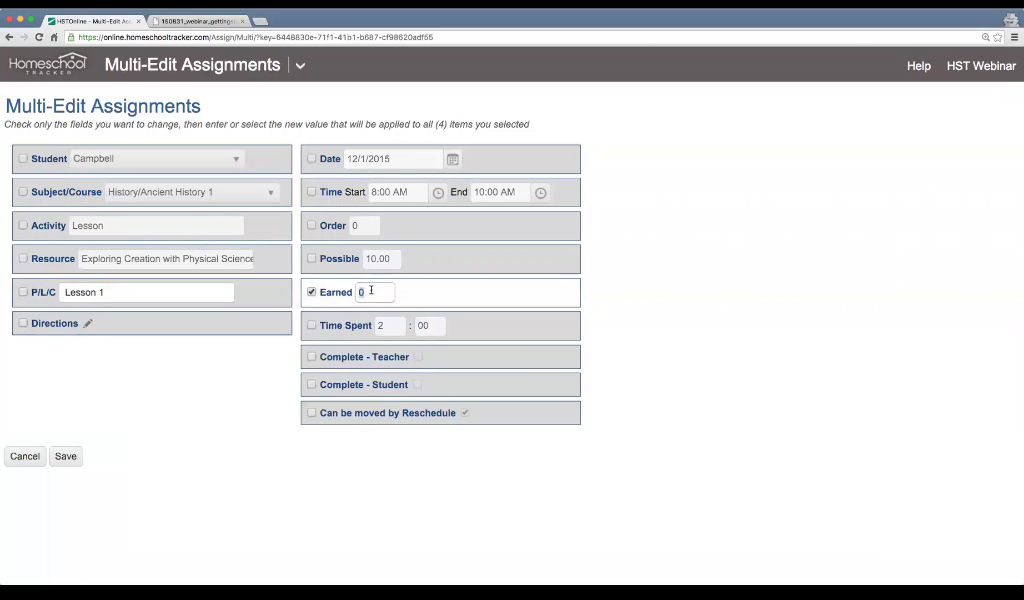
pyautogui.write('8')
pyautogui.click(70, 459)
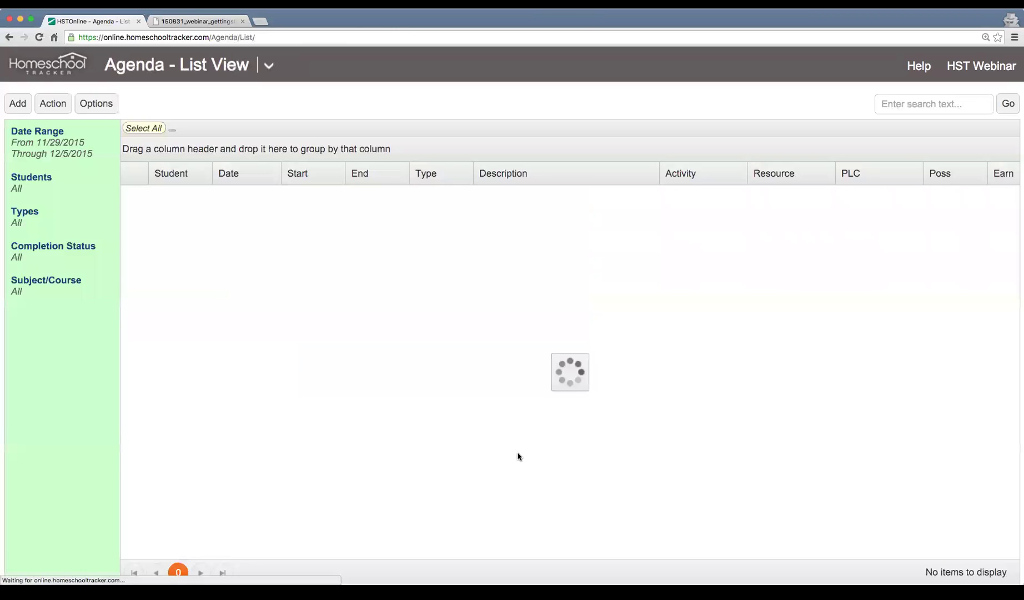
pyautogui.hscroll(5, 522, 266)
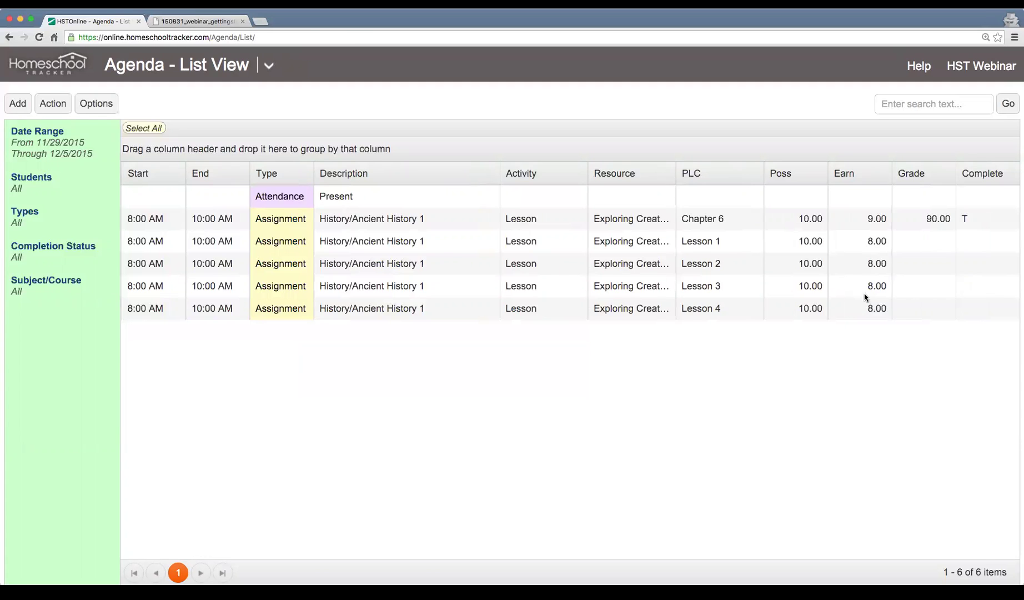
# - Mark the Lesson 1 to Lesson 4 assignments as complete in one action
pyautogui.hscroll(-5, 628, 272)
pyautogui.moveTo(137, 241); pyautogui.dragTo(121, 307)
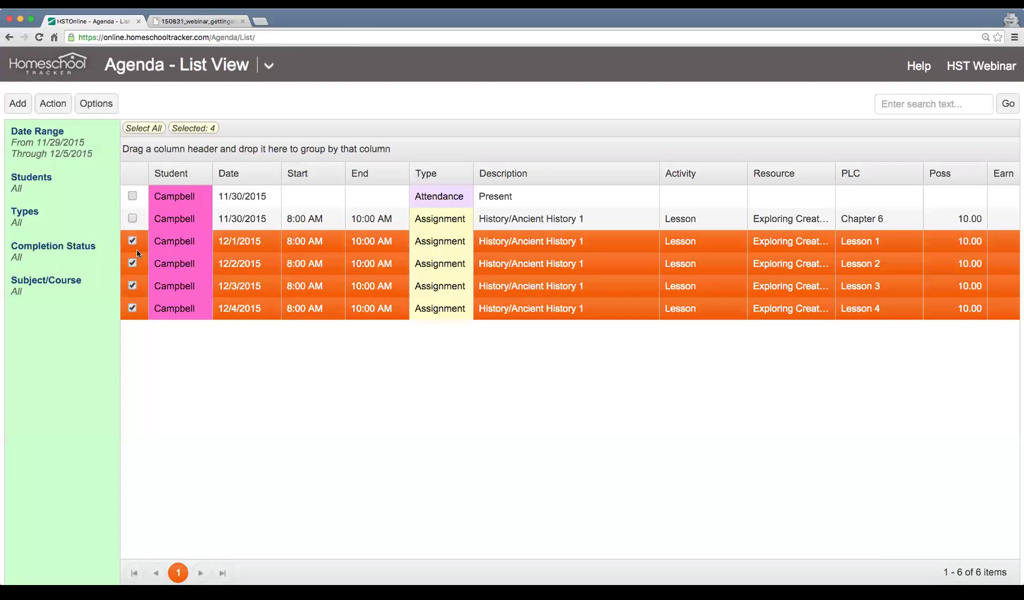
pyautogui.click(54, 103)
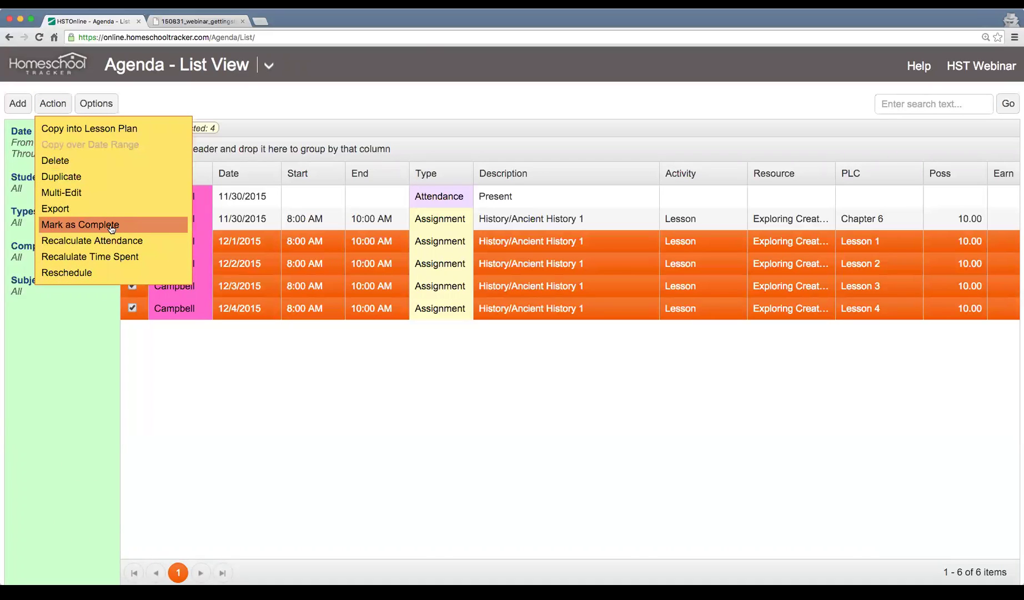
pyautogui.click(150, 228)
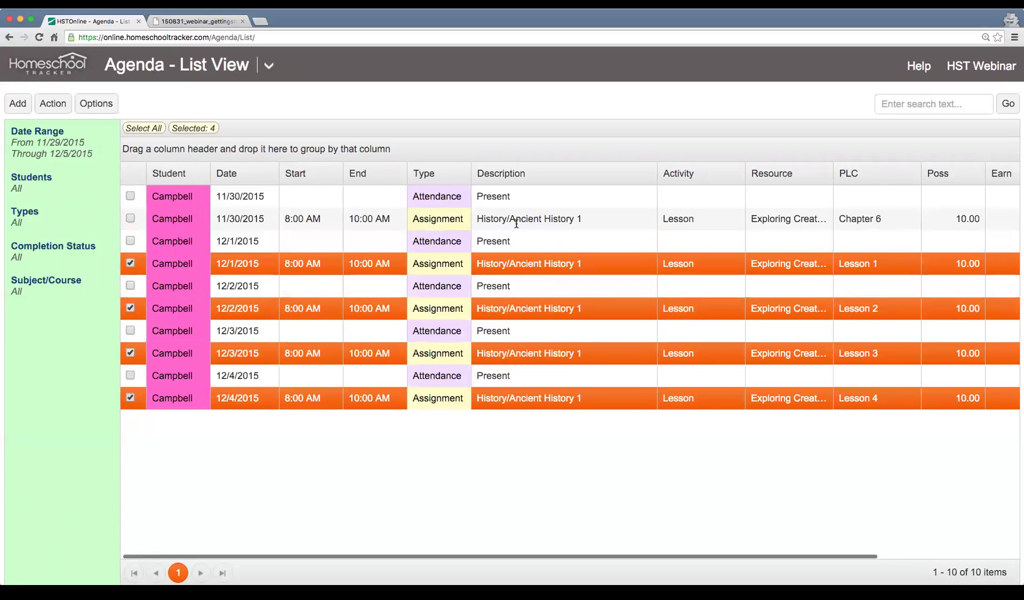
# - Check the grades and completion marks of the four lessons and the attendance entries for 12/1/2015 to 12/4/2015
pyautogui.hscroll(5, 517, 223)
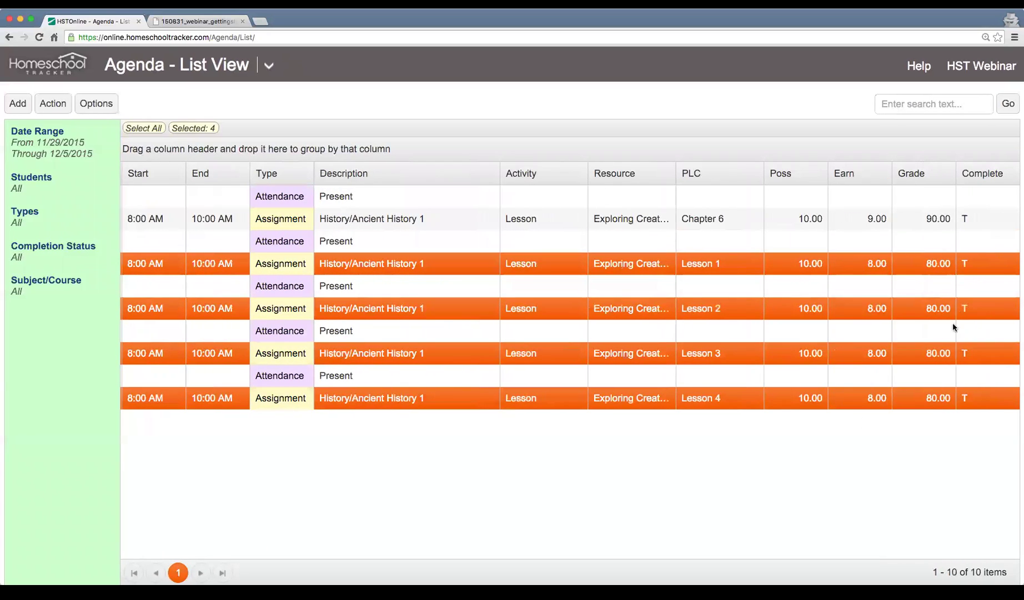
pyautogui.hscroll(-2, 312, 300)
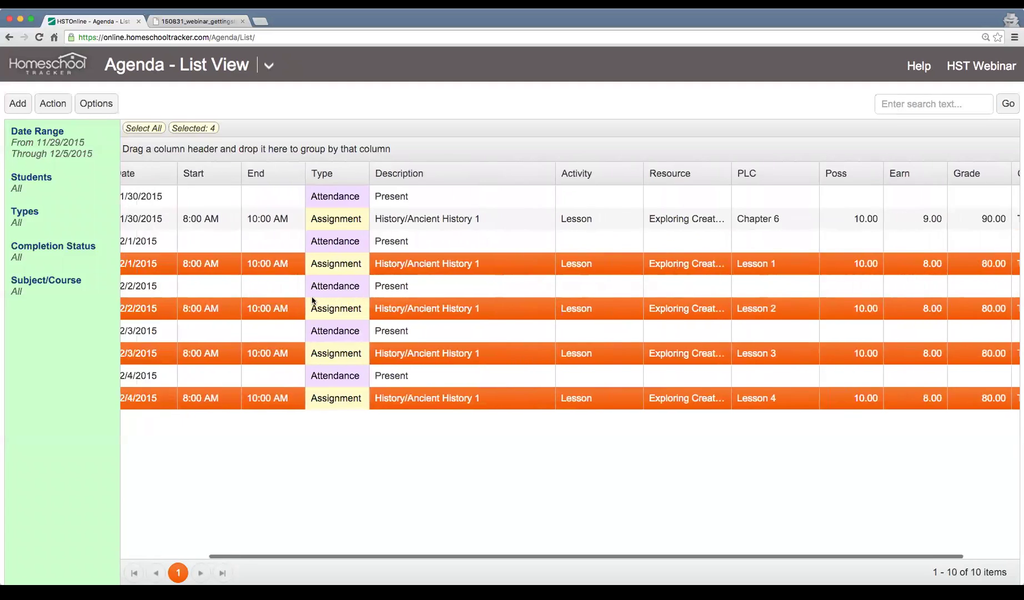
pyautogui.hscroll(-3, 313, 301)
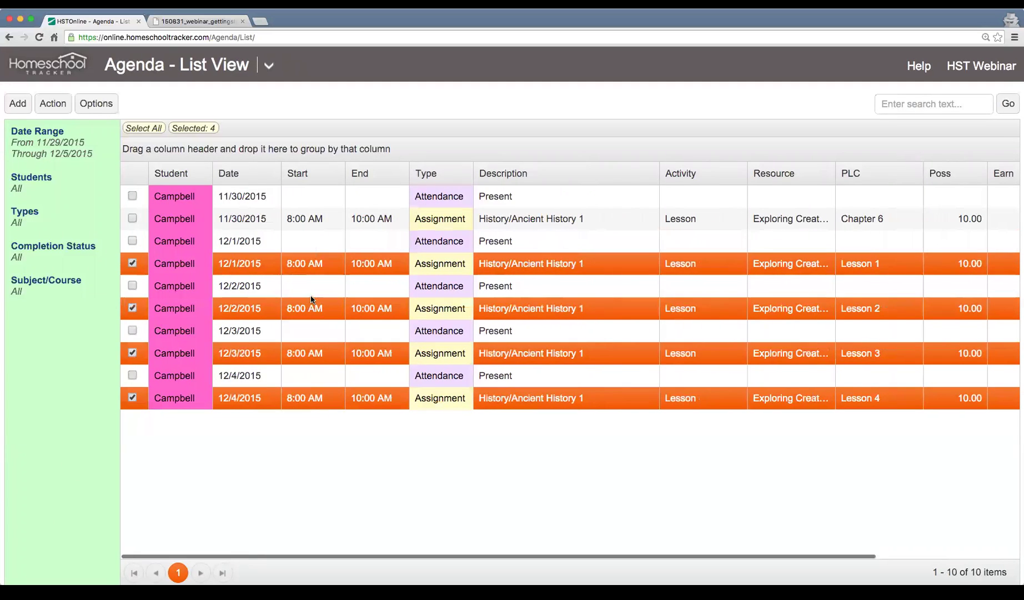
pyautogui.click(265, 244)
pyautogui.click(259, 285)
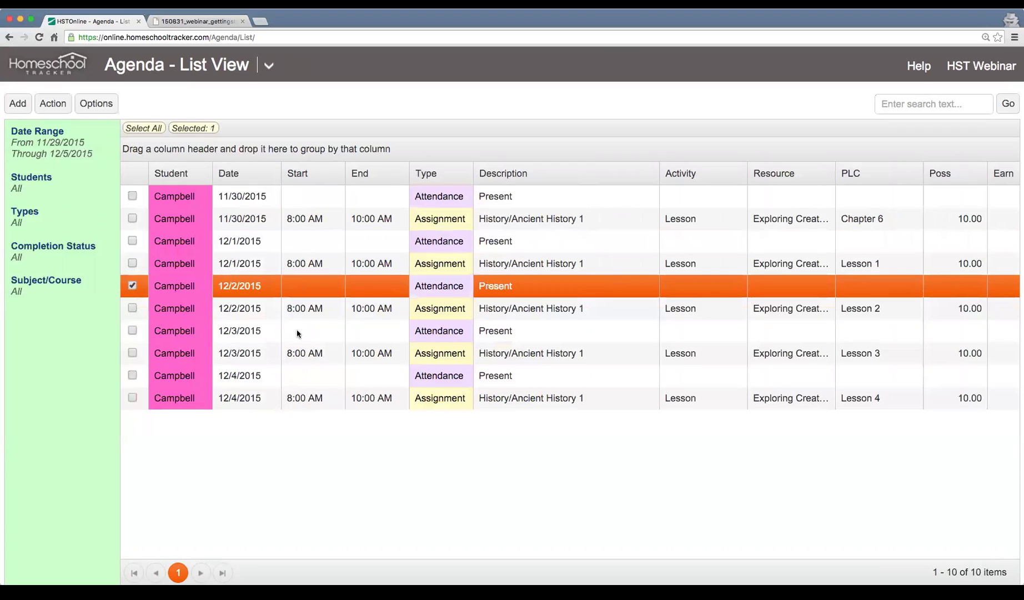
pyautogui.click(295, 332)
pyautogui.click(306, 360)
pyautogui.click(309, 374)
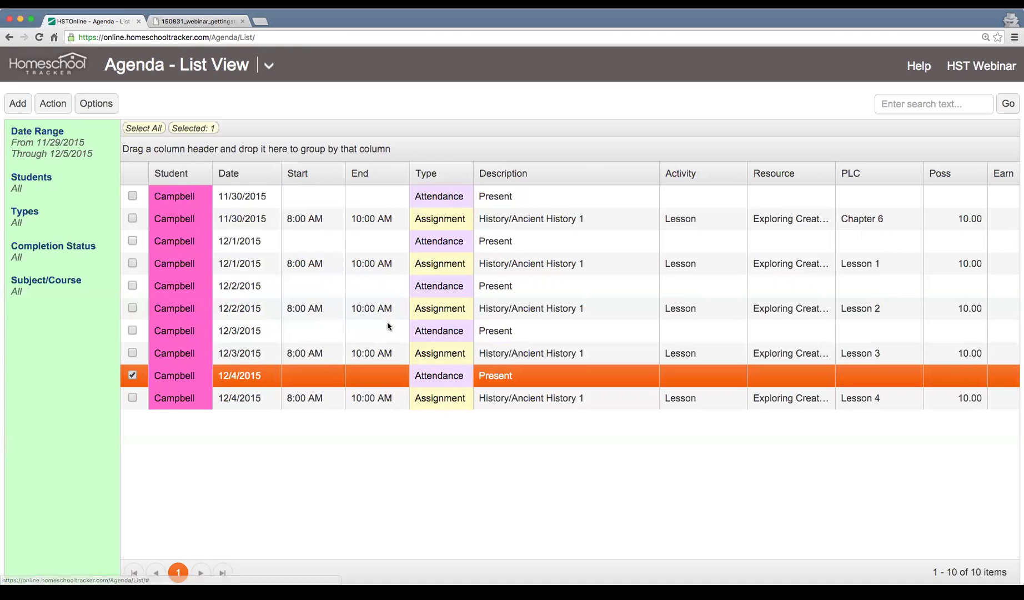
# - Sort the agenda list by date in both ascending and descending order
pyautogui.click(262, 174)
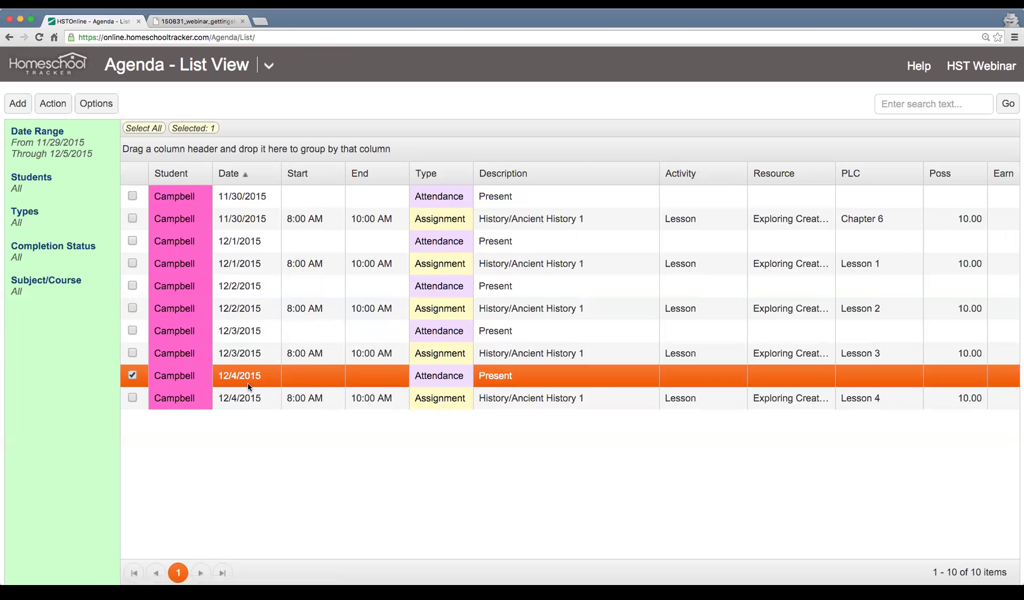
pyautogui.click(259, 178)
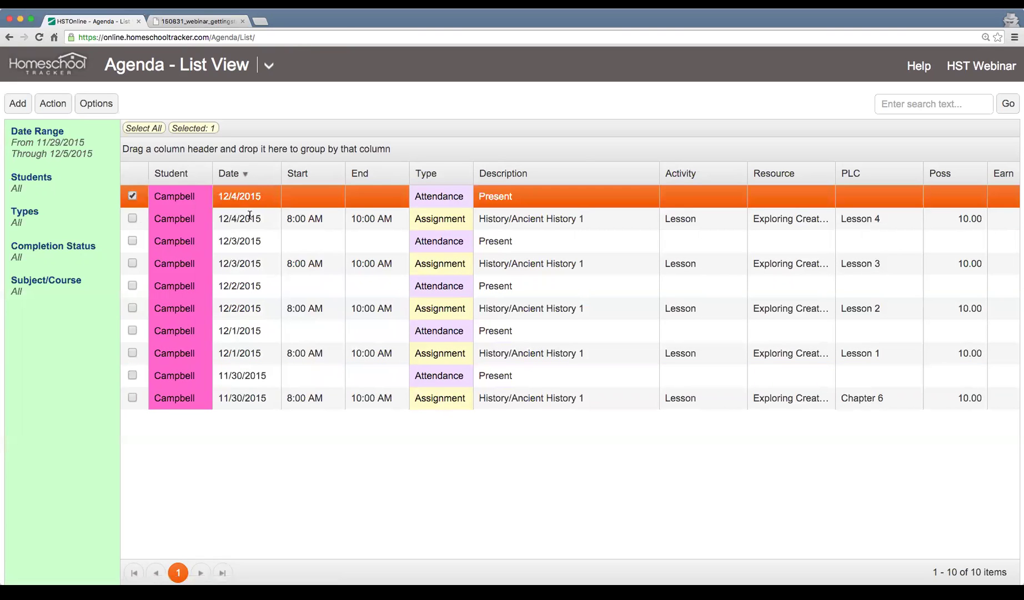
pyautogui.click(257, 179)
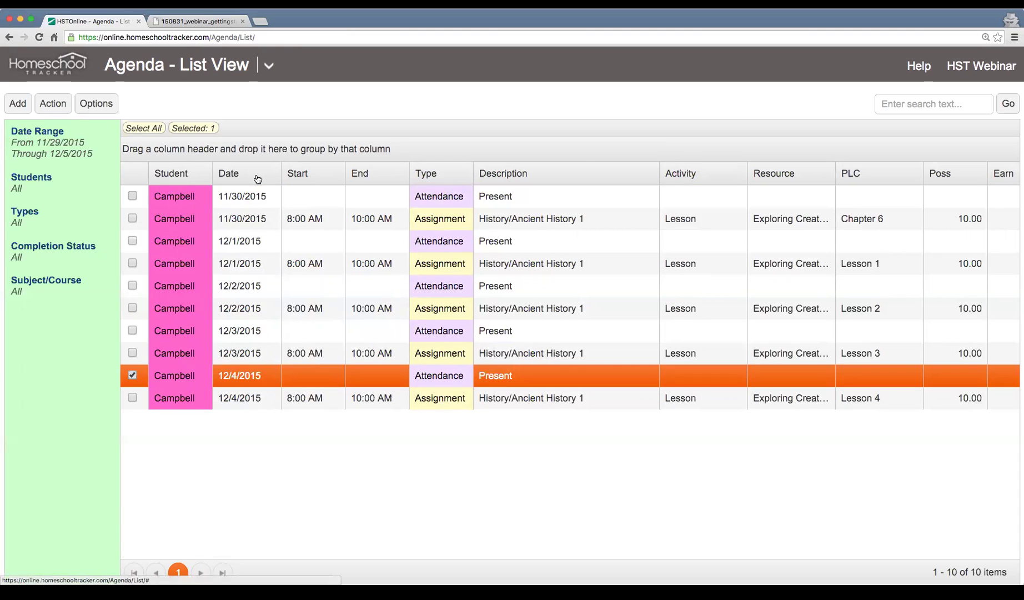
pyautogui.click(258, 179)
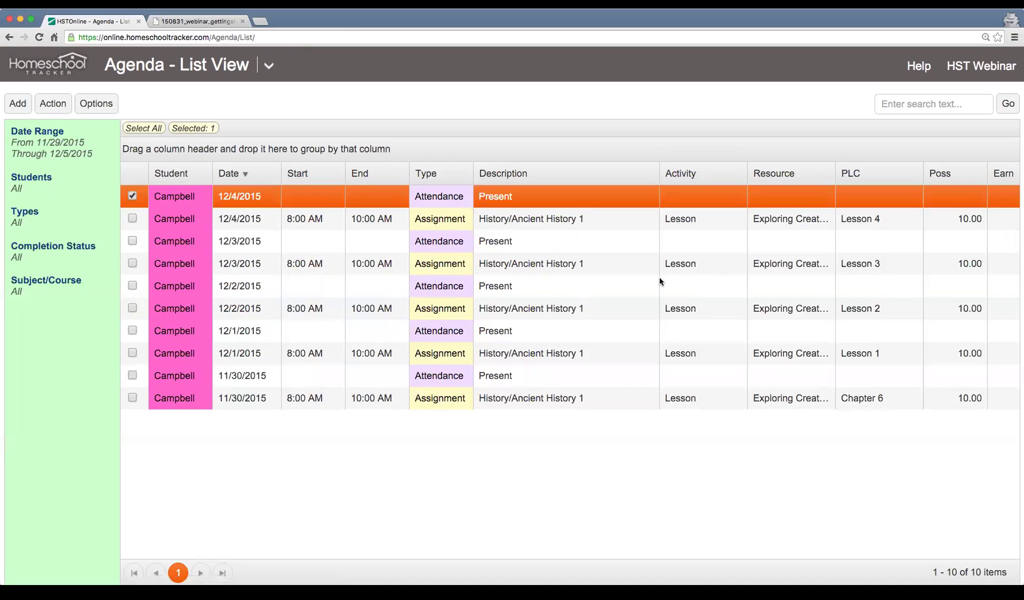
# - Sort the date-ordered list additionally by PLC and clear both sorts
pyautogui.click(874, 178)
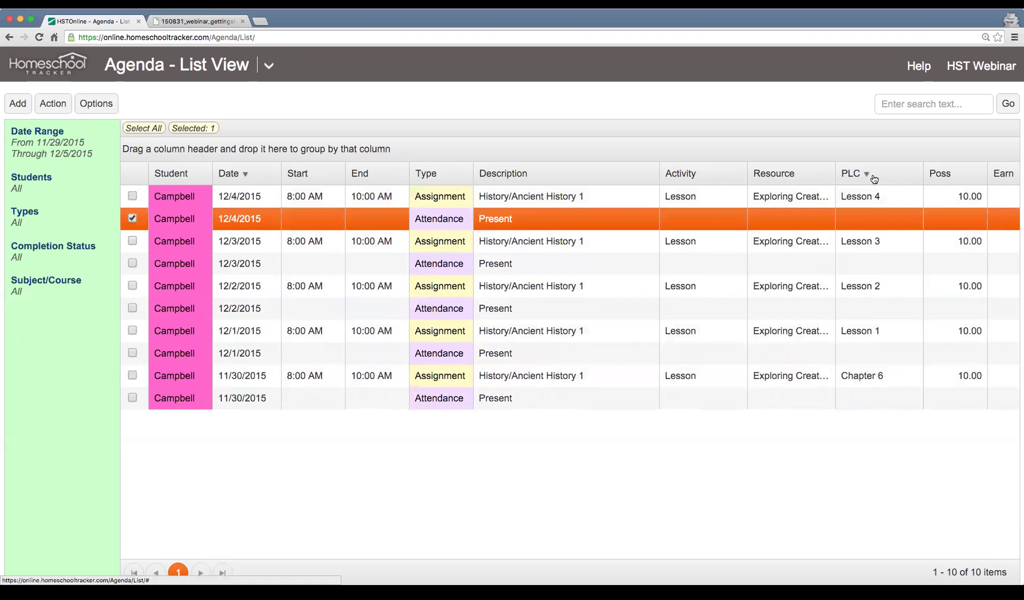
pyautogui.click(873, 179)
pyautogui.click(243, 175)
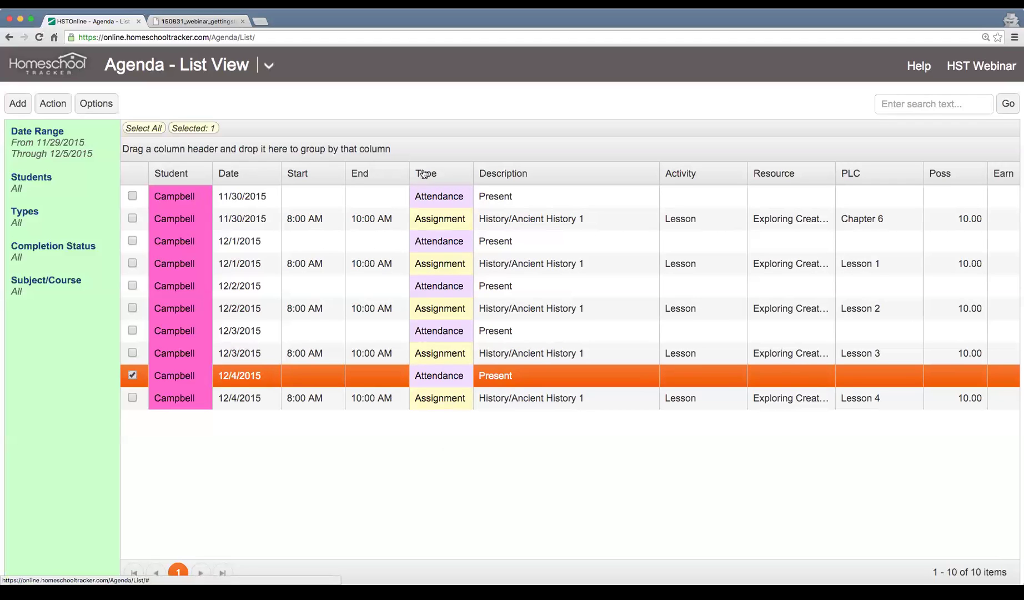
# - Group the agenda list by type and examine the Assignment and Attendance groups
pyautogui.moveTo(446, 179); pyautogui.dragTo(231, 149)
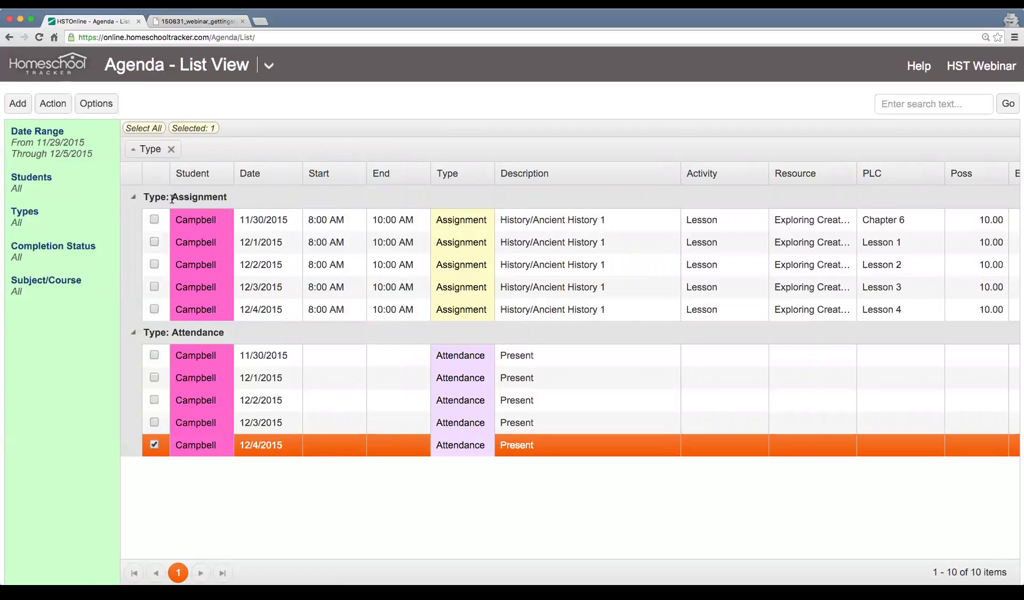
pyautogui.moveTo(172, 198); pyautogui.dragTo(225, 198)
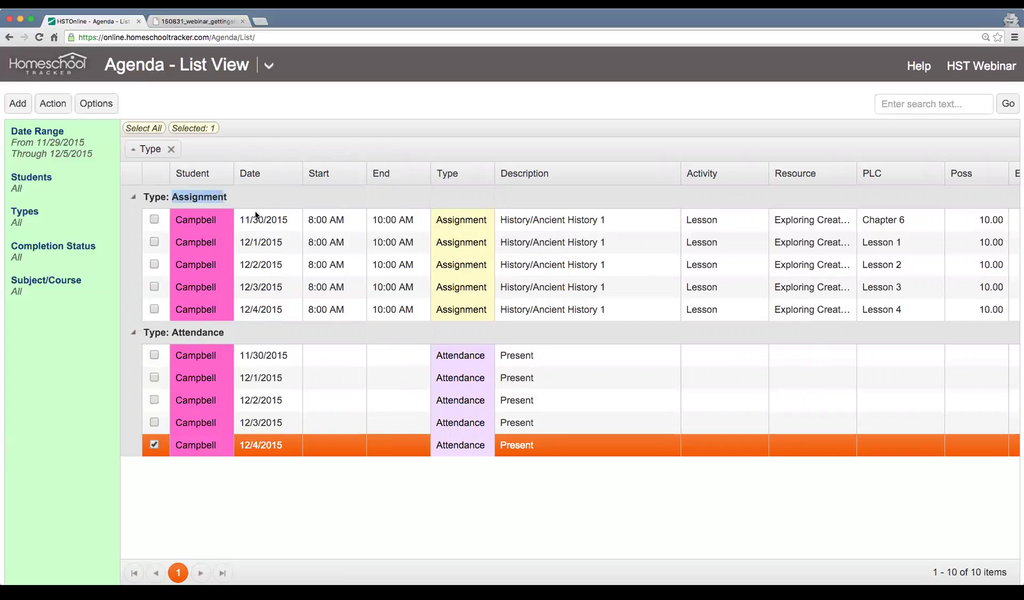
pyautogui.moveTo(178, 332); pyautogui.dragTo(225, 333)
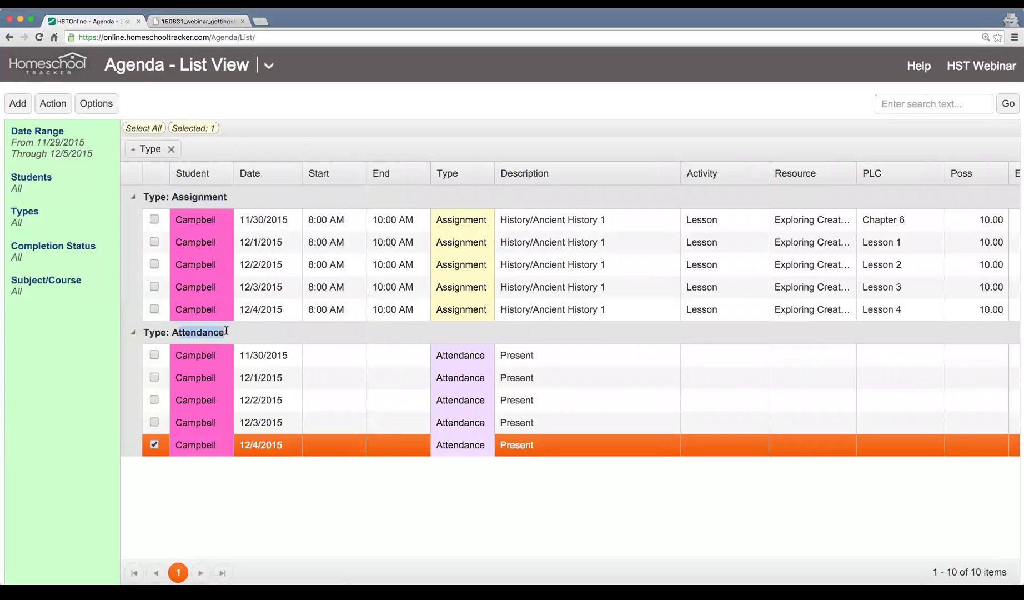
# - Collapse the Attendance and Assignment groups in the agenda list and expand both again
pyautogui.click(134, 333)
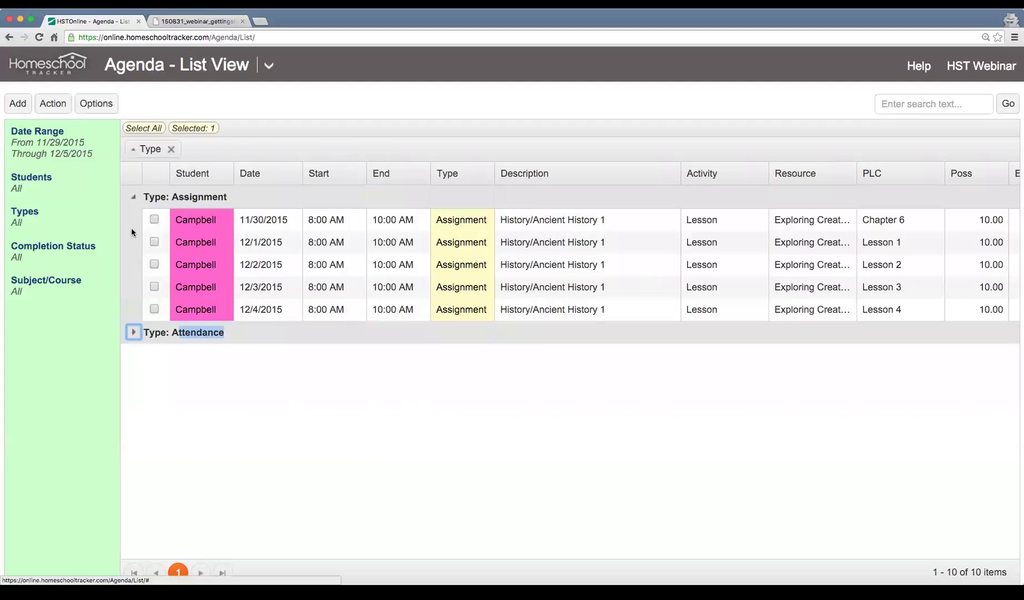
pyautogui.click(133, 197)
pyautogui.click(133, 198)
pyautogui.click(133, 333)
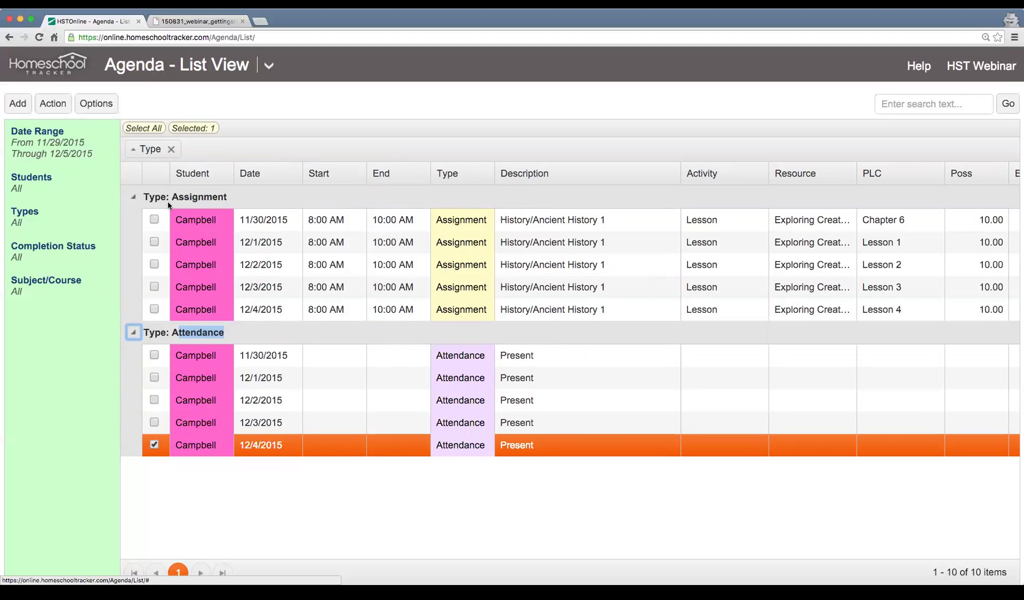
# - Sort the grouped agenda list by date in ascending and descending order, clear the sort and remove the Type grouping
pyautogui.click(250, 173)
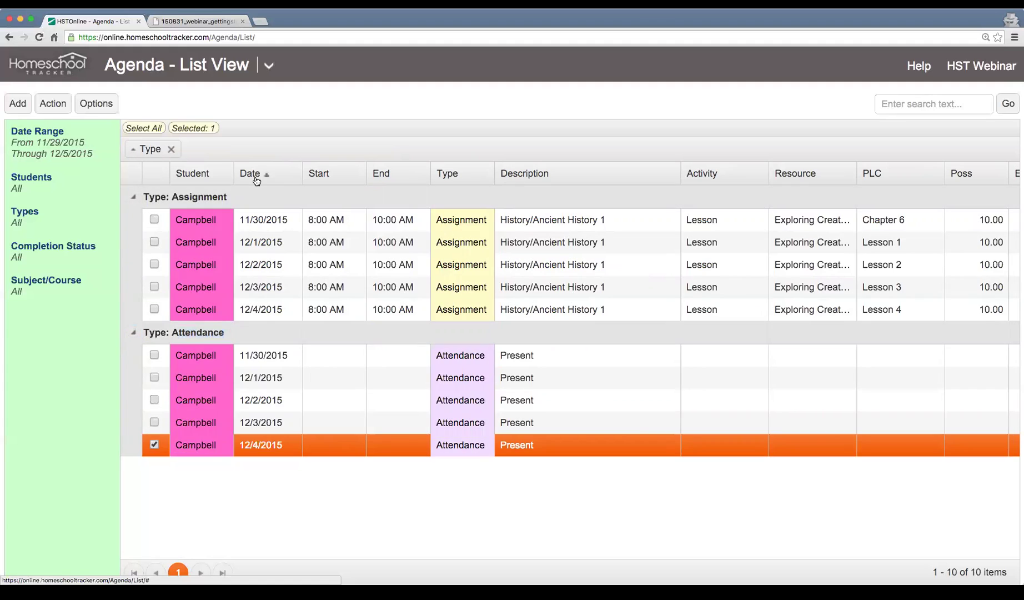
pyautogui.click(250, 173)
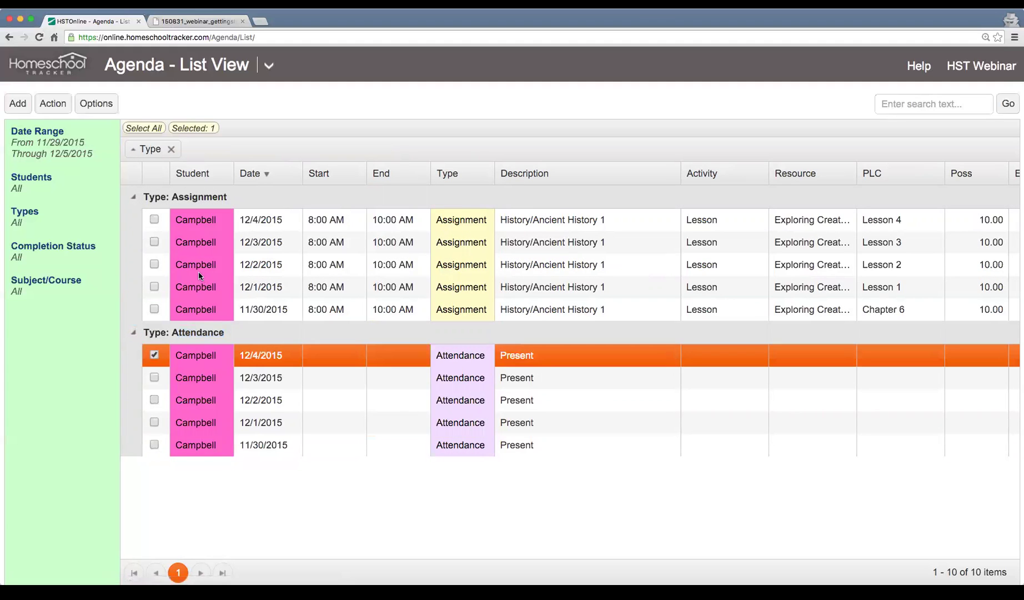
pyautogui.click(273, 175)
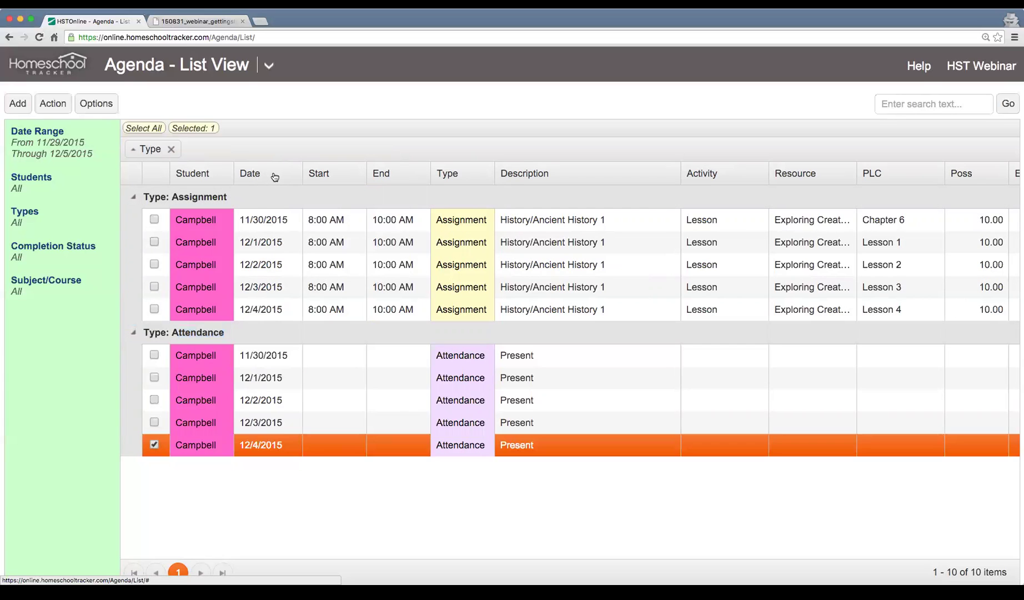
pyautogui.click(171, 151)
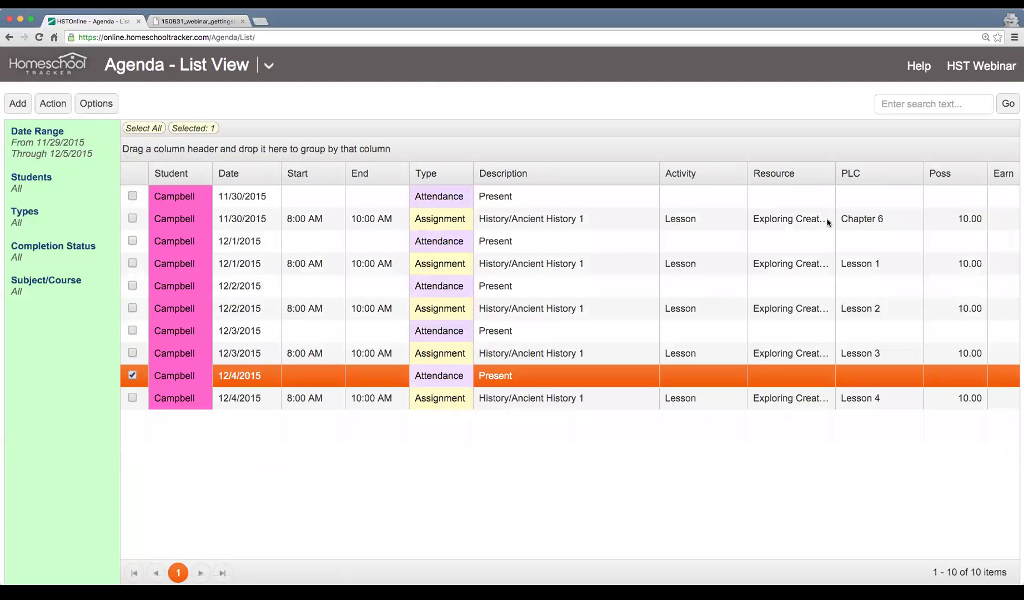
# - Search the agenda list for "lesson" and clear the search filter
pyautogui.click(888, 99)
pyautogui.write('lesson')
pyautogui.press('Return')
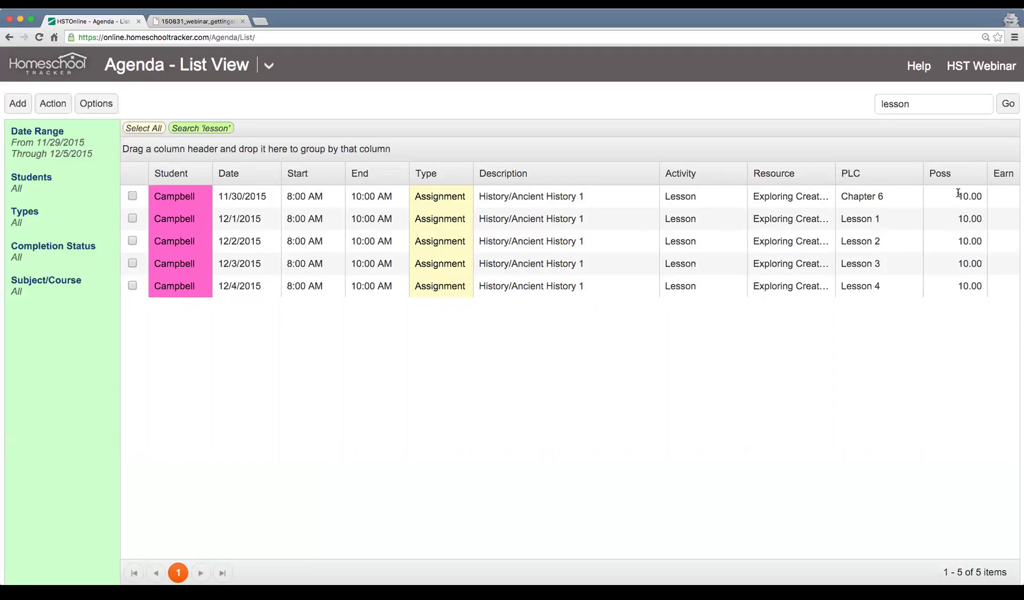
pyautogui.click(198, 131)
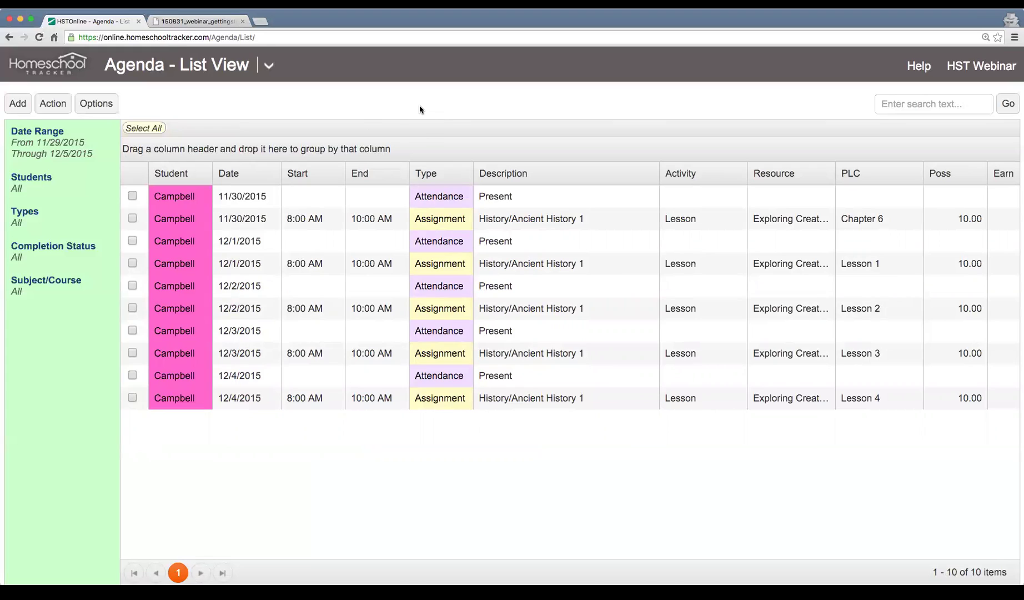
# - Switch to the getting-started webinar PDF and read the Lesson Plans slide
pyautogui.hotkey('ctrl', 'Tab')
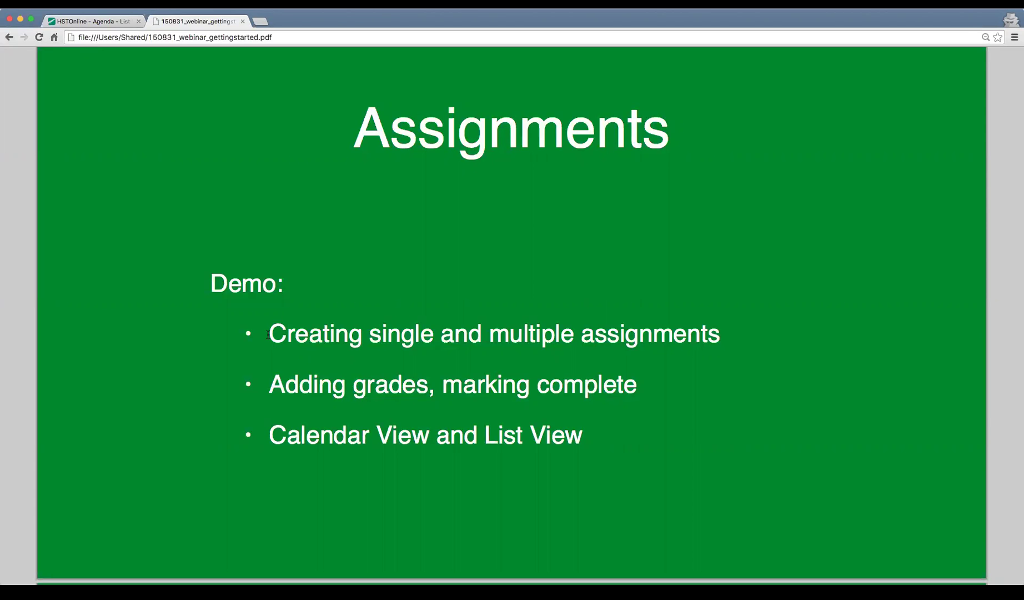
pyautogui.scroll(-10, 268, 334)
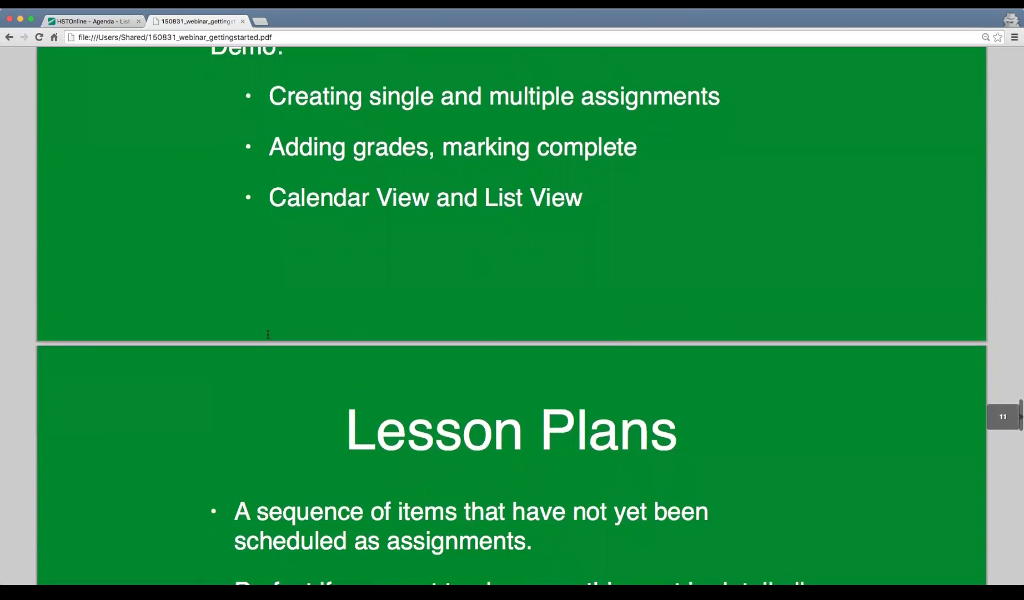
pyautogui.scroll(-5, 268, 334)
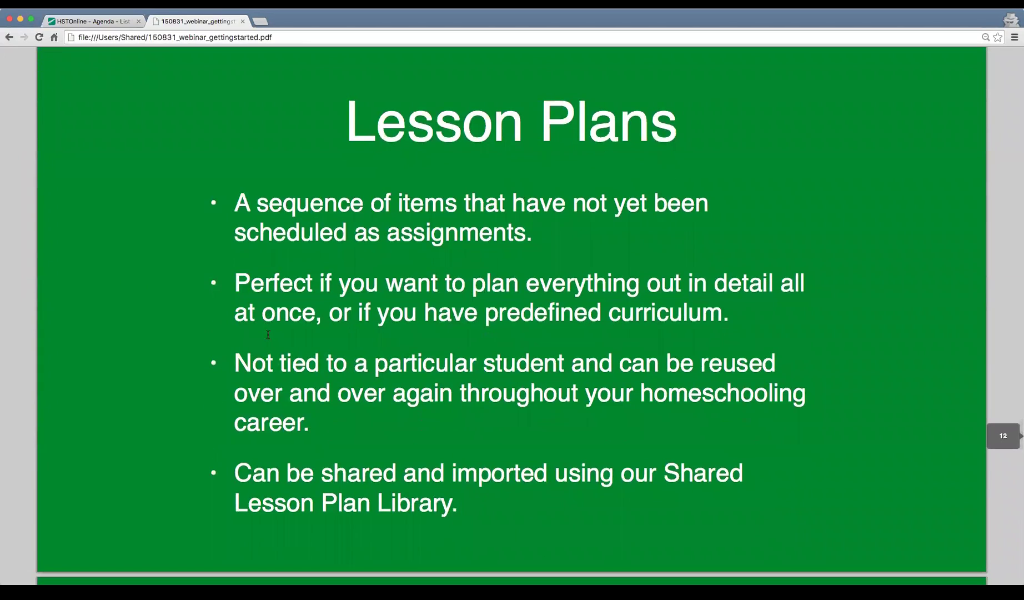
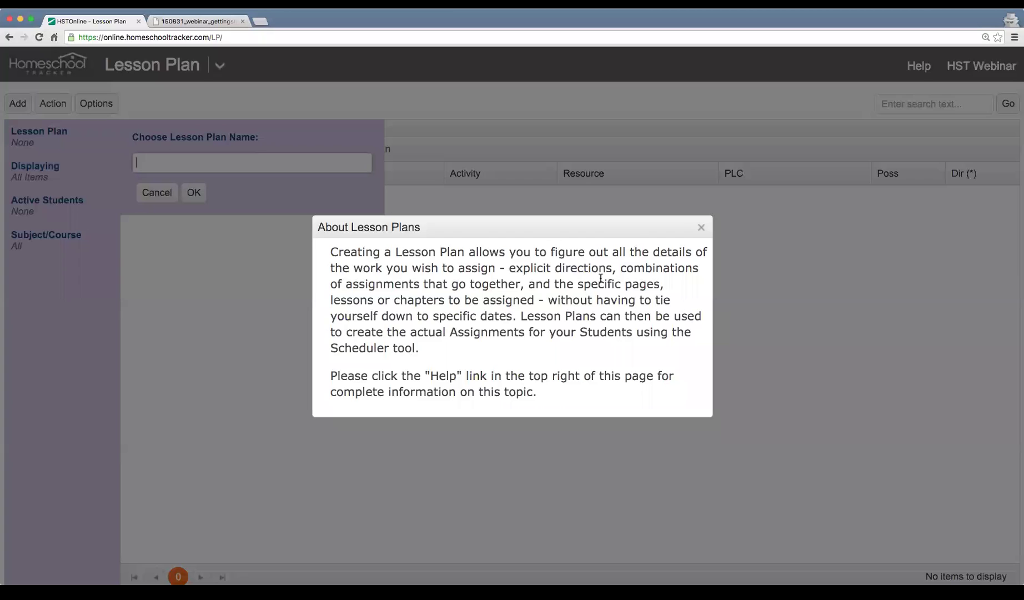
# - Dismiss the About Lesson Plans notice and load the lesson plan "A Beka Arithmetic - 1st Grade"
pyautogui.click(701, 226)
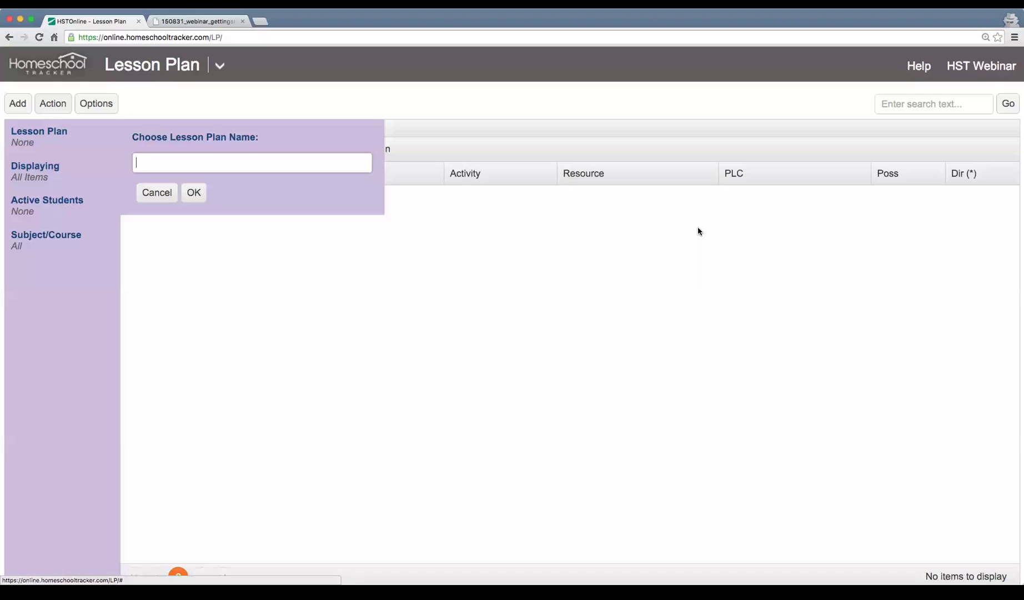
pyautogui.click(156, 192)
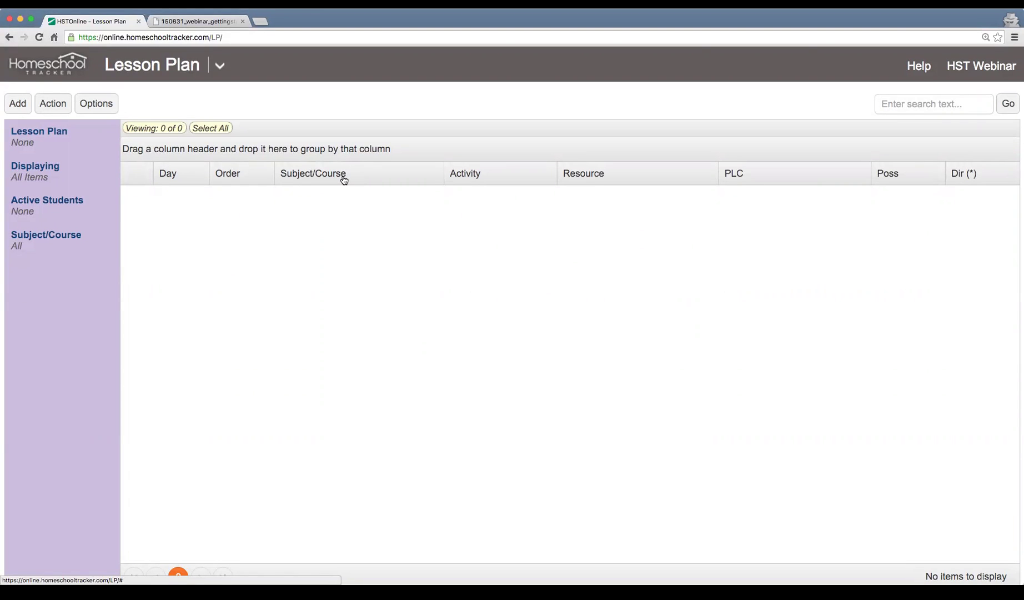
pyautogui.click(23, 144)
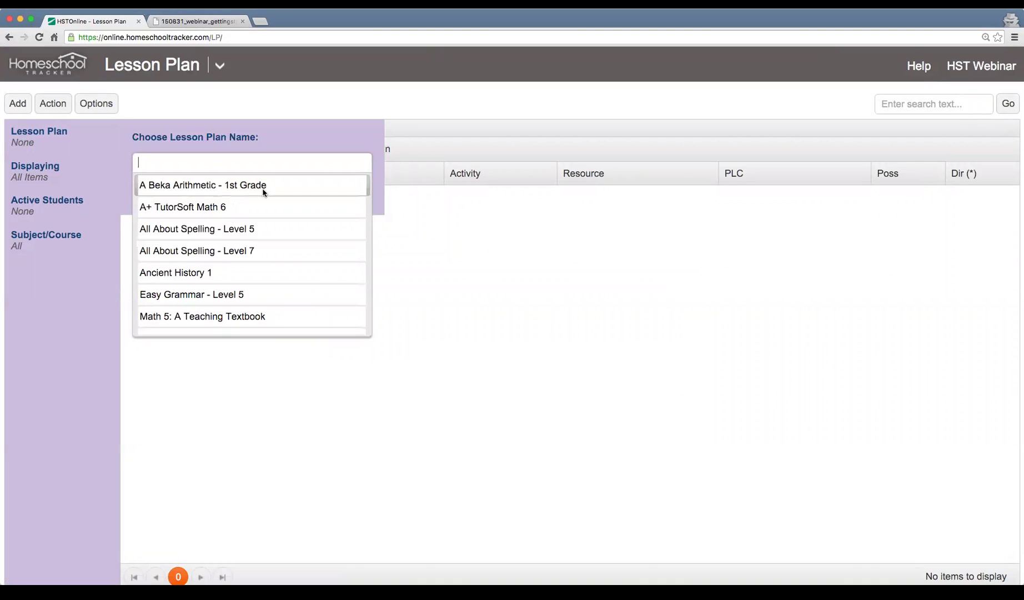
pyautogui.click(273, 190)
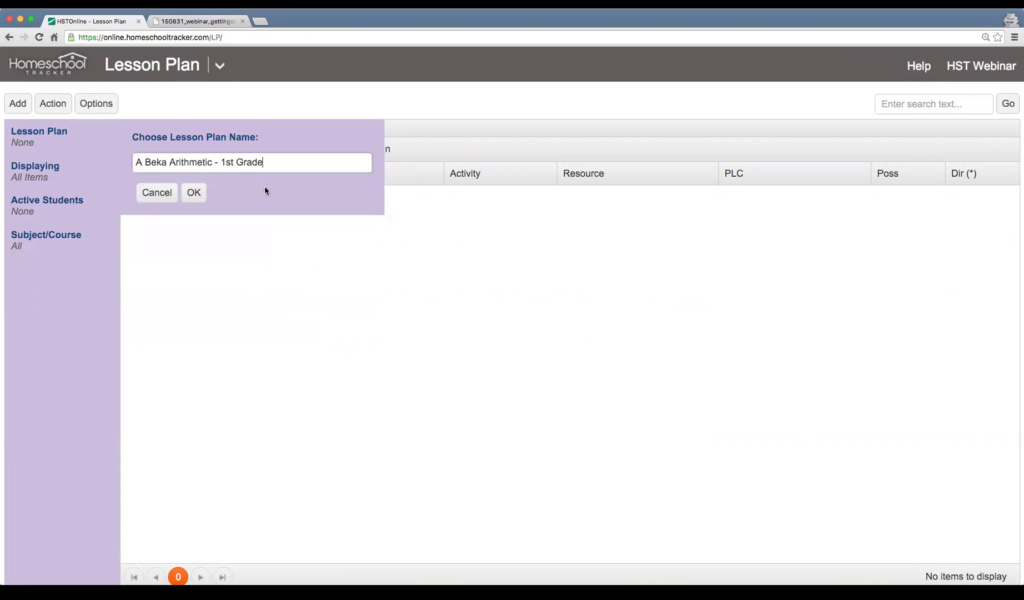
pyautogui.click(195, 194)
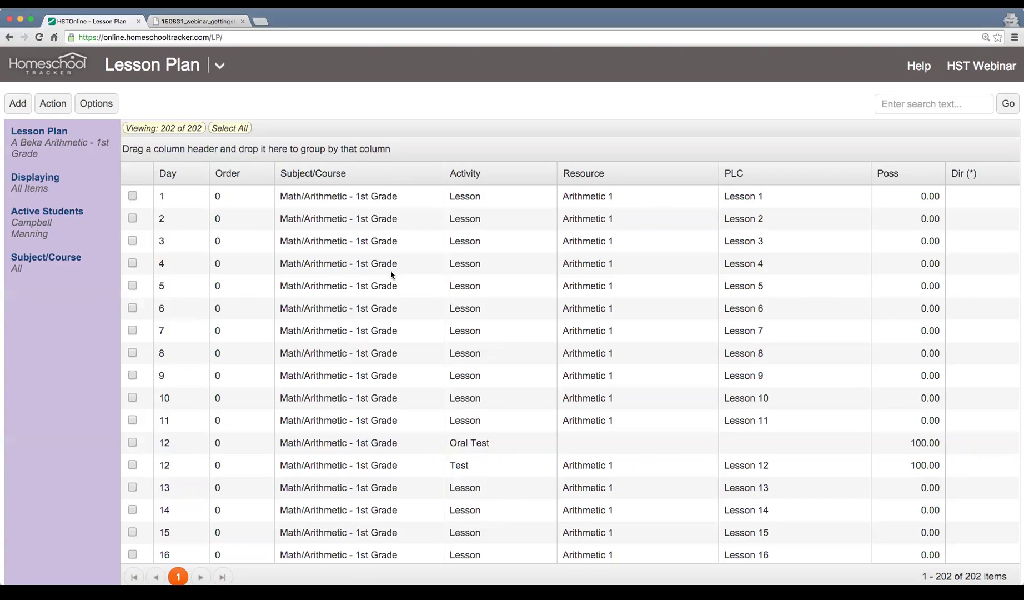
# - Examine the lesson items for days 1 to 3 and view the details of the day 1 item without changing it
pyautogui.click(335, 200)
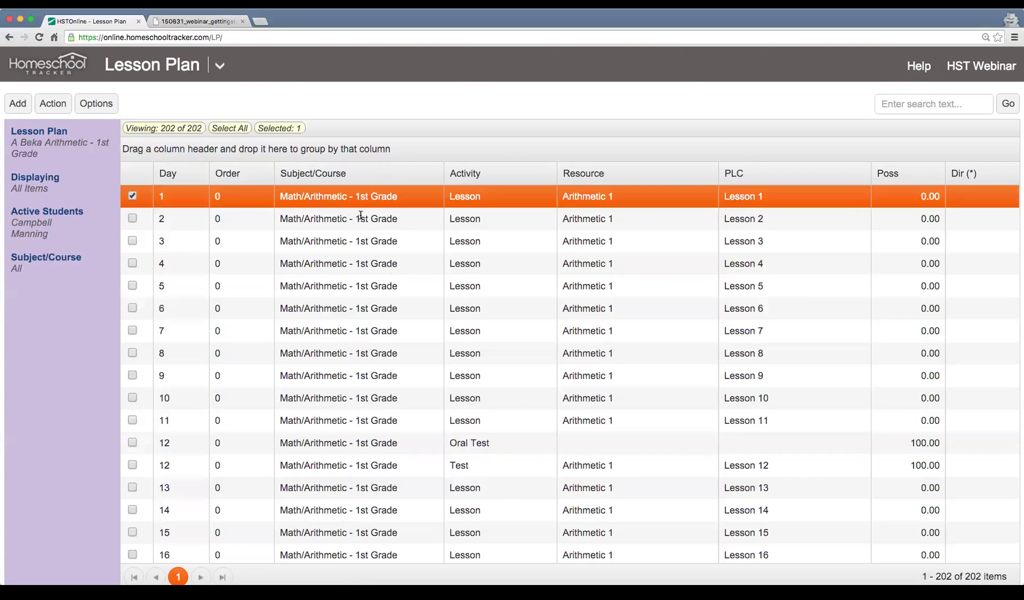
pyautogui.click(377, 222)
pyautogui.click(400, 234)
pyautogui.click(396, 217)
pyautogui.click(396, 197)
pyautogui.click(281, 221)
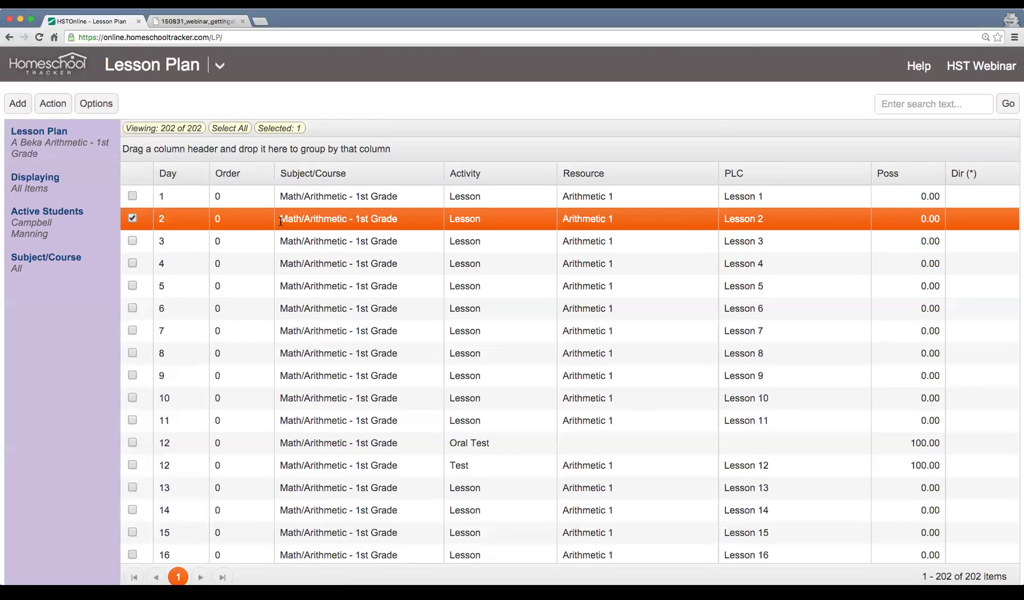
pyautogui.click(310, 239)
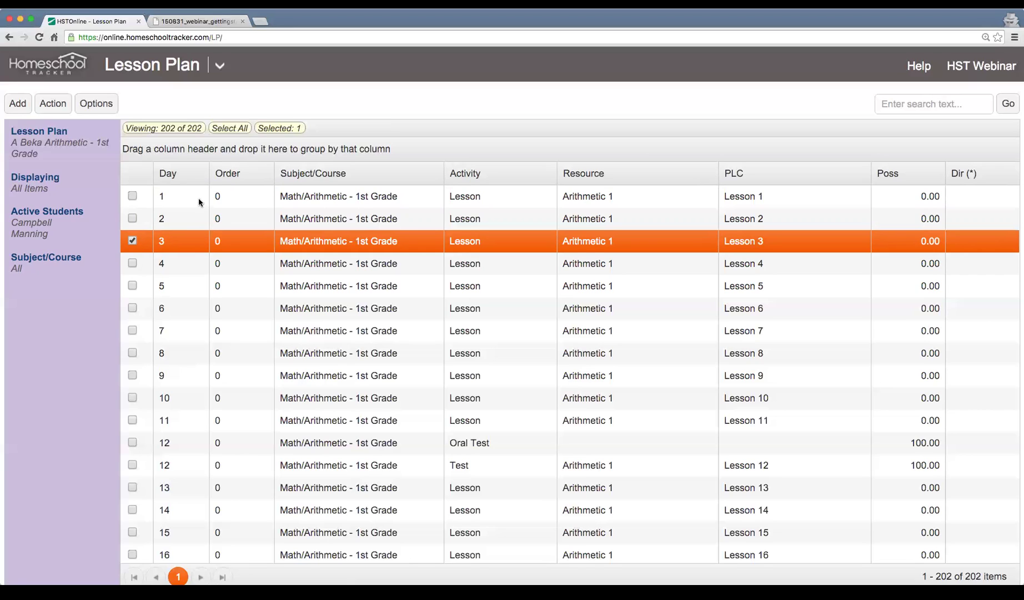
pyautogui.click(151, 202)
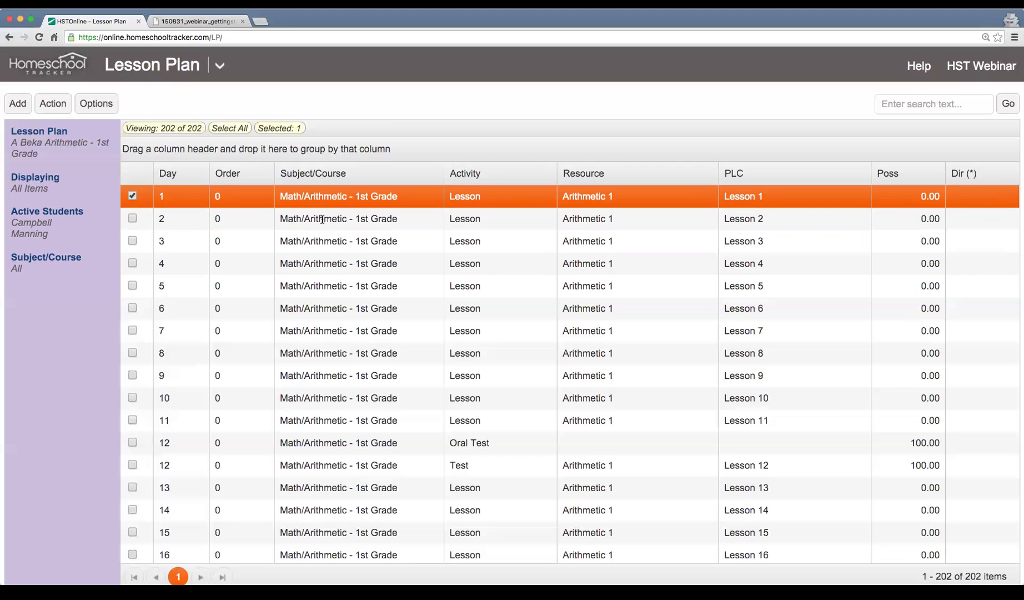
pyautogui.click(201, 223)
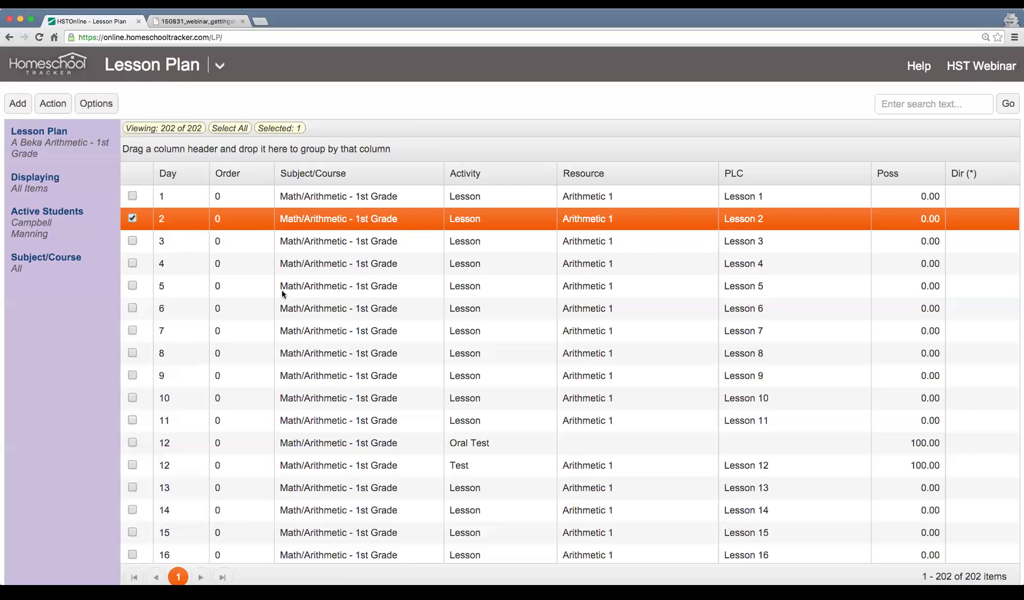
pyautogui.doubleClick(319, 198)
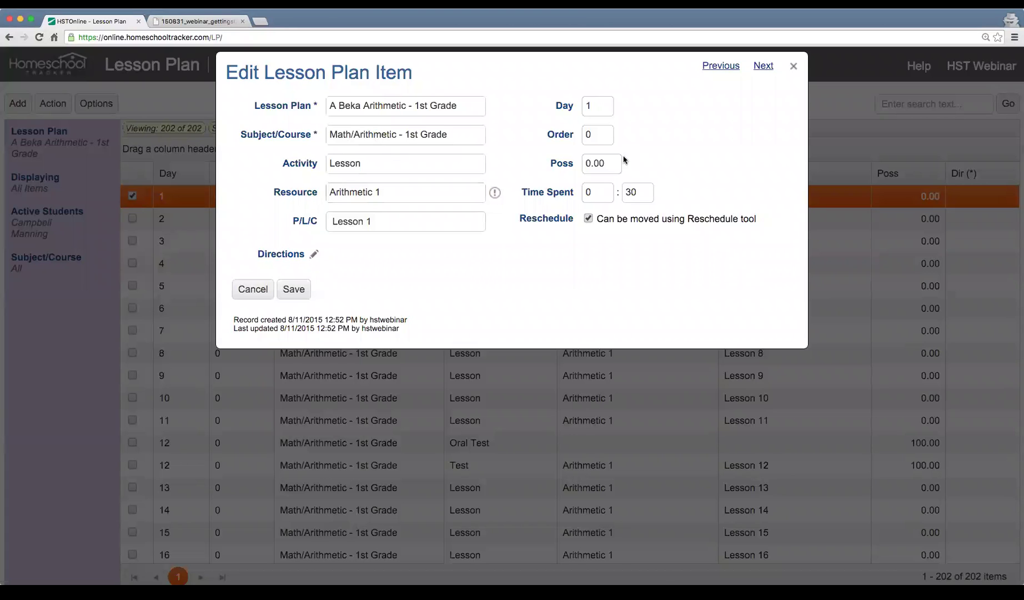
pyautogui.click(793, 66)
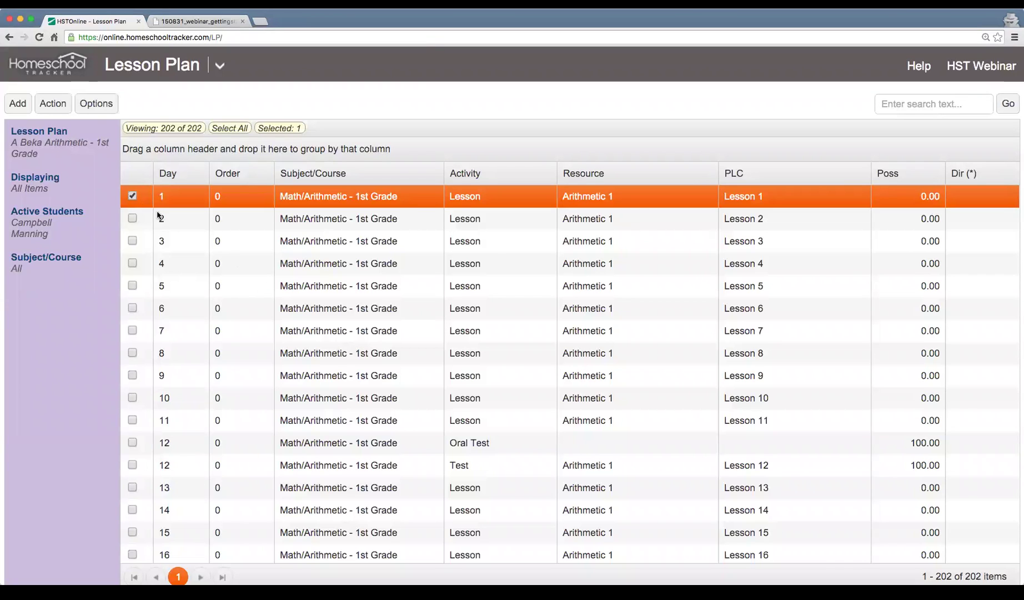
# - Examine how lessons lead up to the Oral Test and Test items on days 12 and 17
pyautogui.click(444, 425)
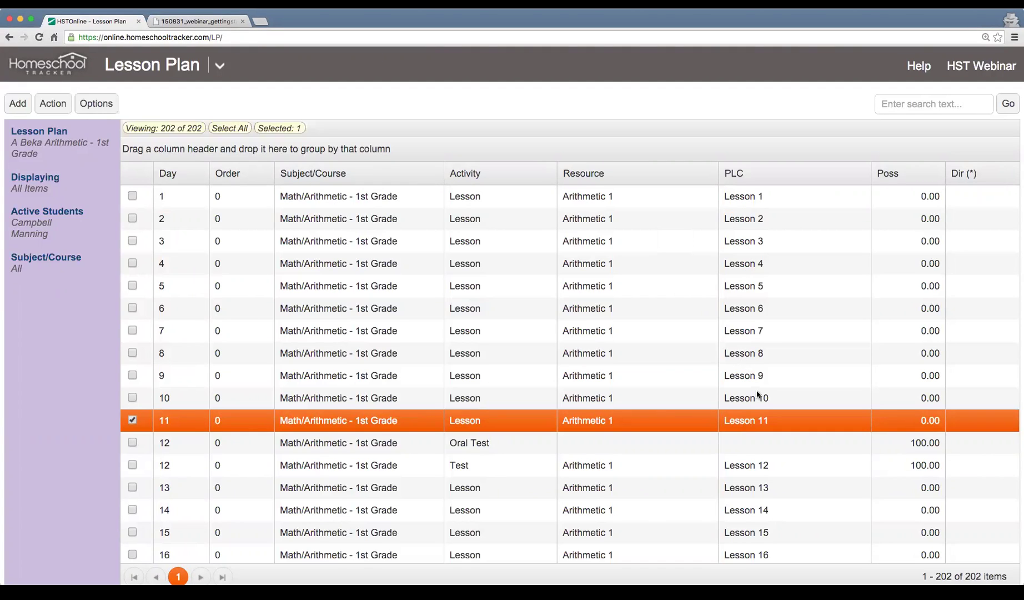
pyautogui.click(501, 446)
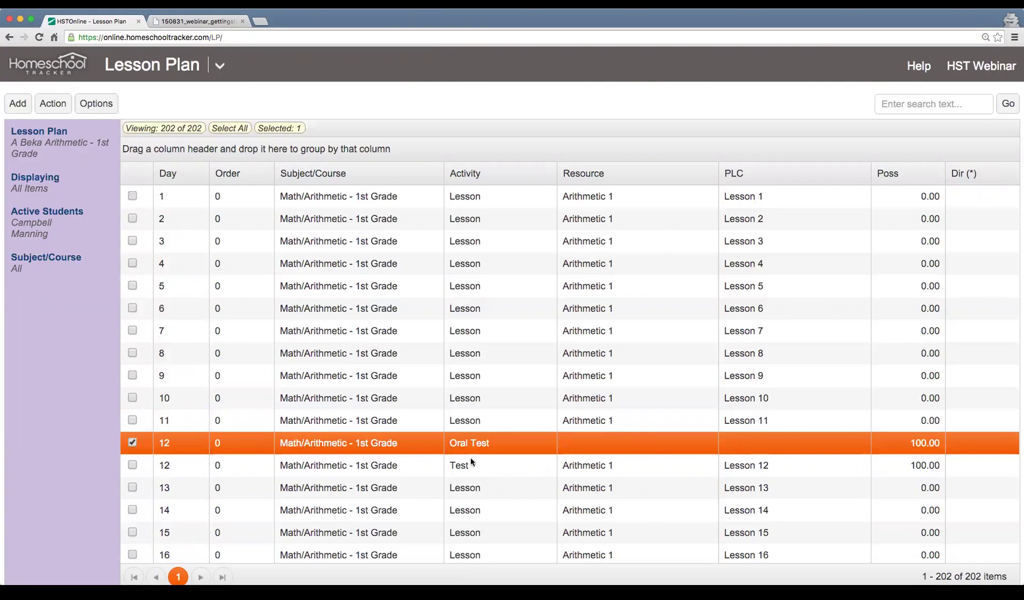
pyautogui.click(193, 466)
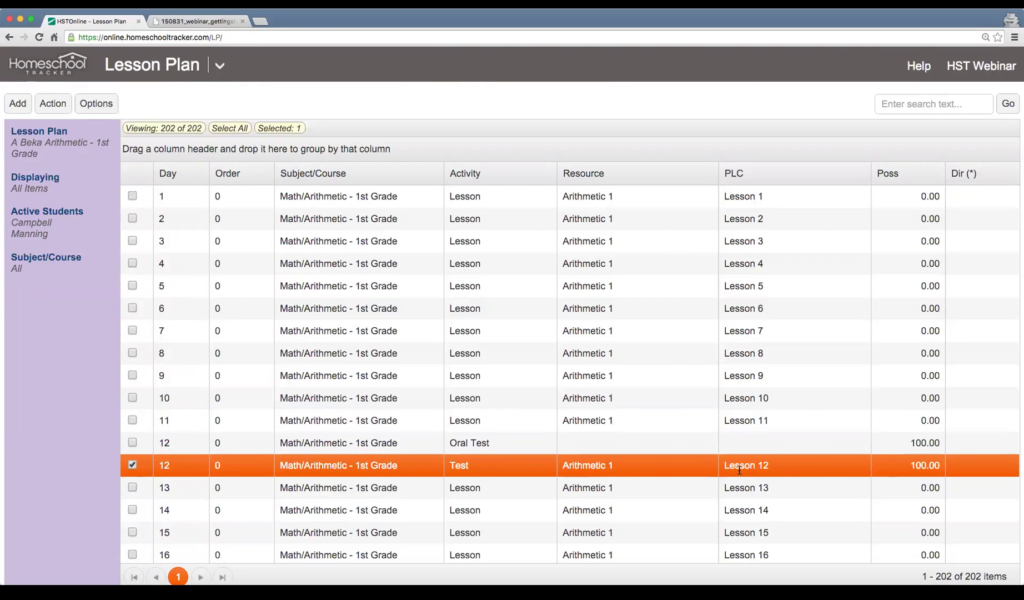
pyautogui.scroll(-5, 902, 467)
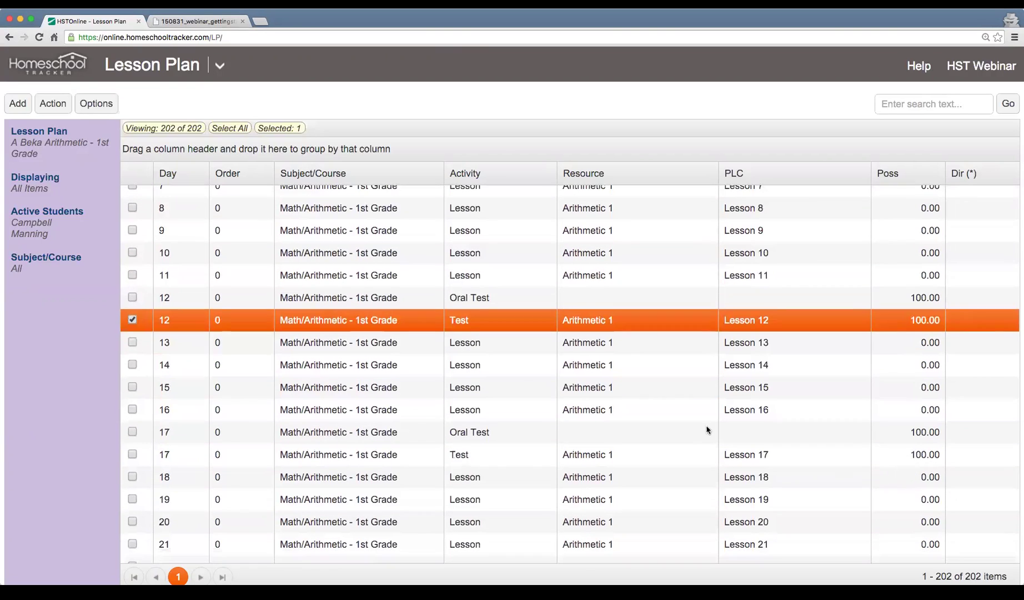
pyautogui.click(772, 345)
pyautogui.click(777, 414)
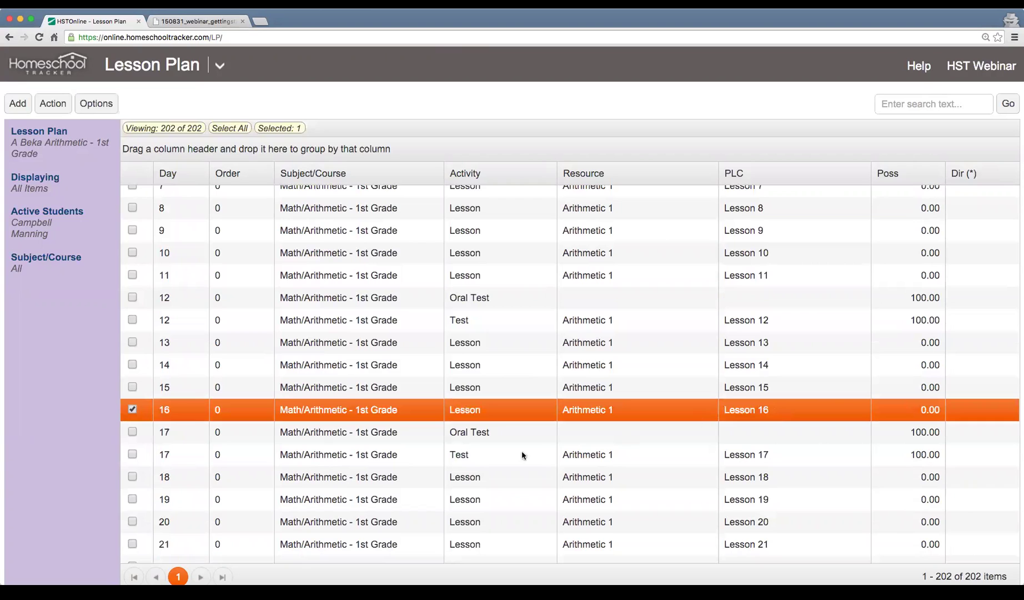
pyautogui.click(489, 440)
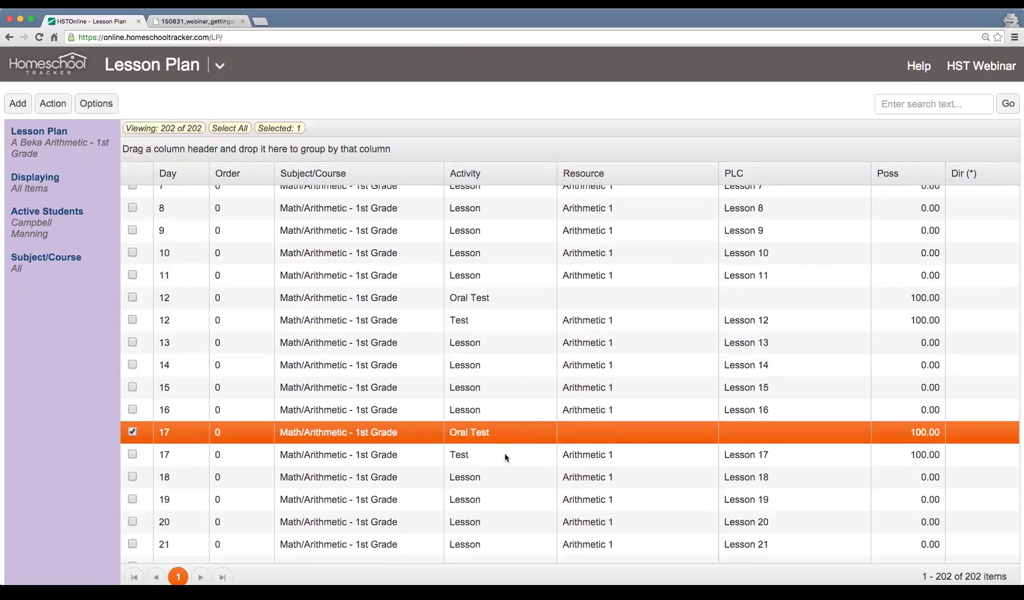
pyautogui.click(507, 454)
# - Look through the remaining days of the arithmetic lesson plan and return to day 1
pyautogui.scroll(-5, 511, 454)
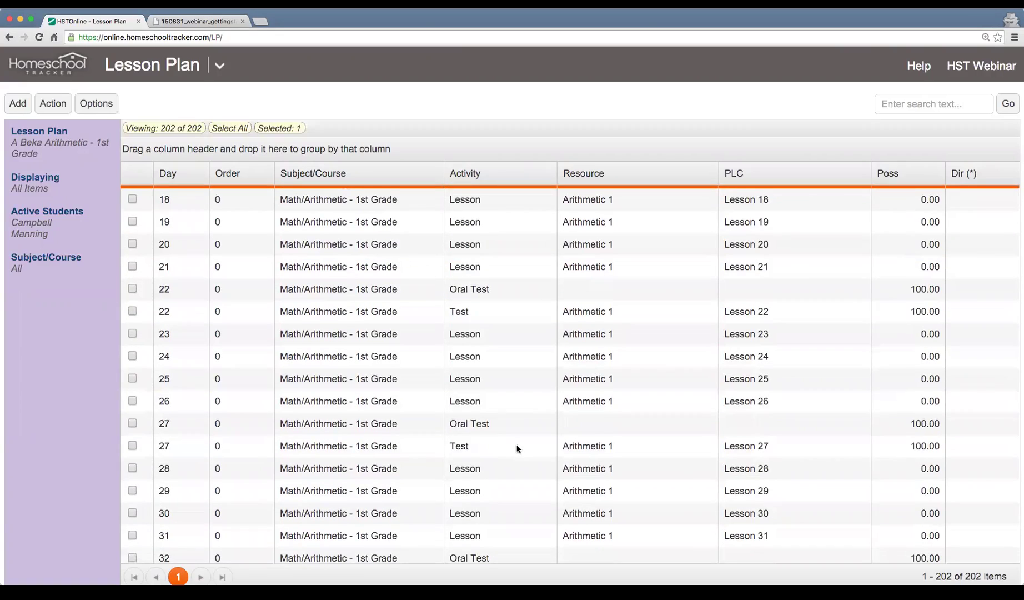
pyautogui.scroll(-15, 516, 449)
pyautogui.scroll(-20, 516, 449)
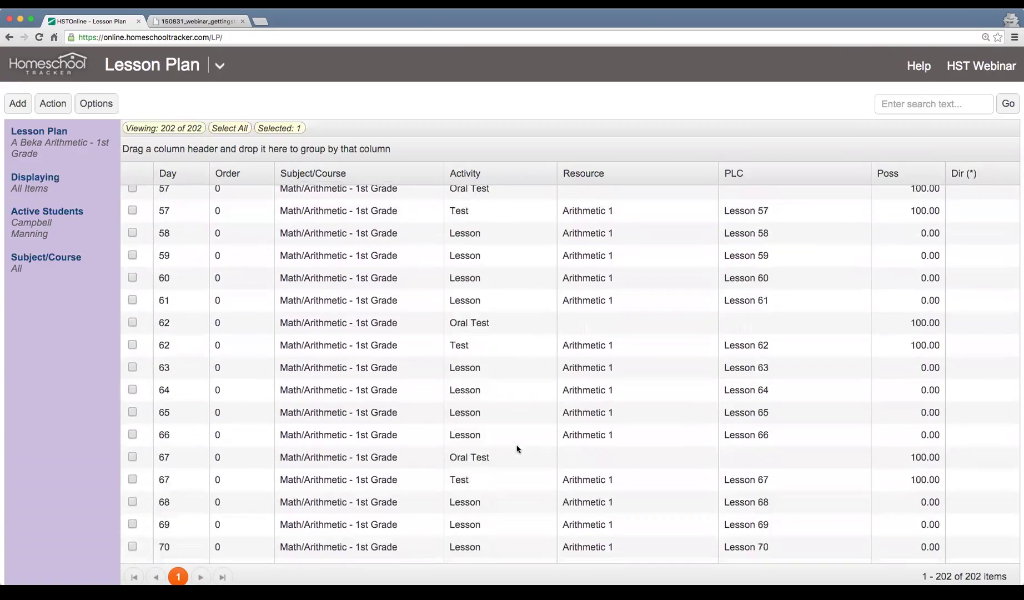
pyautogui.scroll(-3, 517, 448)
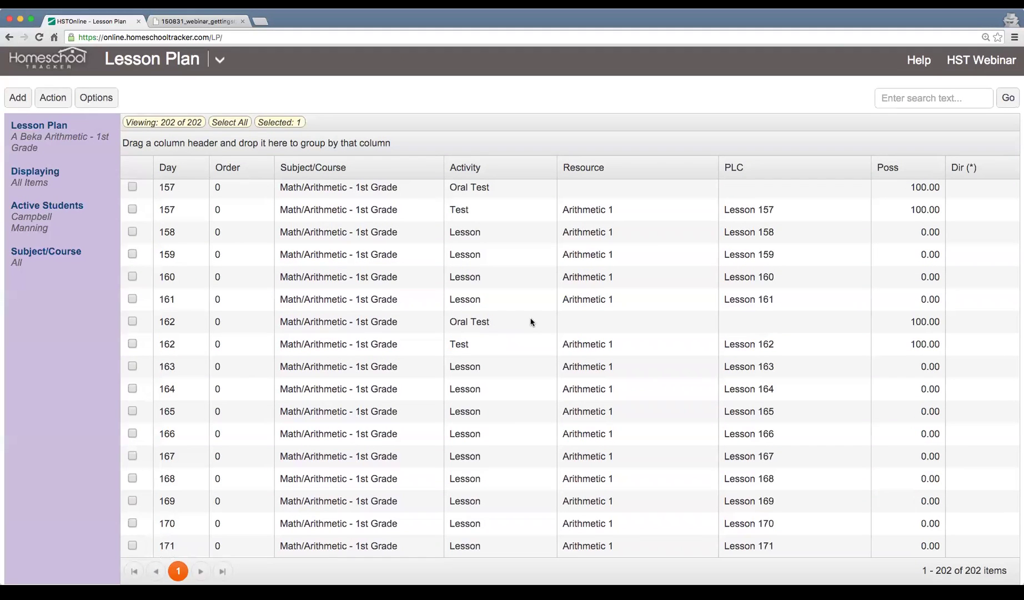
pyautogui.scroll(20, 470, 321)
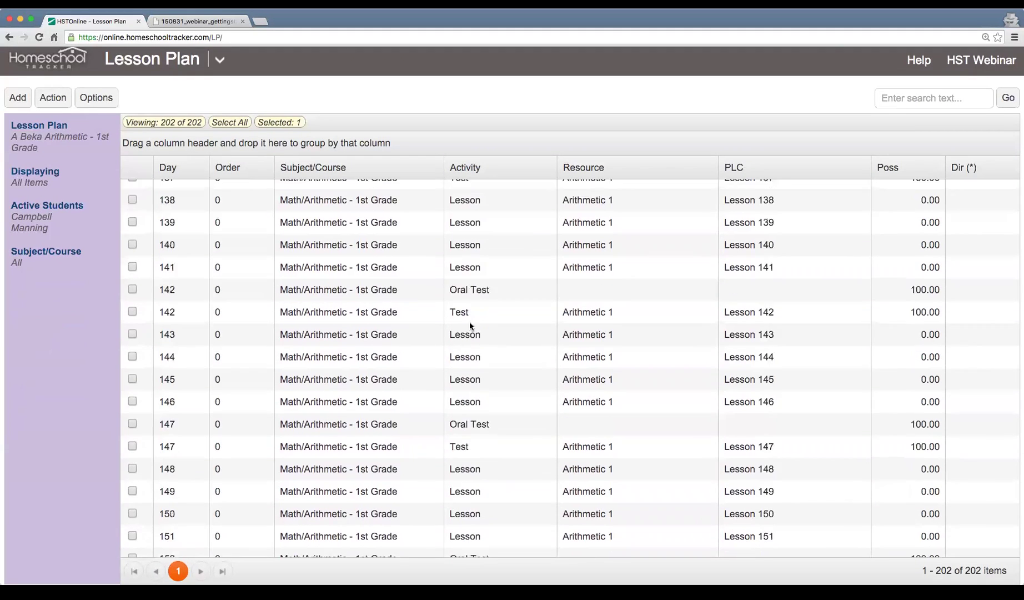
pyautogui.scroll(20, 468, 321)
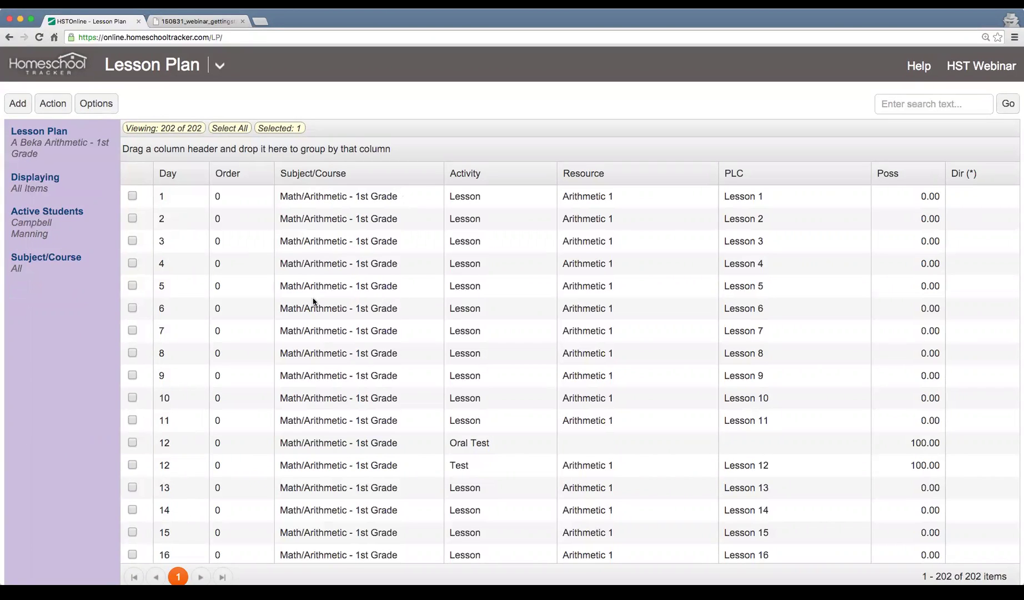
# - Start adding multiple lesson plan items and set the lesson plan name to "Sample Plan"
pyautogui.click(282, 196)
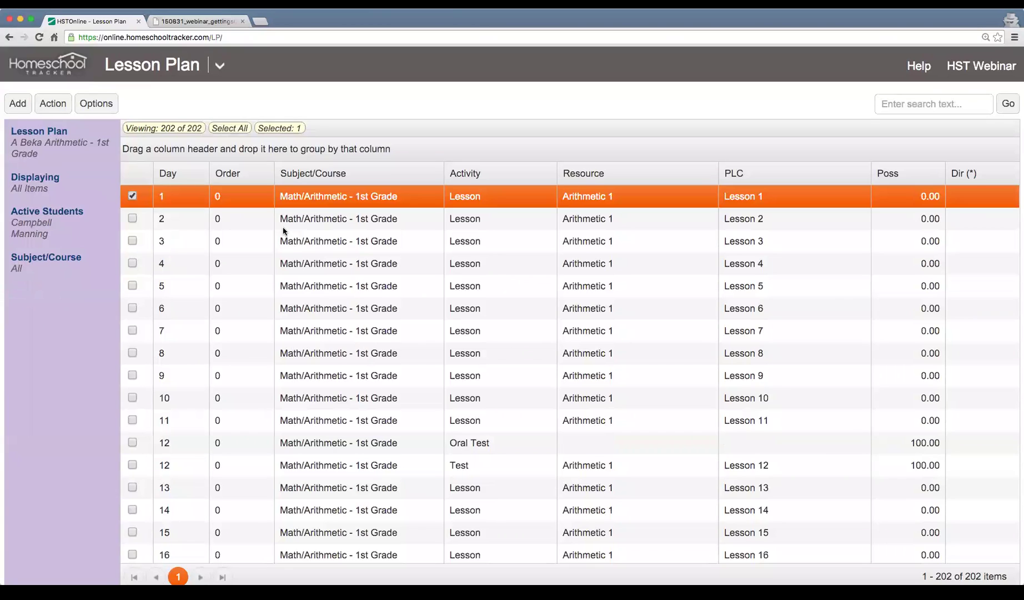
pyautogui.click(17, 106)
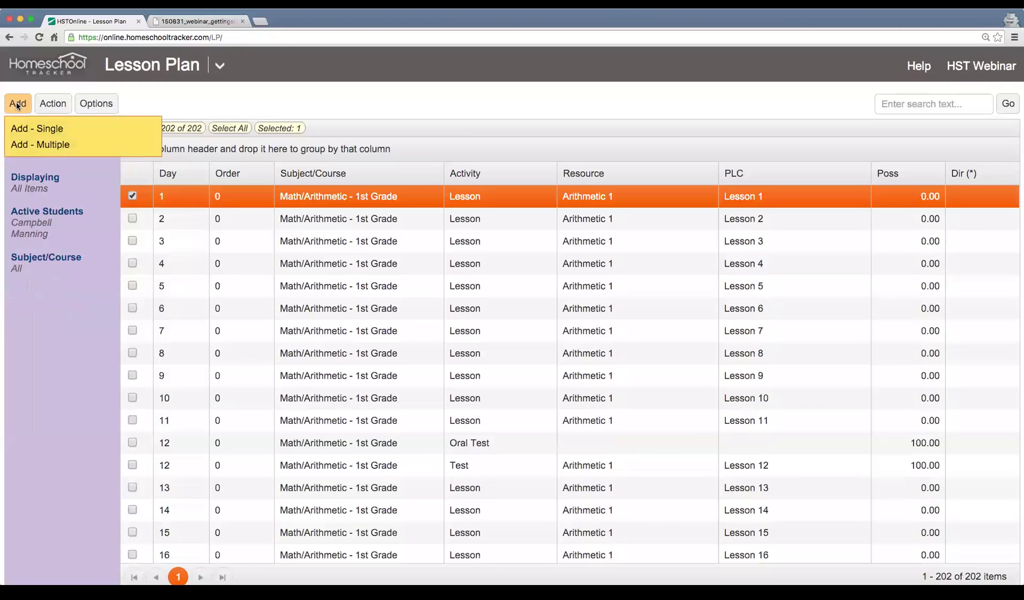
pyautogui.click(34, 145)
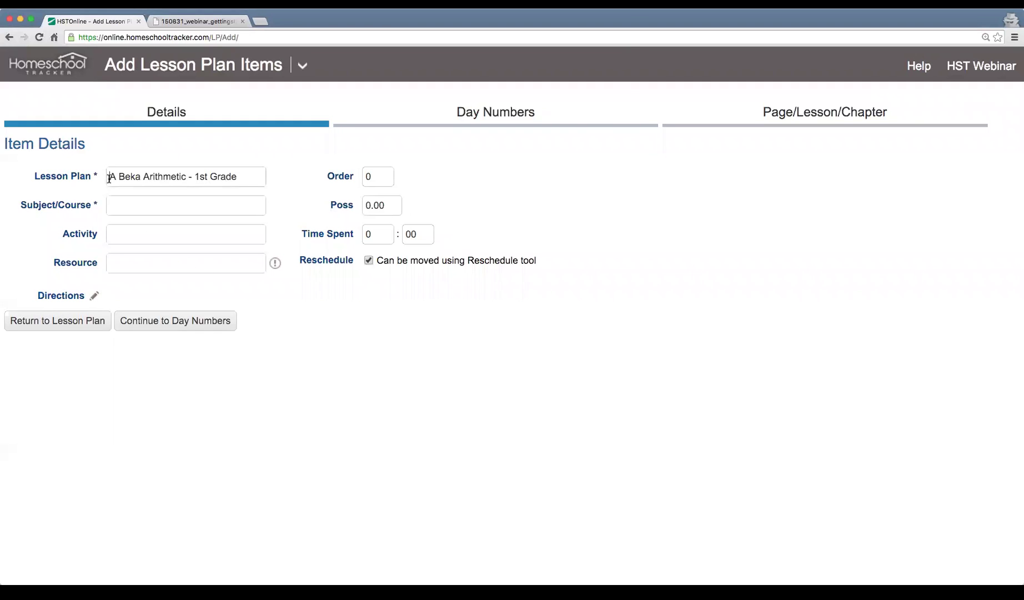
pyautogui.moveTo(109, 178); pyautogui.dragTo(260, 180)
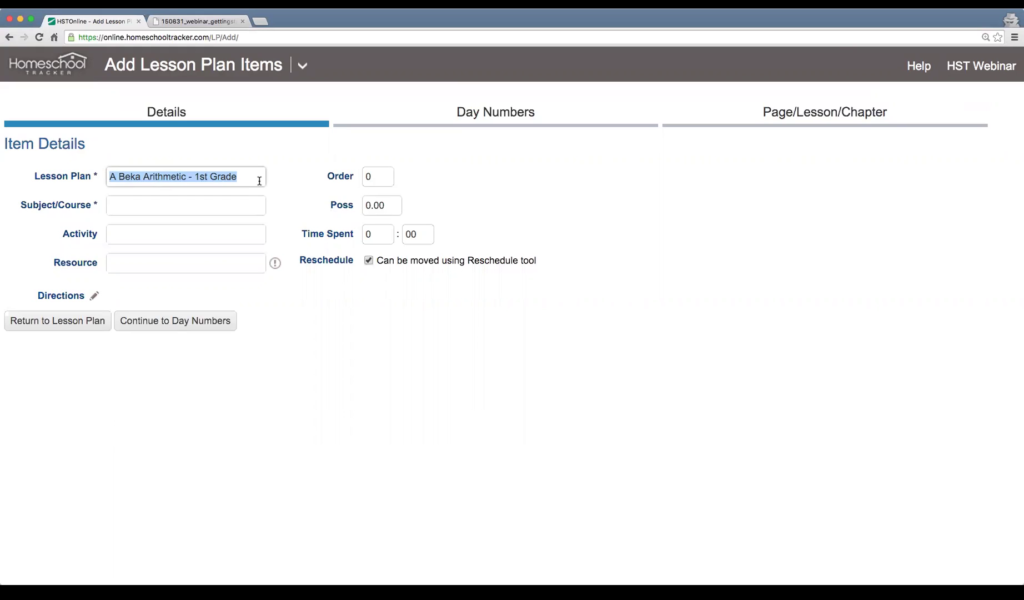
pyautogui.press('BackSpace')
pyautogui.write('Sampl')
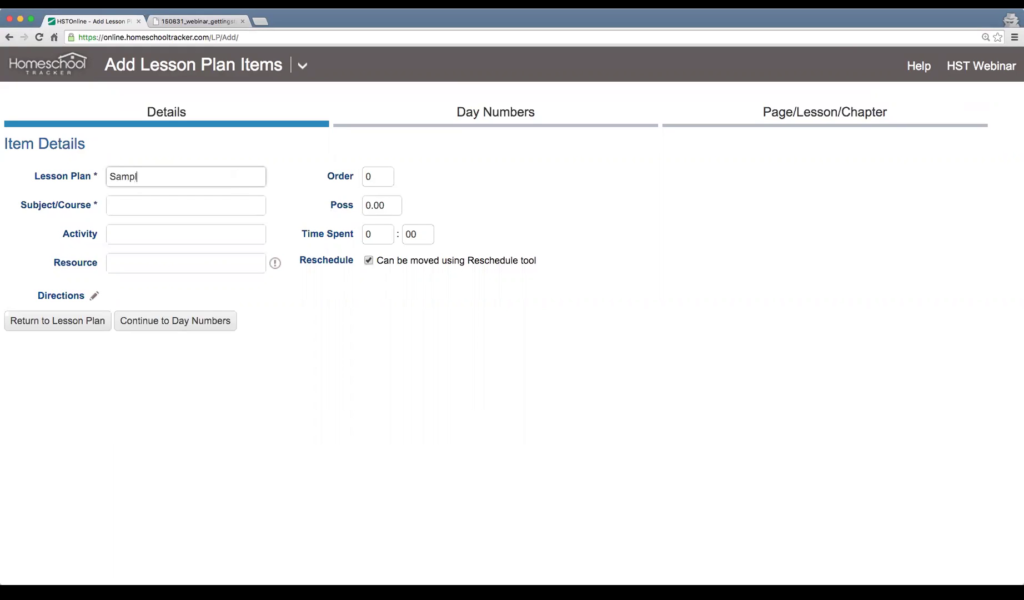
pyautogui.write('e Plan')
# - Assign the items to History/Ancient History 1 with the activity Lesson and the resource "Exploring Creation with Physical Science"
pyautogui.click(185, 205)
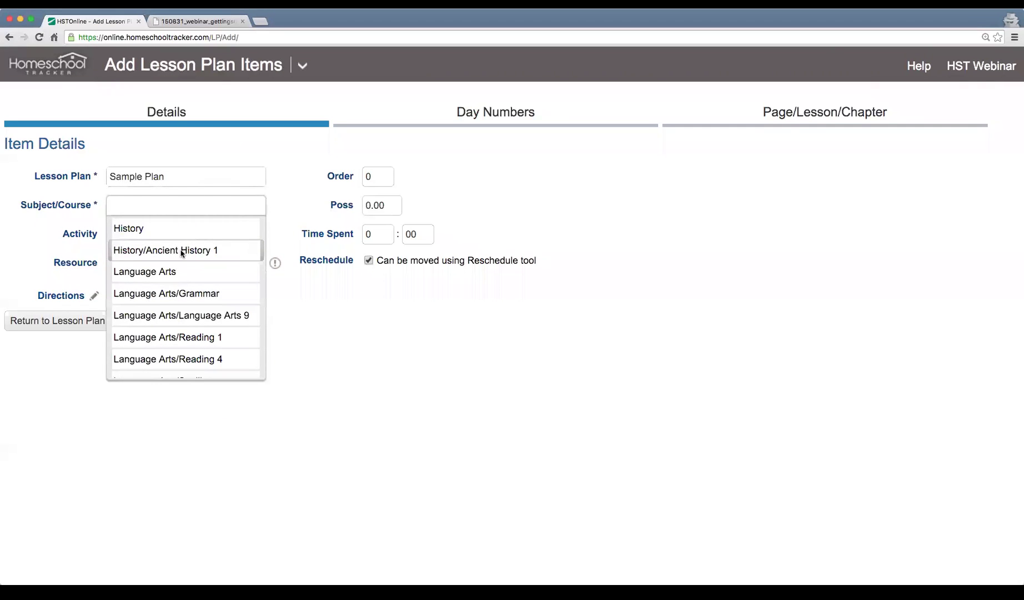
pyautogui.click(181, 251)
pyautogui.click(182, 235)
pyautogui.write('Les')
pyautogui.press('Down')
pyautogui.press('Tab')
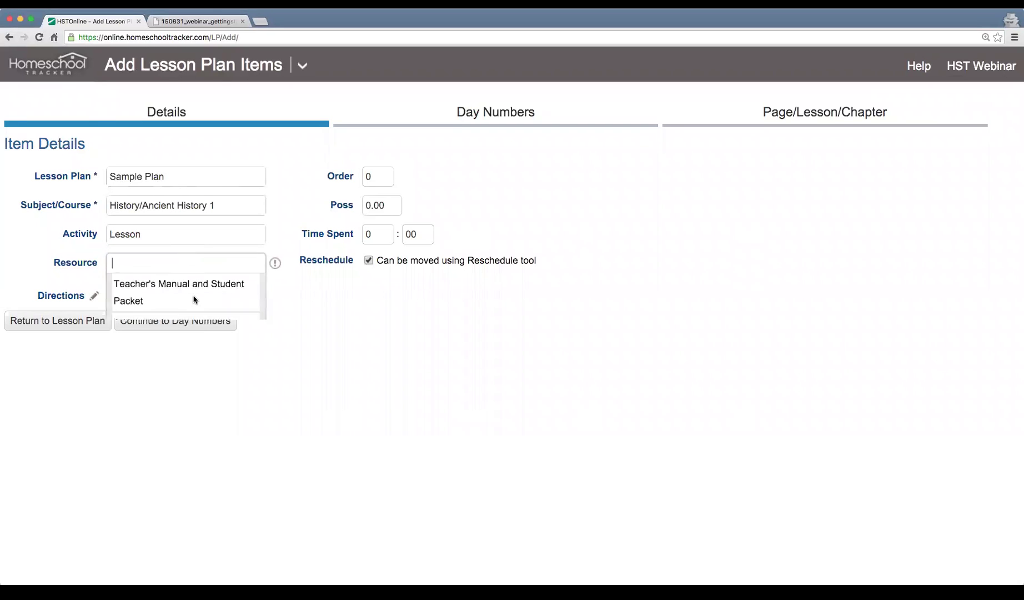
pyautogui.scroll(-5, 200, 315)
pyautogui.click(211, 377)
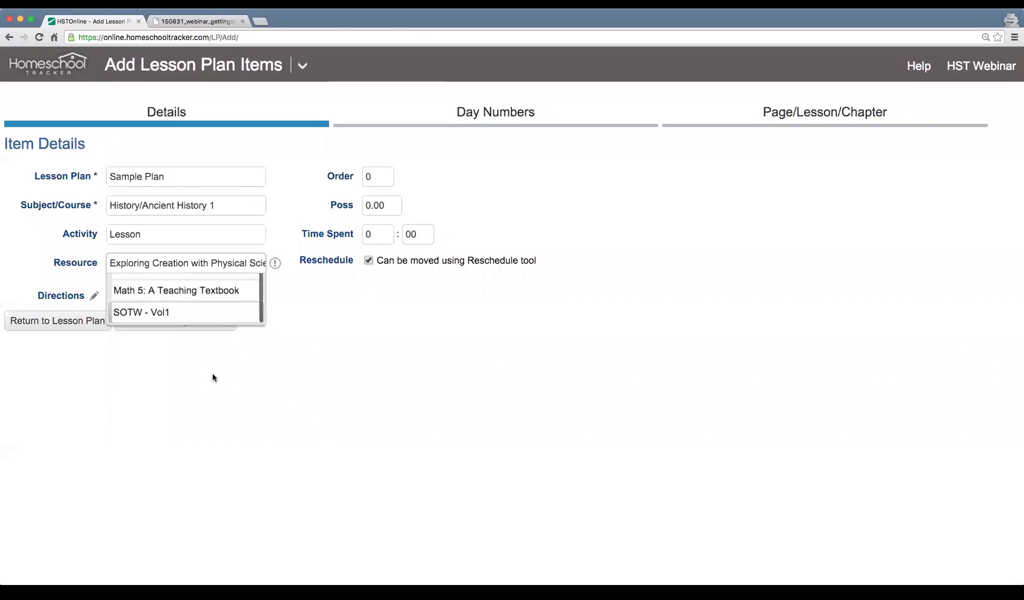
# - Set the items' possible points to 10 and continue to the day numbers
pyautogui.click(384, 206)
pyautogui.write('10')
pyautogui.press('Tab')
pyautogui.click(449, 363)
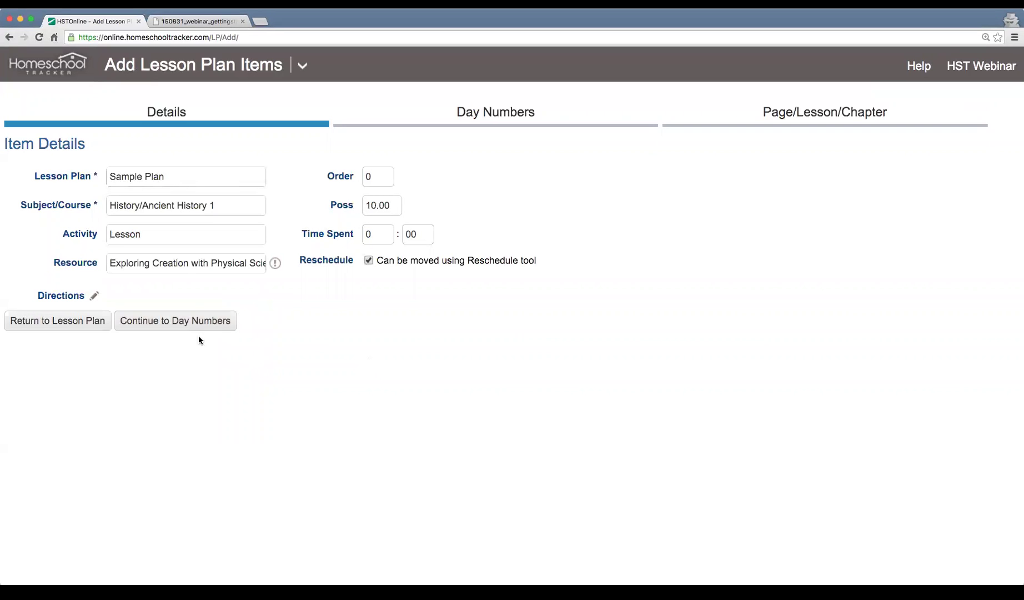
pyautogui.click(183, 329)
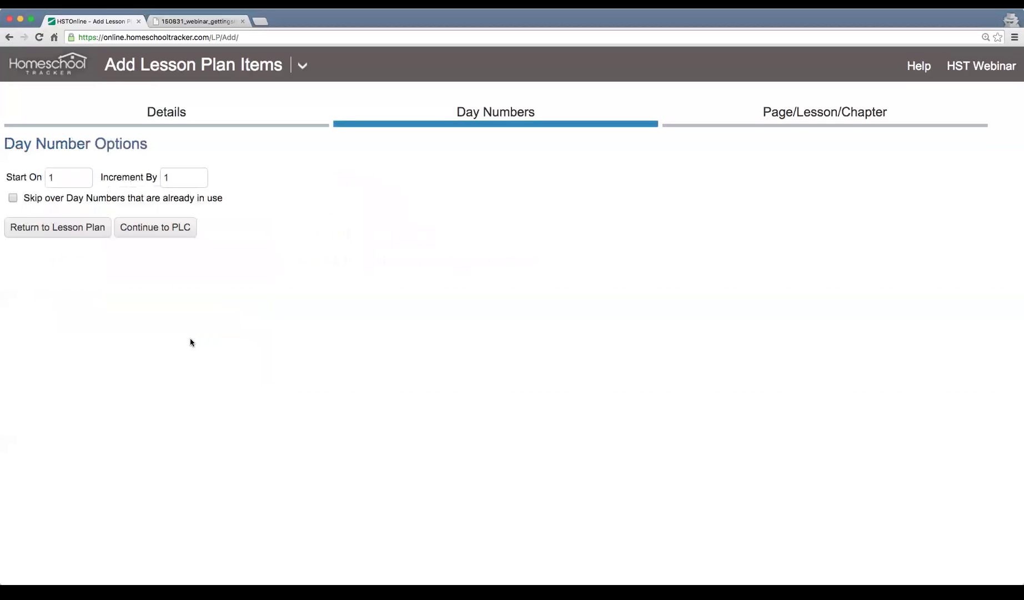
# - Keep the day numbers starting on 1 and incrementing by 1, and continue to the Page/Lesson/Chapter options
pyautogui.doubleClick(69, 178)
pyautogui.doubleClick(176, 175)
pyautogui.click(160, 230)
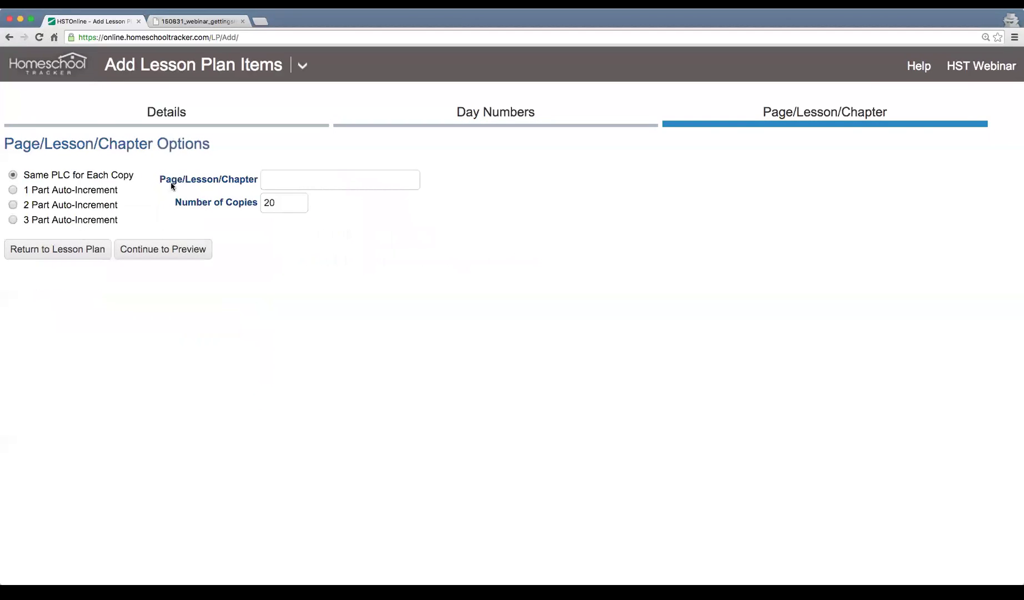
# - Number the items with 1 Part Auto-Increment, using the leading text "Lesson" and ending with 10, and check the sample
pyautogui.click(54, 192)
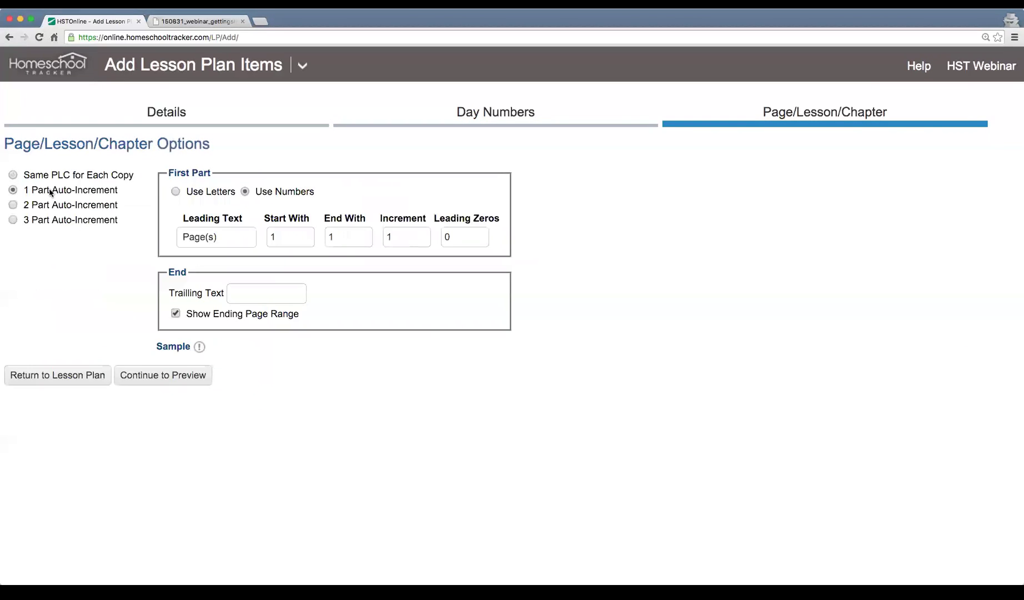
pyautogui.moveTo(173, 232); pyautogui.dragTo(123, 222)
pyautogui.write('Lesson')
pyautogui.press('Tab')
pyautogui.press('Tab')
pyautogui.write('10')
pyautogui.click(199, 346)
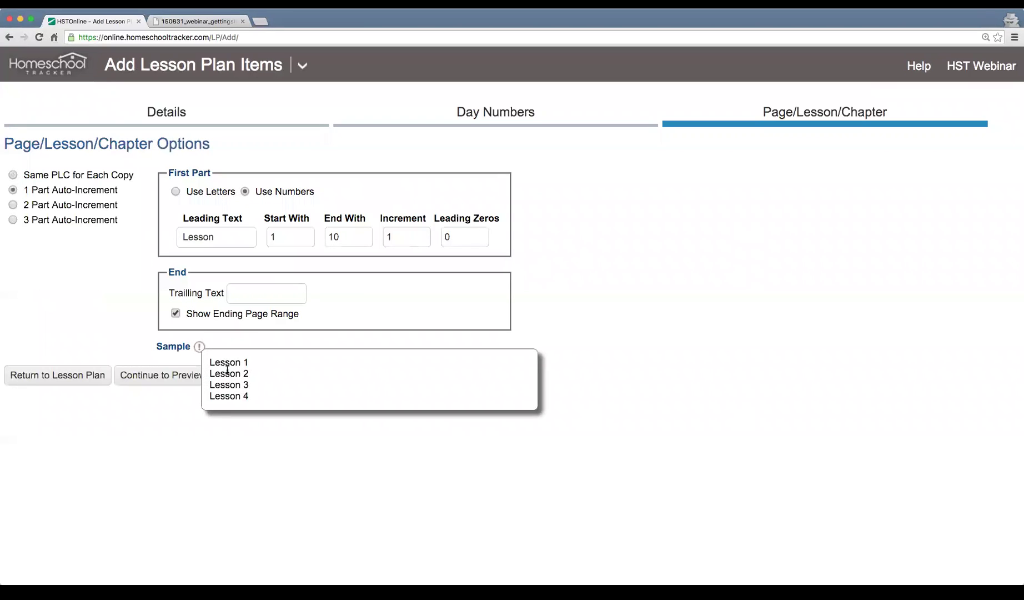
pyautogui.click(376, 494)
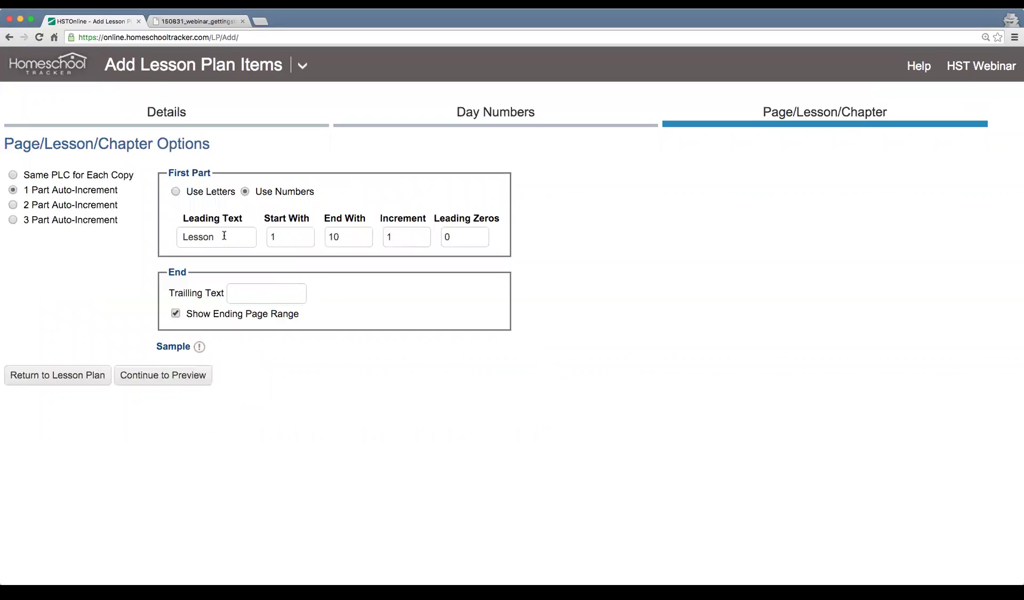
# - Examine the 3 Part and 2 Part Auto-Increment options and return to 1 Part Auto-Increment
pyautogui.click(51, 210)
pyautogui.click(49, 221)
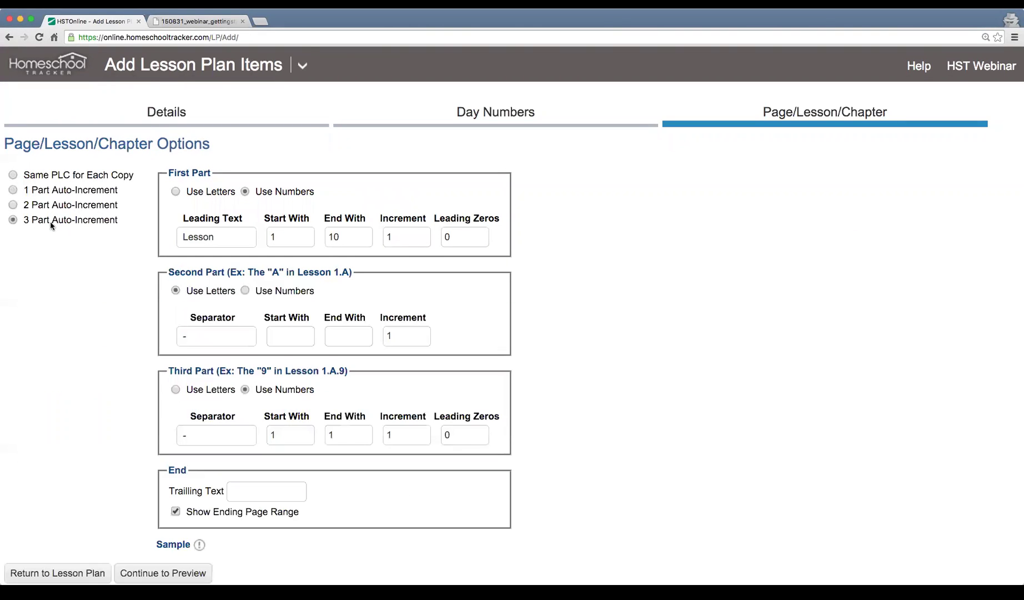
pyautogui.click(53, 209)
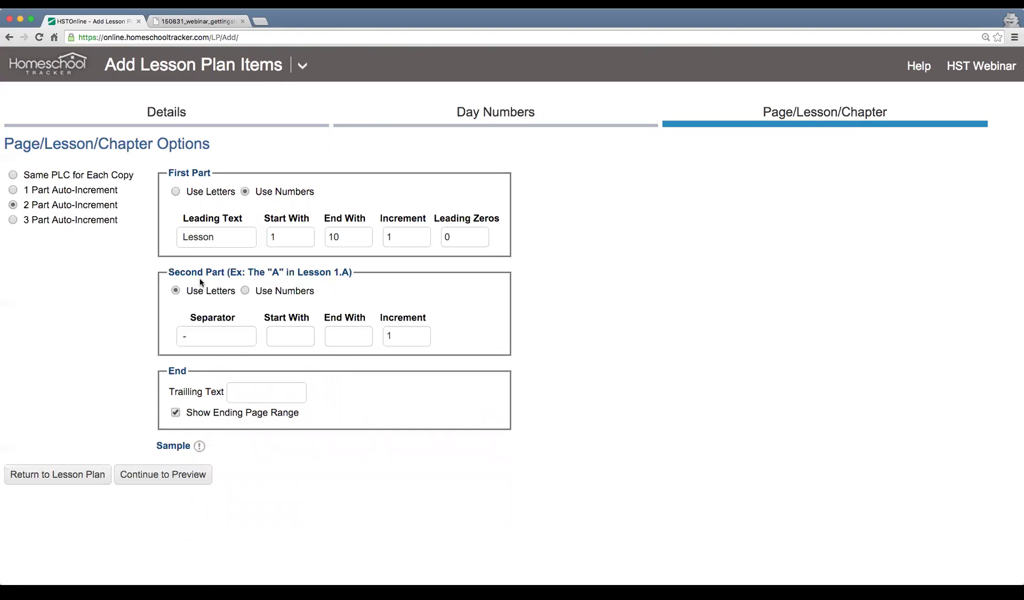
pyautogui.click(81, 190)
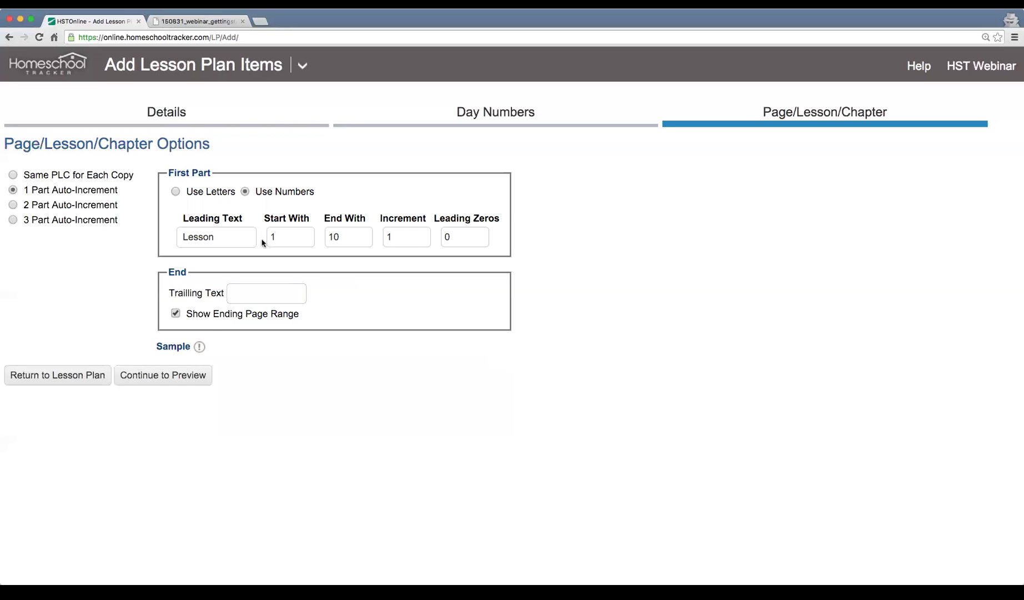
# - Preview the generated items, select all of them and accept them into the lesson plan
pyautogui.click(174, 375)
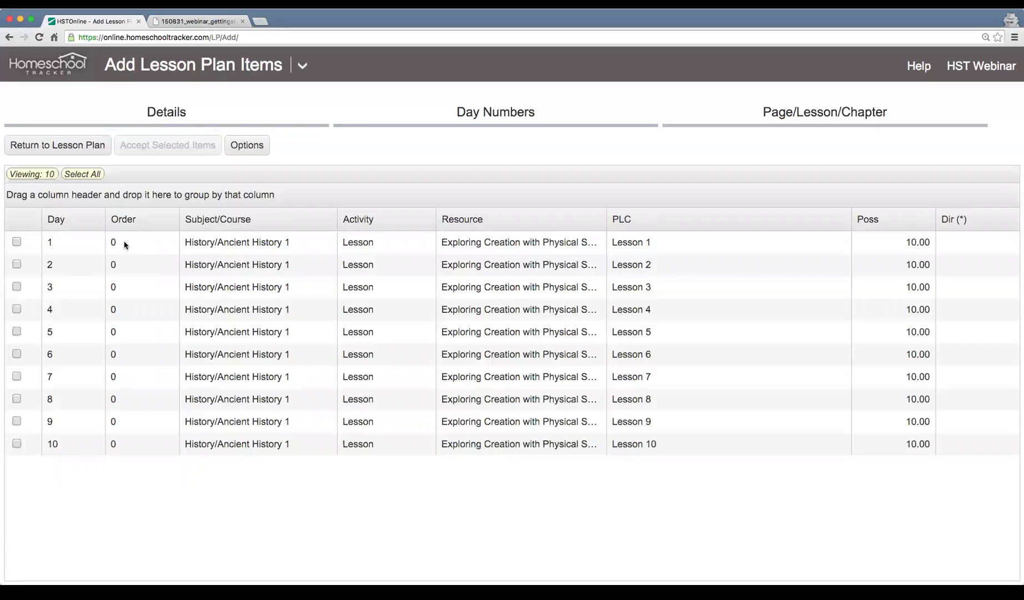
pyautogui.click(75, 243)
pyautogui.click(83, 448)
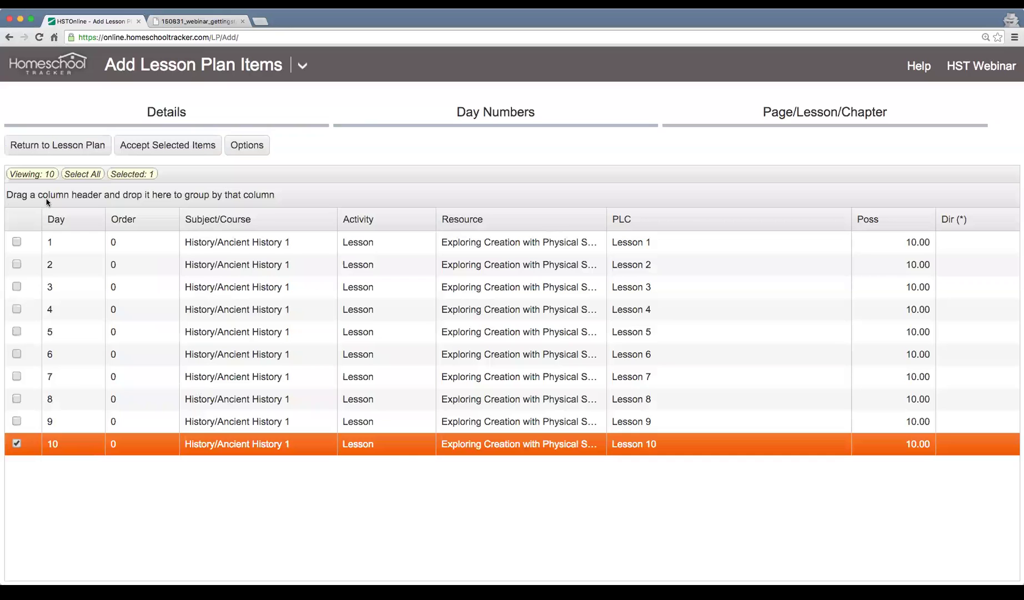
pyautogui.click(84, 176)
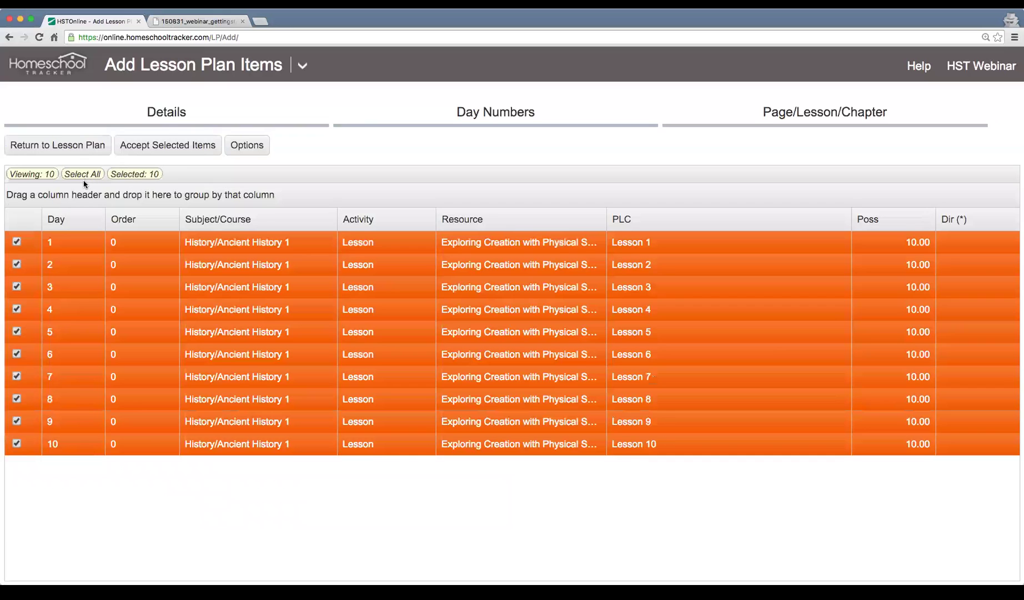
pyautogui.click(169, 149)
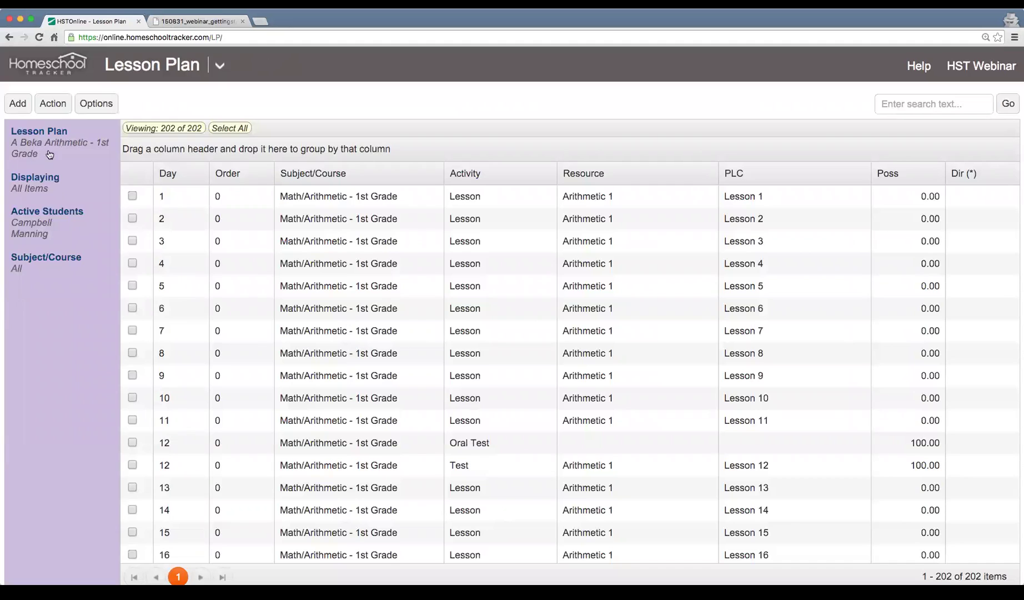
# - Load the lesson plan "Sample Plan" in place of the arithmetic plan
pyautogui.click(30, 146)
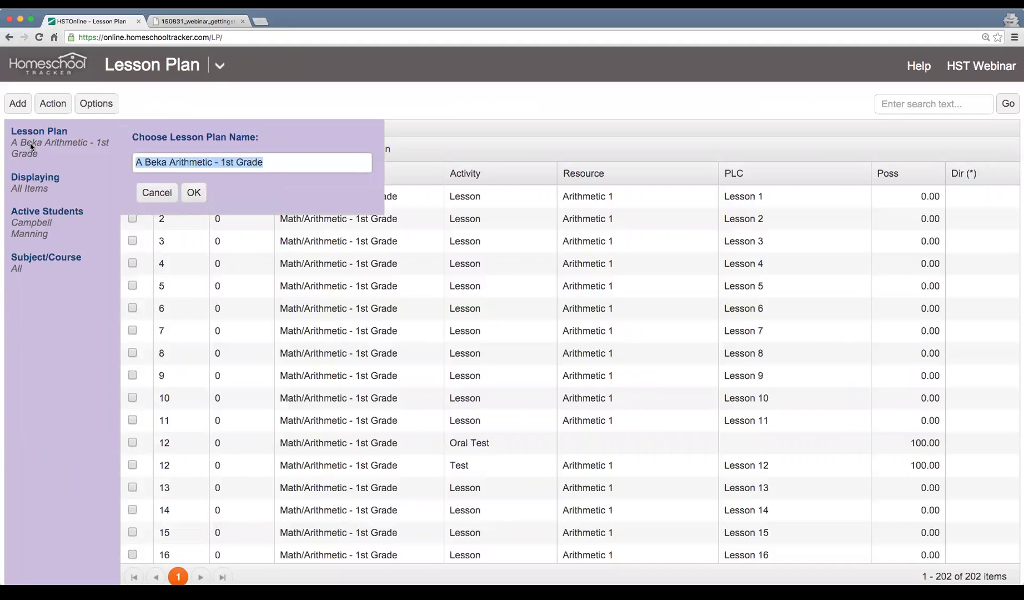
pyautogui.press('BackSpace')
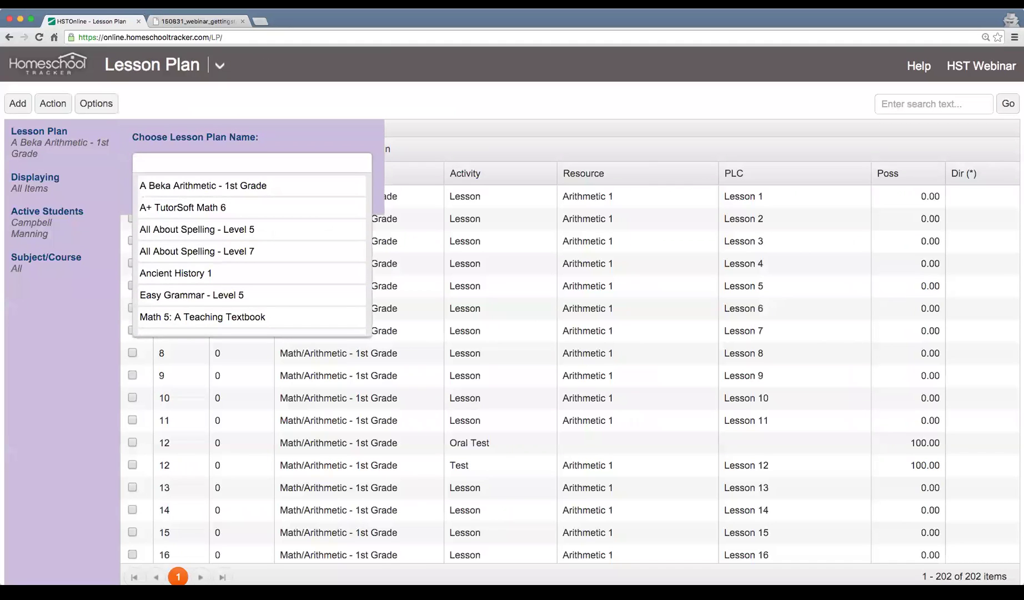
pyautogui.scroll(-3, 247, 277)
pyautogui.click(176, 321)
pyautogui.click(193, 186)
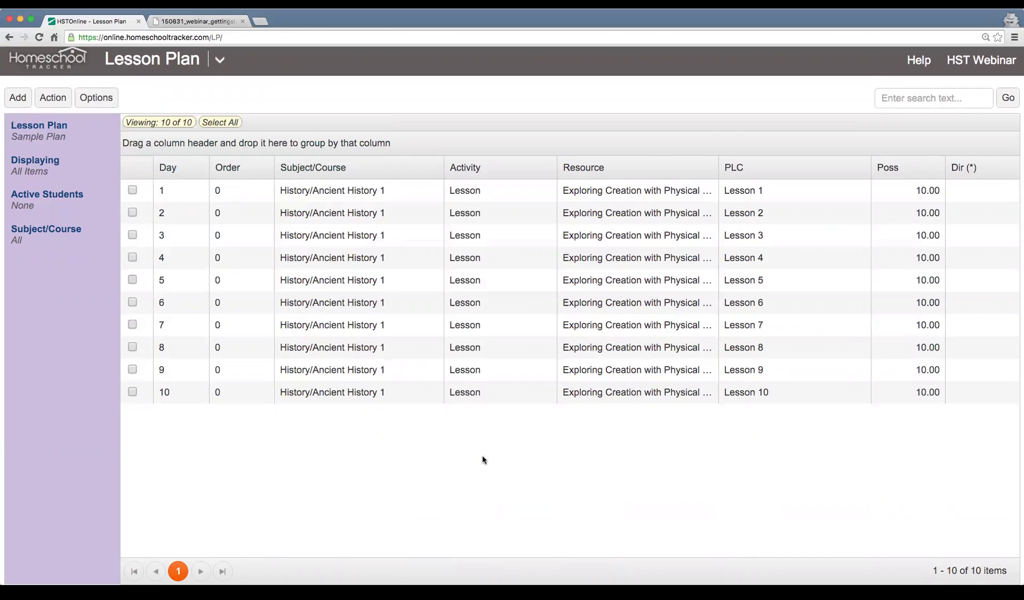
# - Start a single new item in Sample Plan with the course History/Ancient History 1 and the activity Test
pyautogui.click(17, 100)
pyautogui.click(68, 122)
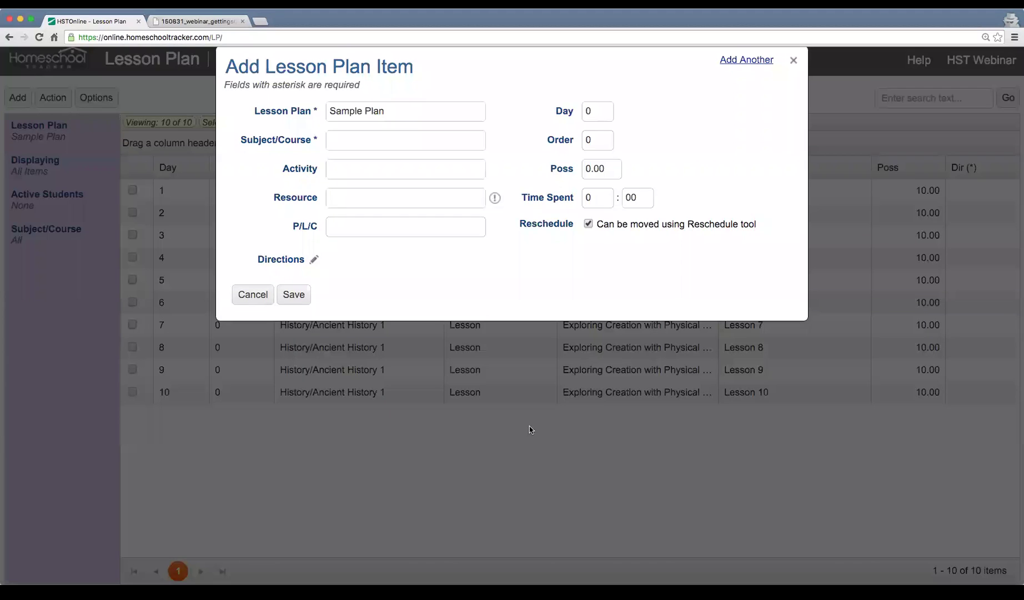
pyautogui.click(367, 141)
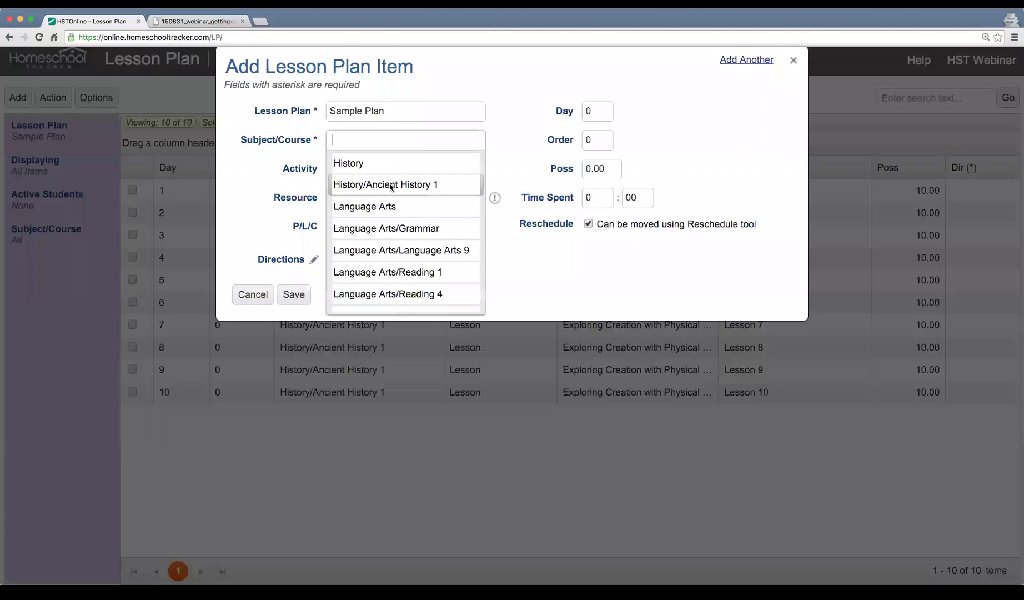
pyautogui.click(379, 184)
pyautogui.click(356, 165)
pyautogui.write('Te')
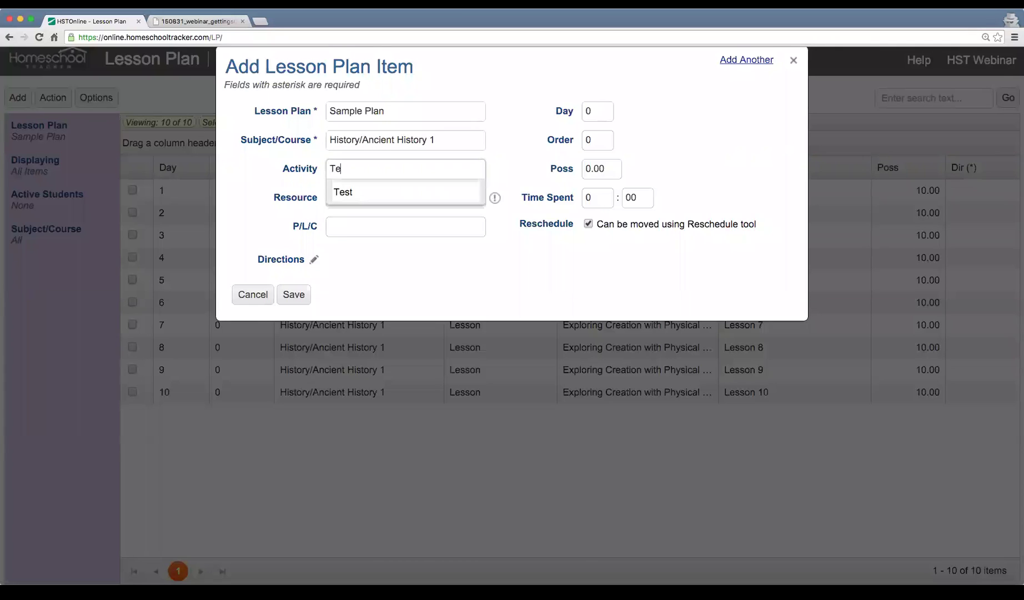
pyautogui.click(347, 192)
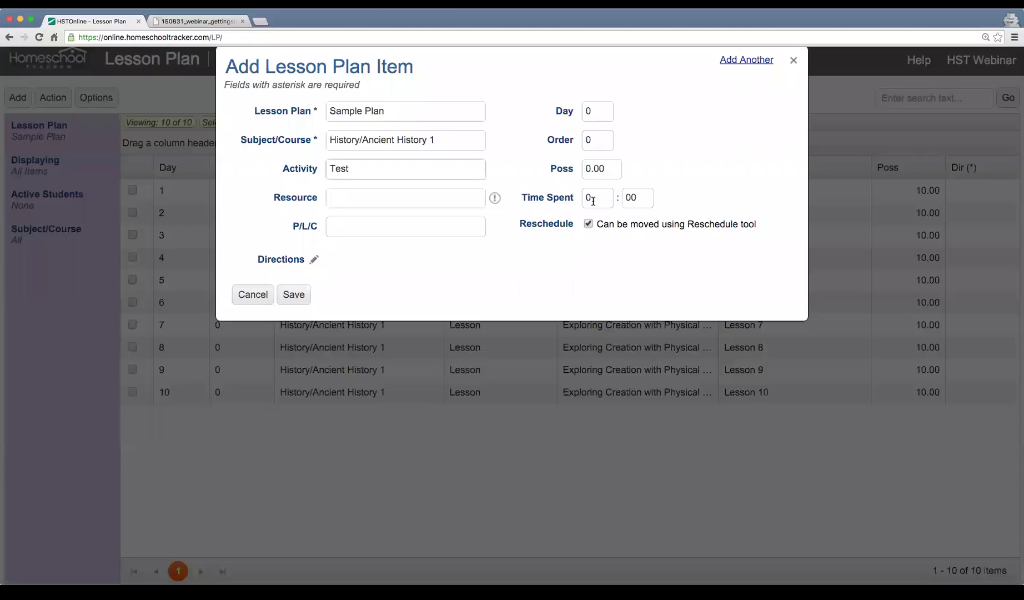
# - Set the test item's possible points to 100 and save it
pyautogui.doubleClick(600, 169)
pyautogui.write('100')
pyautogui.press('Tab')
pyautogui.click(294, 294)
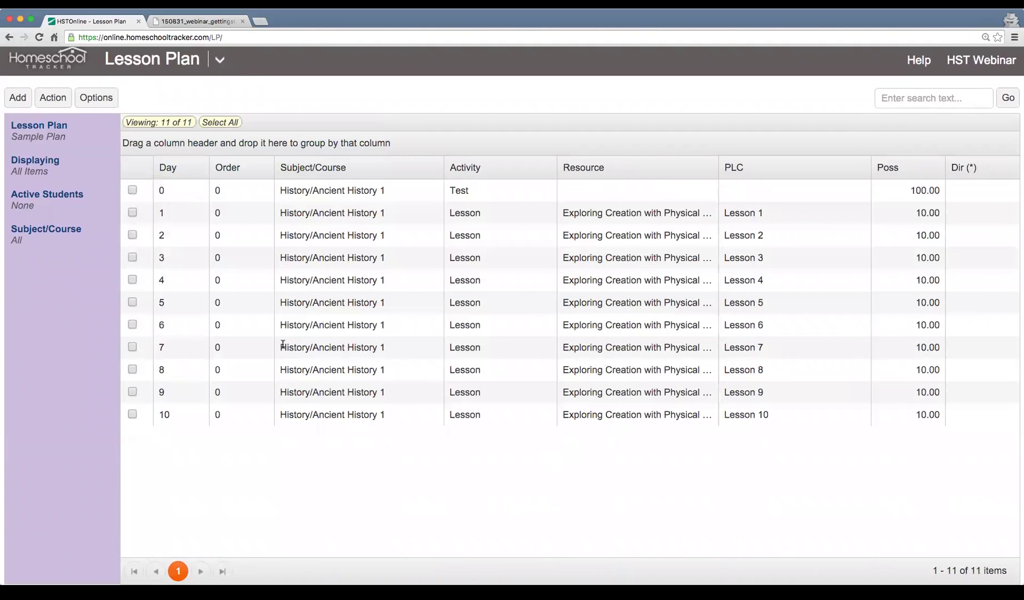
# - Edit the new test item, change its day number to 11 and save it
pyautogui.click(188, 187)
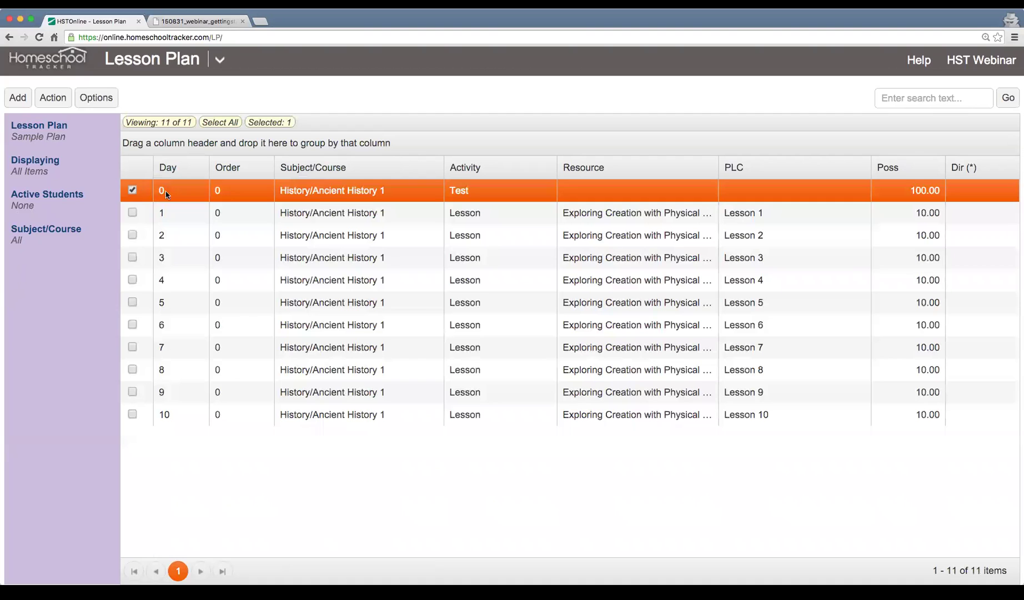
pyautogui.doubleClick(299, 191)
pyautogui.doubleClick(598, 100)
pyautogui.click(293, 284)
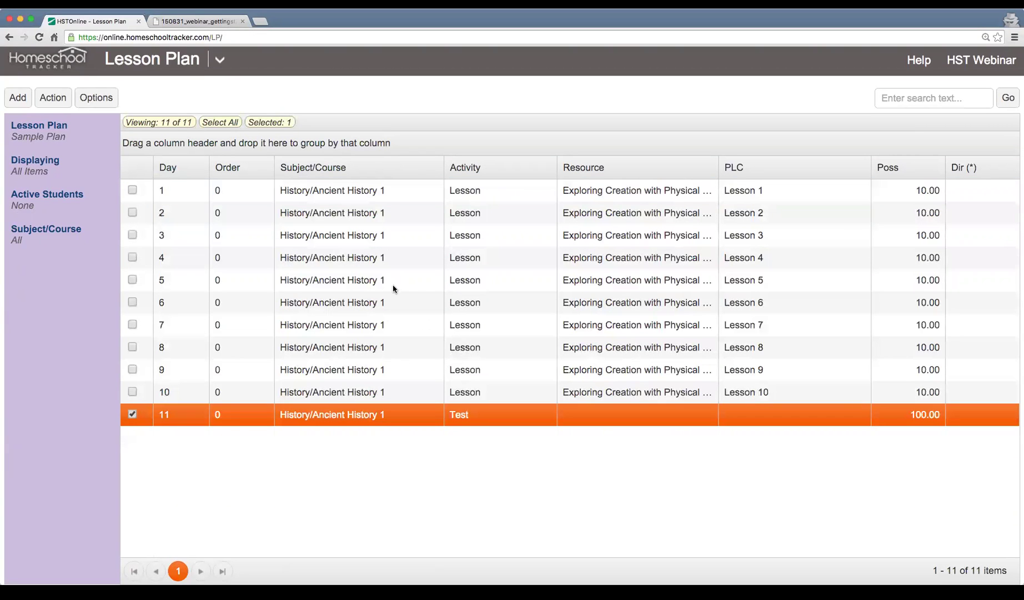
# - Open the sharing form for all items of the Sample Plan lesson plan, and close it without submitting
pyautogui.click(330, 194)
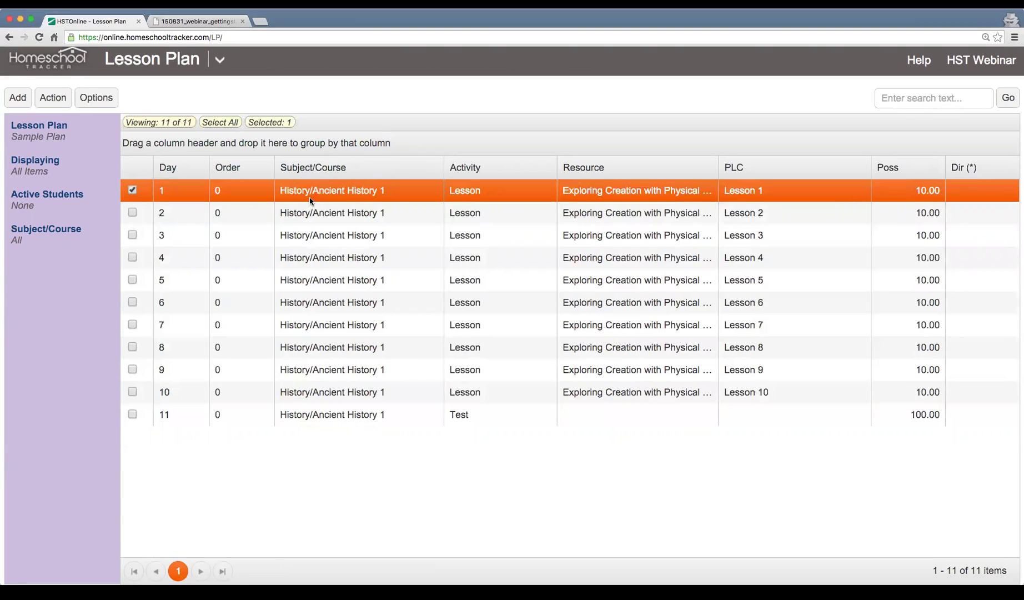
pyautogui.click(493, 417)
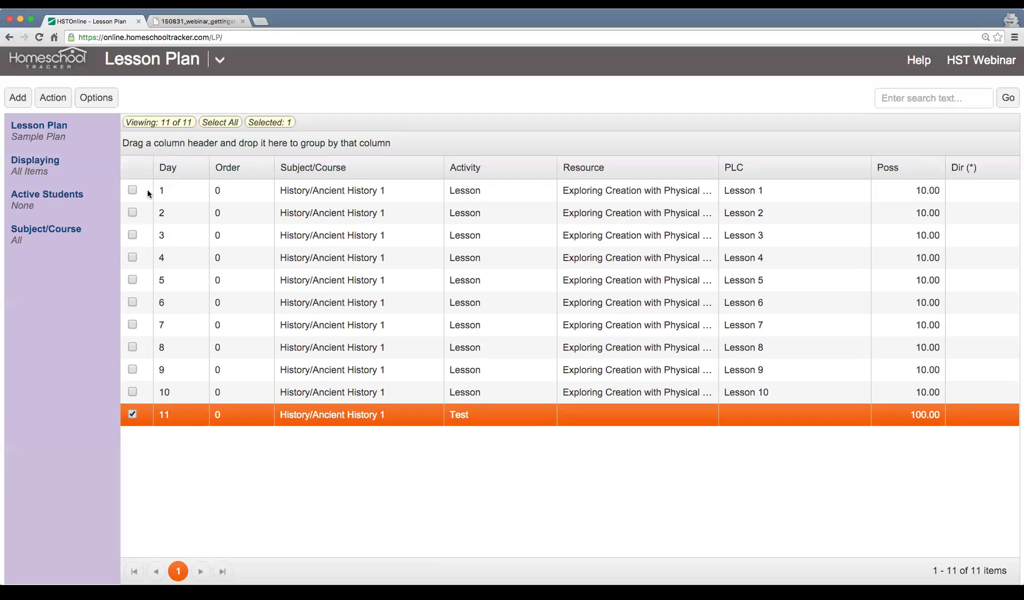
pyautogui.click(220, 122)
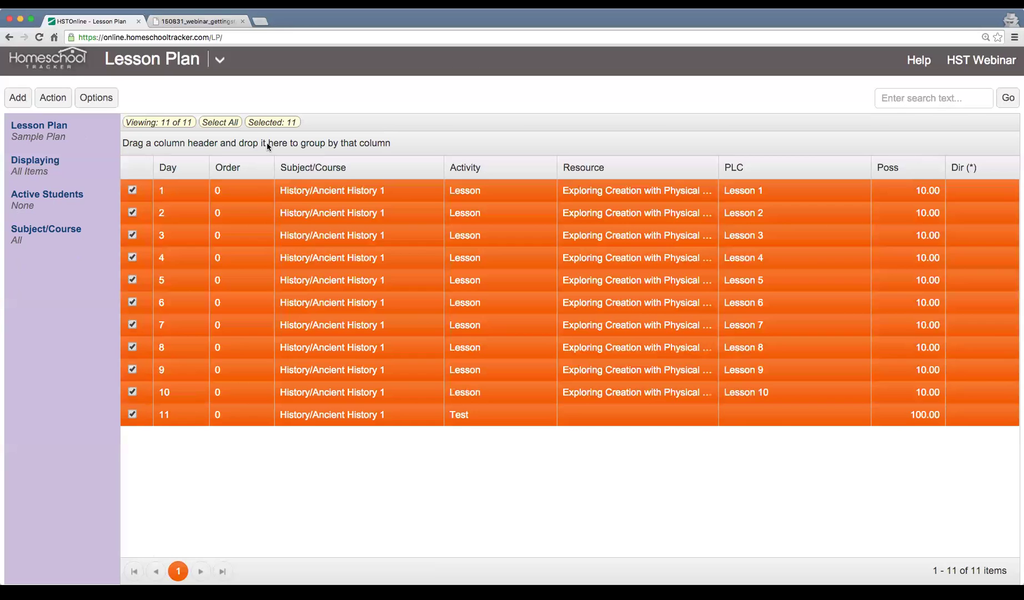
pyautogui.click(52, 98)
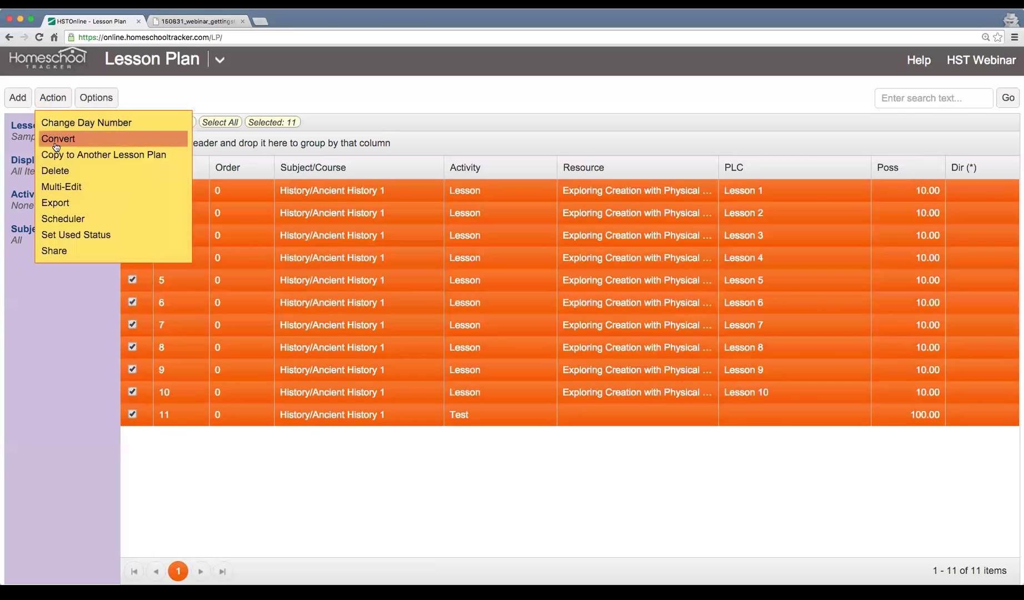
pyautogui.click(77, 252)
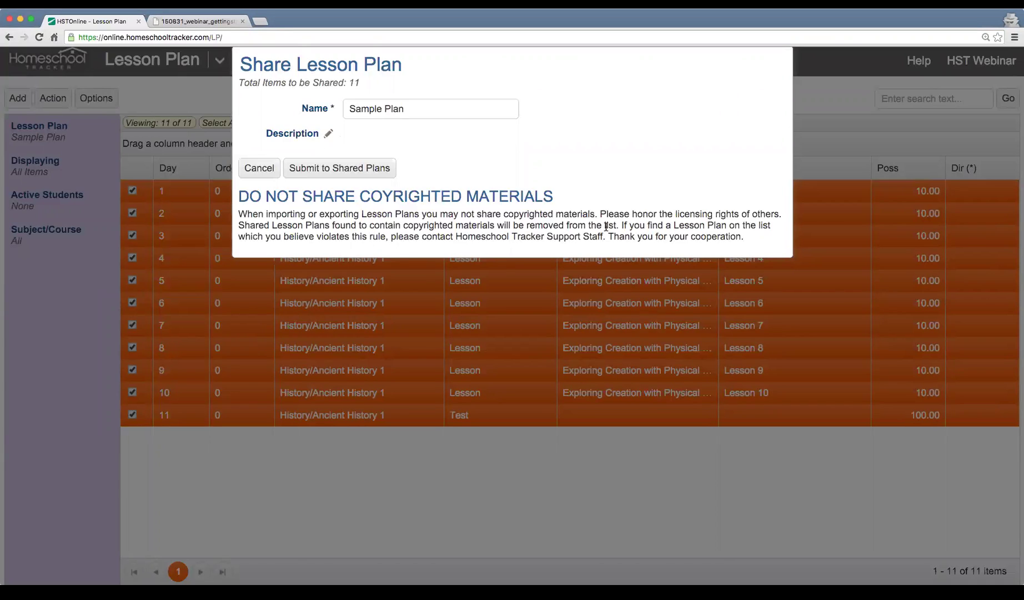
pyautogui.click(259, 171)
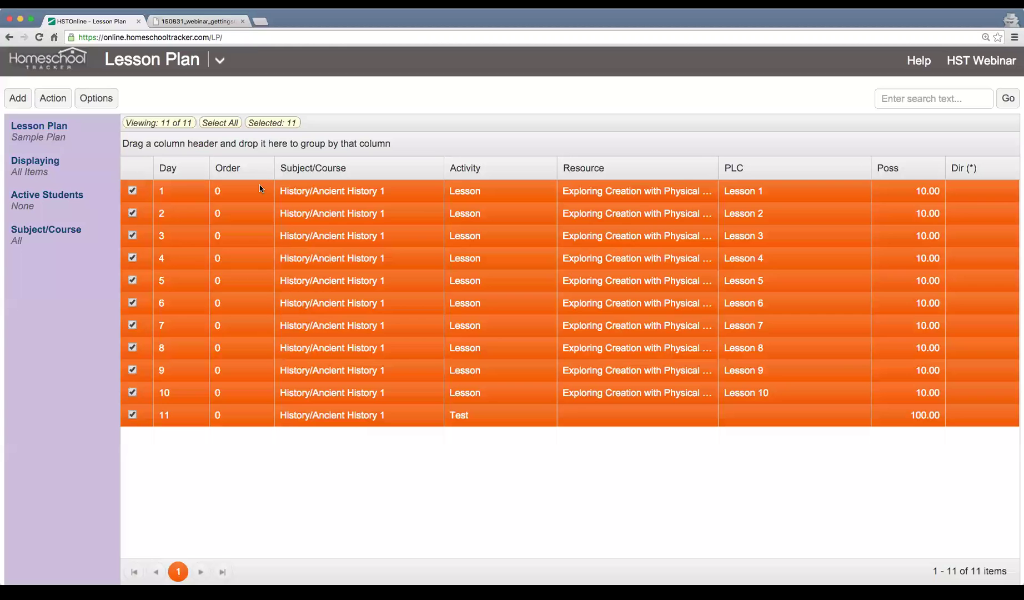
# - Switch to the webinar PDF, highlight "Import a Lesson Plan" on the Lesson Plans slide, and return to Homeschool Tracker
pyautogui.click(194, 21)
pyautogui.scroll(-1, 489, 344)
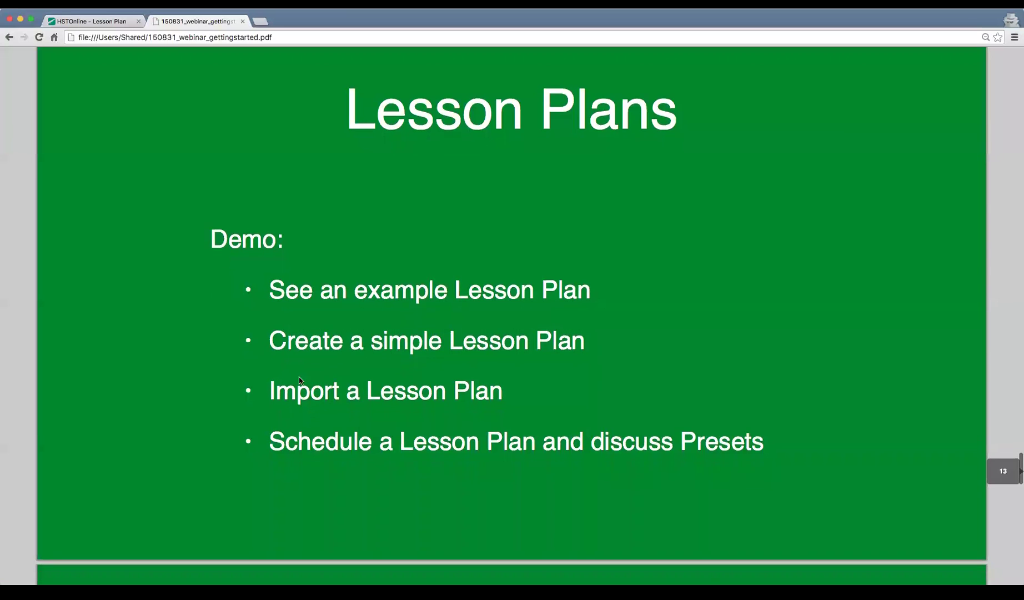
pyautogui.moveTo(271, 391); pyautogui.dragTo(507, 396)
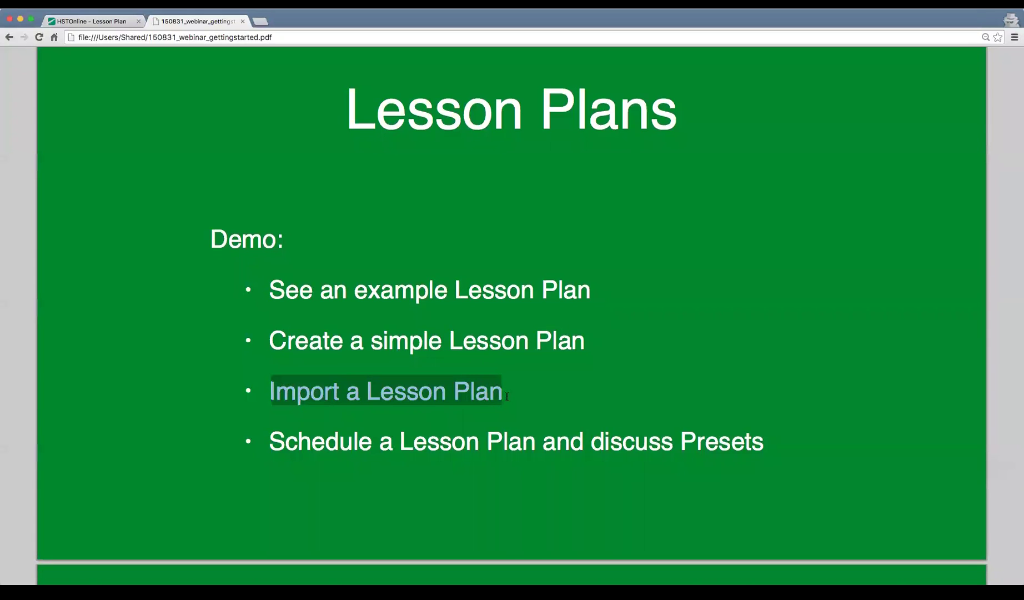
pyautogui.hotkey('ctrl', 'shift', 'Tab')
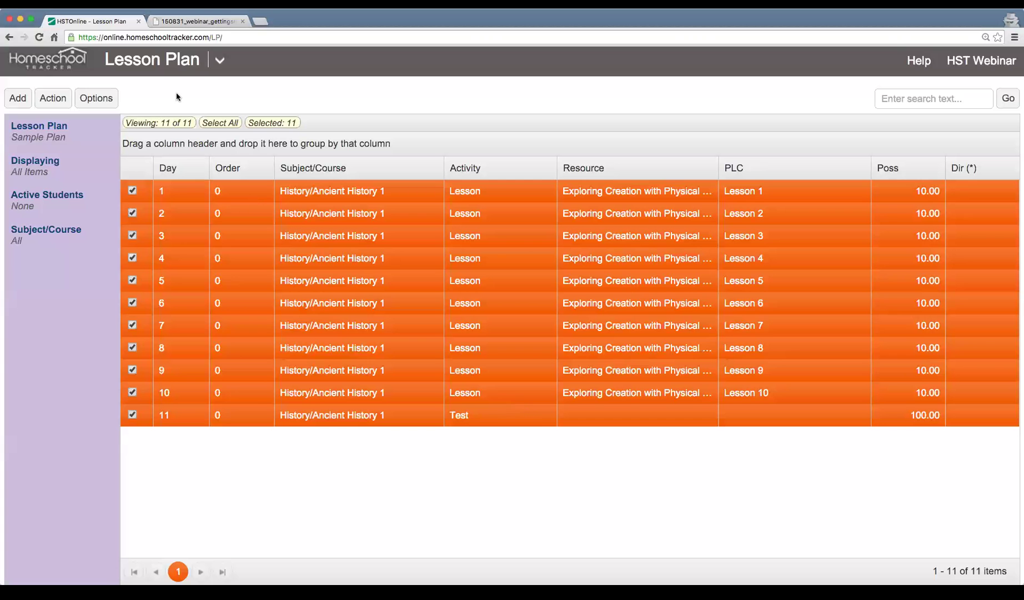
# - Go to Shared Lesson Plans and list all shared plans by running the search with no search text
pyautogui.click(220, 60)
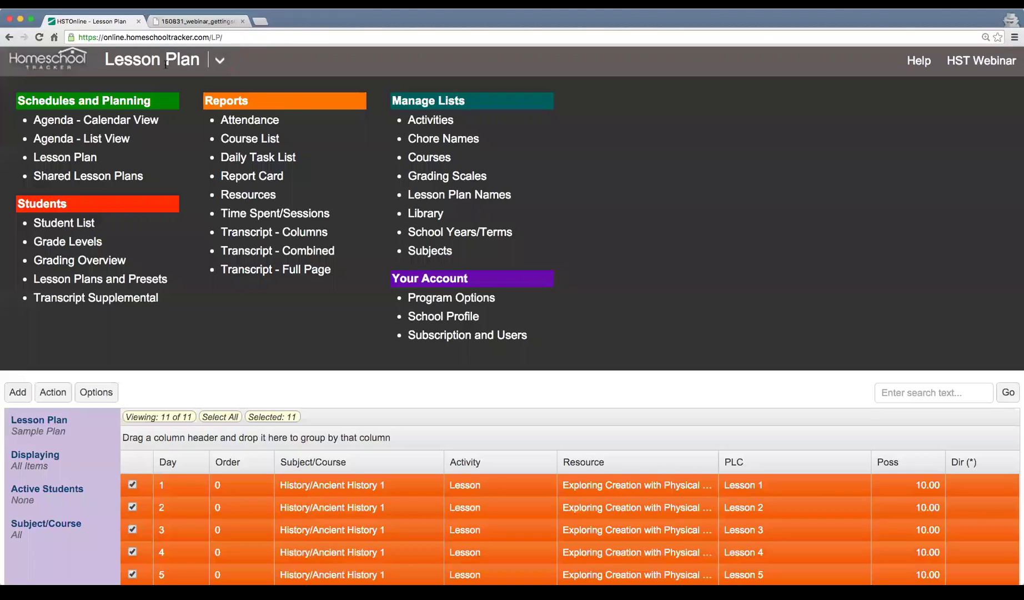
pyautogui.click(86, 179)
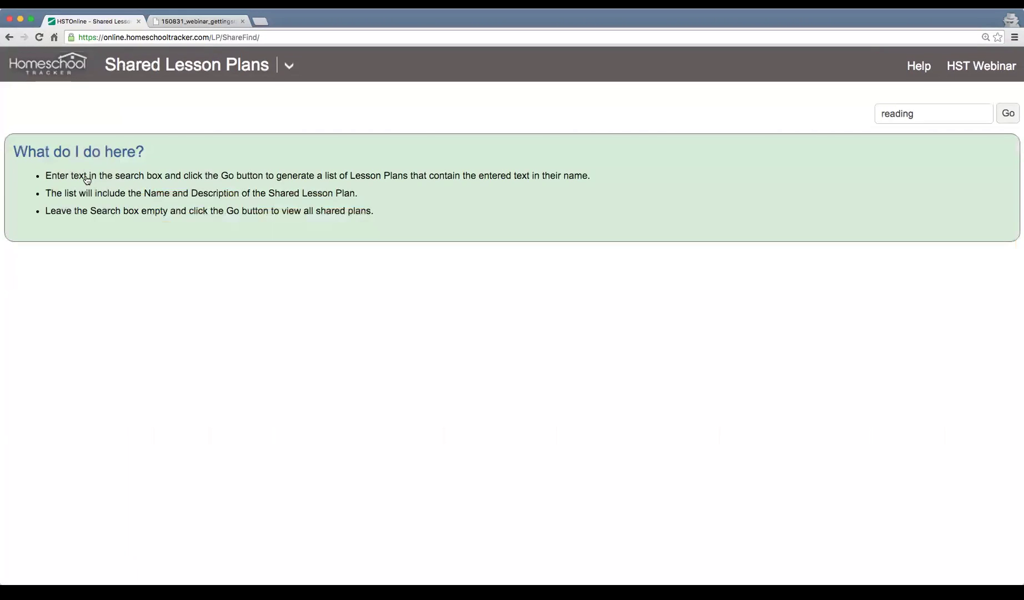
pyautogui.press('super+a')
pyautogui.press('BackSpace')
pyautogui.click(1009, 114)
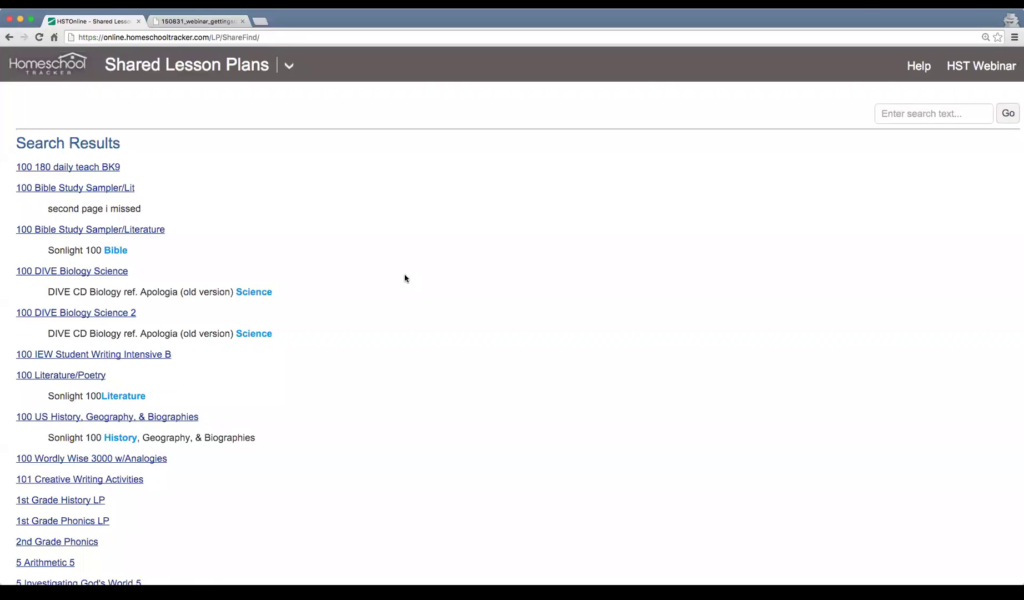
# - Browse the names and descriptions in the full list of shared lesson plans
pyautogui.scroll(-5, 405, 278)
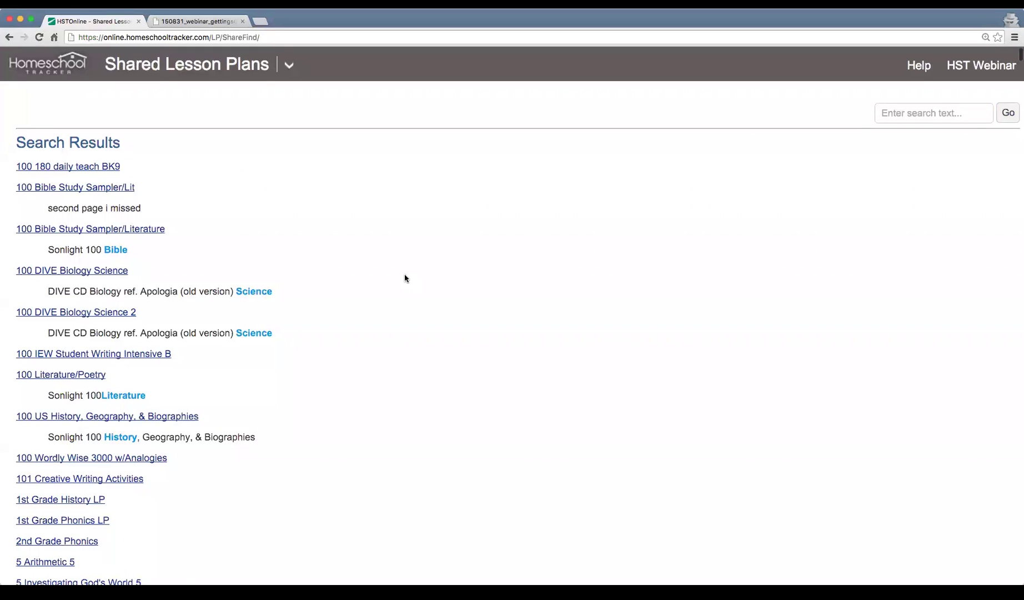
pyautogui.scroll(-20, 404, 277)
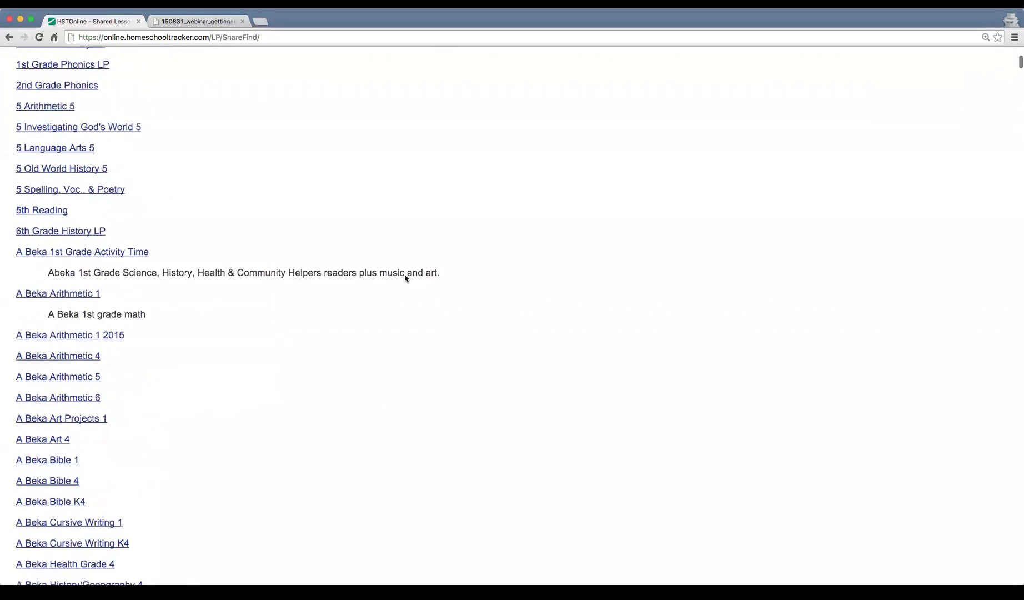
pyautogui.scroll(-20, 405, 278)
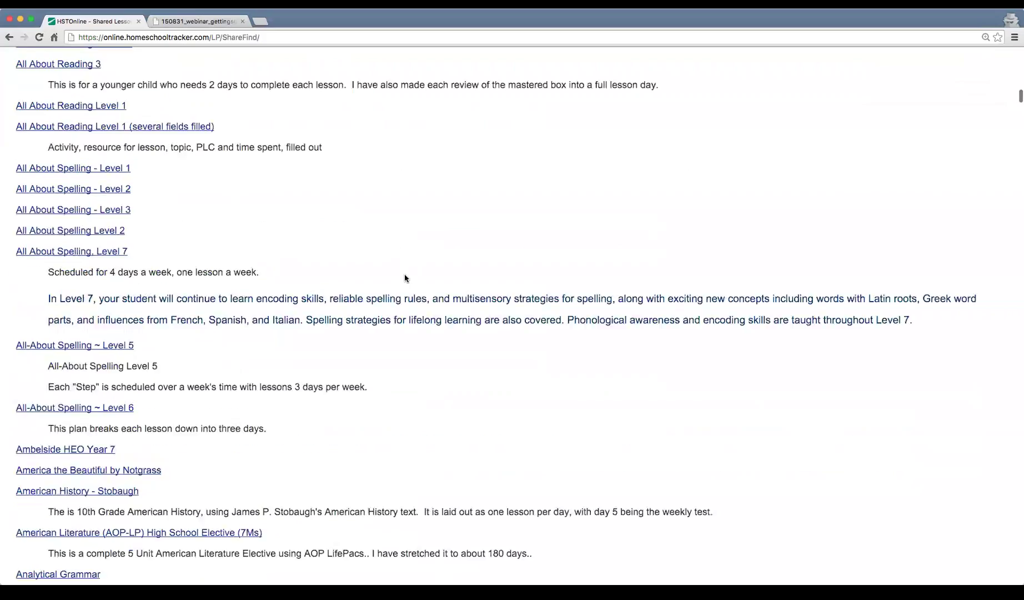
pyautogui.scroll(-20, 405, 278)
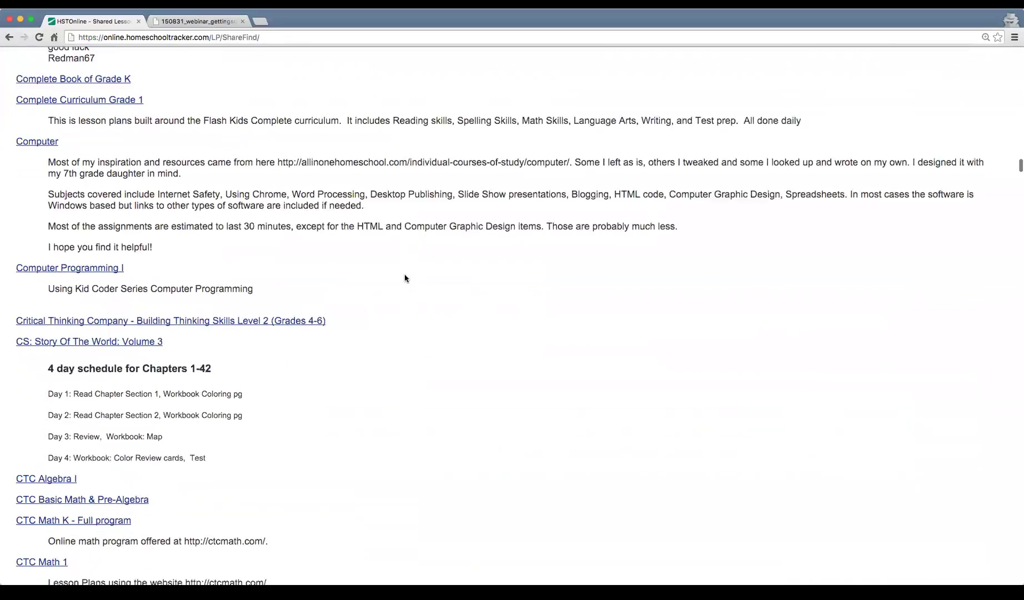
pyautogui.scroll(-10, 404, 278)
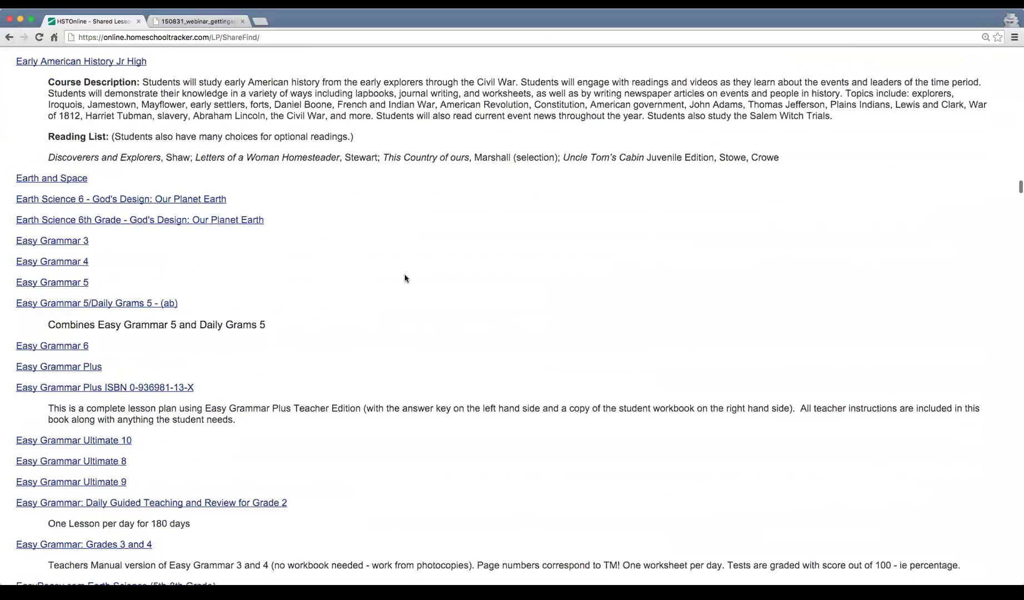
pyautogui.scroll(-3, 405, 278)
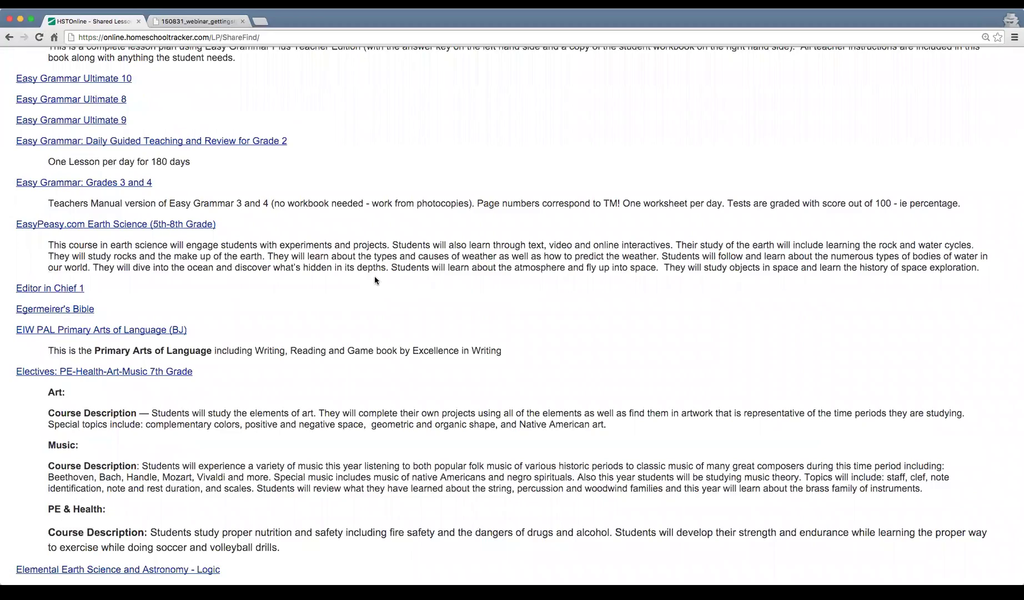
pyautogui.scroll(-15, 543, 273)
pyautogui.scroll(-20, 543, 273)
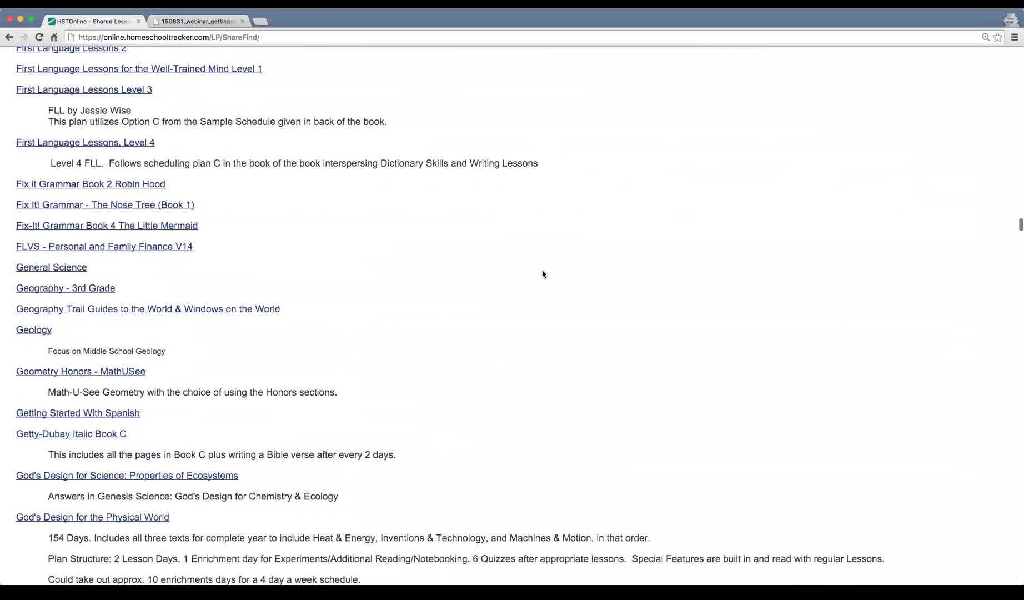
pyautogui.scroll(20, 544, 273)
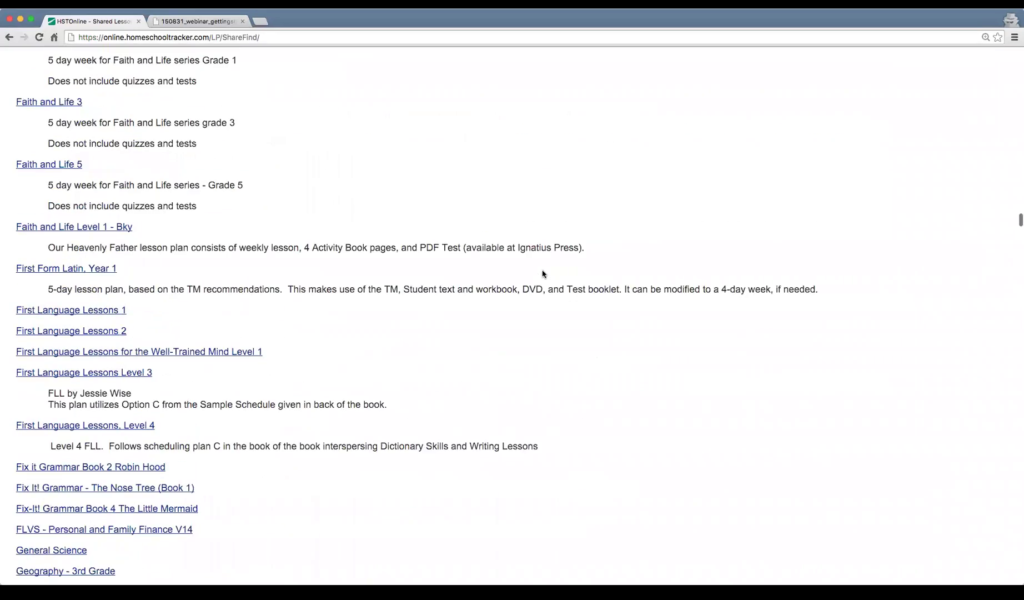
pyautogui.scroll(20, 544, 274)
pyautogui.scroll(20, 544, 273)
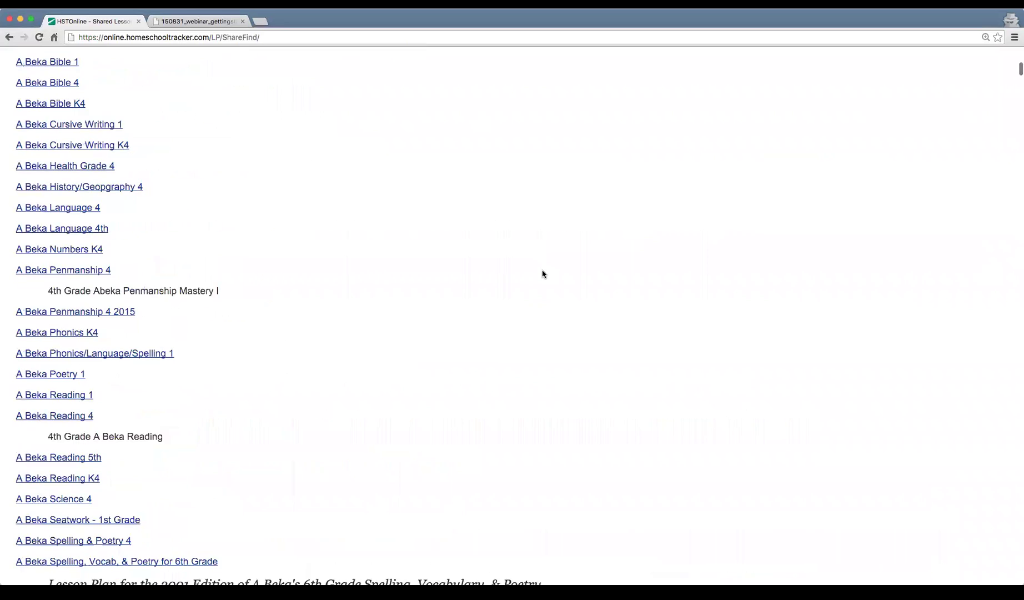
# - Search the shared lesson plans for "reading" and open the preview of Usborn First Reading Level 1
pyautogui.click(937, 115)
pyautogui.write('reading')
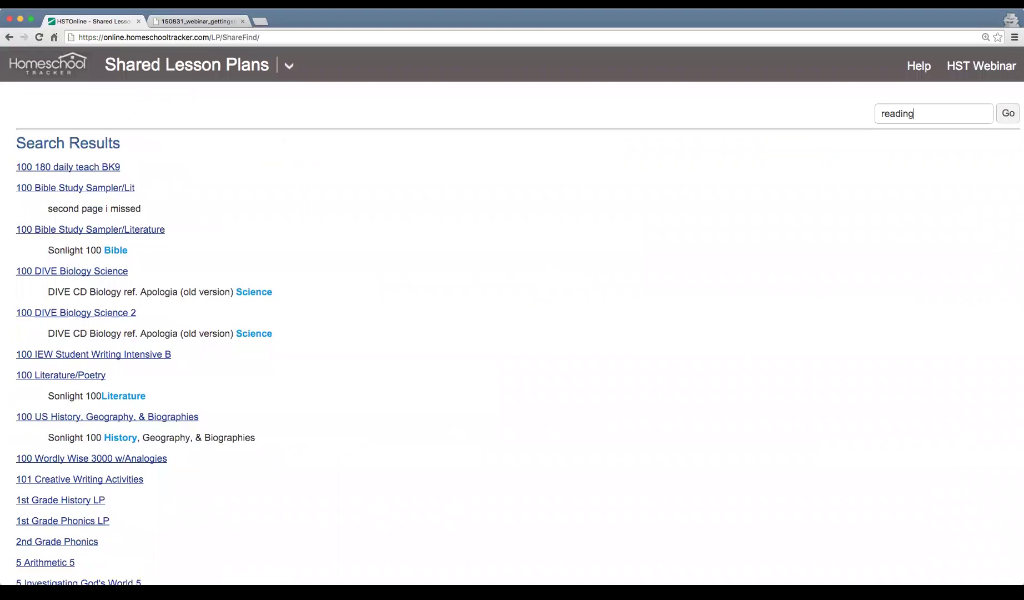
pyautogui.press('Return')
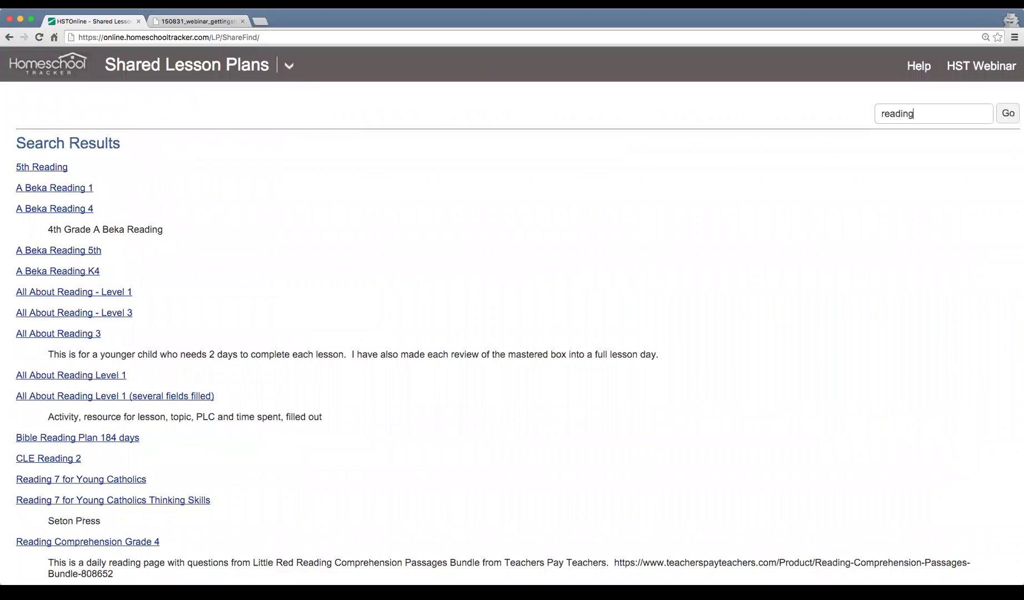
pyautogui.scroll(-10, 489, 295)
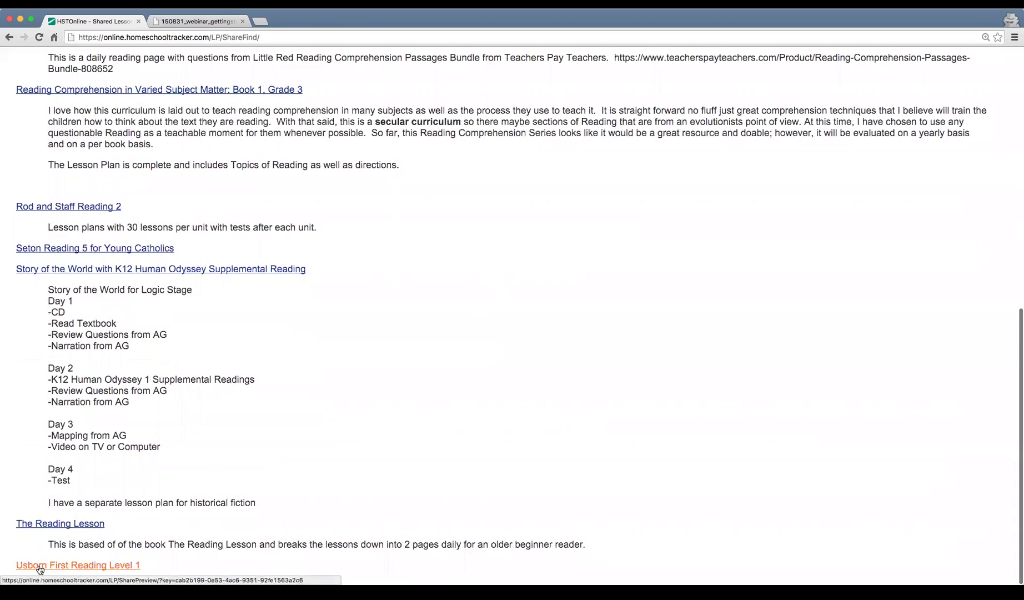
pyautogui.click(77, 565)
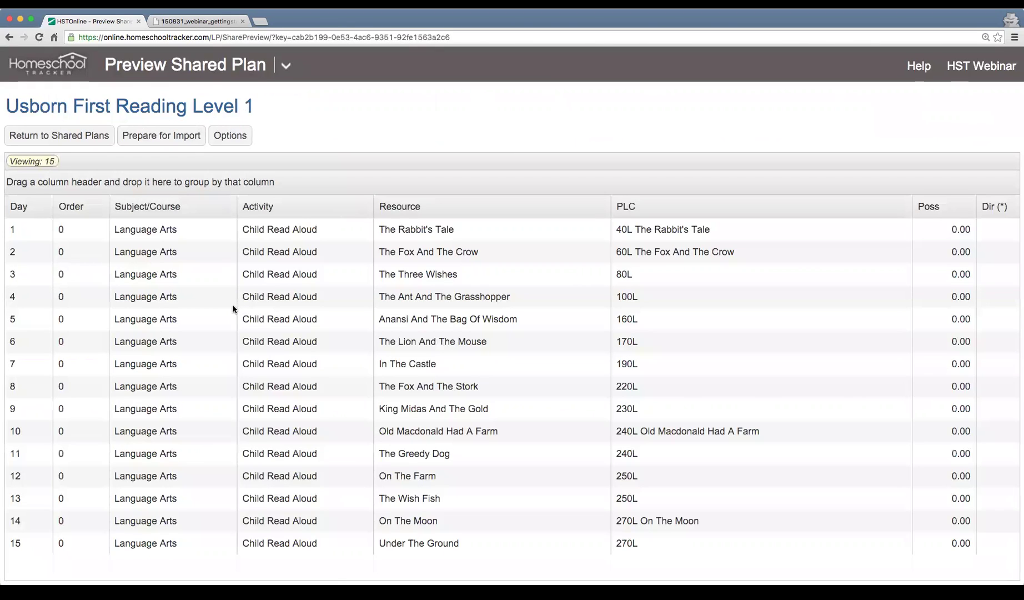
# - Prepare the previewed shared plan for import, name the new lesson plan "Reading 1", and select all its items
pyautogui.scroll(-1, 232, 312)
pyautogui.scroll(1, 229, 310)
pyautogui.click(180, 138)
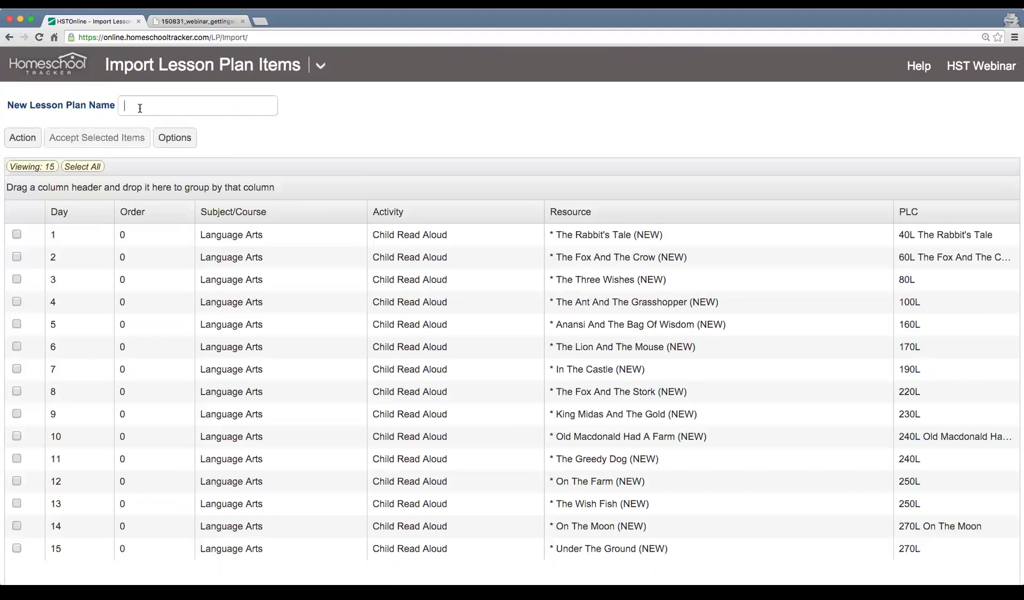
pyautogui.write('Reading 1')
pyautogui.click(82, 166)
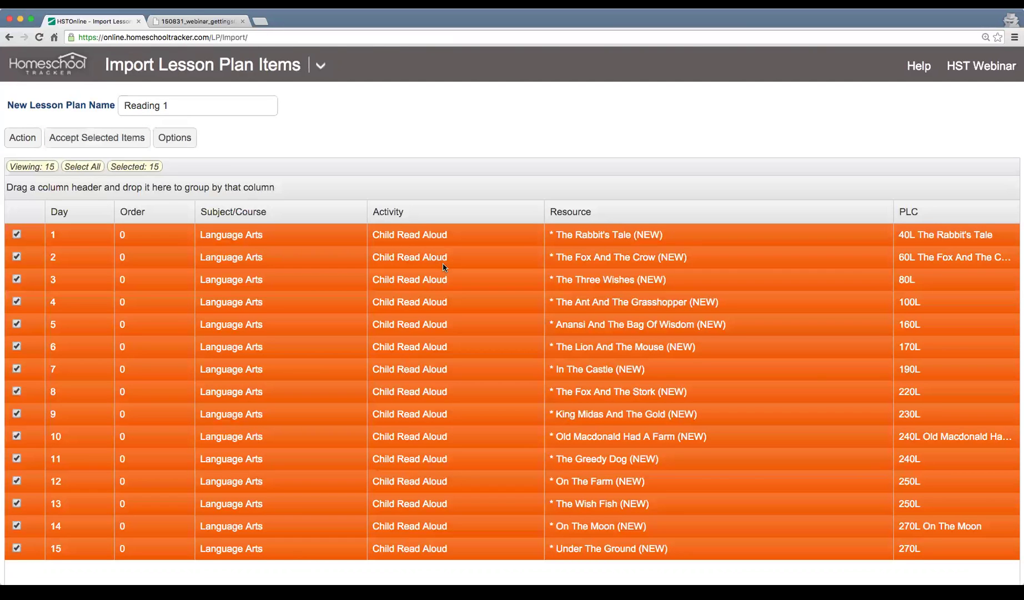
# - Multi-edit the selected items' Subject/Course to Language Arts/Reading 1, and accept them to import the lesson plan
pyautogui.scroll(-1, 444, 267)
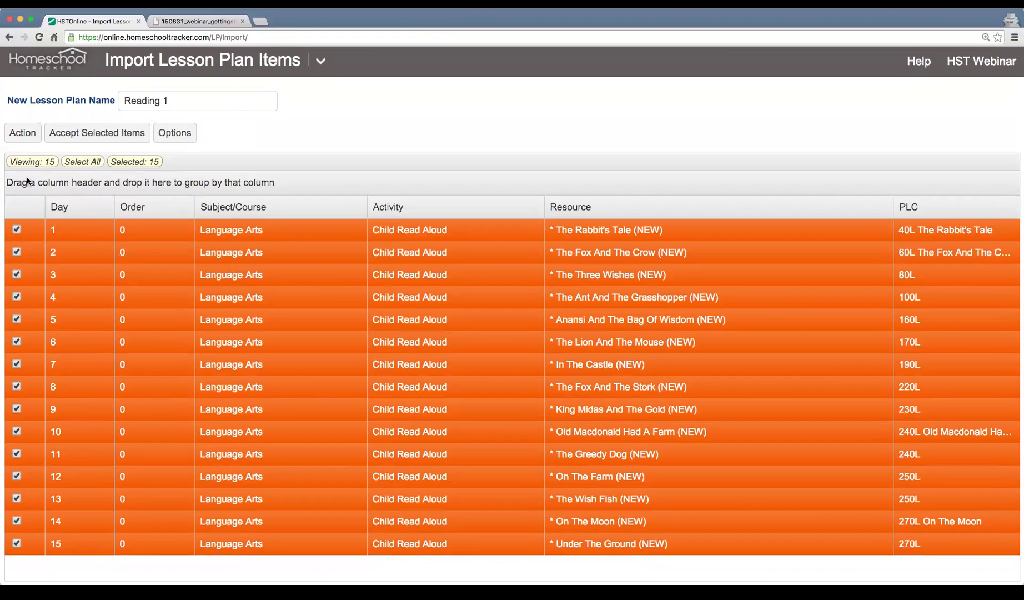
pyautogui.click(25, 134)
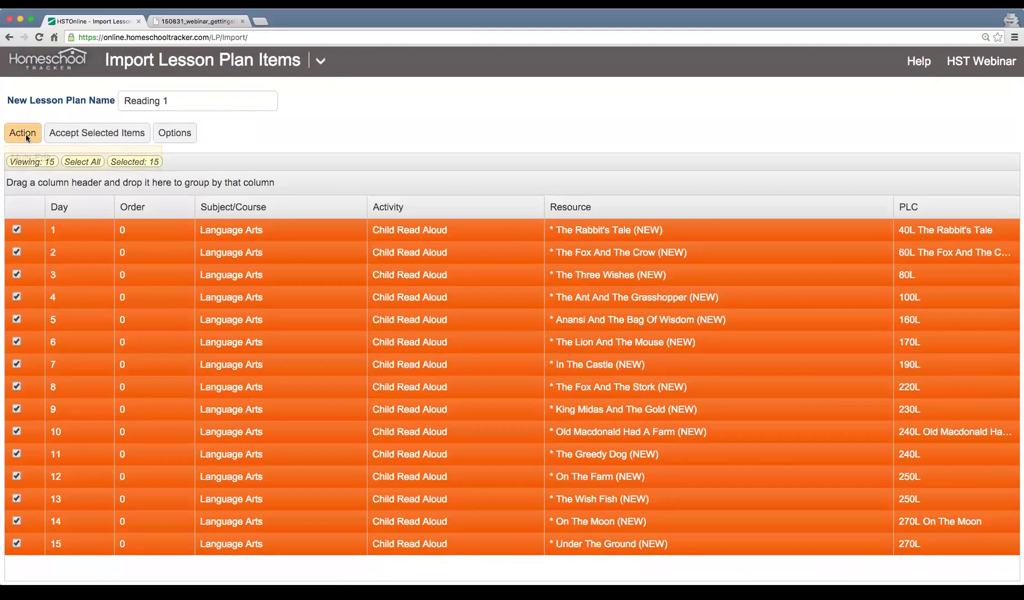
pyautogui.click(30, 158)
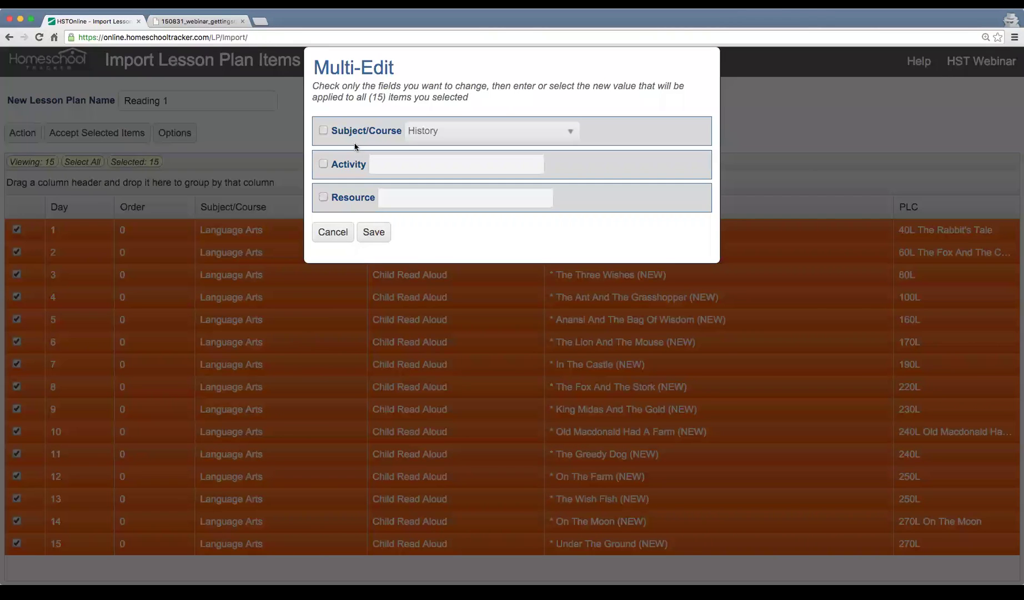
pyautogui.click(324, 131)
pyautogui.click(475, 131)
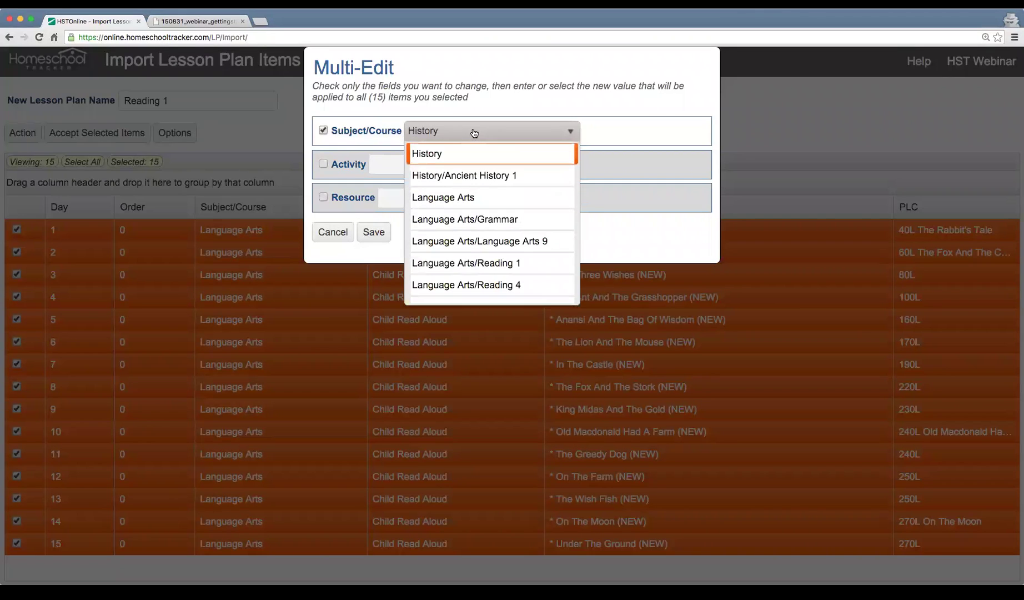
pyautogui.scroll(-5, 497, 209)
pyautogui.scroll(3, 496, 210)
pyautogui.scroll(2, 496, 210)
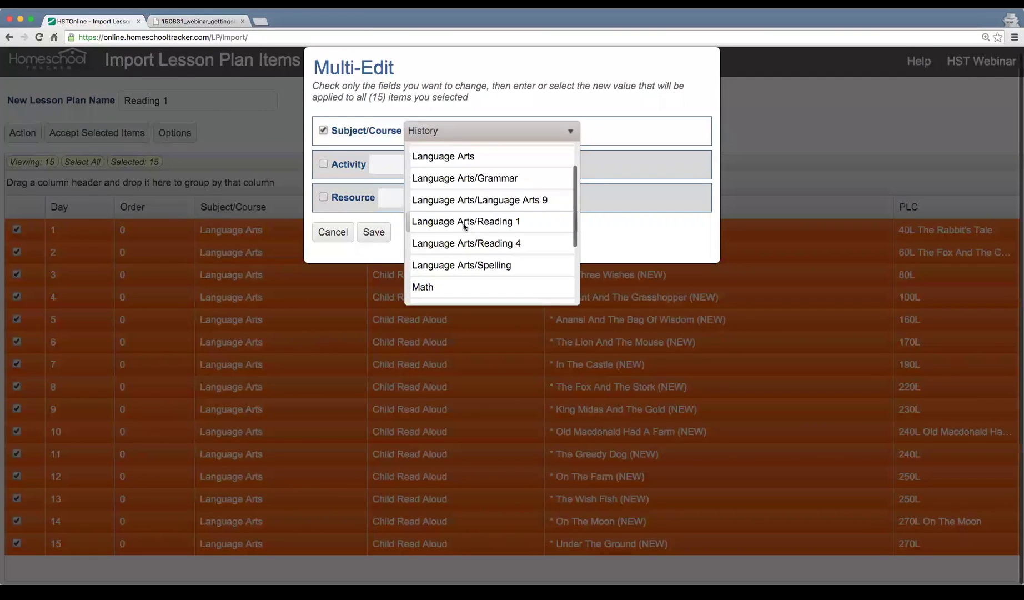
pyautogui.click(534, 225)
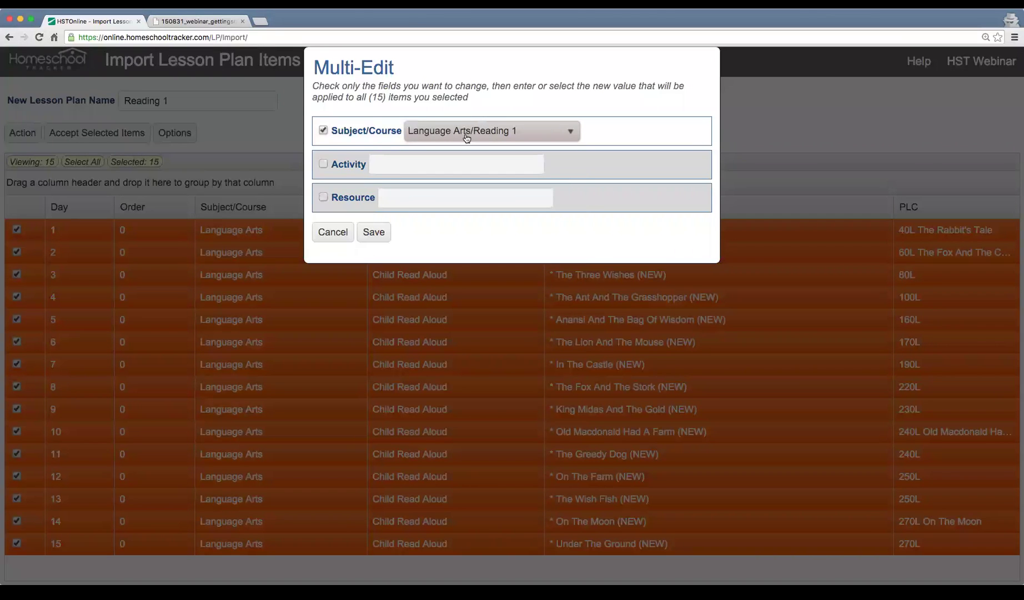
pyautogui.click(374, 232)
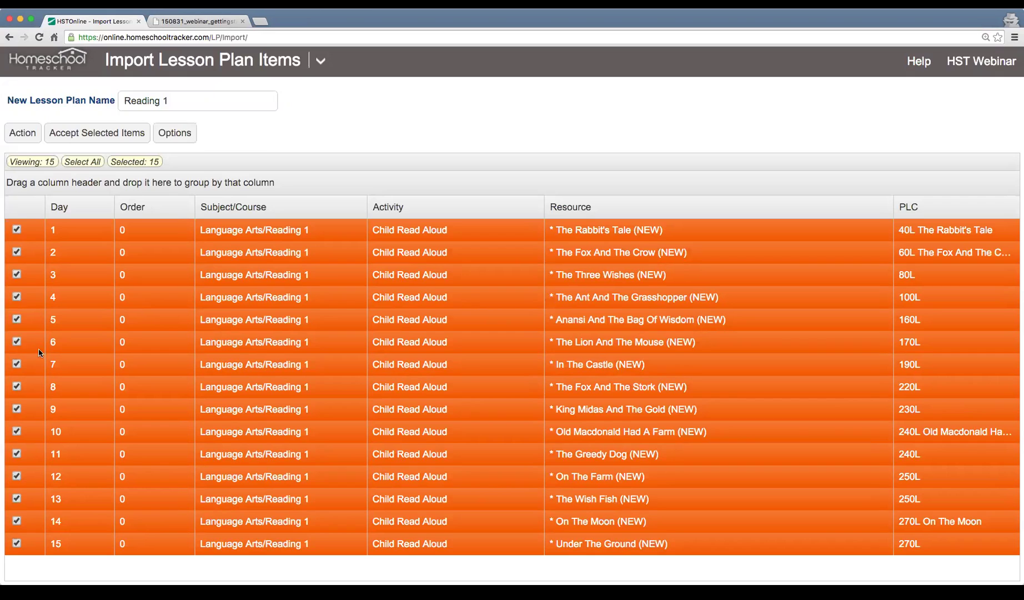
pyautogui.click(92, 136)
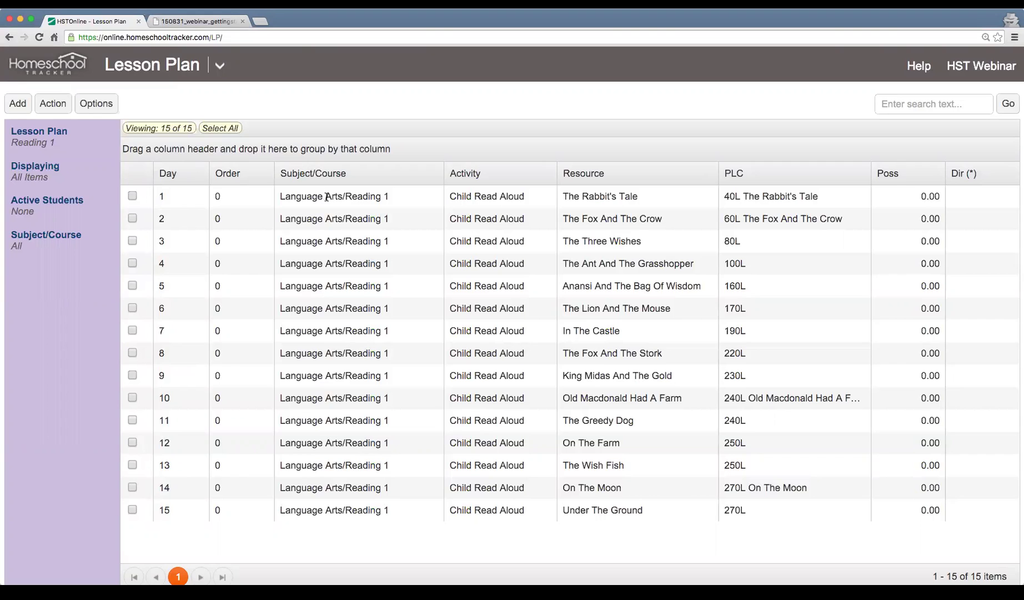
# - Switch to the webinar slides PDF, highlight "Schedule a Lesson Plan and discuss Presets", and return to the Reading 1 lesson plan
pyautogui.click(199, 21)
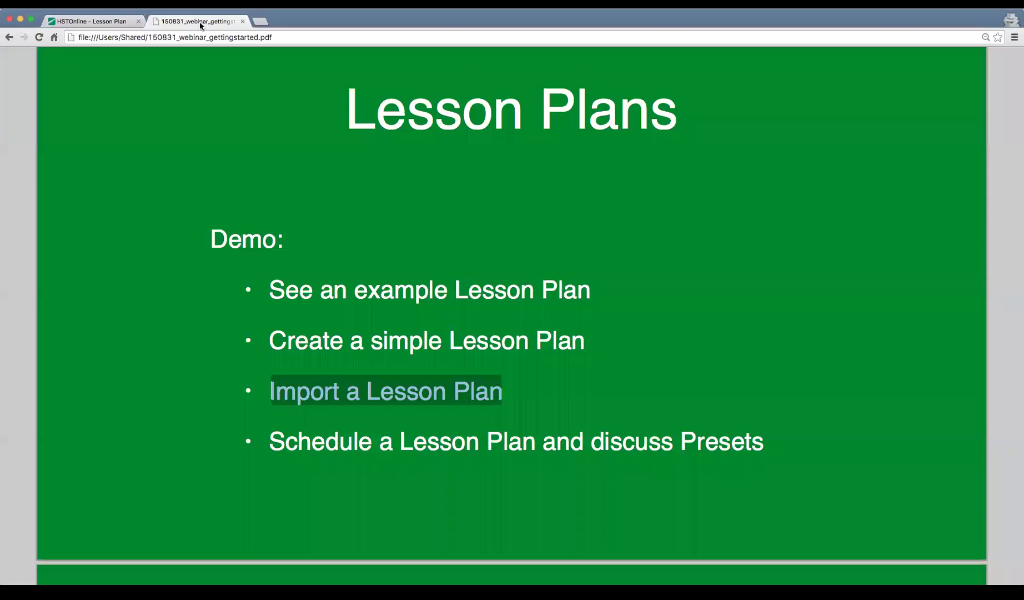
pyautogui.click(456, 395)
pyautogui.moveTo(276, 445); pyautogui.dragTo(761, 453)
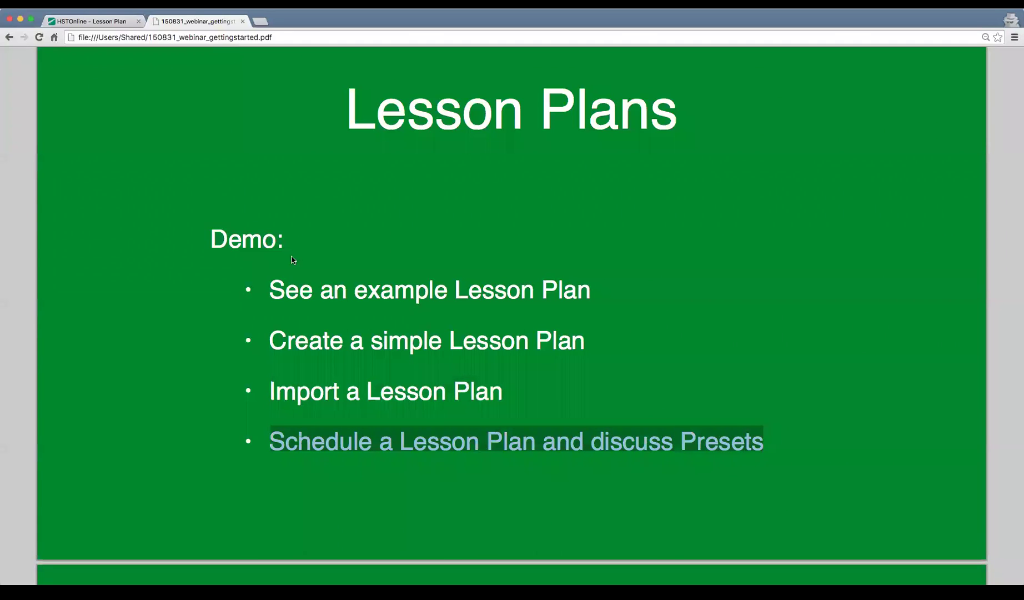
pyautogui.click(87, 23)
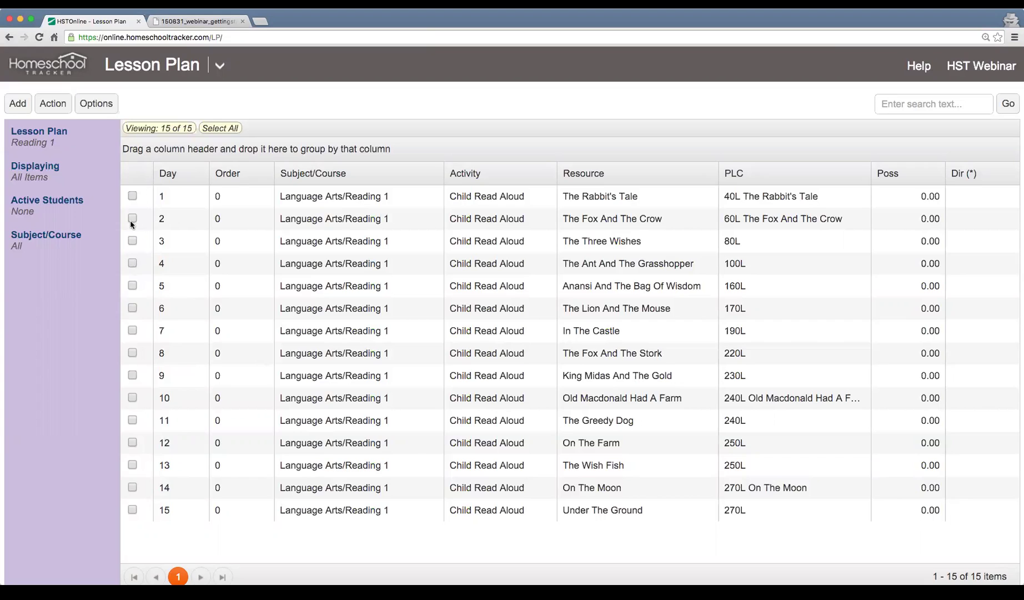
# - Send the Reading 1 items for days 1 through 5 to the Scheduler and assign them to the first listed student
pyautogui.click(132, 196)
pyautogui.click(132, 218)
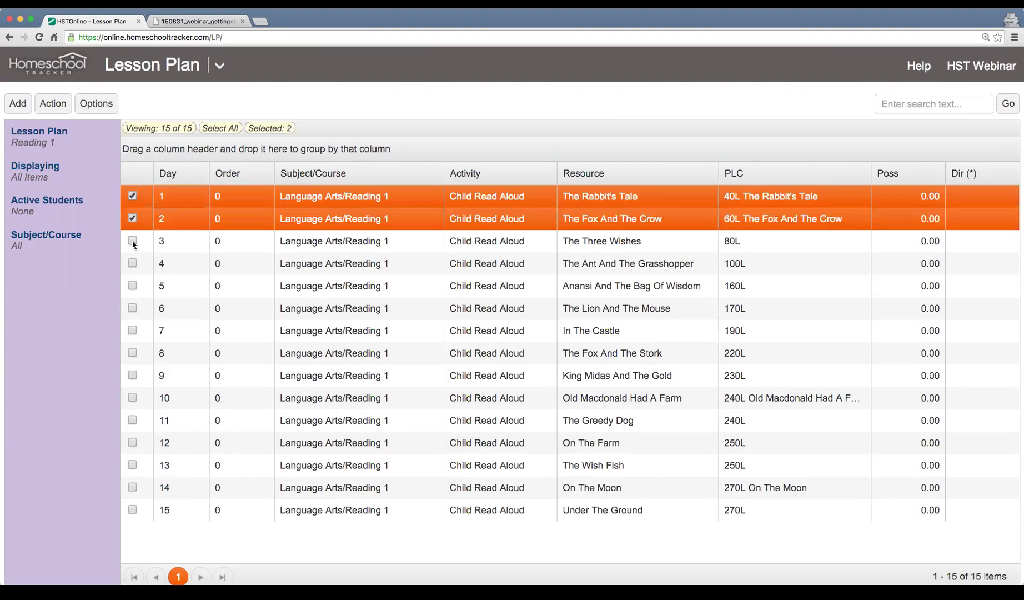
pyautogui.click(133, 241)
pyautogui.click(132, 264)
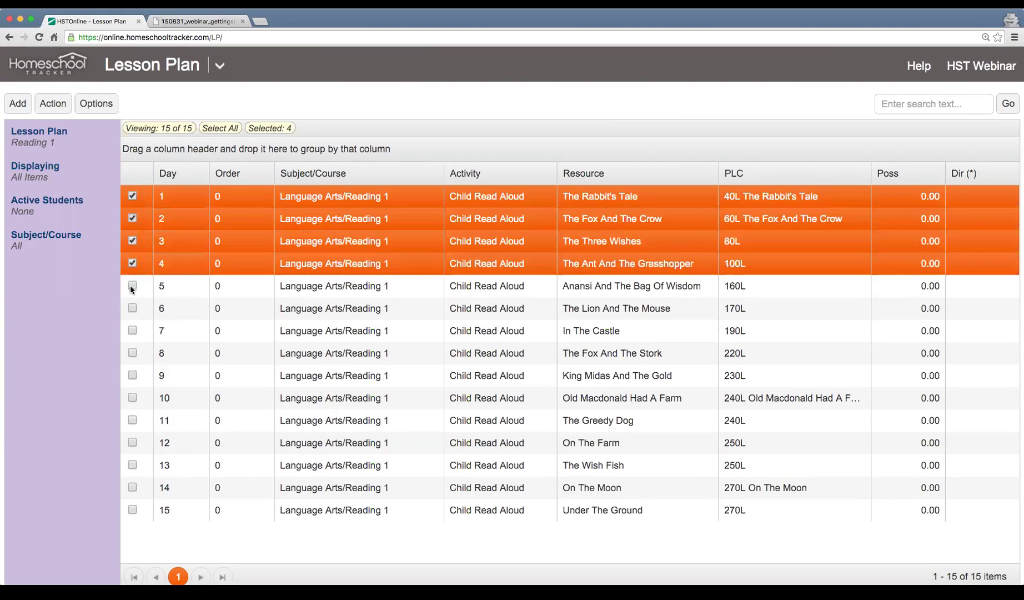
pyautogui.click(133, 285)
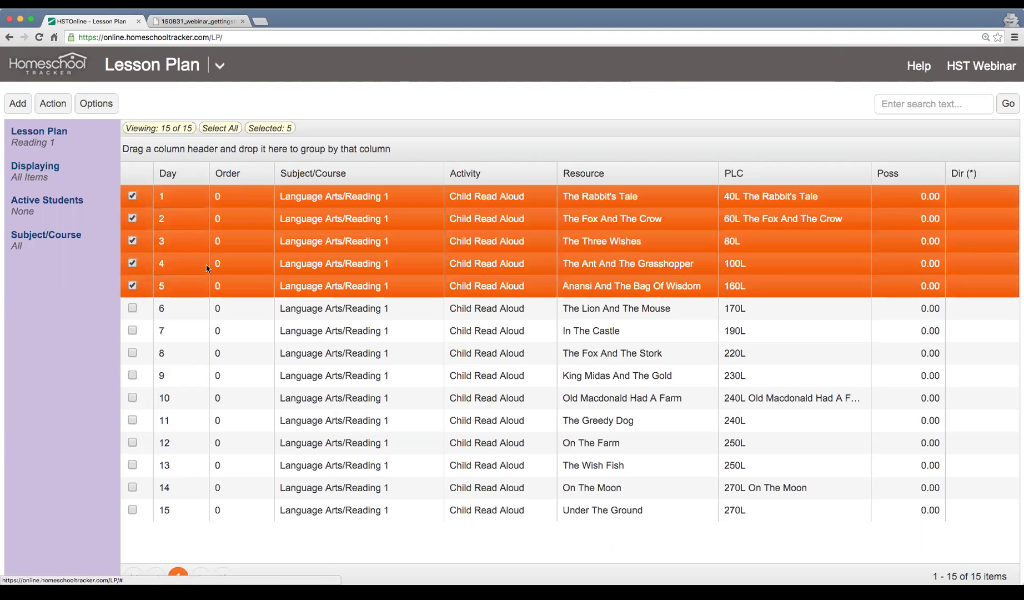
pyautogui.click(53, 105)
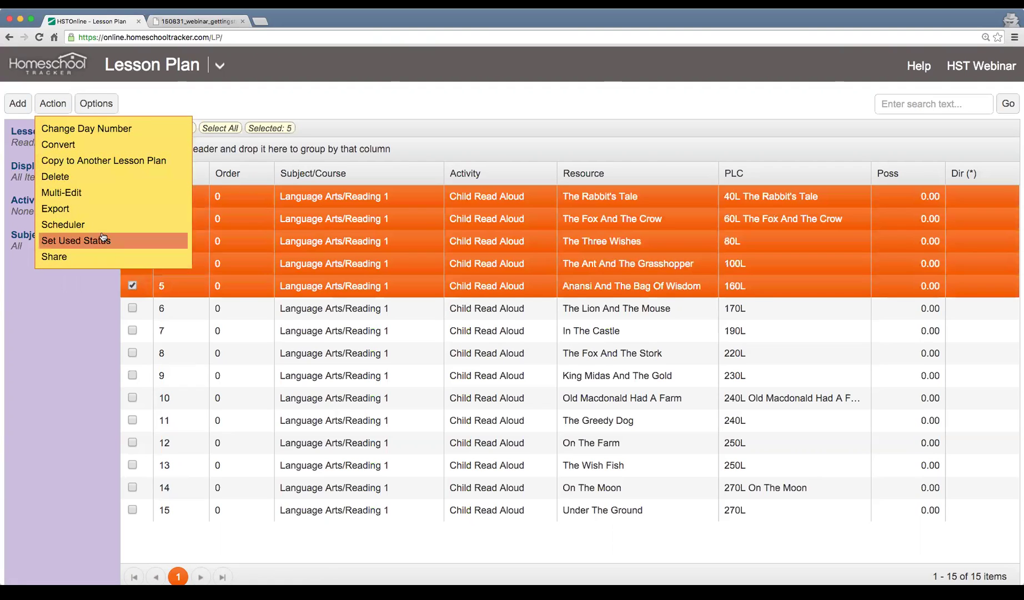
pyautogui.click(161, 225)
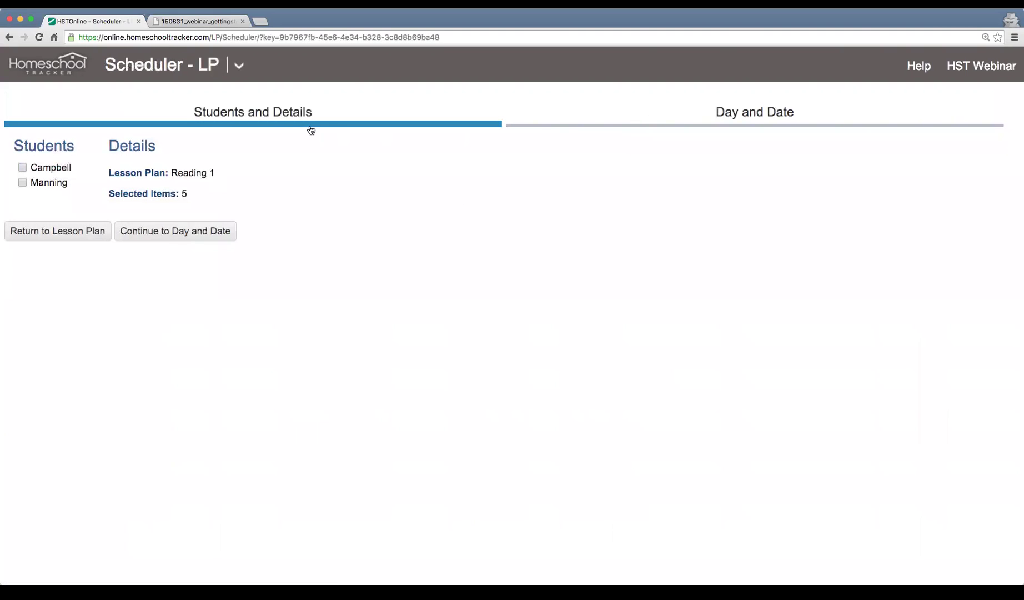
pyautogui.click(63, 173)
pyautogui.click(176, 233)
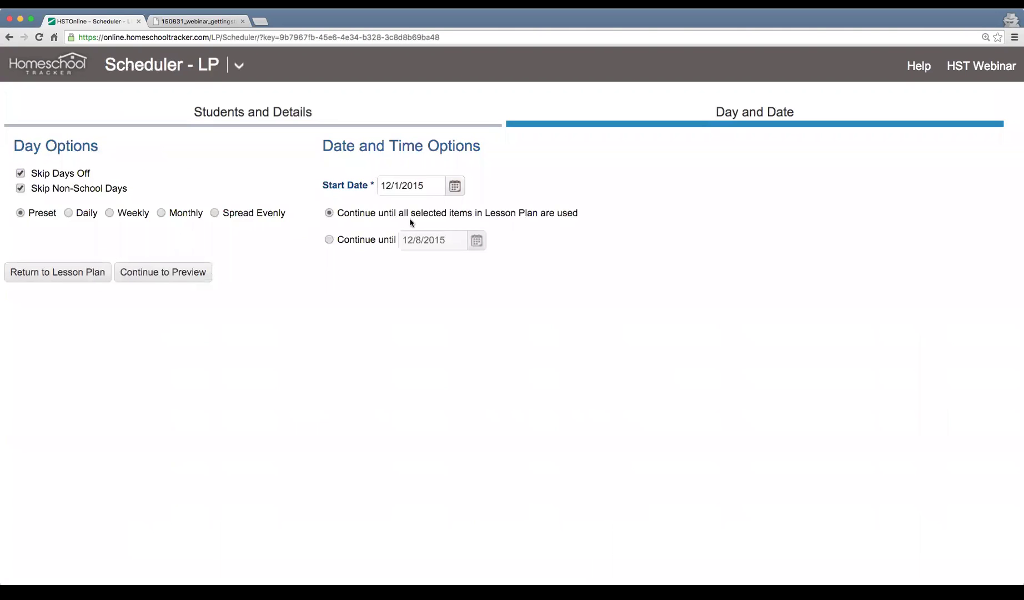
# - Schedule the items from 11/30/2015 until all selected items are used, and accept all the previewed assignments
pyautogui.click(454, 187)
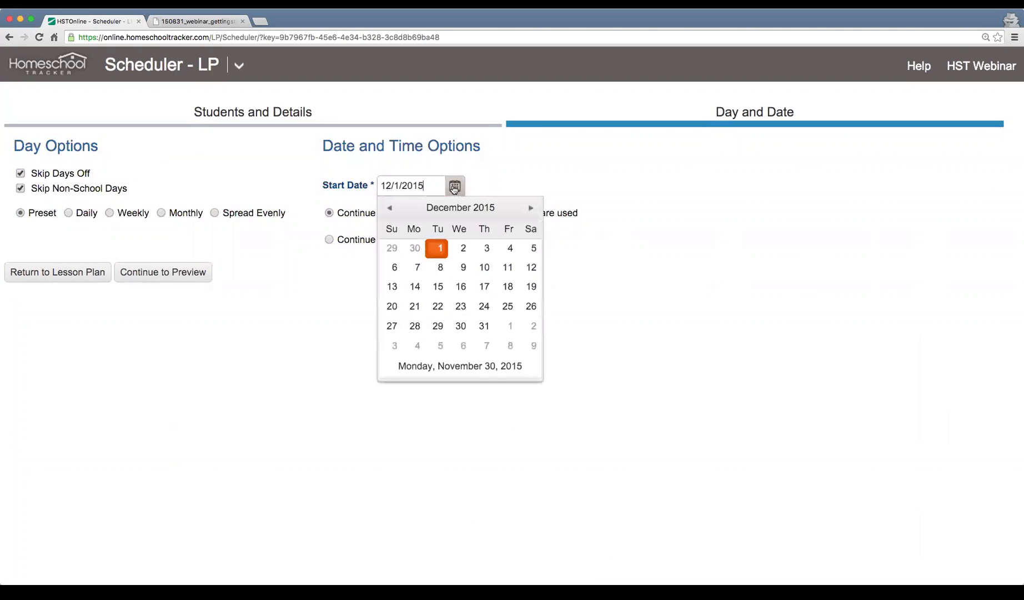
pyautogui.click(417, 249)
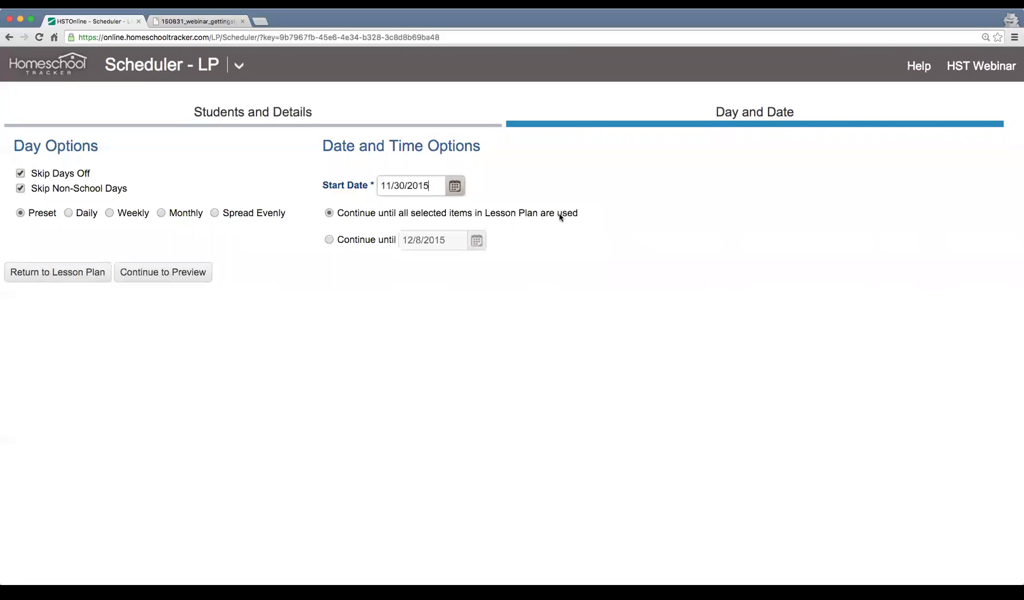
pyautogui.click(329, 214)
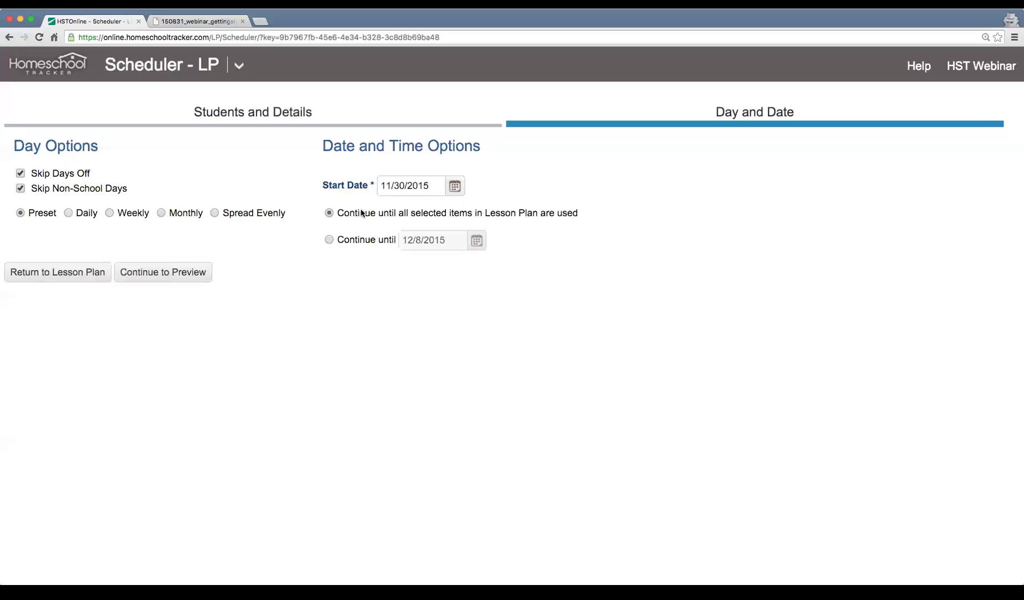
pyautogui.click(148, 280)
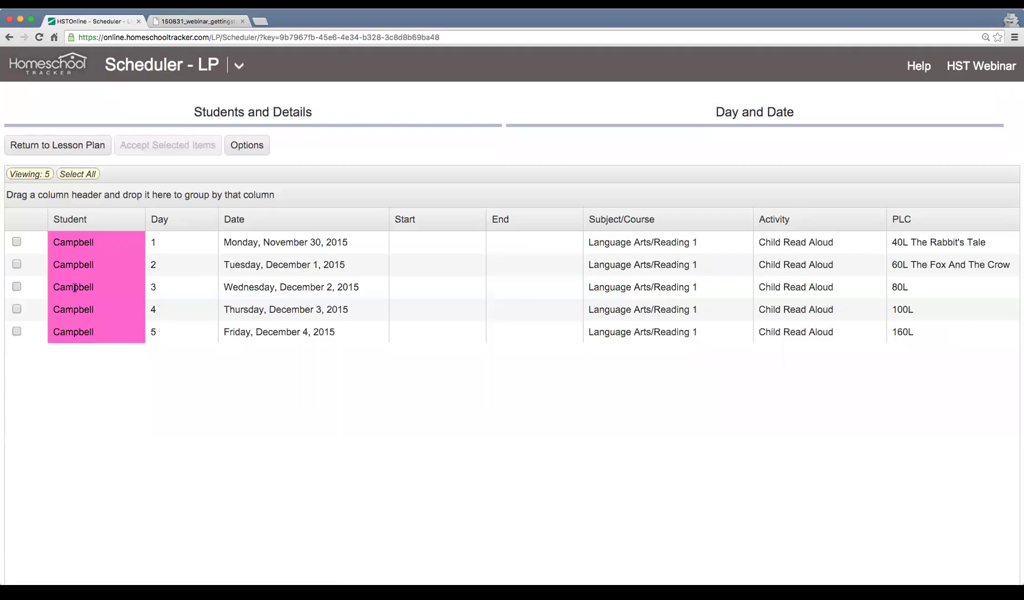
pyautogui.click(77, 174)
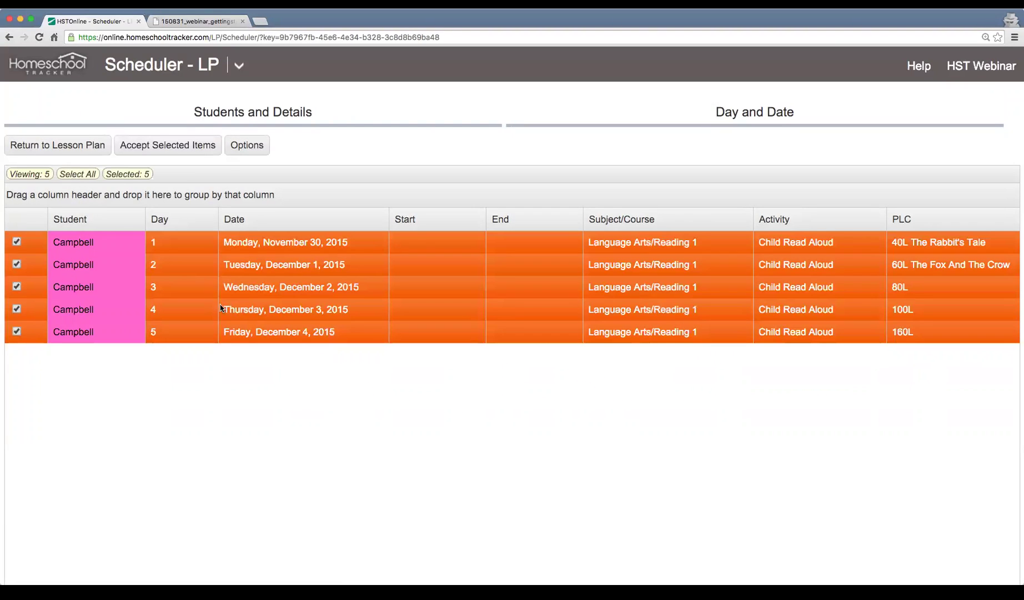
pyautogui.click(161, 156)
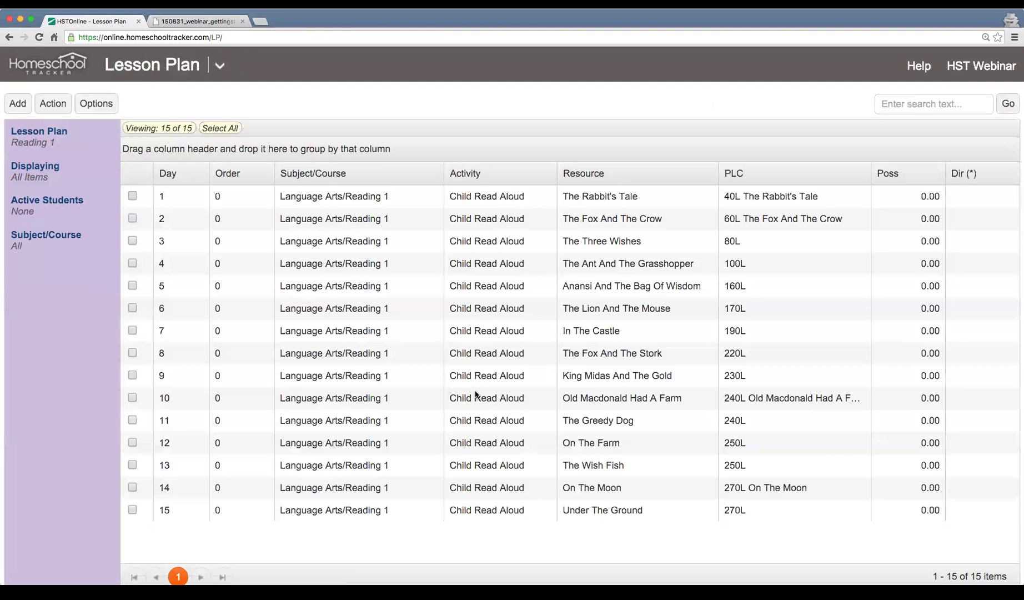
# - Open the agenda's calendar view and check the details of each Reading 1 assignment from Monday 11/30 to Friday 12/4
pyautogui.click(226, 73)
pyautogui.click(138, 128)
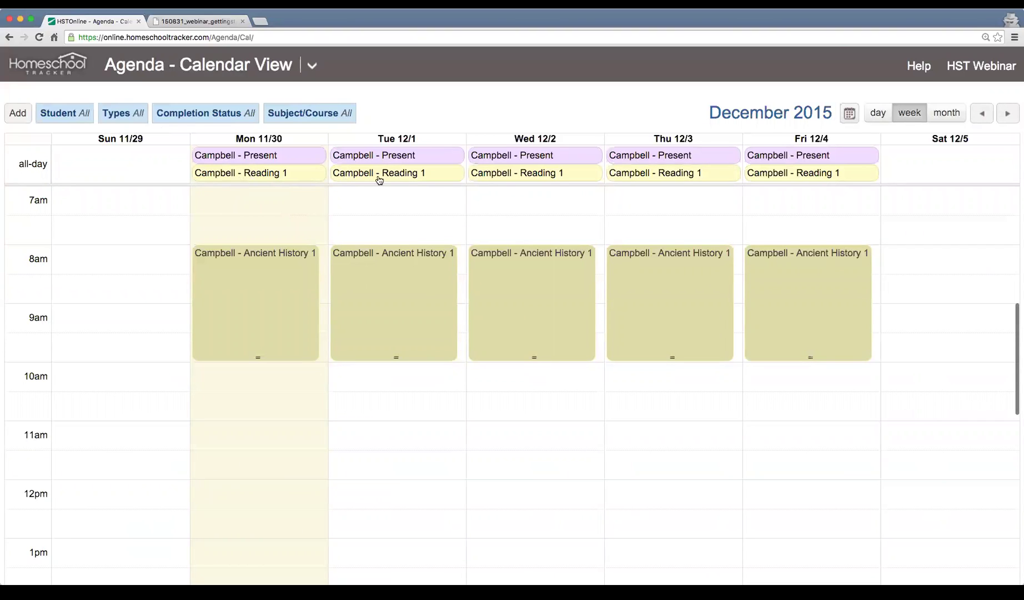
pyautogui.click(258, 177)
pyautogui.click(723, 240)
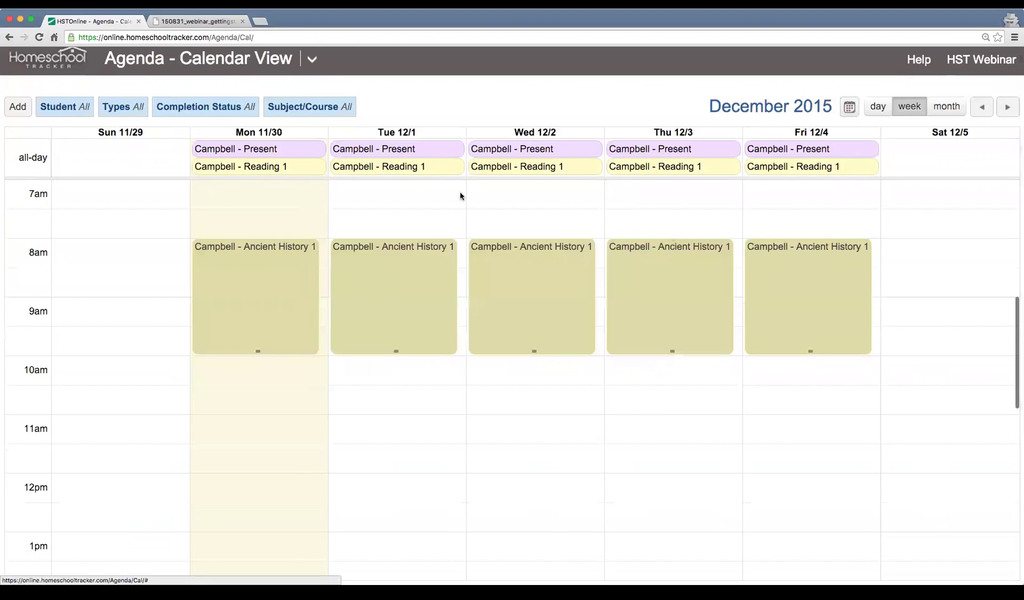
pyautogui.click(412, 166)
pyautogui.click(722, 241)
pyautogui.click(560, 168)
pyautogui.click(723, 241)
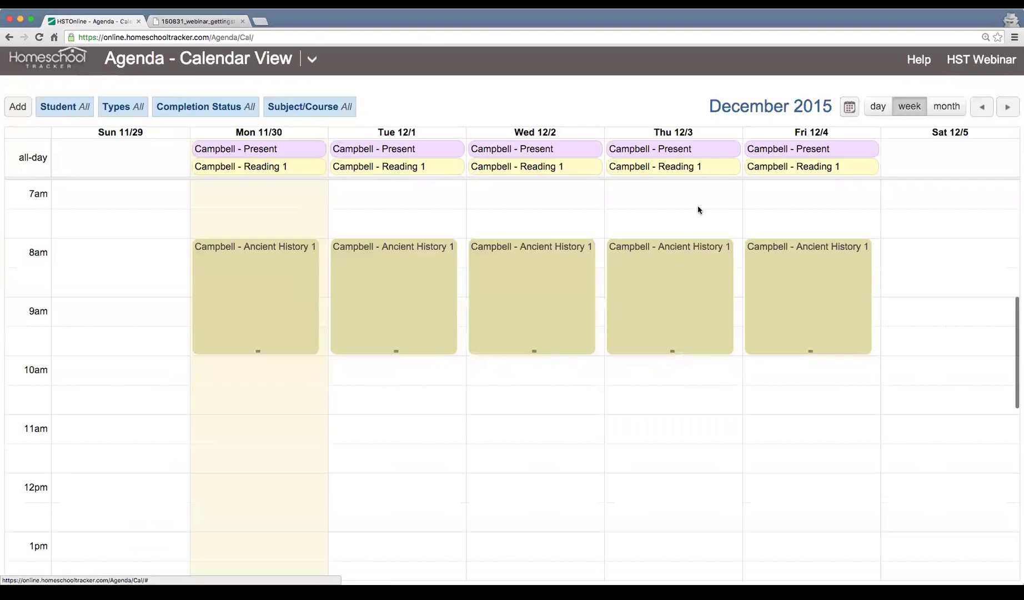
pyautogui.click(688, 168)
pyautogui.click(723, 241)
pyautogui.click(777, 168)
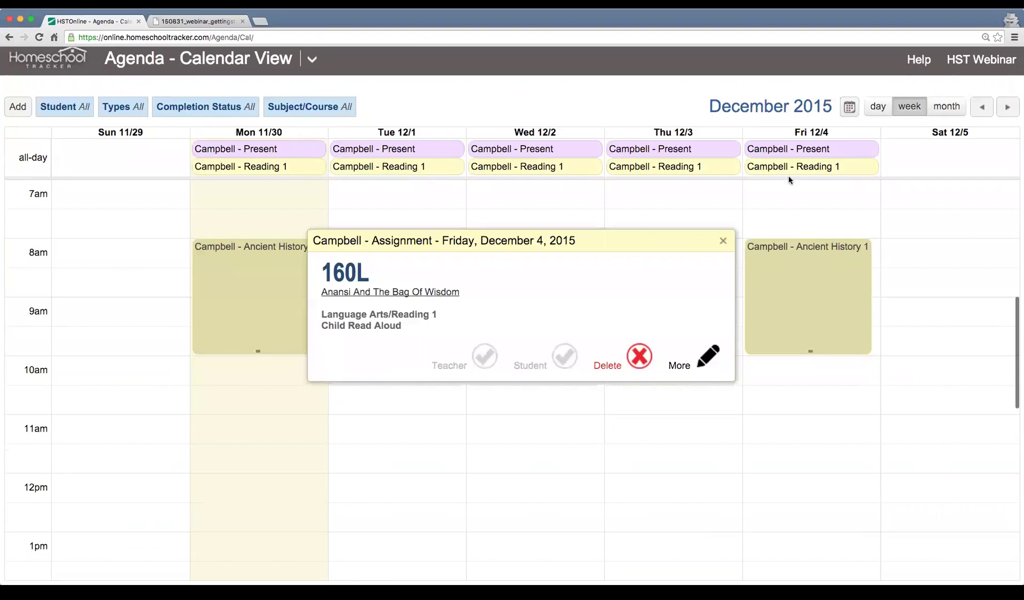
pyautogui.click(723, 241)
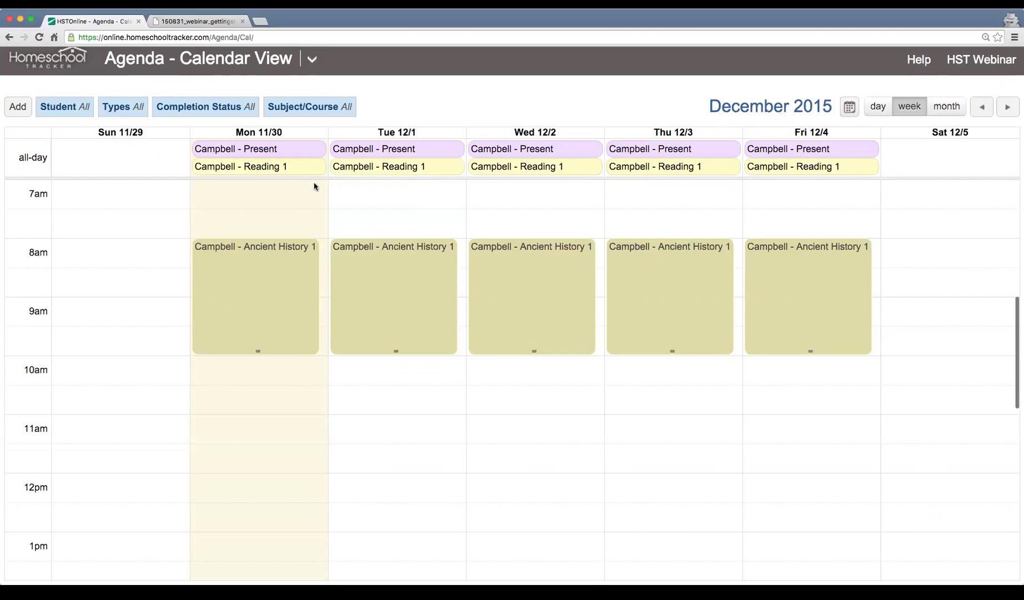
# - Go to Lesson Plans and Presets and make the Reading 1 plan active for the student
pyautogui.click(312, 58)
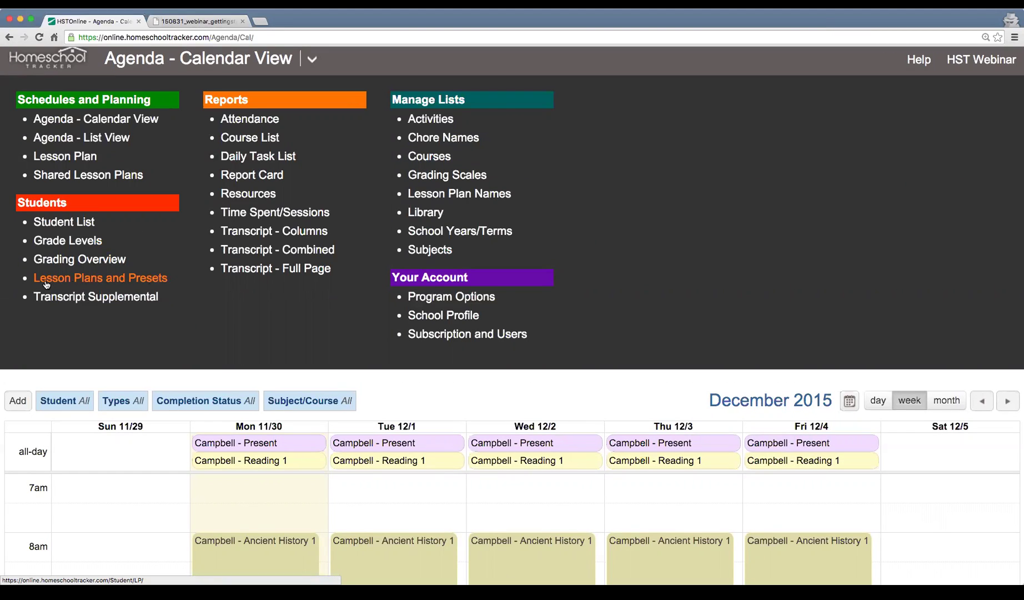
pyautogui.click(138, 280)
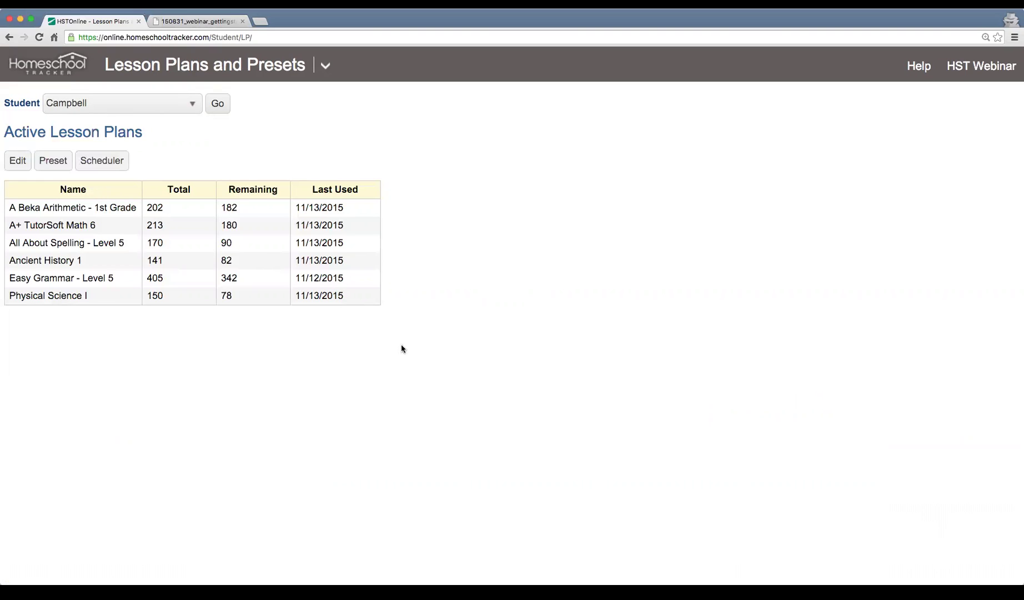
pyautogui.click(16, 161)
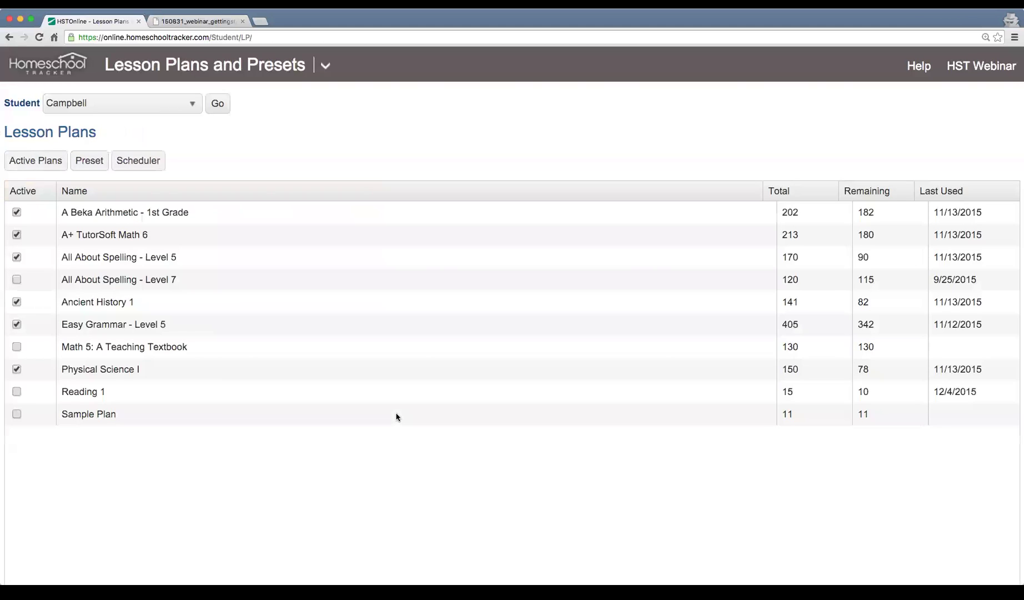
pyautogui.click(16, 392)
# - Open the student's preset schedule and start a new preset for Language Arts/Reading 1
pyautogui.click(92, 167)
pyautogui.scroll(-1, 449, 214)
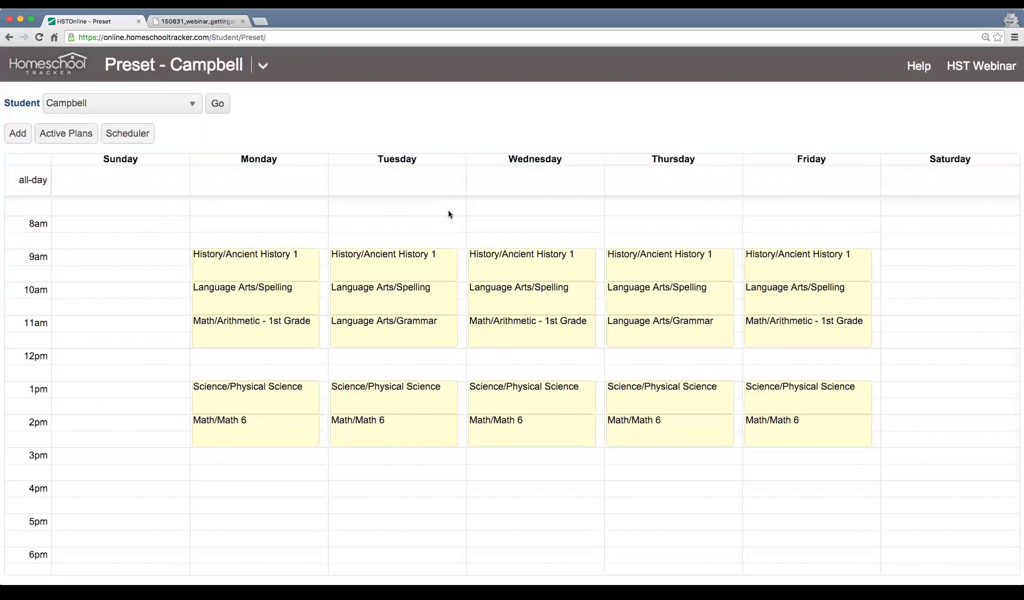
pyautogui.scroll(-3, 449, 214)
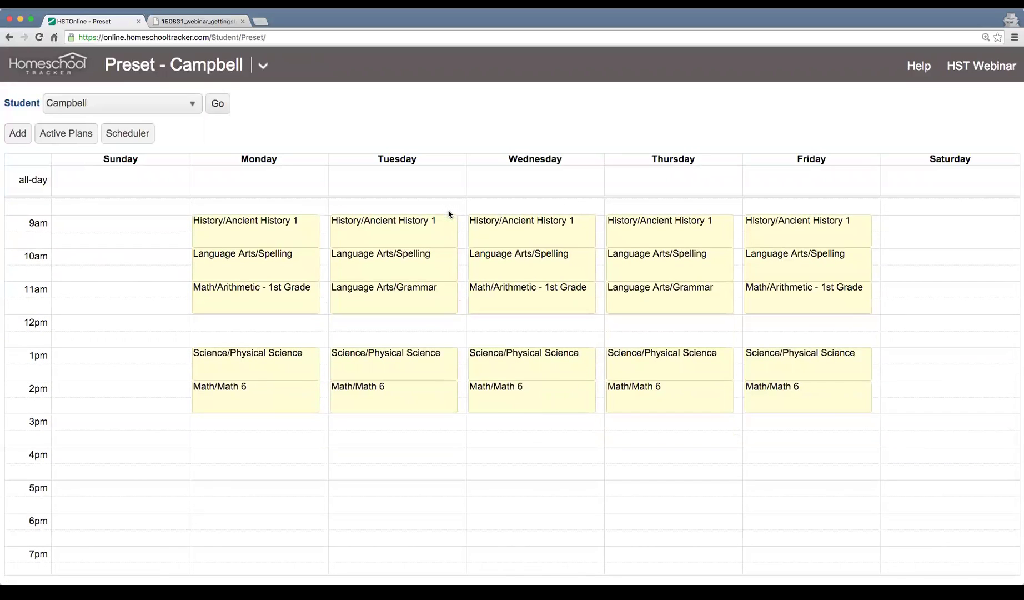
pyautogui.scroll(2, 449, 213)
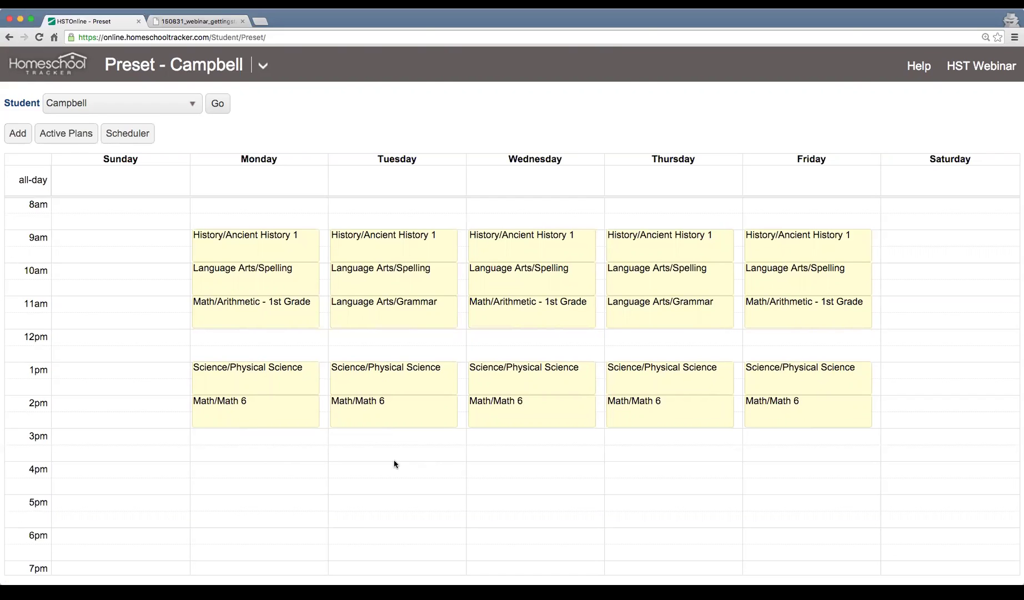
pyautogui.click(18, 134)
pyautogui.click(439, 96)
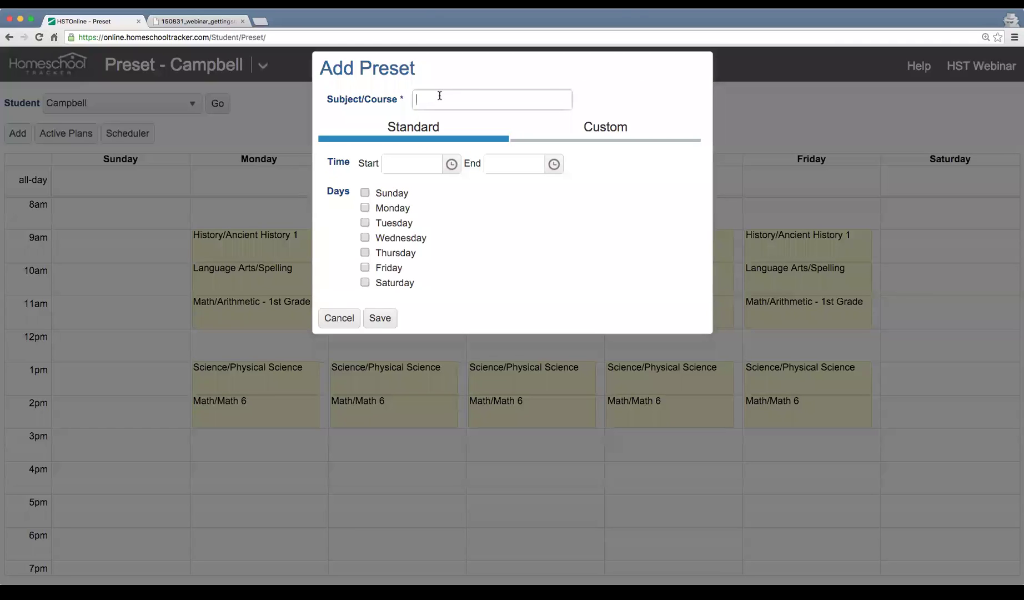
pyautogui.scroll(-3, 464, 184)
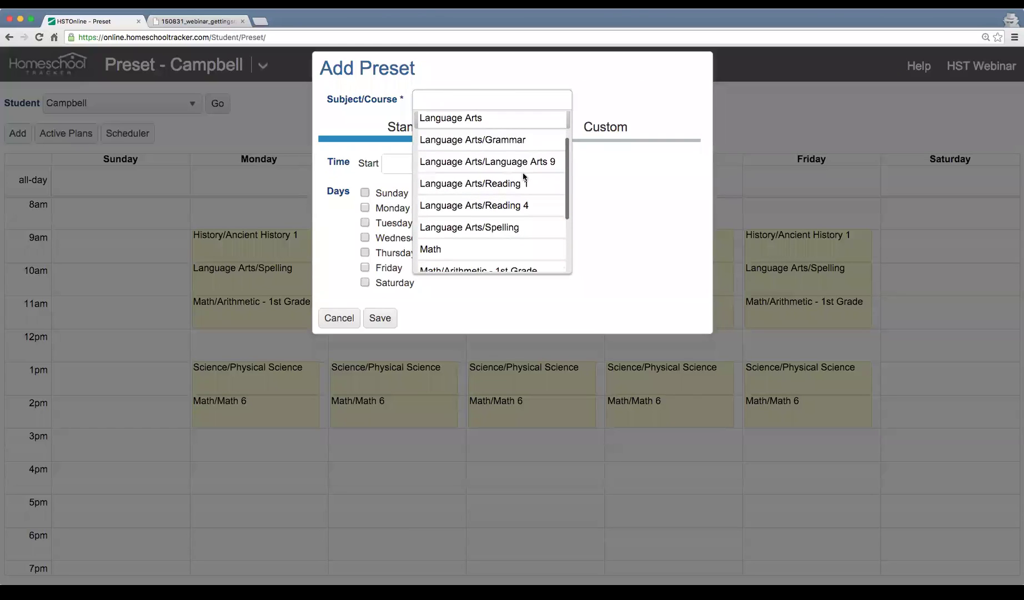
pyautogui.click(464, 184)
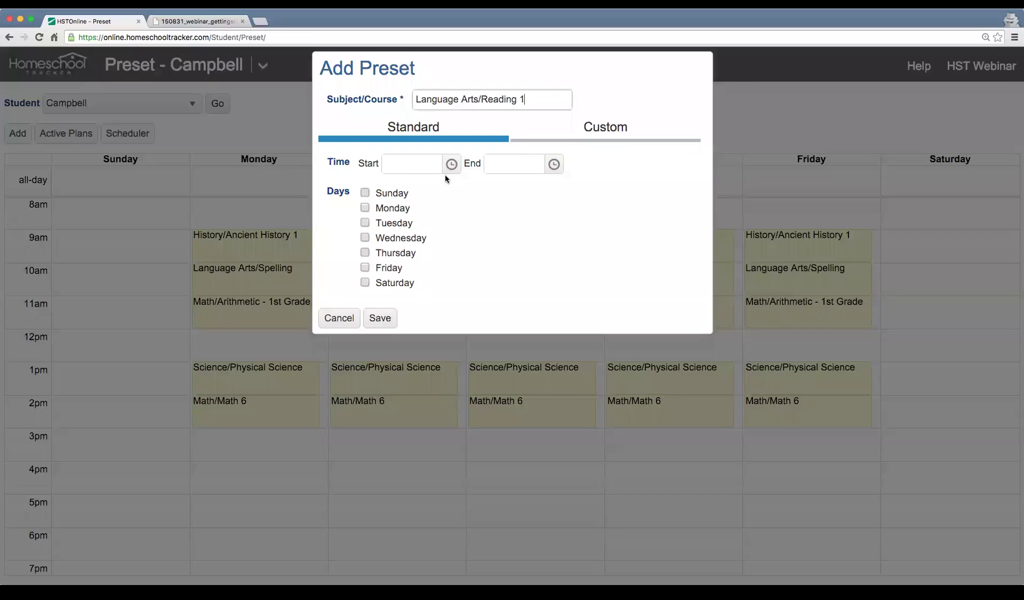
# - Set the preset to Monday through Friday from 3:00 PM to 4:00 PM and save it
pyautogui.click(394, 209)
pyautogui.click(392, 223)
pyautogui.click(389, 239)
pyautogui.click(389, 253)
pyautogui.click(390, 268)
pyautogui.click(451, 163)
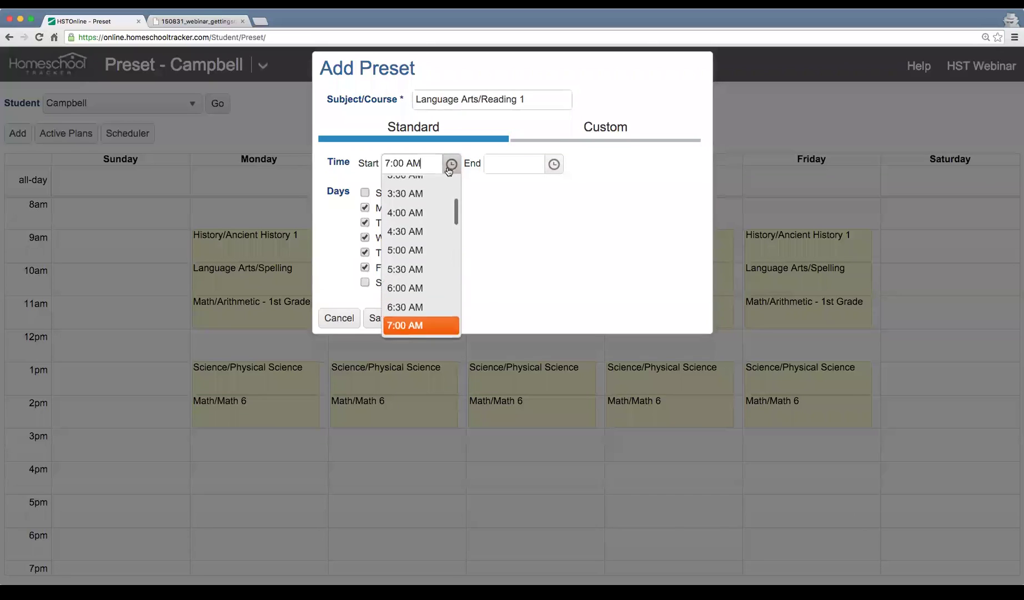
pyautogui.scroll(-9, 438, 284)
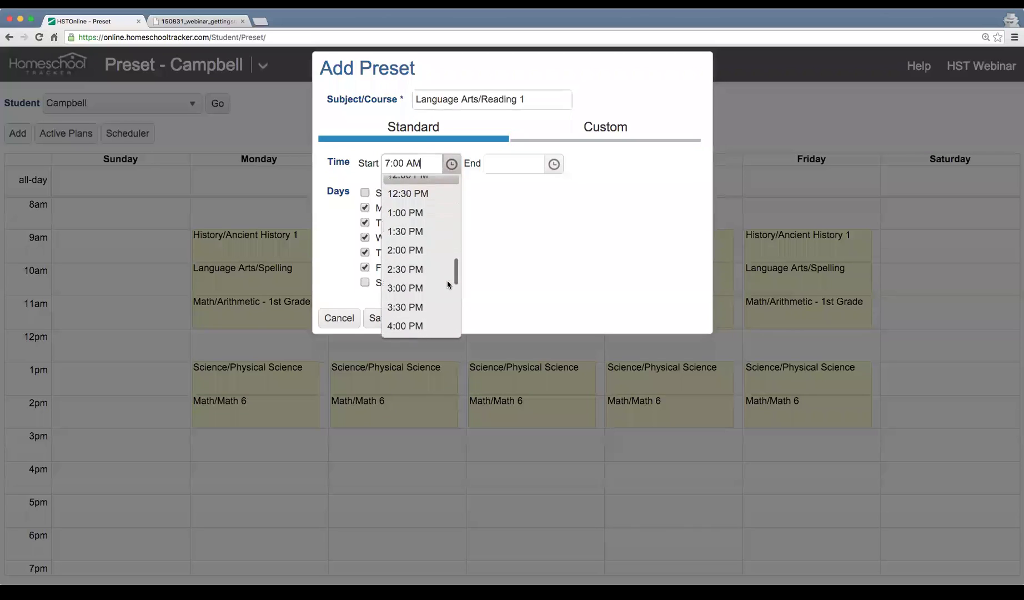
pyautogui.click(415, 285)
pyautogui.click(554, 164)
pyautogui.scroll(-2, 508, 262)
pyautogui.click(509, 262)
pyautogui.click(381, 322)
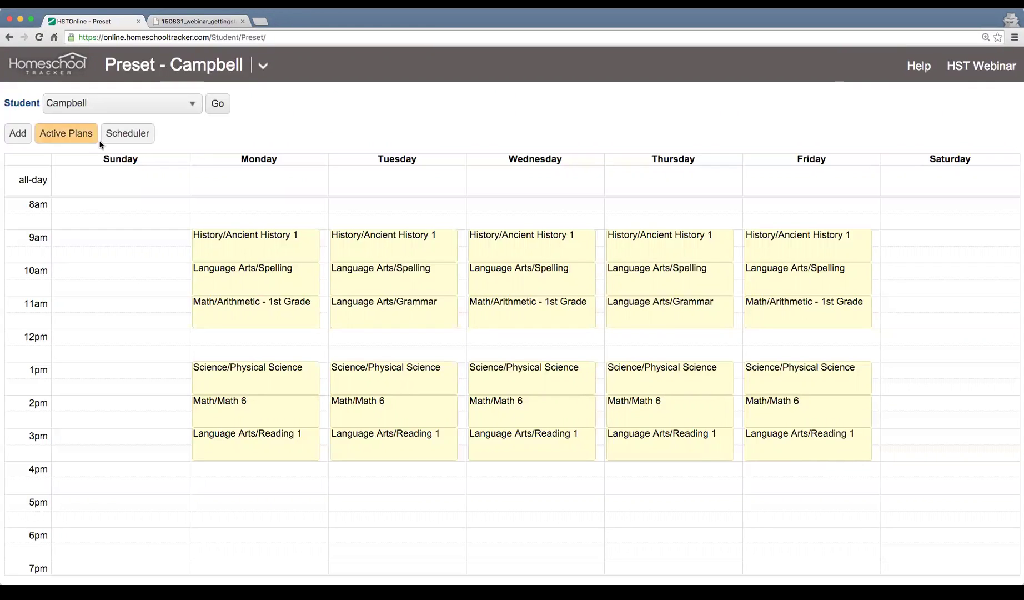
# - Set up the Scheduler for all listed lesson plans using Preset days, from 12/7/2015 until 12/11/2015, and generate the preview
pyautogui.click(136, 137)
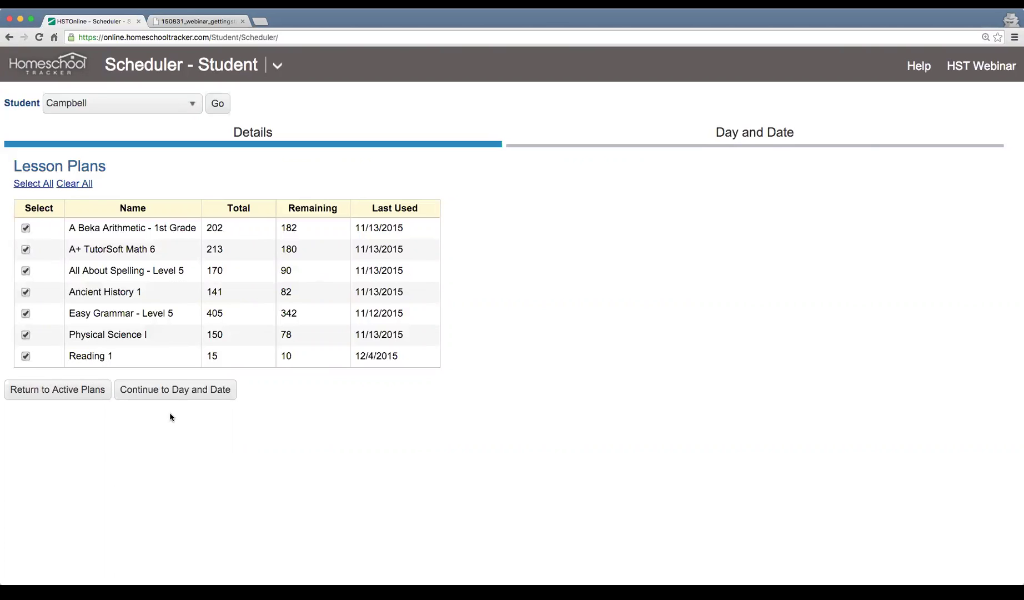
pyautogui.click(182, 392)
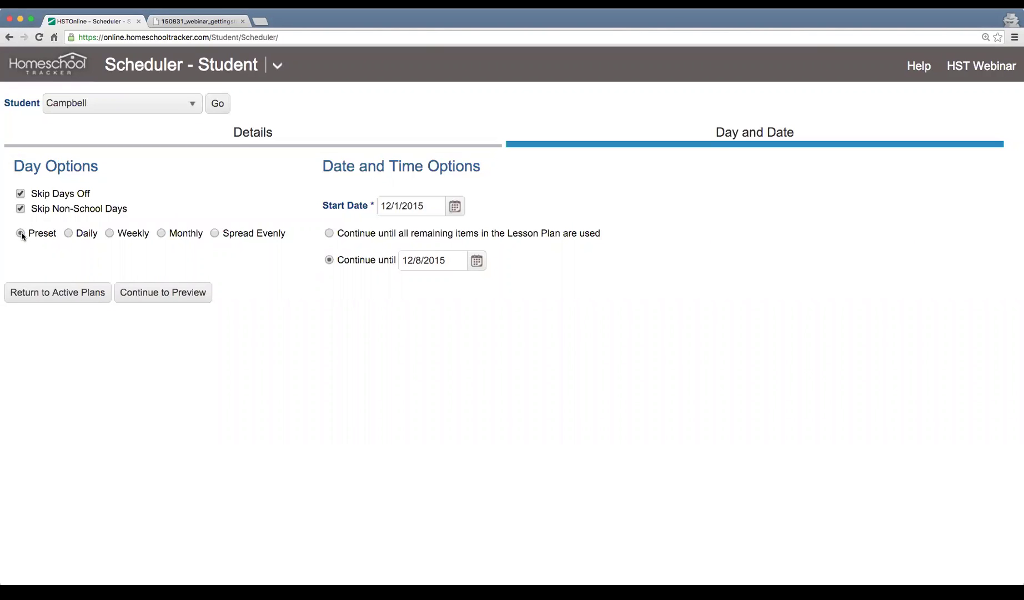
pyautogui.click(458, 210)
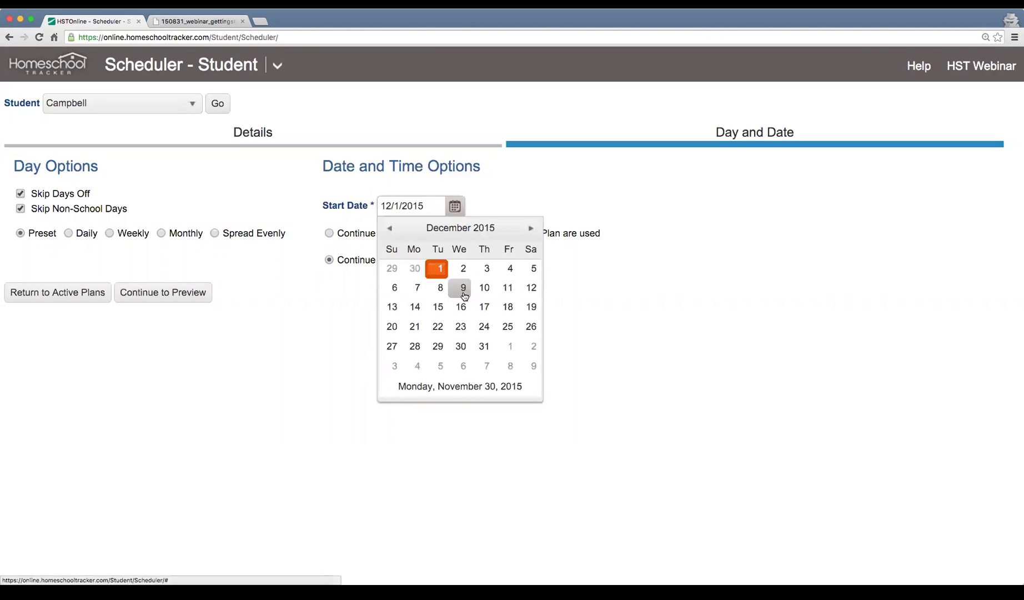
pyautogui.click(417, 289)
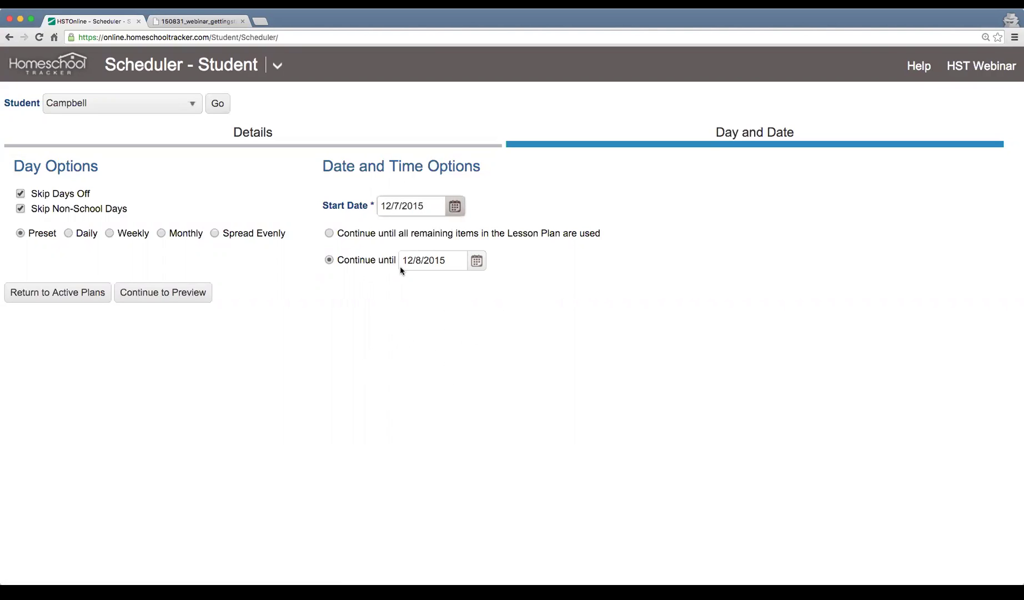
pyautogui.click(483, 264)
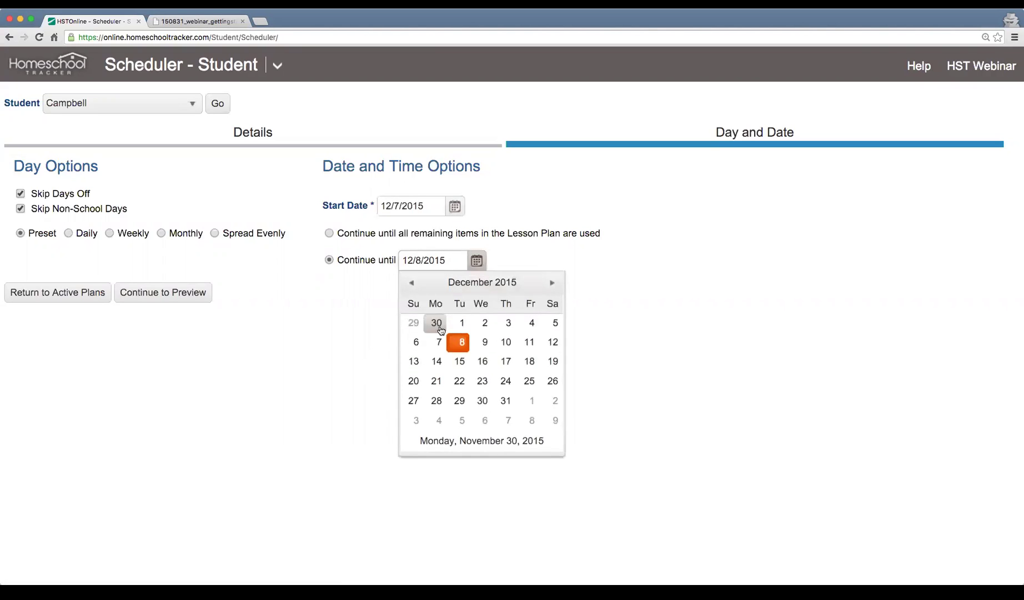
pyautogui.click(530, 343)
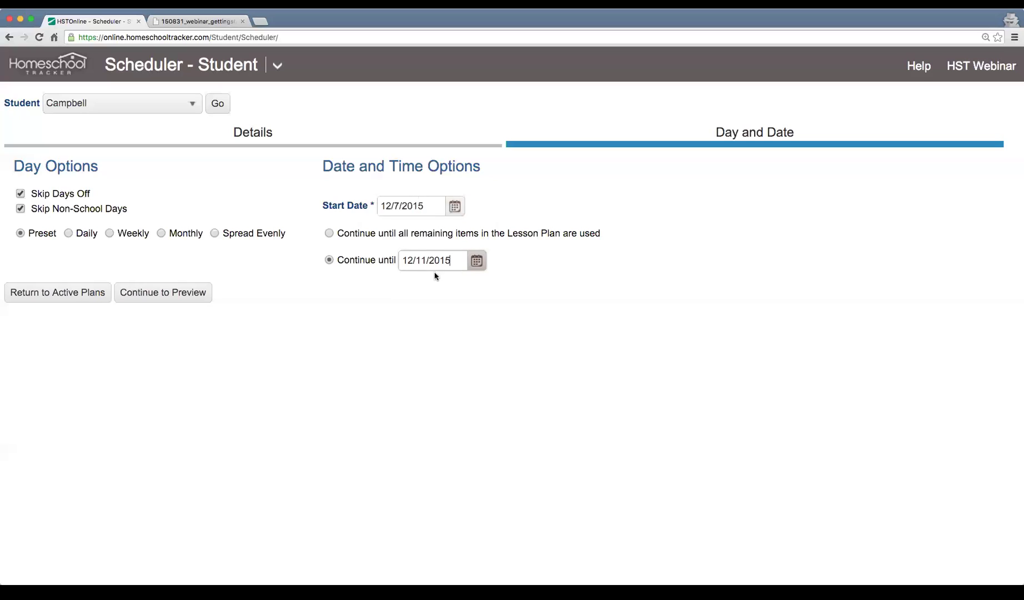
pyautogui.click(147, 300)
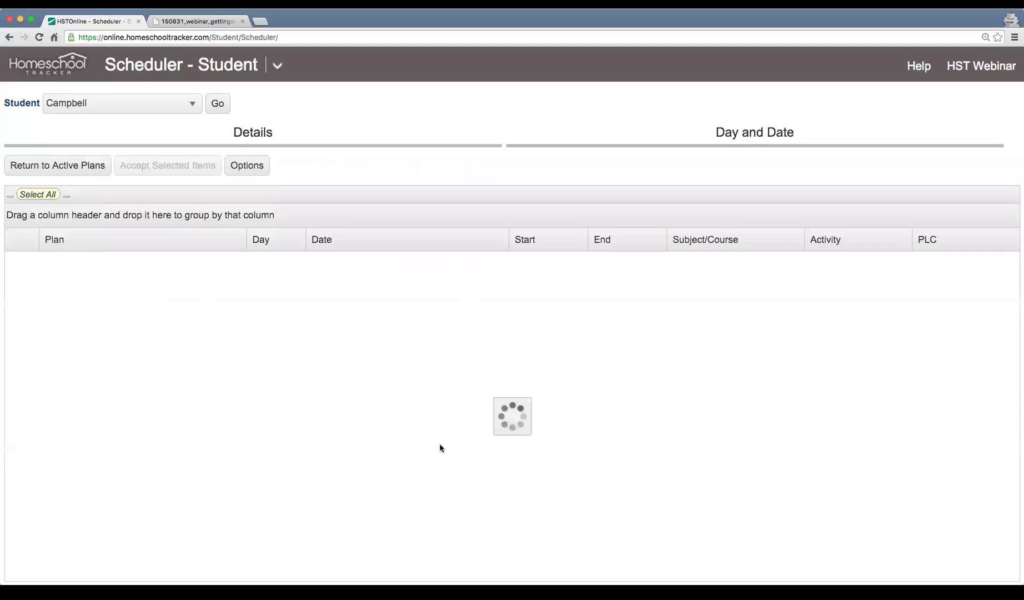
# - Look through the previewed assignments for each plan, checking their dates, times and courses
pyautogui.scroll(-1, 439, 445)
pyautogui.scroll(1, 440, 444)
pyautogui.scroll(1, 440, 447)
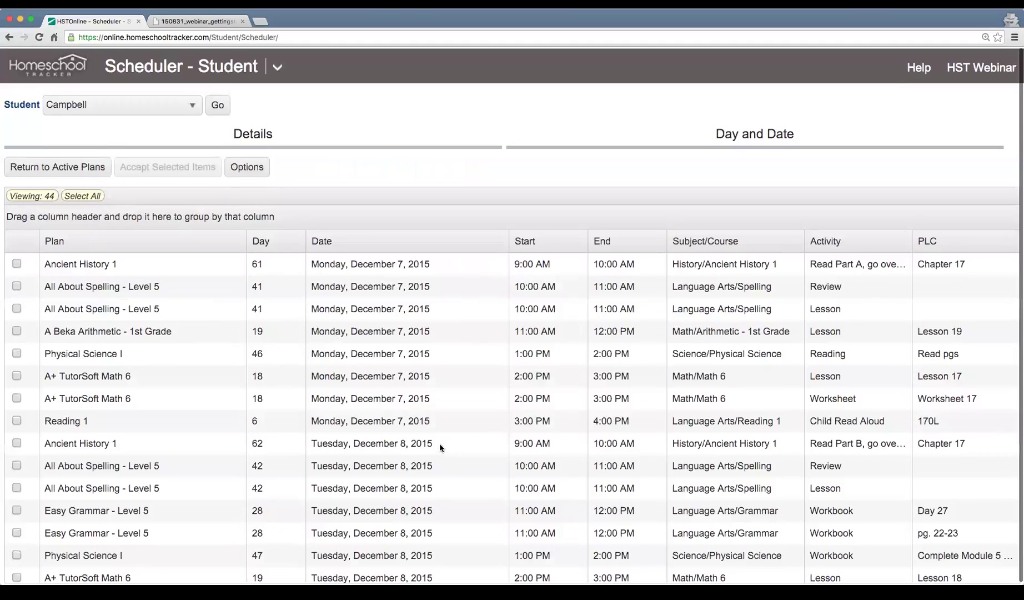
pyautogui.scroll(-1, 421, 197)
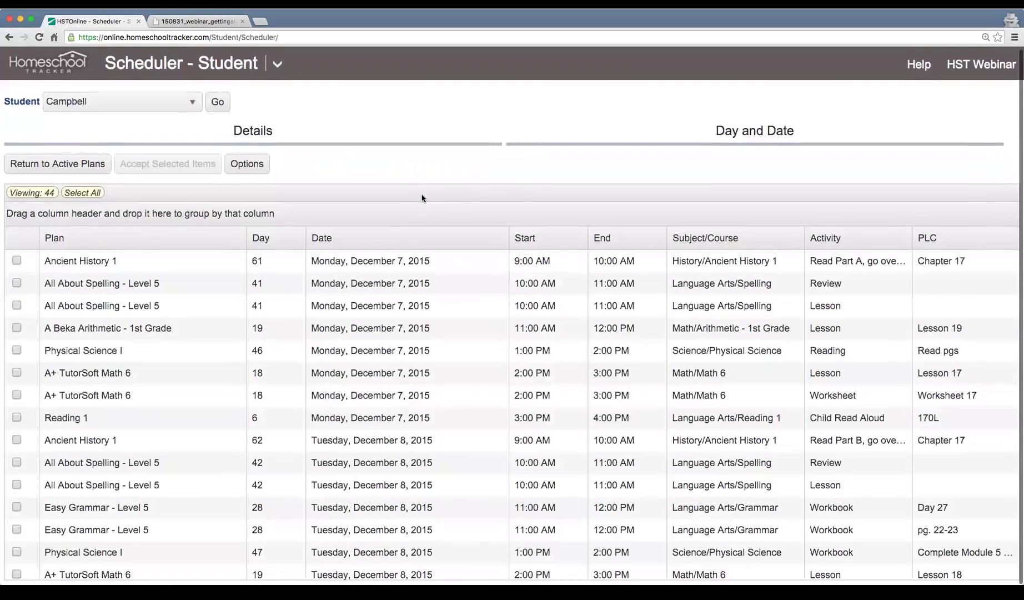
pyautogui.scroll(-4, 438, 349)
pyautogui.scroll(-10, 440, 348)
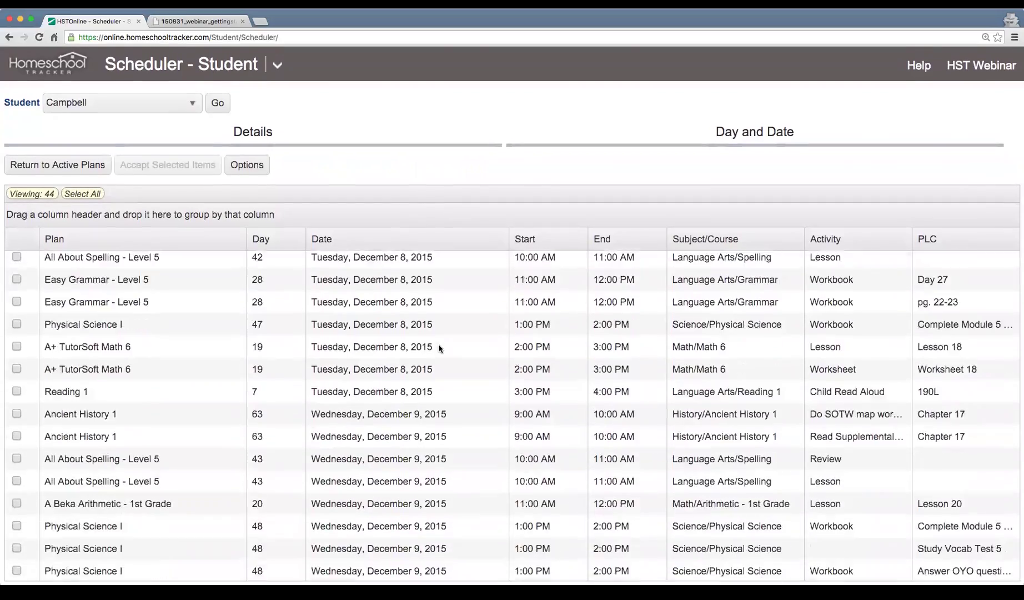
pyautogui.scroll(10, 438, 345)
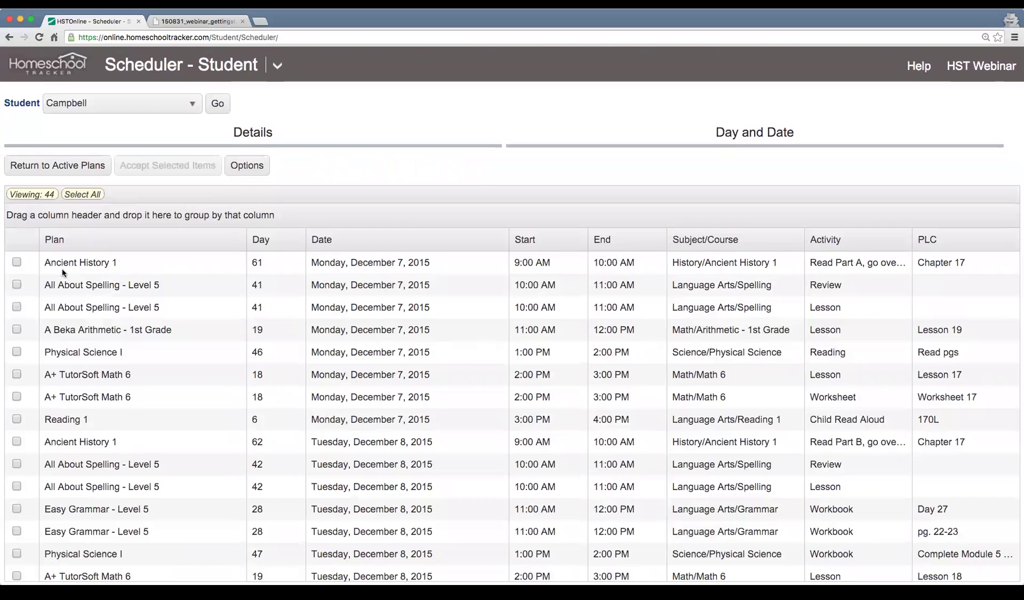
# - Go through the preview row by row for Monday, December 7, comparing start and end times, and continue into the following days
pyautogui.click(170, 263)
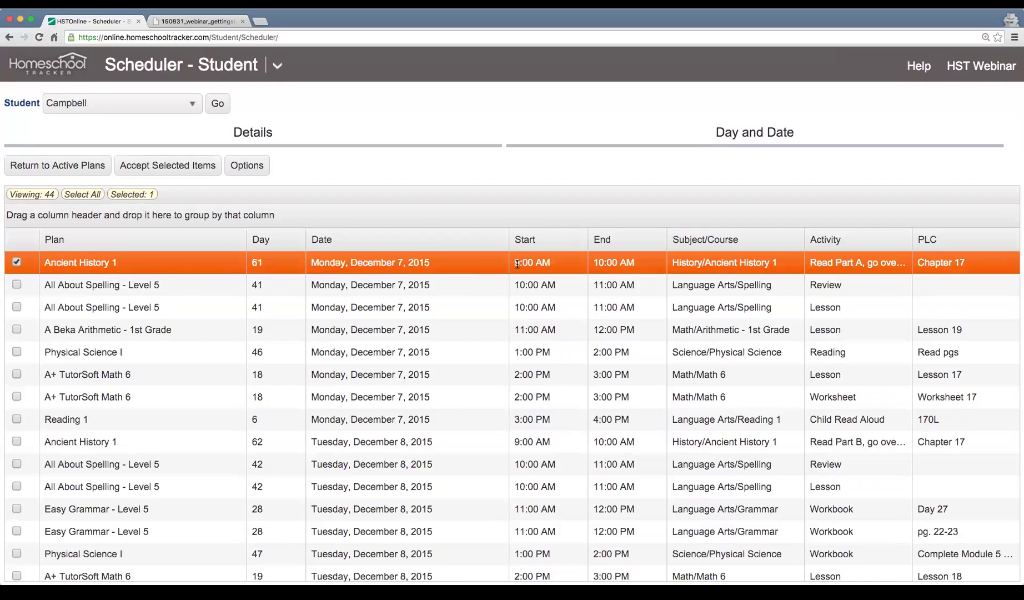
pyautogui.click(497, 291)
pyautogui.click(497, 307)
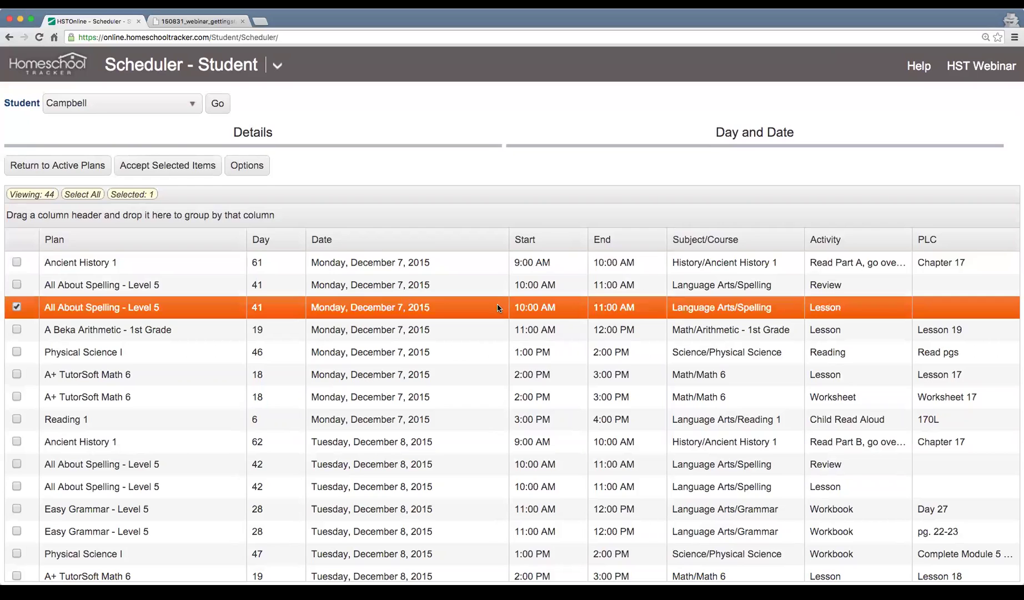
pyautogui.click(487, 337)
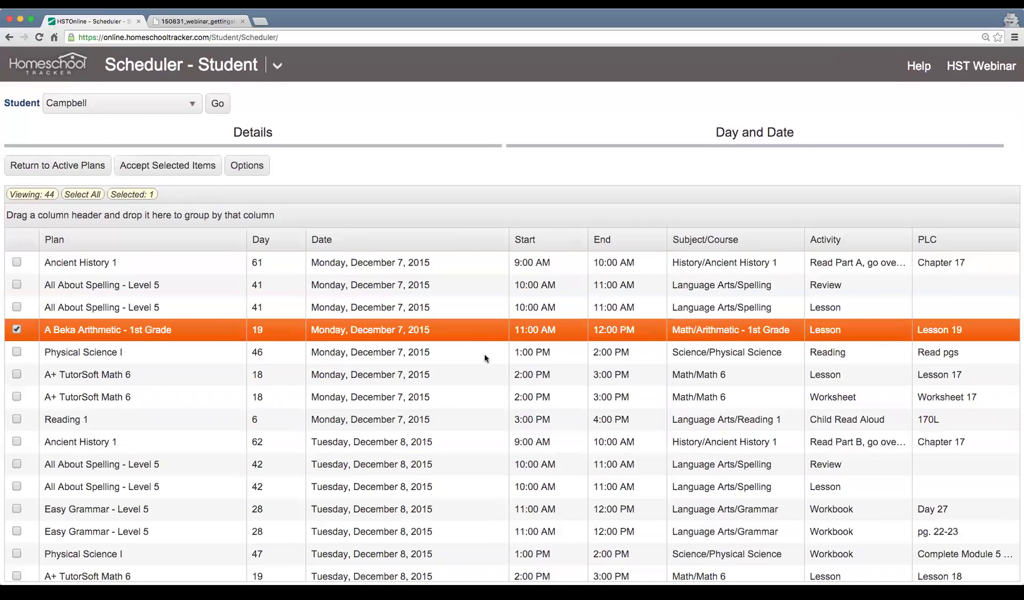
pyautogui.click(485, 357)
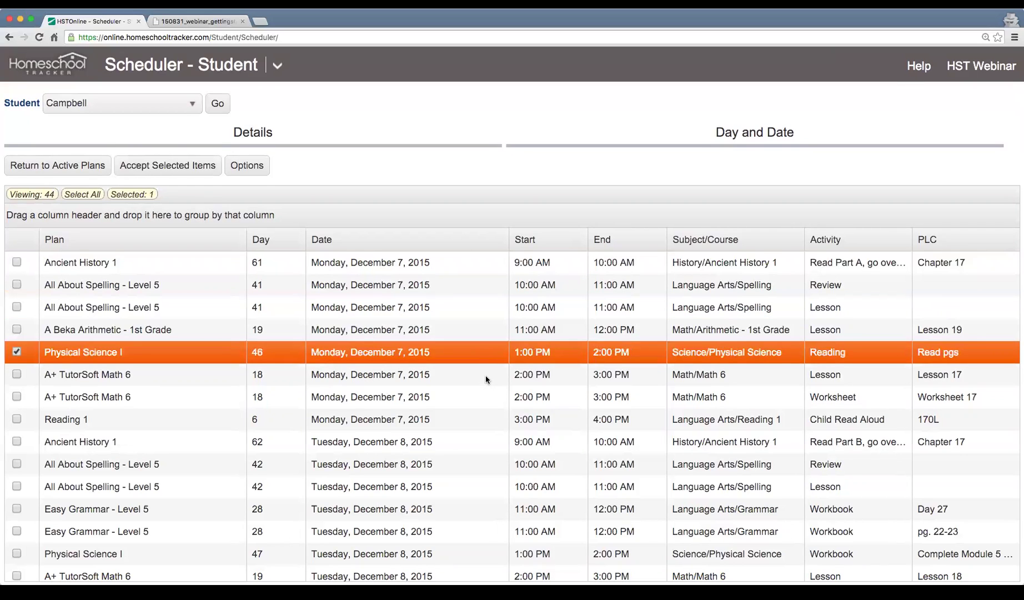
pyautogui.click(485, 375)
pyautogui.click(485, 398)
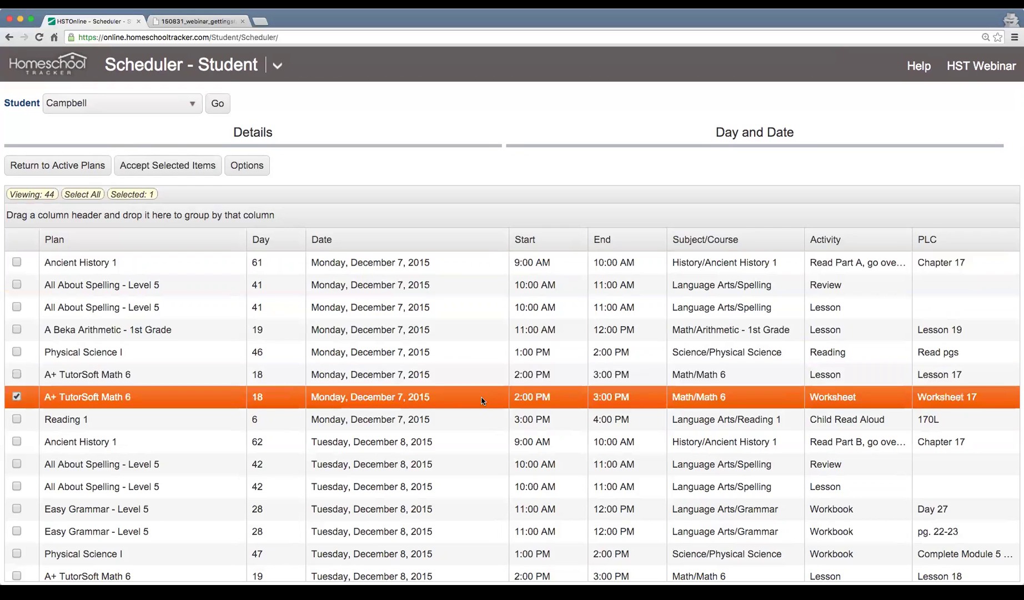
pyautogui.click(479, 418)
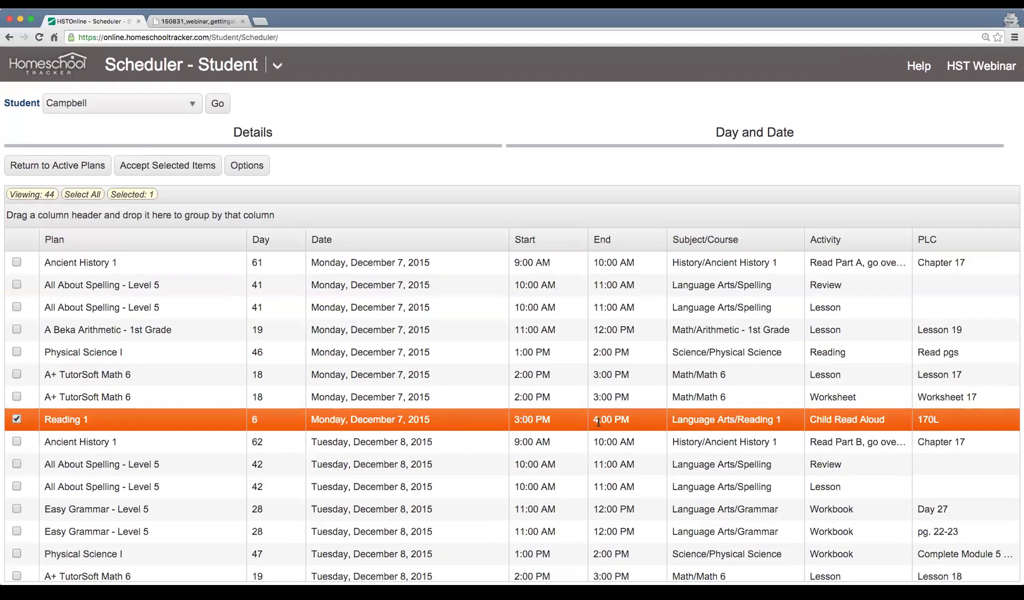
pyautogui.scroll(-2, 462, 408)
pyautogui.click(457, 393)
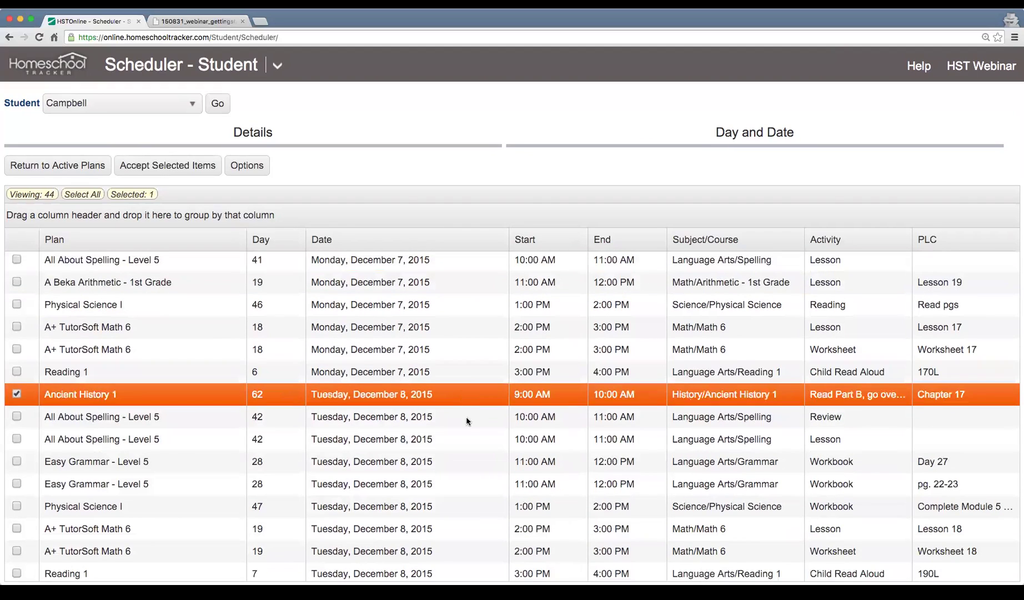
pyautogui.scroll(-2, 473, 431)
pyautogui.scroll(-1, 473, 430)
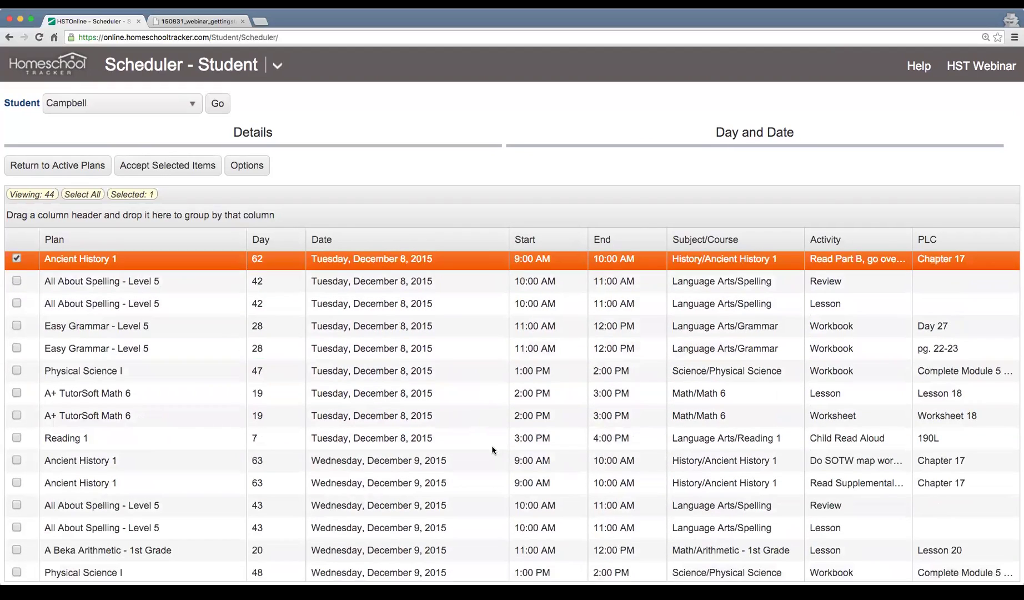
pyautogui.scroll(-5, 492, 446)
pyautogui.scroll(-3, 490, 448)
# - Select all the previewed assignments and accept them into the student's schedule
pyautogui.scroll(10, 491, 389)
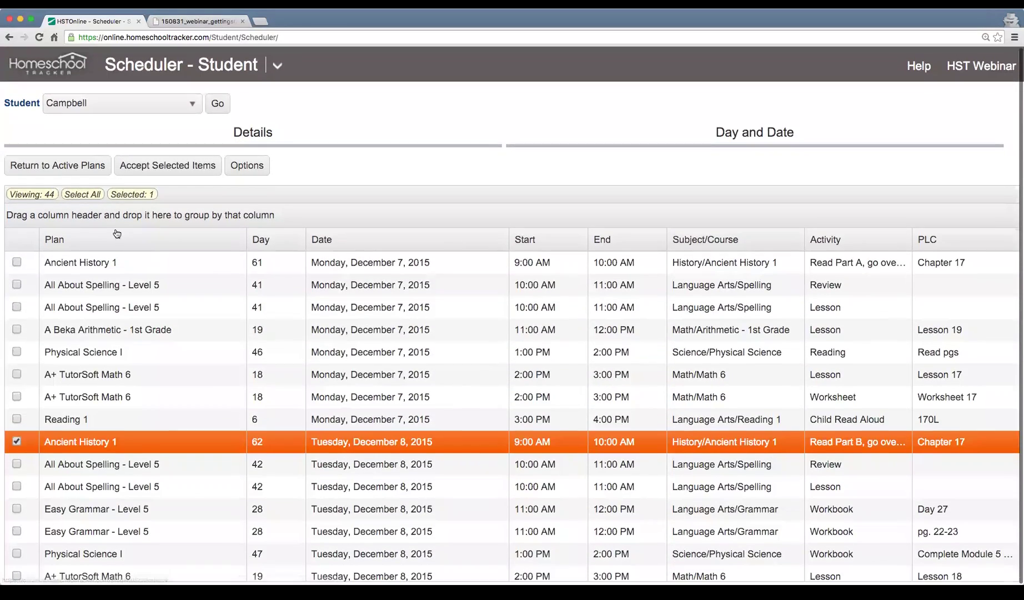
pyautogui.click(81, 194)
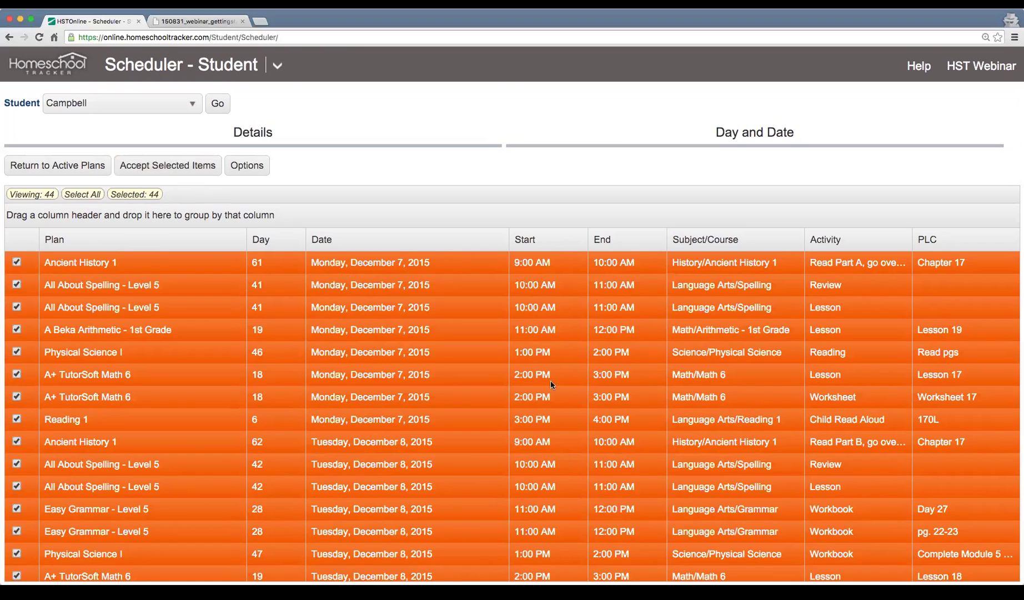
pyautogui.click(175, 170)
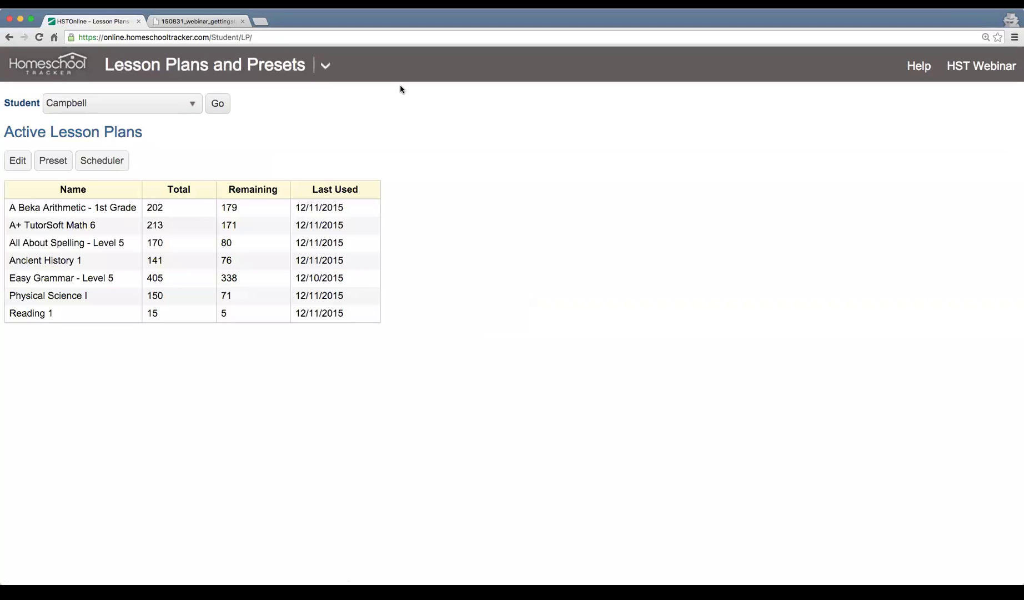
# - Open the agenda's calendar view and move to the week of 12/6 through 12/12
pyautogui.click(320, 66)
pyautogui.click(92, 128)
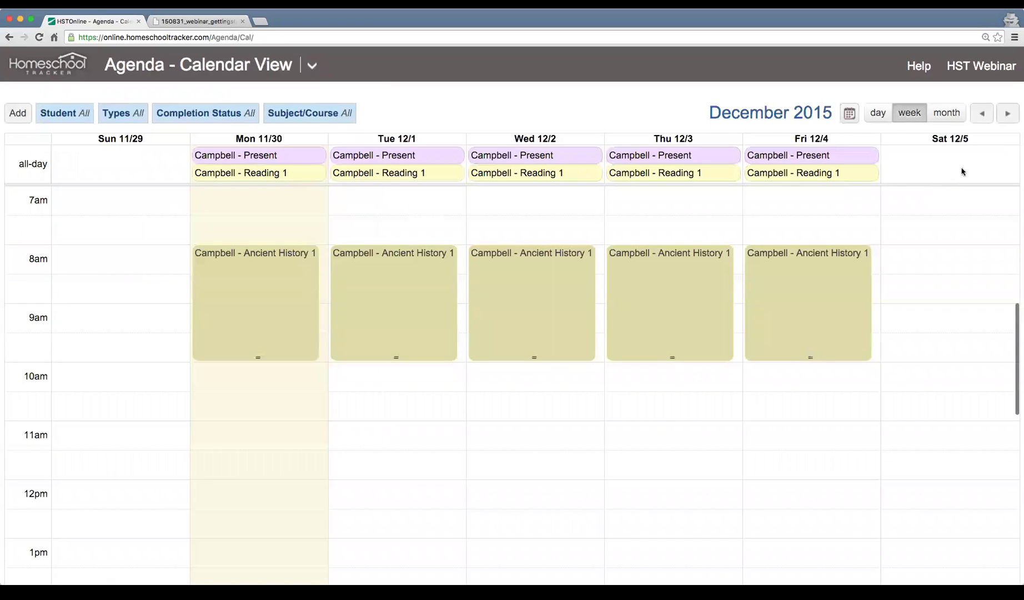
pyautogui.click(1006, 113)
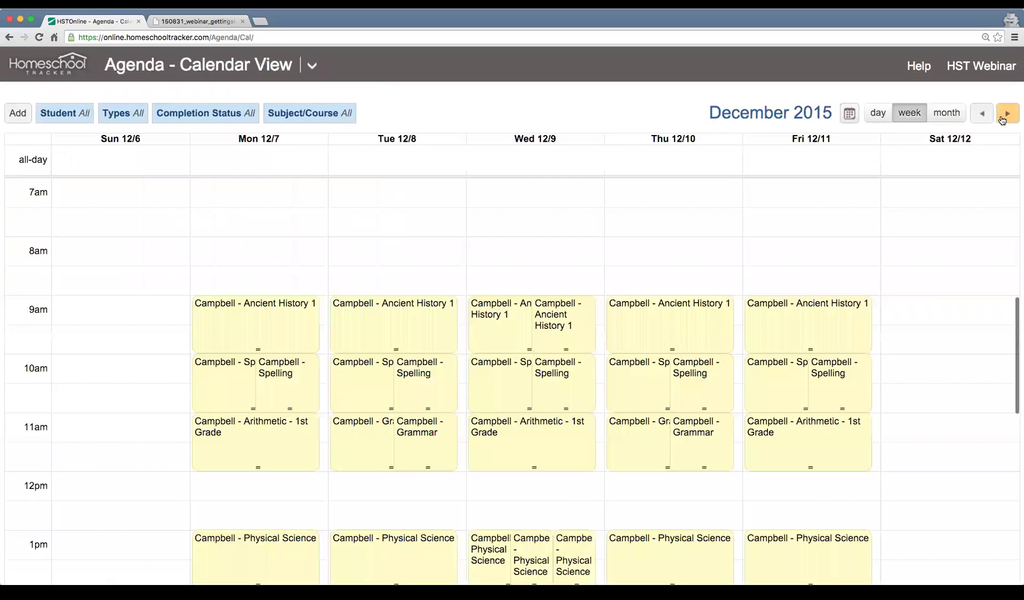
# - Examine the scheduled lessons for Monday 12/7 through Friday 12/11 across the morning and afternoon time slots
pyautogui.scroll(-3, 835, 353)
pyautogui.scroll(-3, 835, 351)
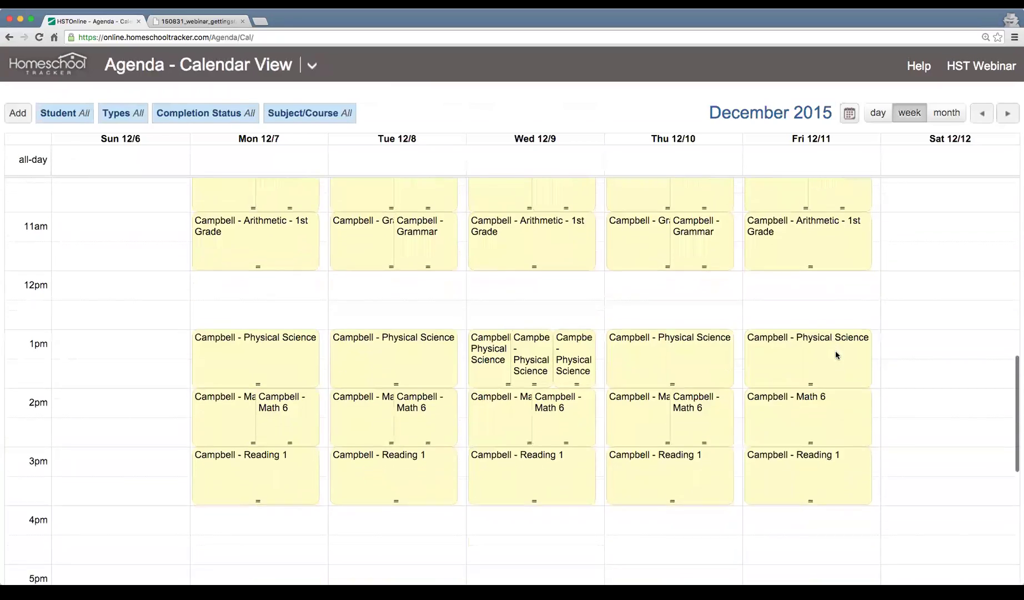
pyautogui.scroll(3, 837, 354)
pyautogui.scroll(1, 837, 356)
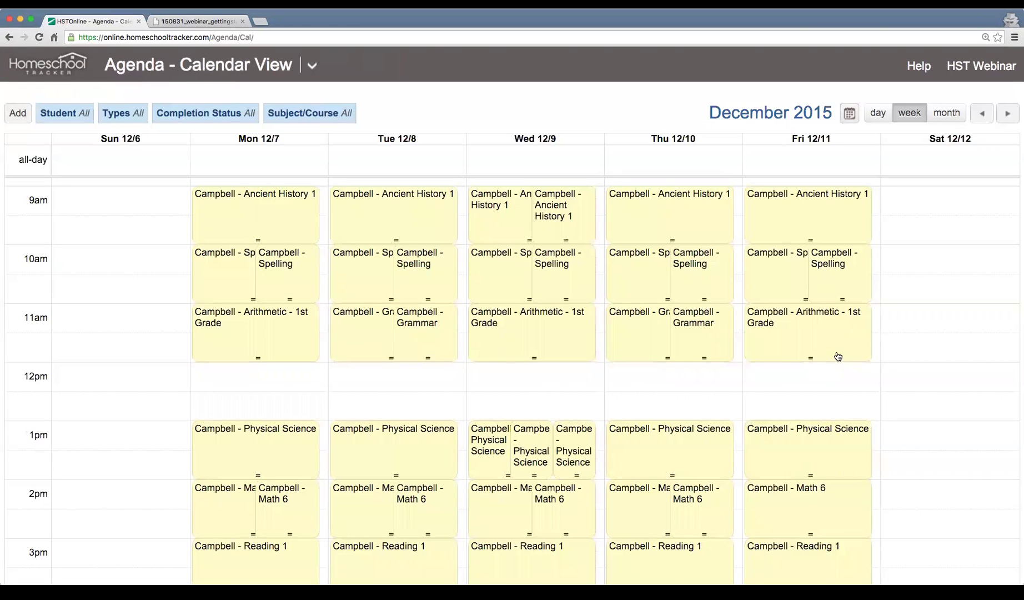
pyautogui.scroll(-1, 838, 356)
pyautogui.scroll(2, 839, 356)
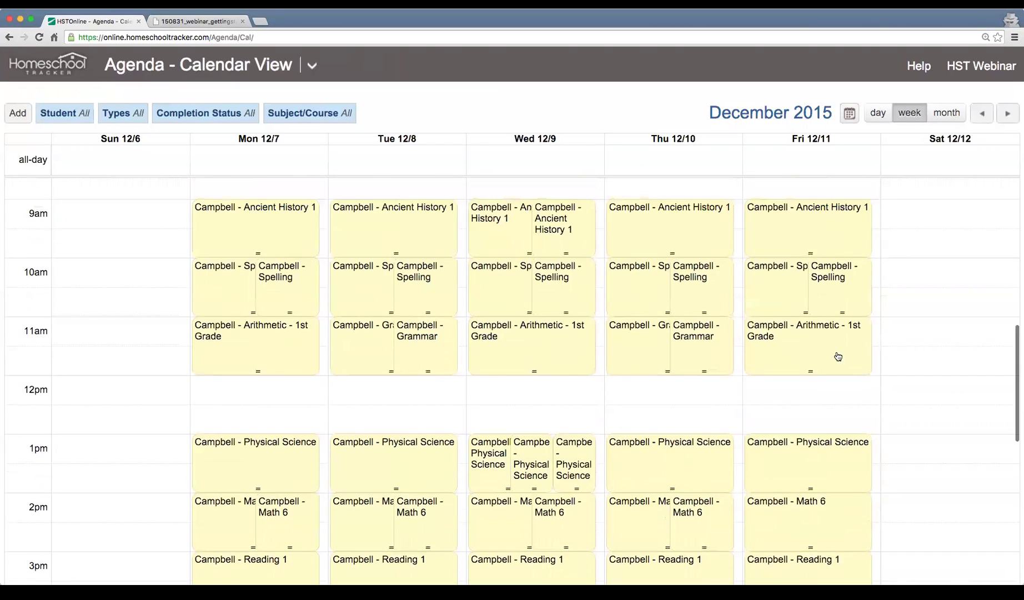
pyautogui.scroll(-1, 838, 356)
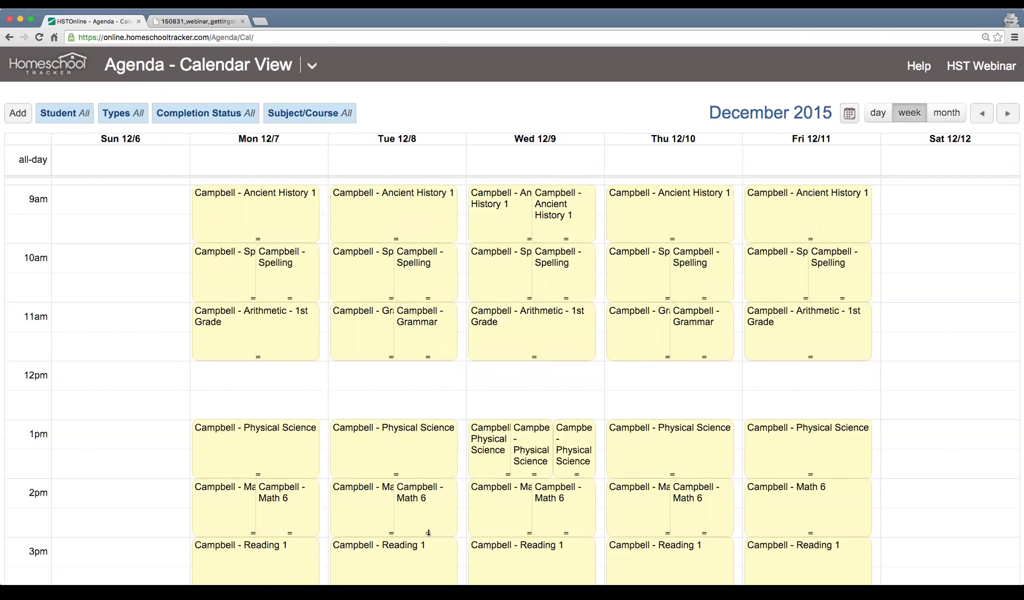
pyautogui.scroll(-2, 473, 475)
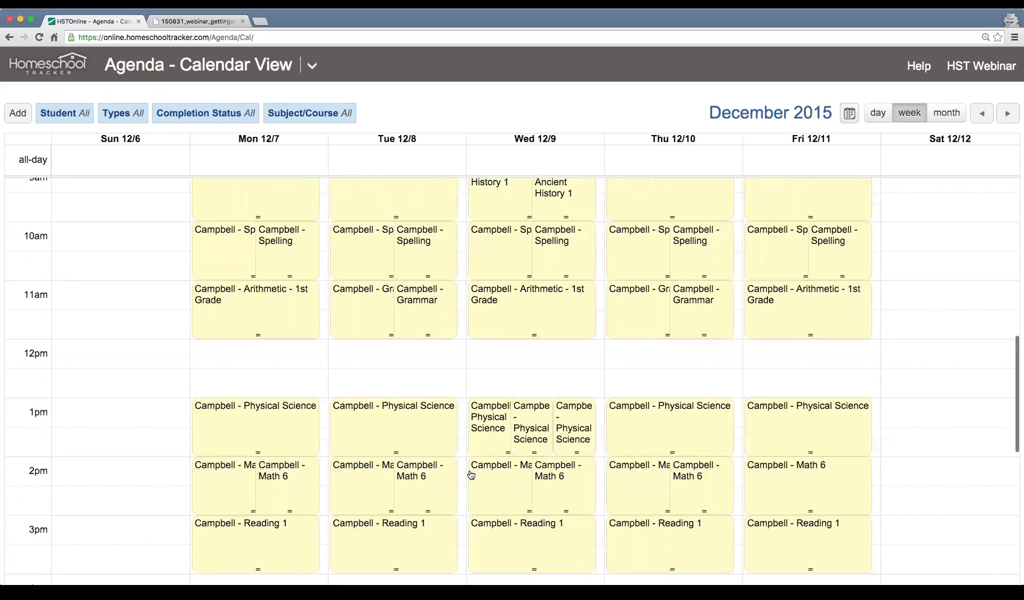
pyautogui.scroll(1, 473, 474)
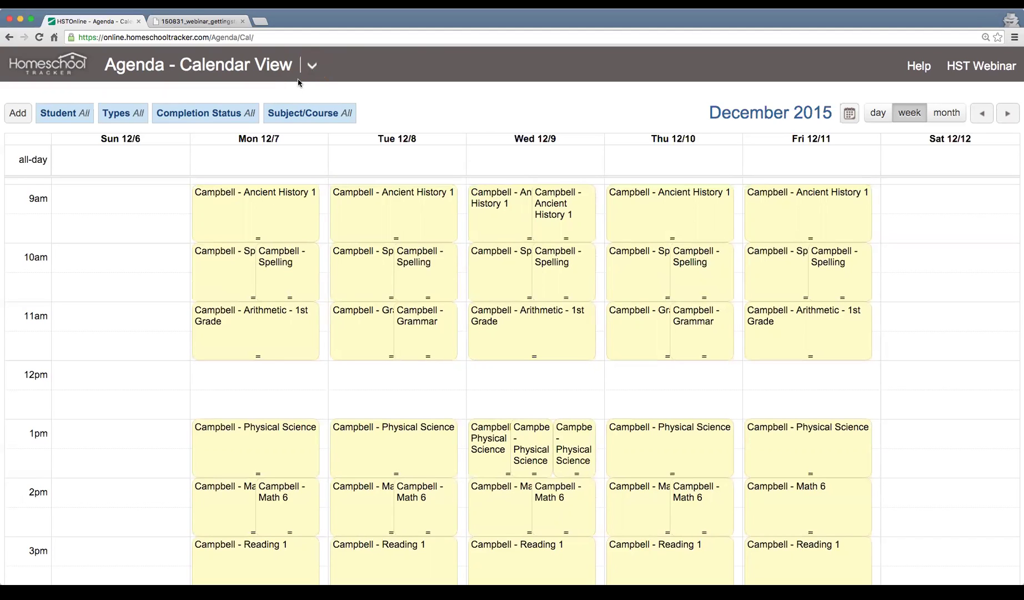
# - Switch to the 150831_webinar_gettingstarted.pdf presentation and go to the Reports slide
pyautogui.click(213, 24)
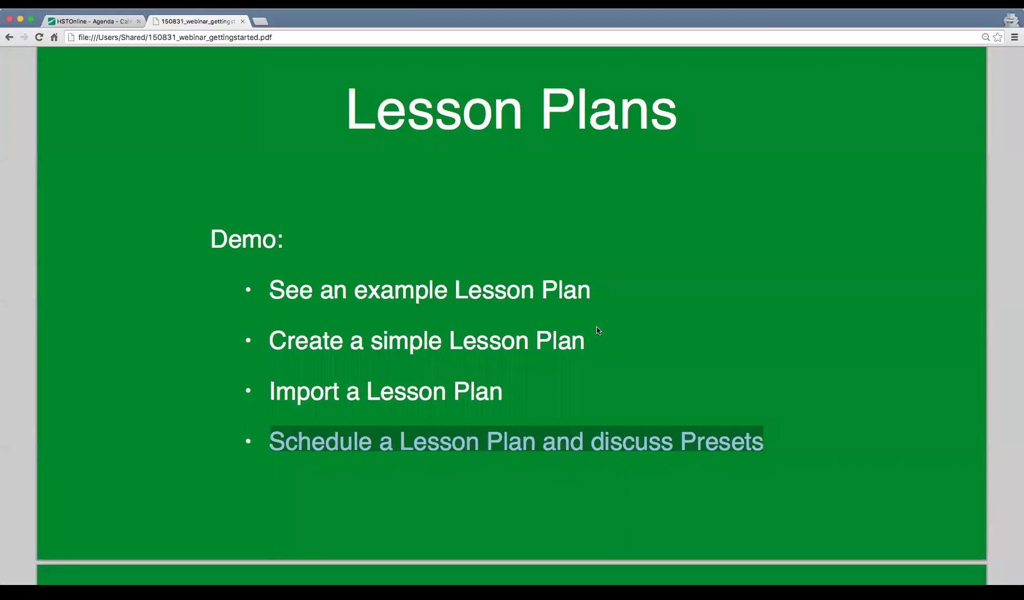
pyautogui.scroll(-10, 597, 328)
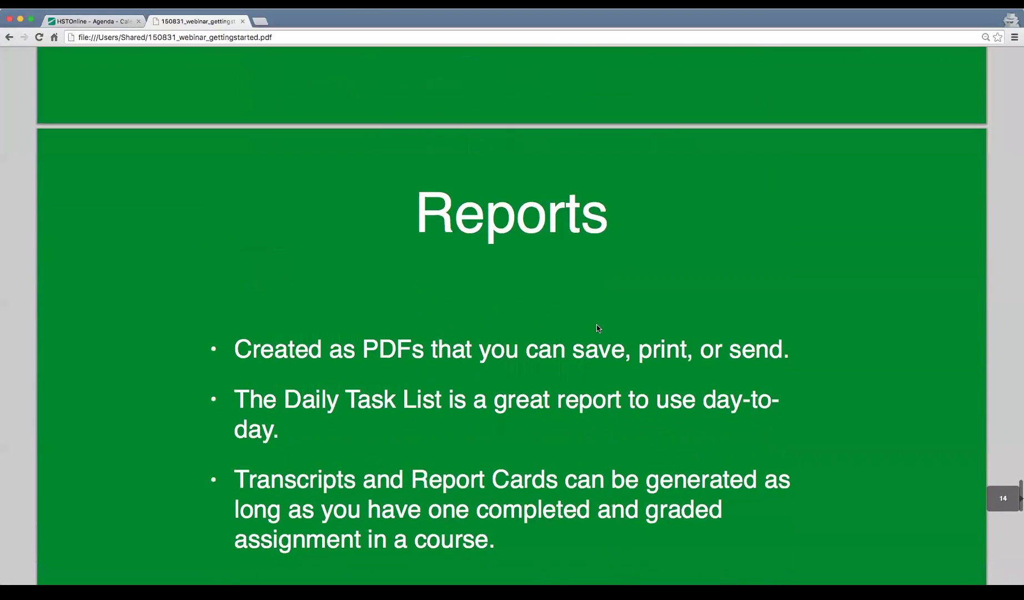
pyautogui.scroll(-2, 596, 325)
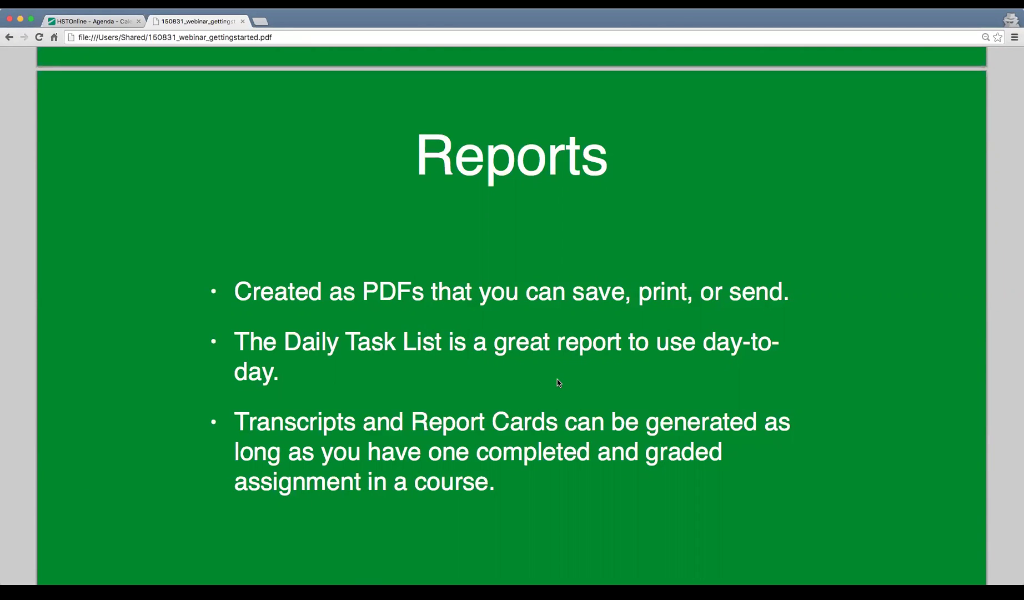
pyautogui.scroll(-5, 557, 381)
pyautogui.scroll(3, 558, 381)
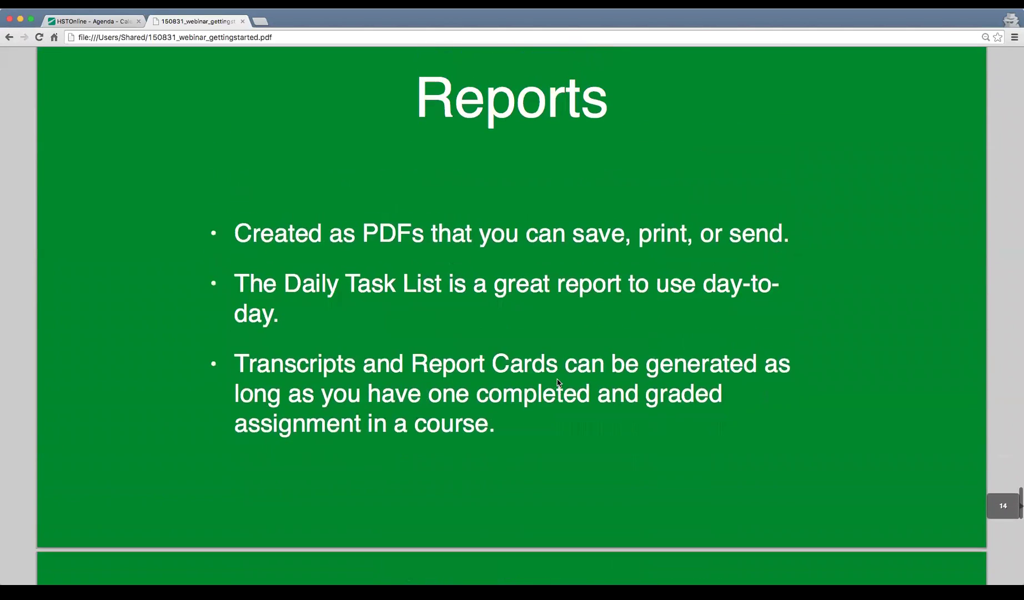
pyautogui.scroll(1, 557, 381)
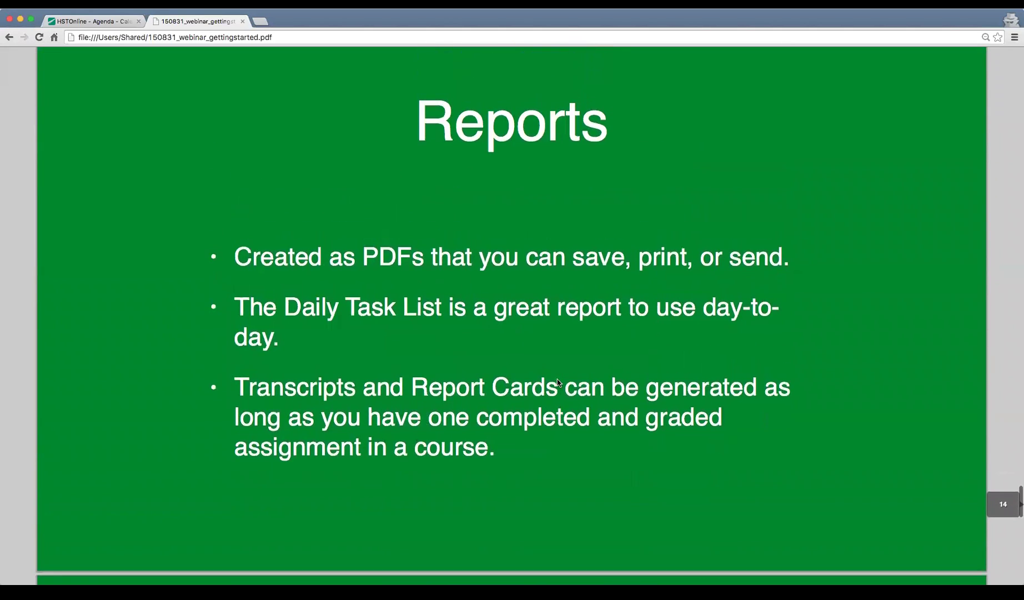
# - Switch to Homeschool Tracker and open the Daily Task List report
pyautogui.click(99, 25)
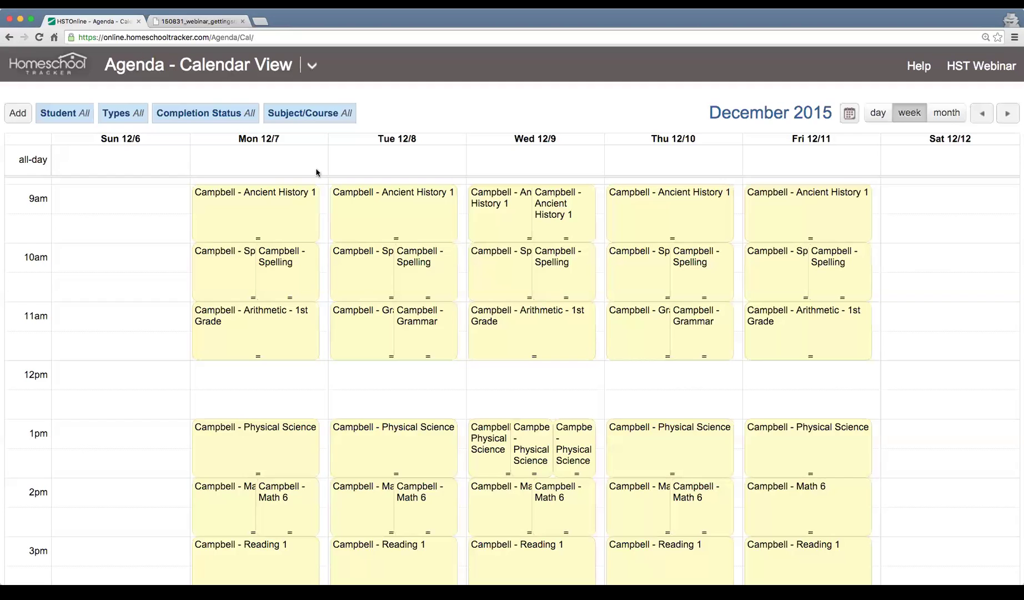
pyautogui.click(311, 68)
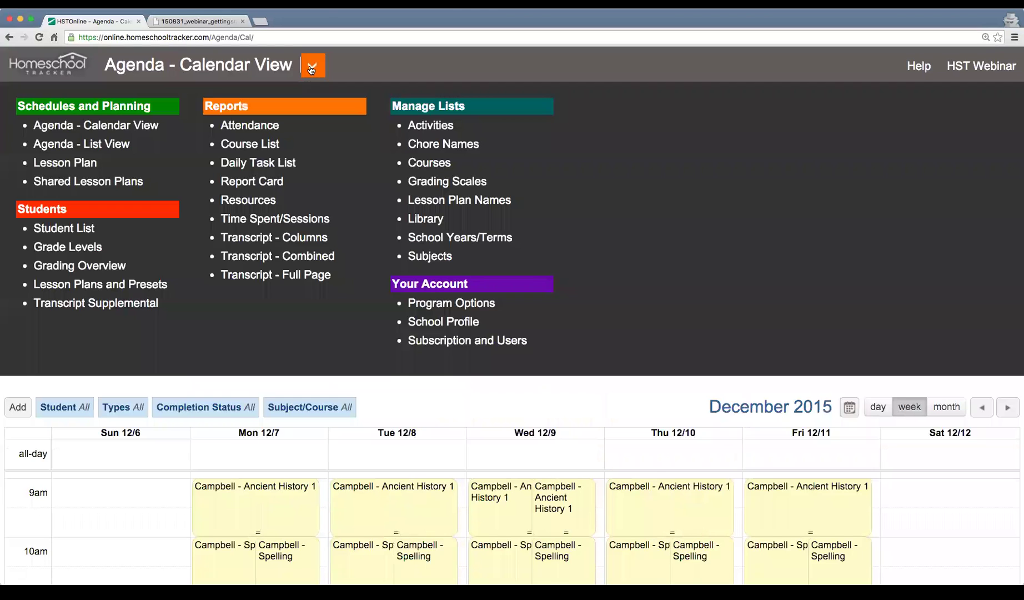
pyautogui.click(283, 168)
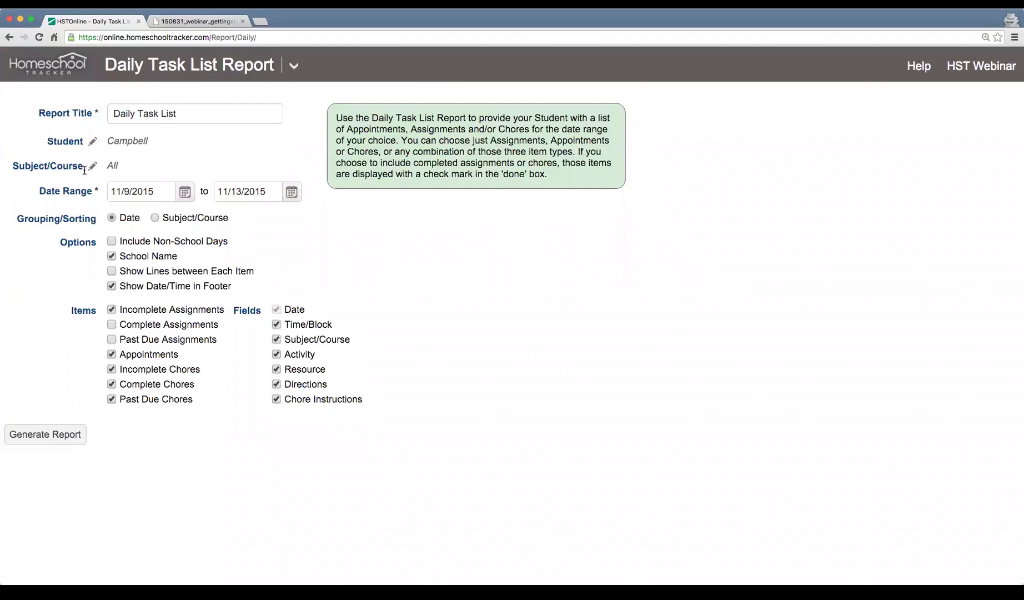
# - Set the report's date range to 12/7/2015 through 12/11/2015
pyautogui.click(175, 193)
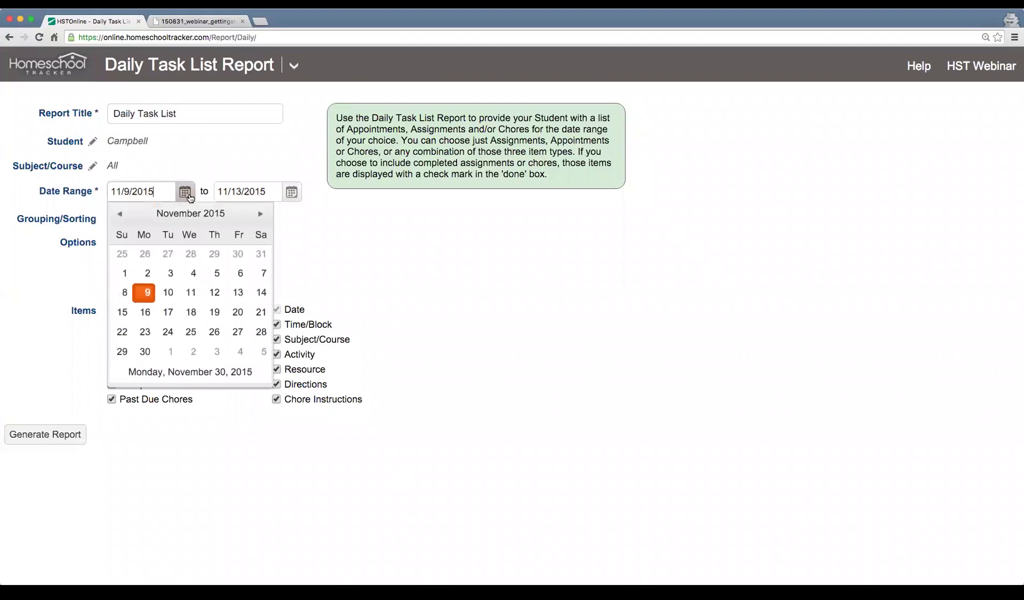
pyautogui.click(261, 215)
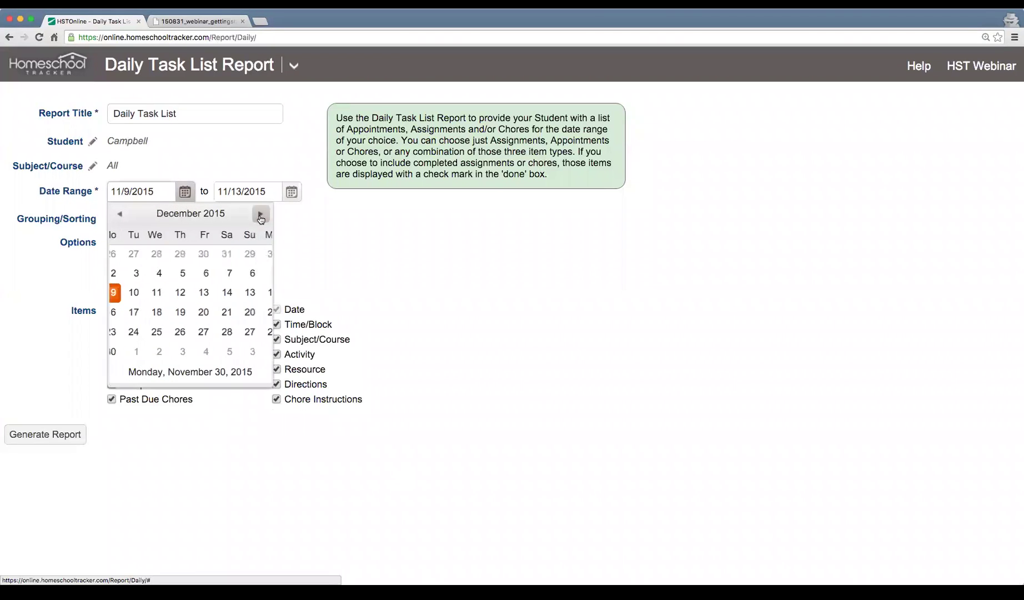
pyautogui.click(147, 273)
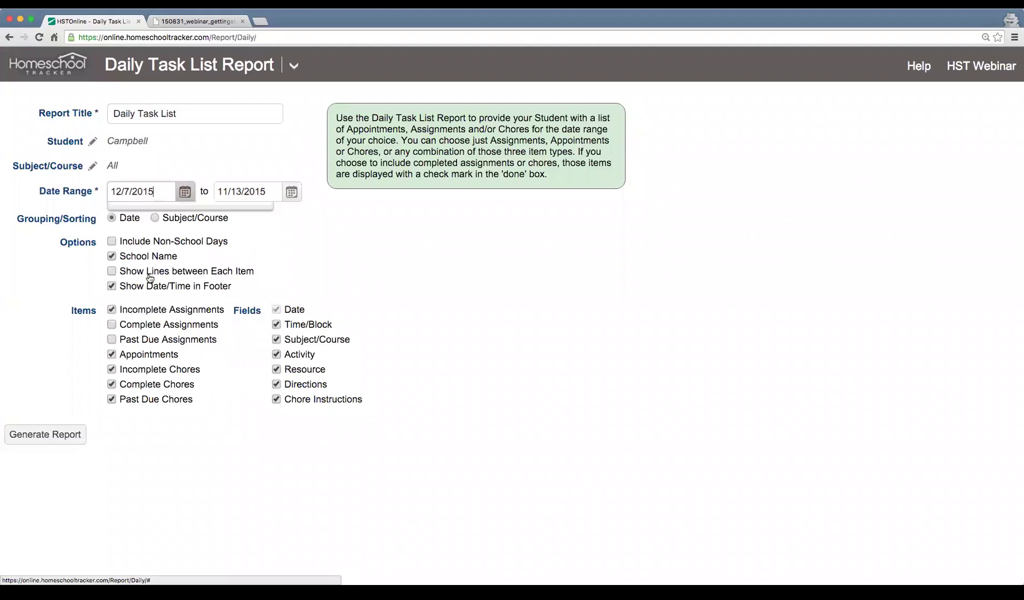
pyautogui.click(294, 196)
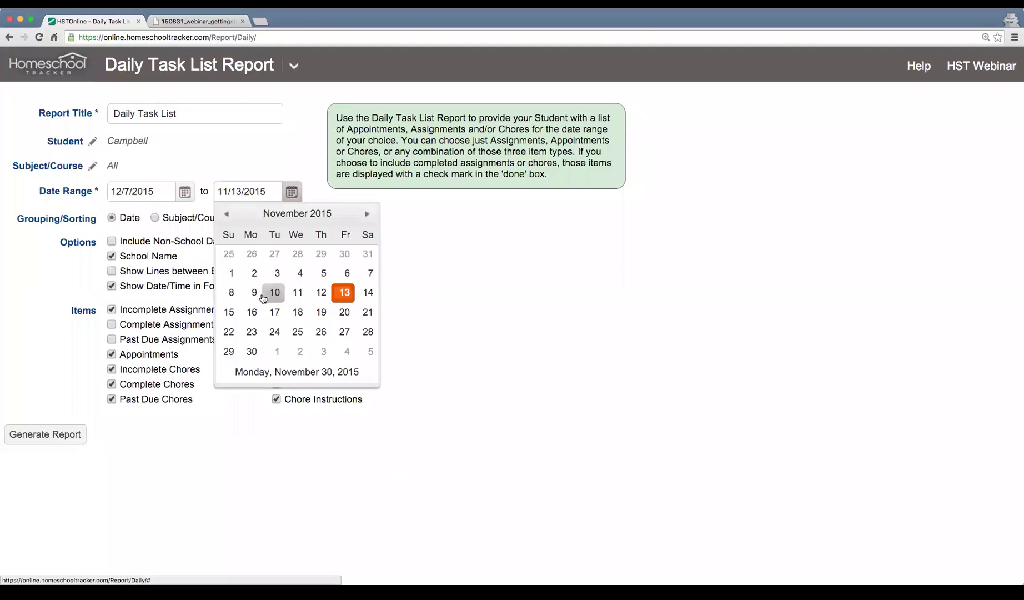
pyautogui.click(368, 215)
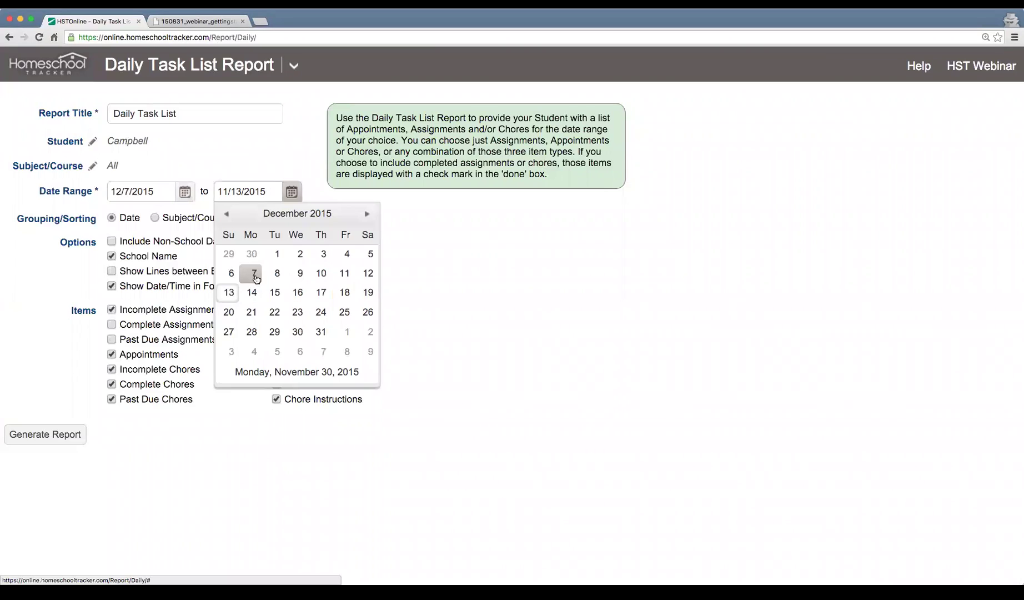
pyautogui.click(343, 276)
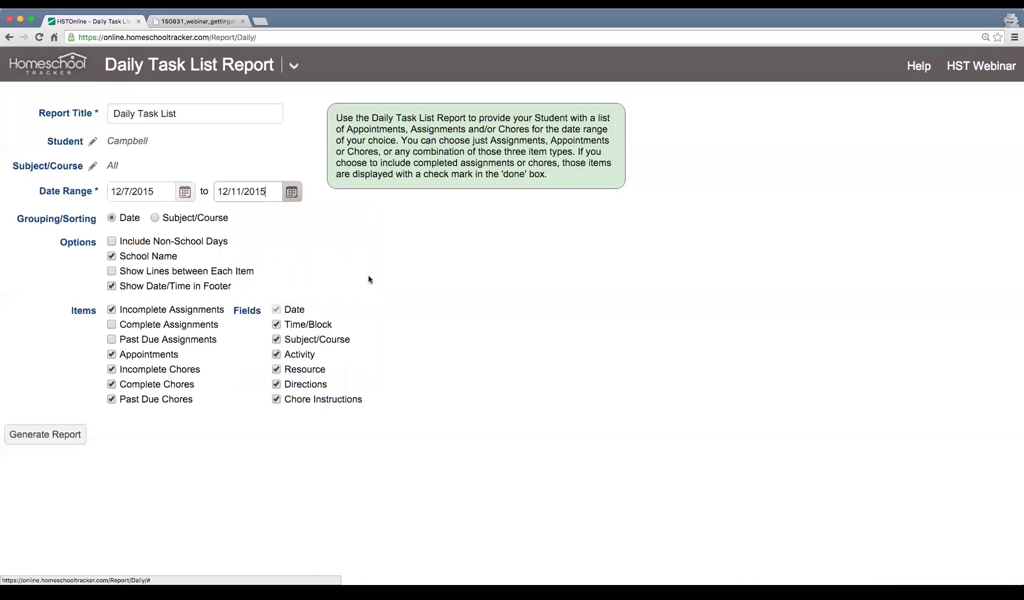
pyautogui.click(585, 337)
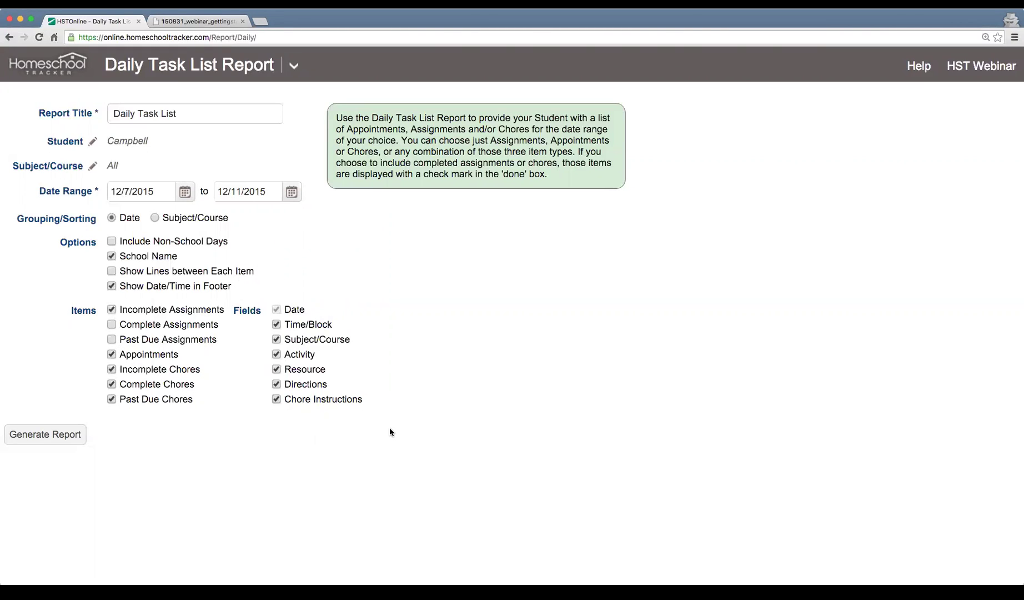
# - Generate the Daily Task List report and open its downloaded PDF
pyautogui.click(54, 436)
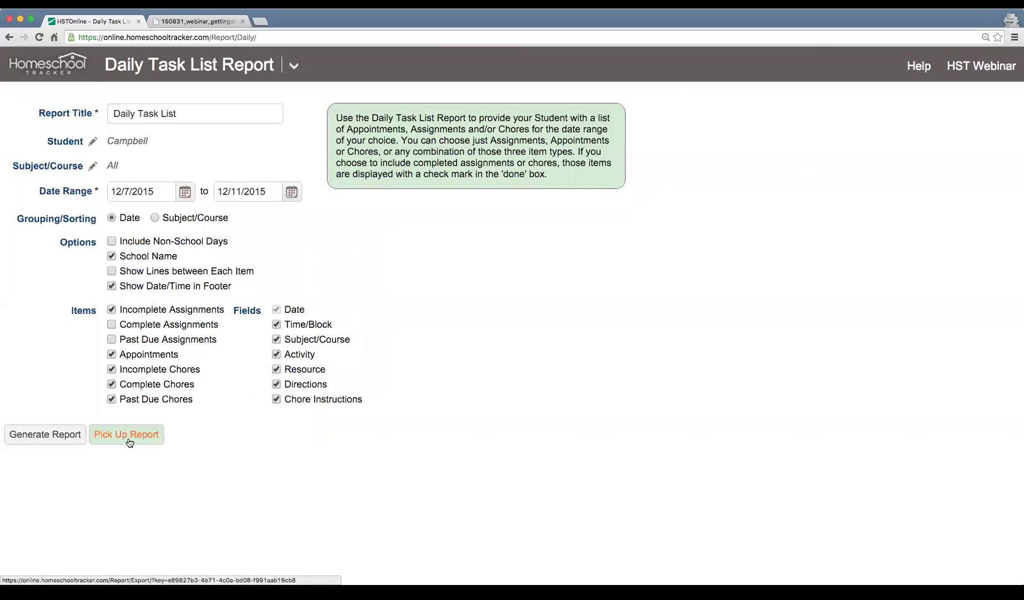
pyautogui.click(128, 434)
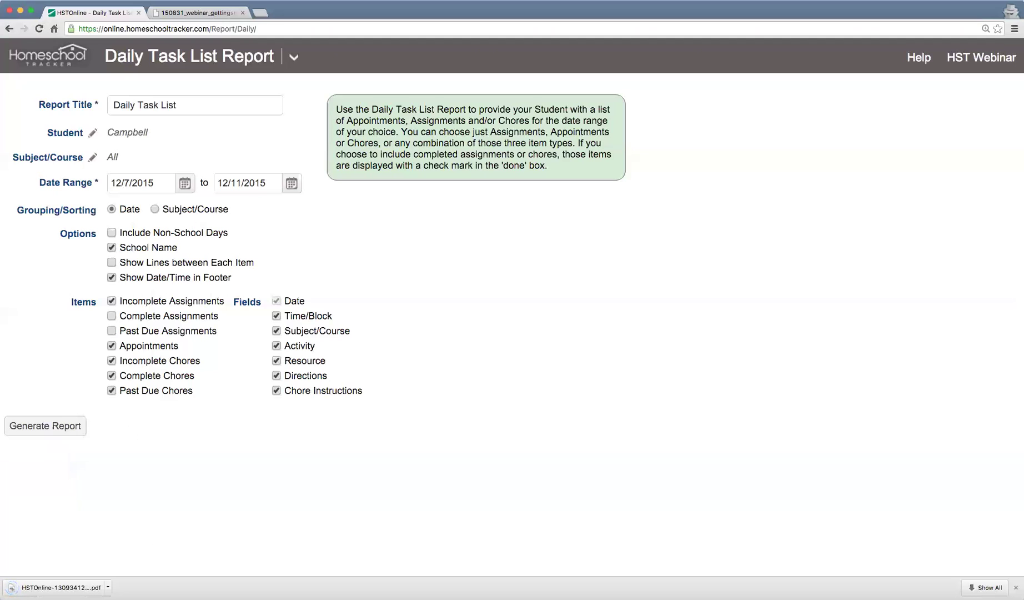
pyautogui.click(61, 587)
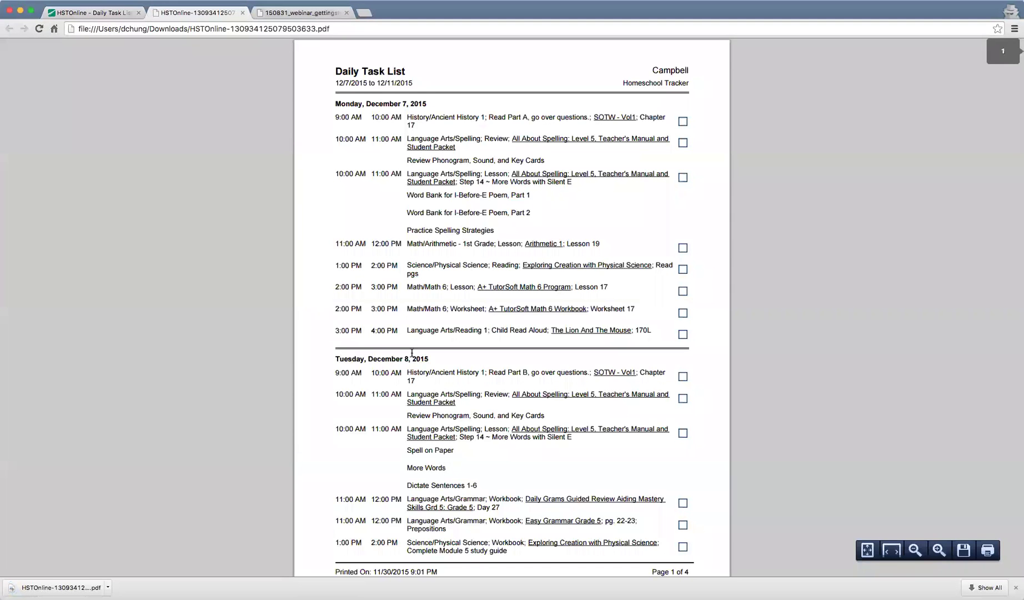
# - Examine the PDF's daily assignments from Monday, December 7 through Friday, December 11, and return to the Reports slide of the presentation
pyautogui.press('super+equal')
pyautogui.press('super+equal')
pyautogui.press('super+equal')
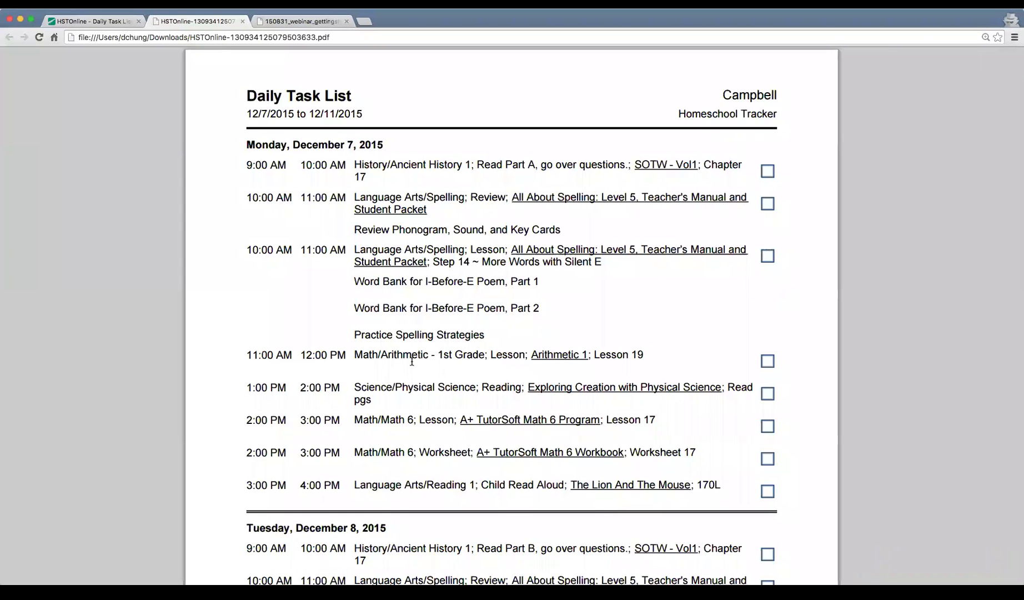
pyautogui.press('super+equal')
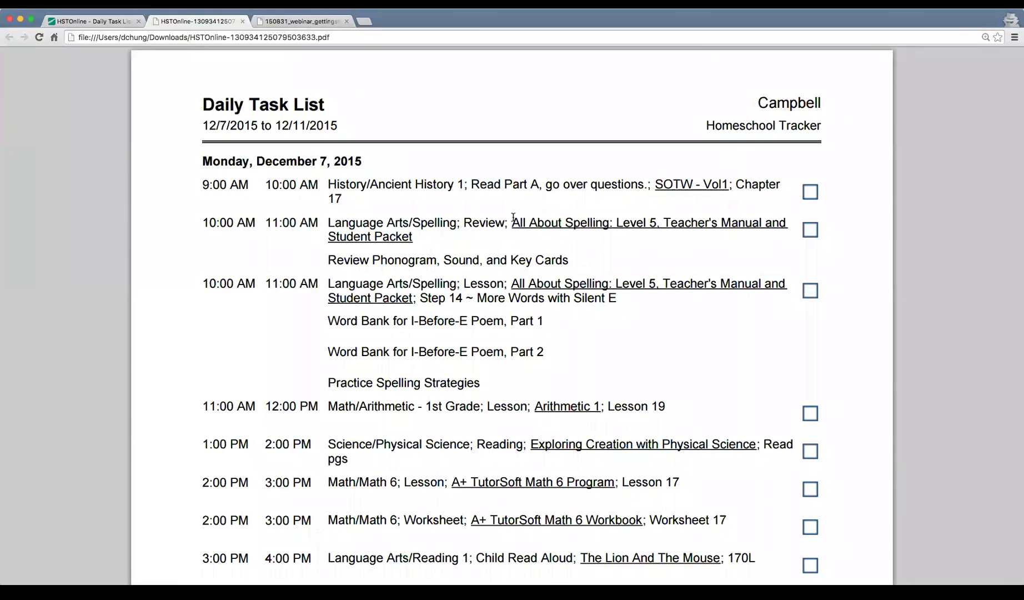
pyautogui.scroll(-1, 513, 217)
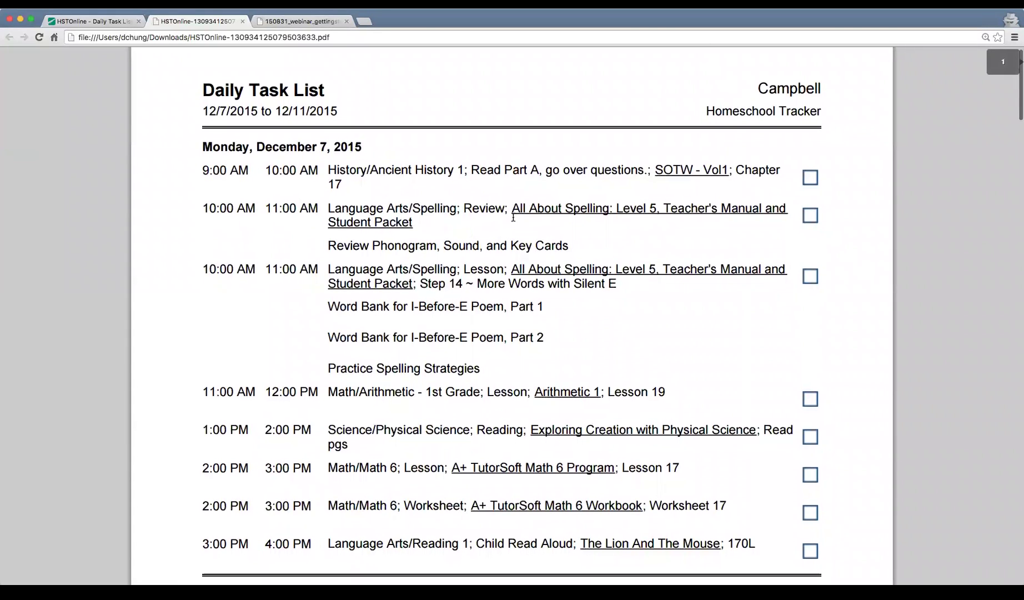
pyautogui.scroll(-1, 513, 217)
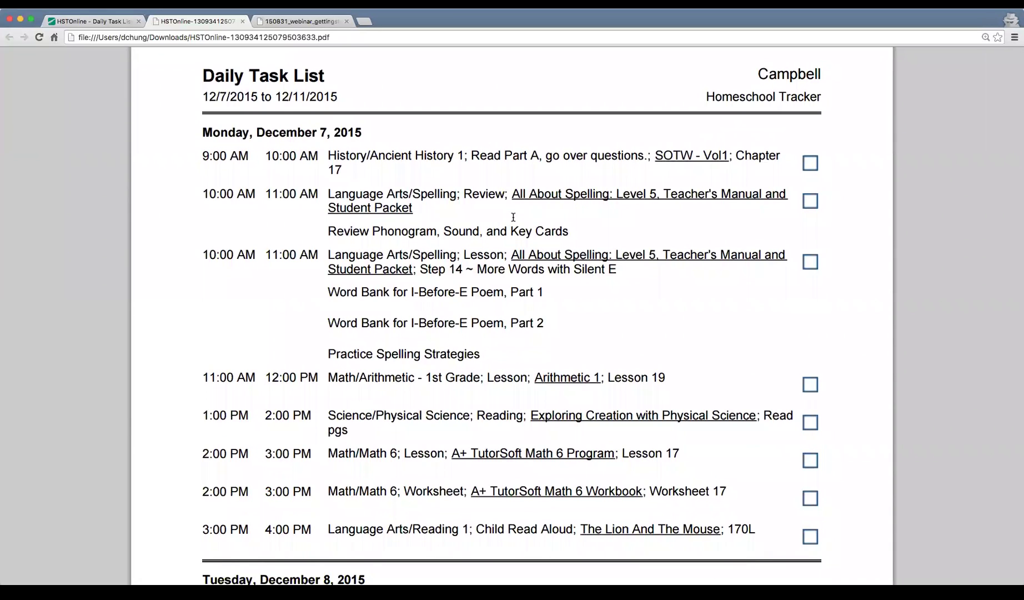
pyautogui.scroll(-1, 513, 217)
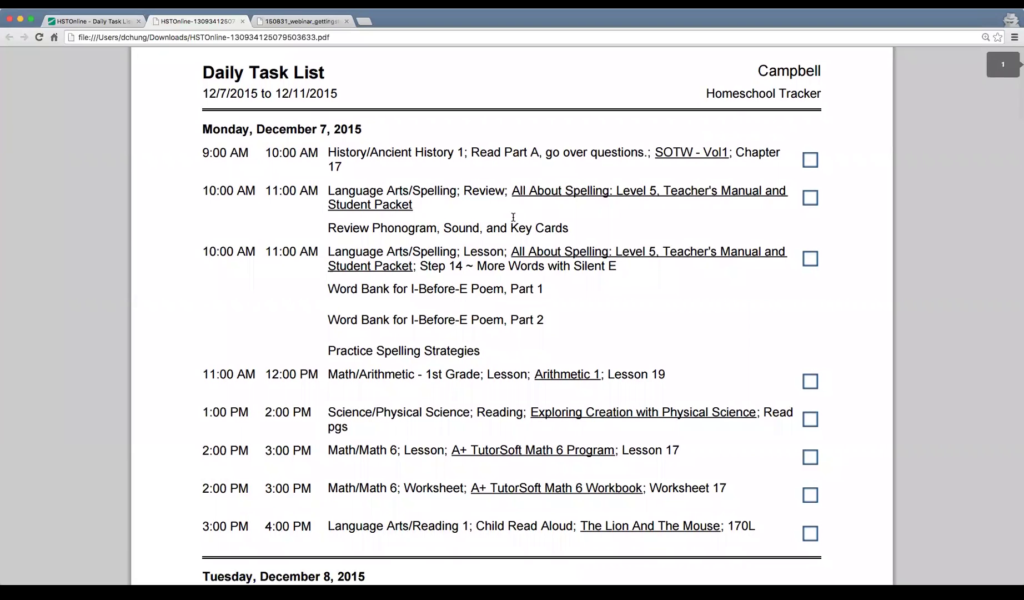
pyautogui.scroll(1, 513, 217)
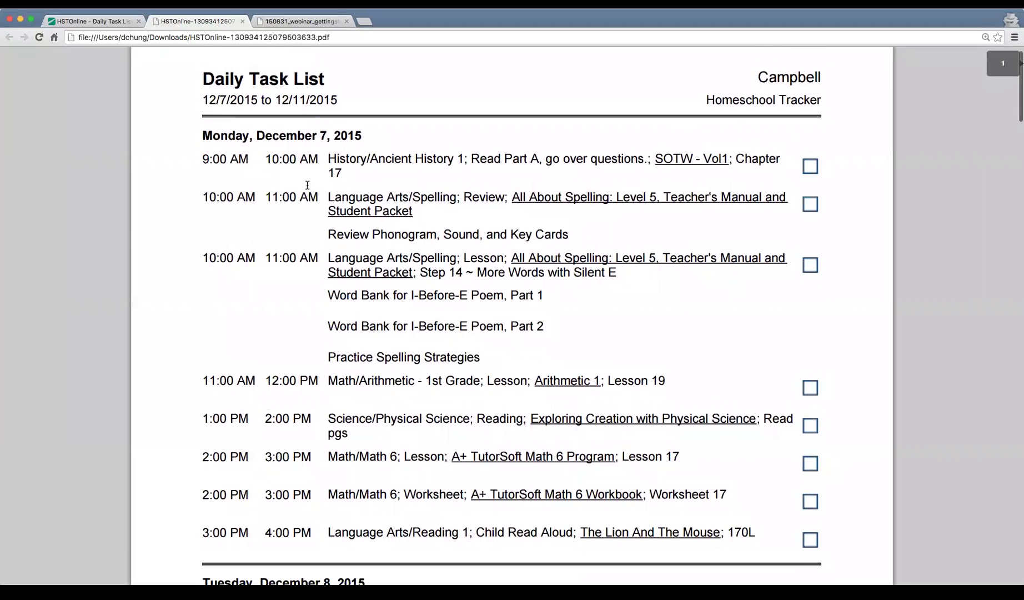
pyautogui.scroll(-2, 328, 164)
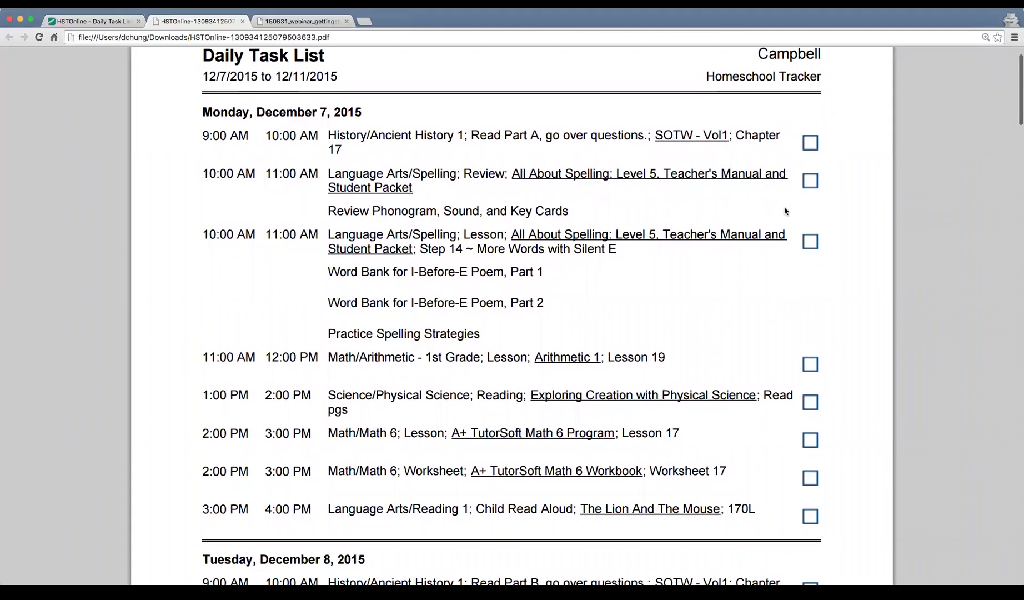
pyautogui.scroll(-3, 783, 207)
pyautogui.scroll(-3, 777, 207)
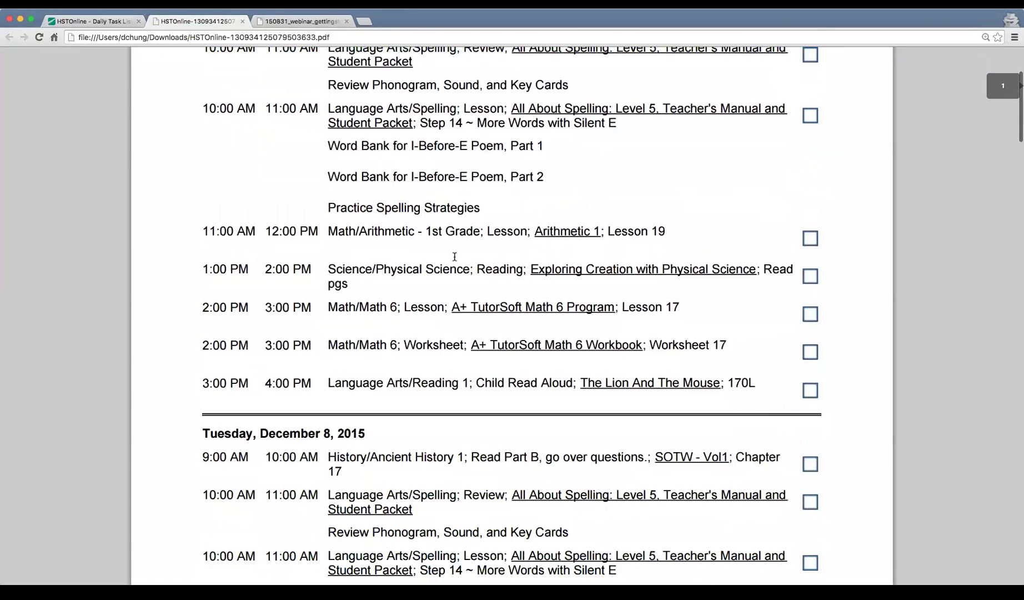
pyautogui.scroll(-3, 454, 258)
pyautogui.scroll(-3, 455, 258)
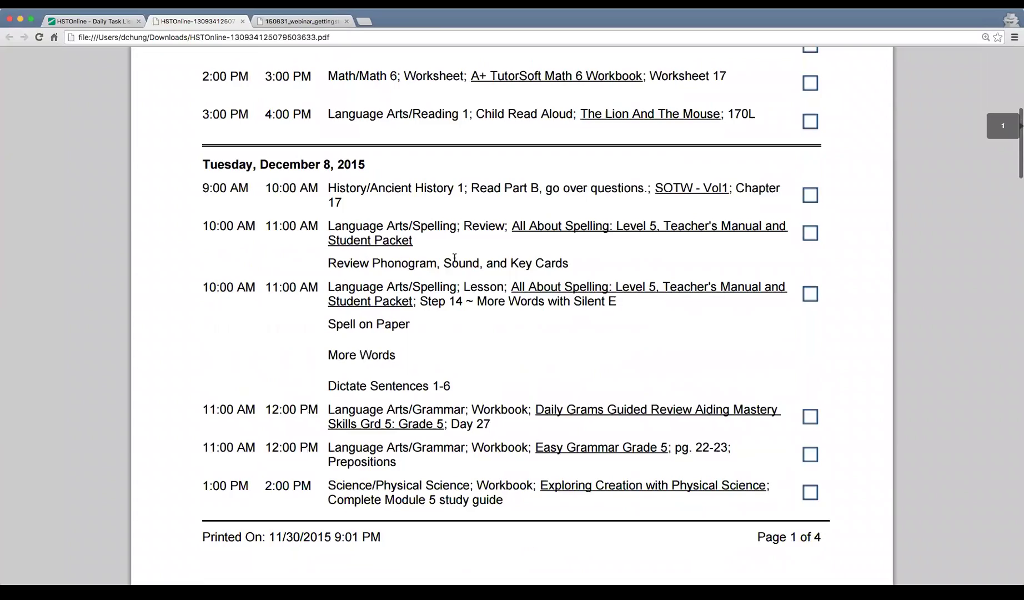
pyautogui.scroll(-1, 458, 260)
pyautogui.scroll(-10, 459, 260)
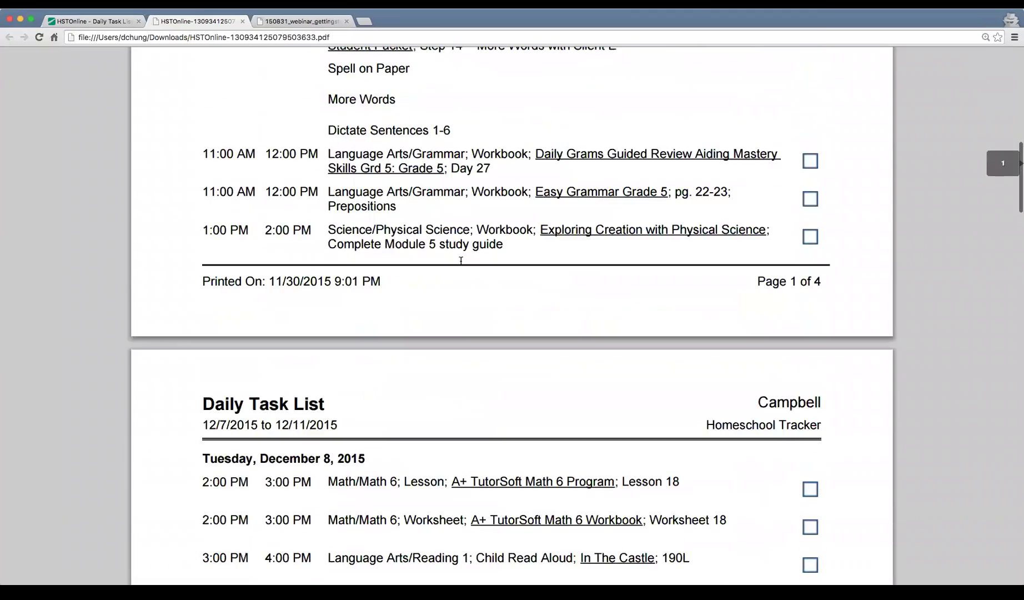
pyautogui.scroll(-20, 461, 261)
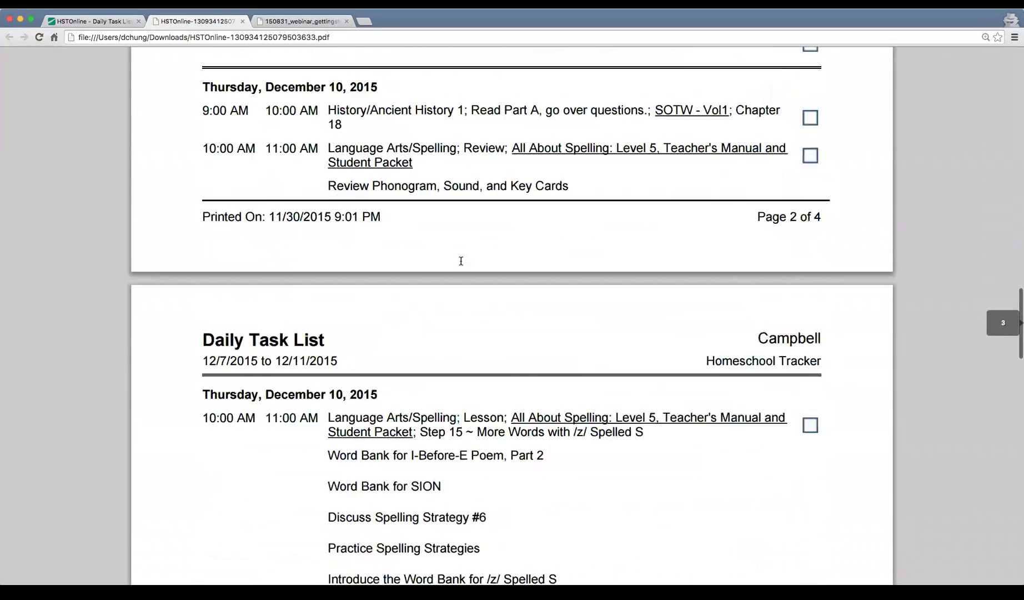
pyautogui.scroll(-14, 462, 261)
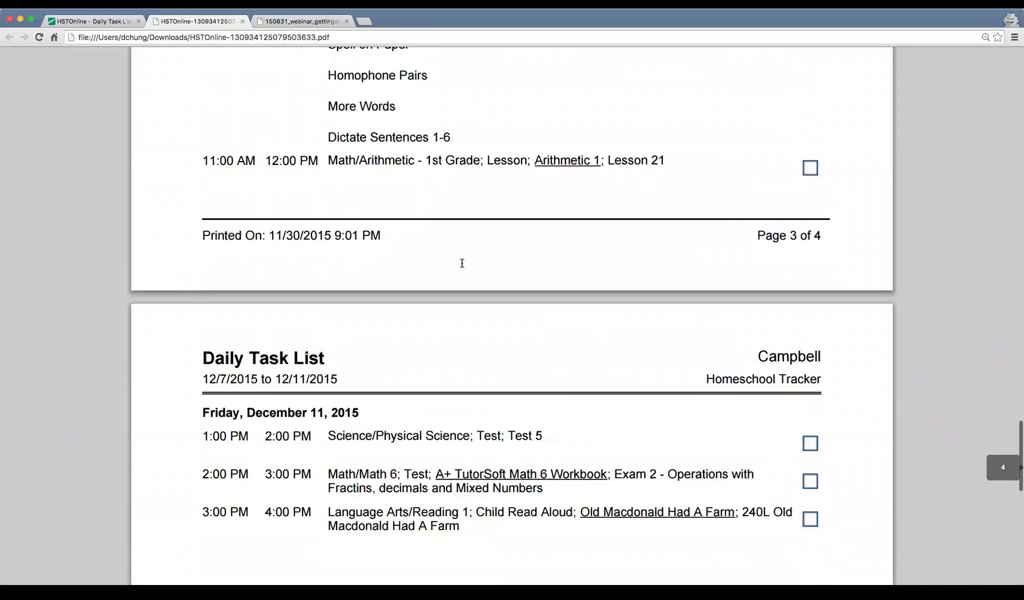
pyautogui.scroll(2, 462, 263)
pyautogui.scroll(20, 462, 263)
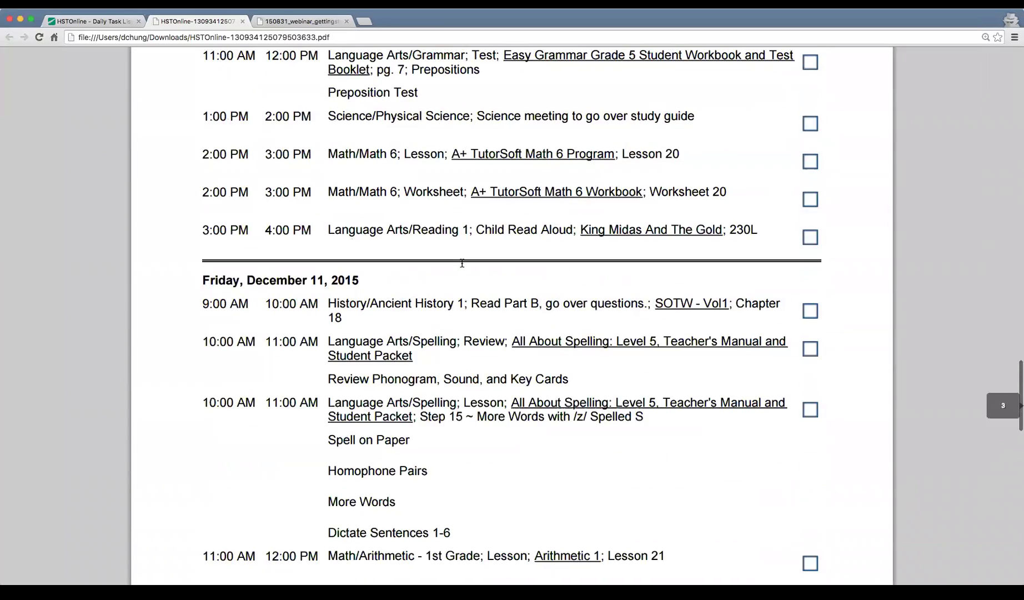
pyautogui.scroll(20, 462, 263)
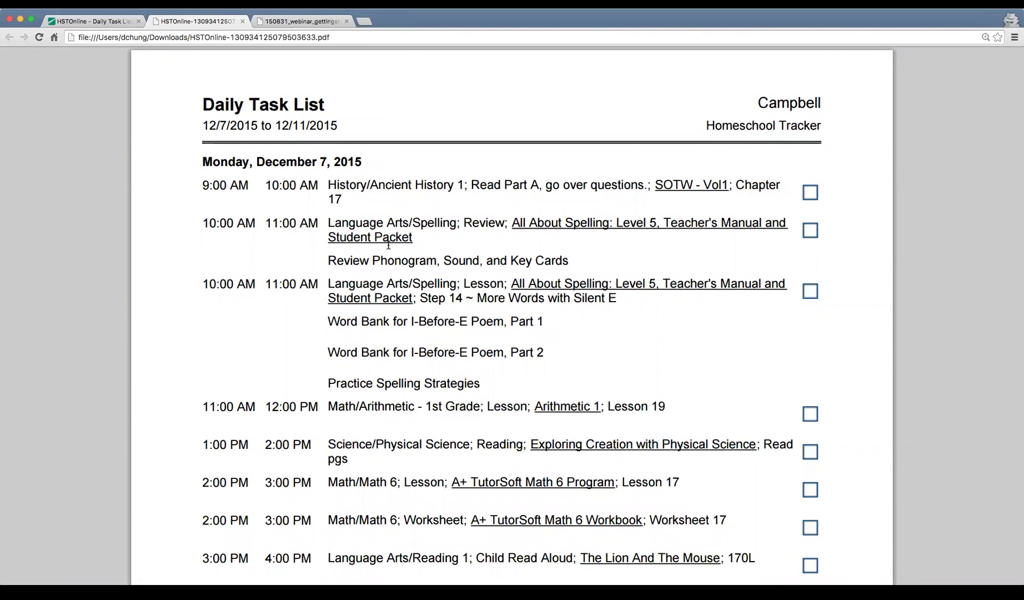
pyautogui.hotkey('ctrl', 'Tab')
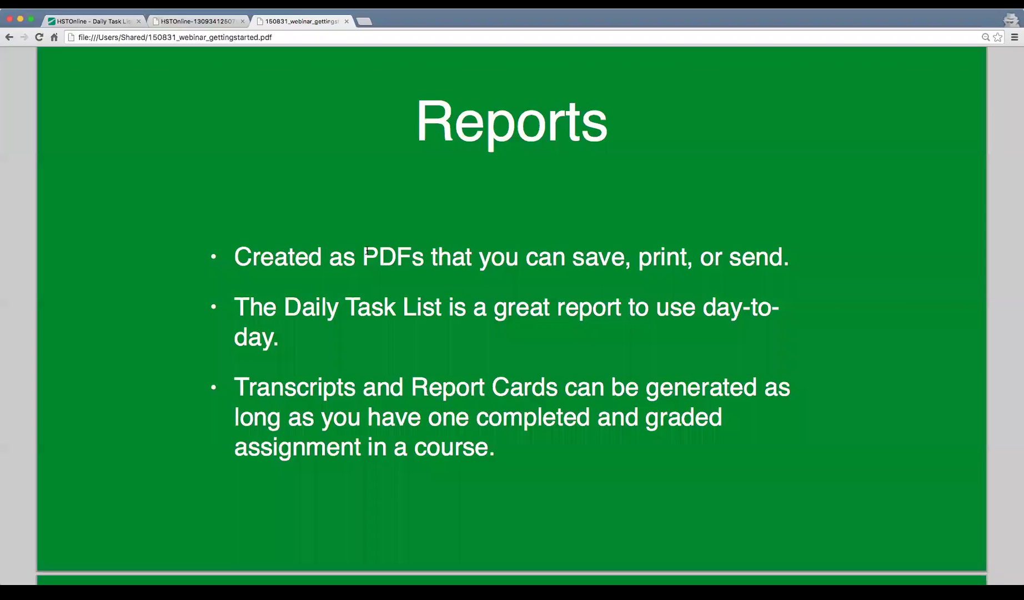
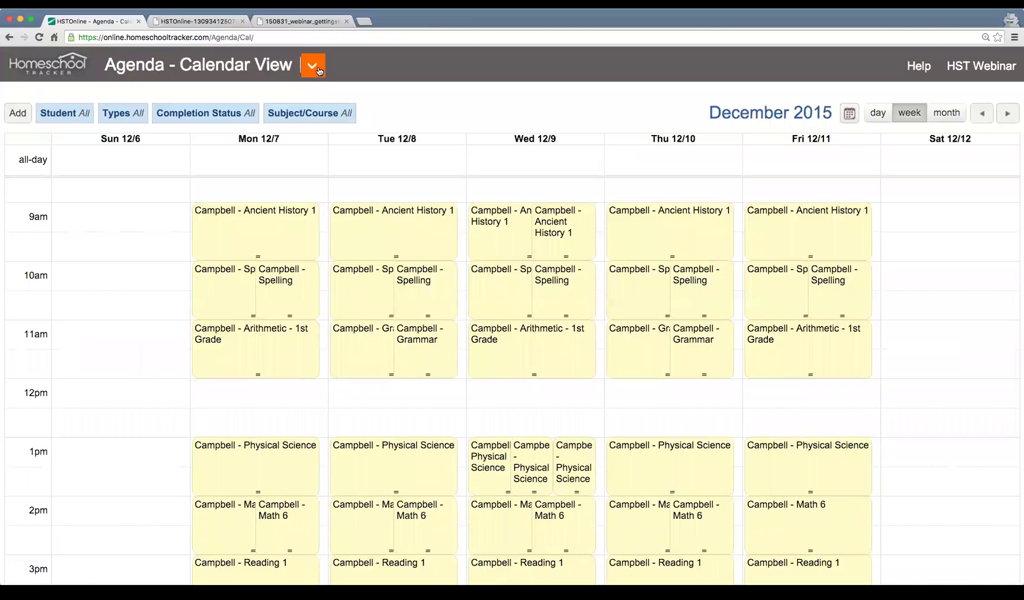
# - Set the Agenda organization to Blocks in Homeschool Tracker's Program Options and save the change
pyautogui.click(490, 305)
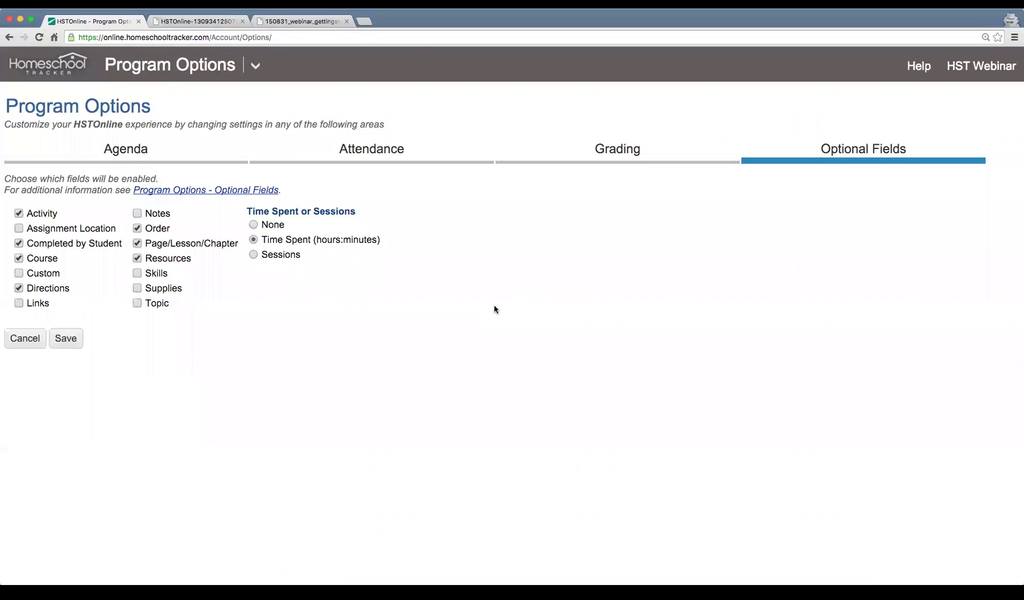
pyautogui.click(124, 155)
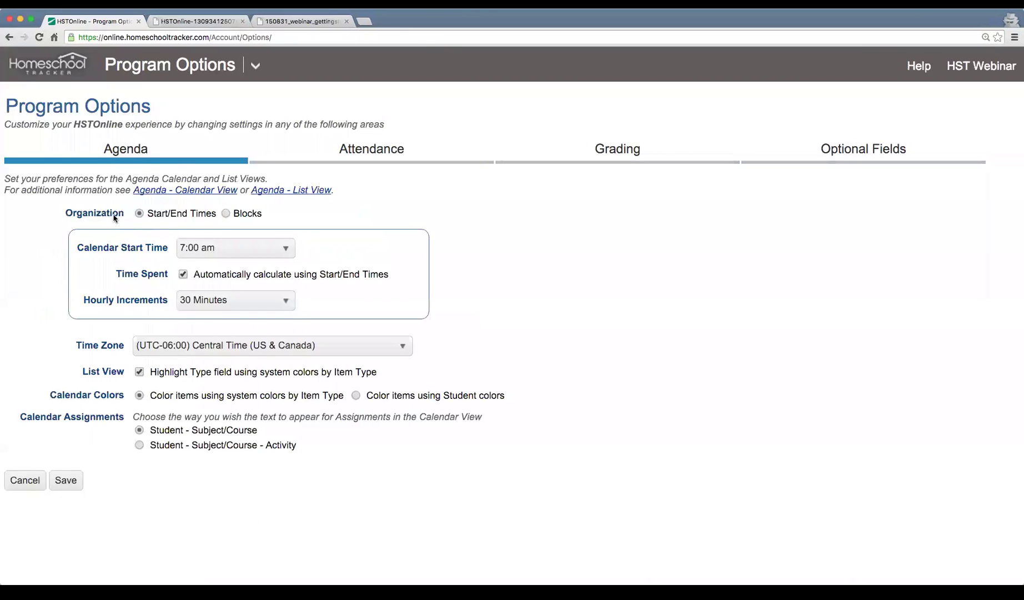
pyautogui.click(225, 214)
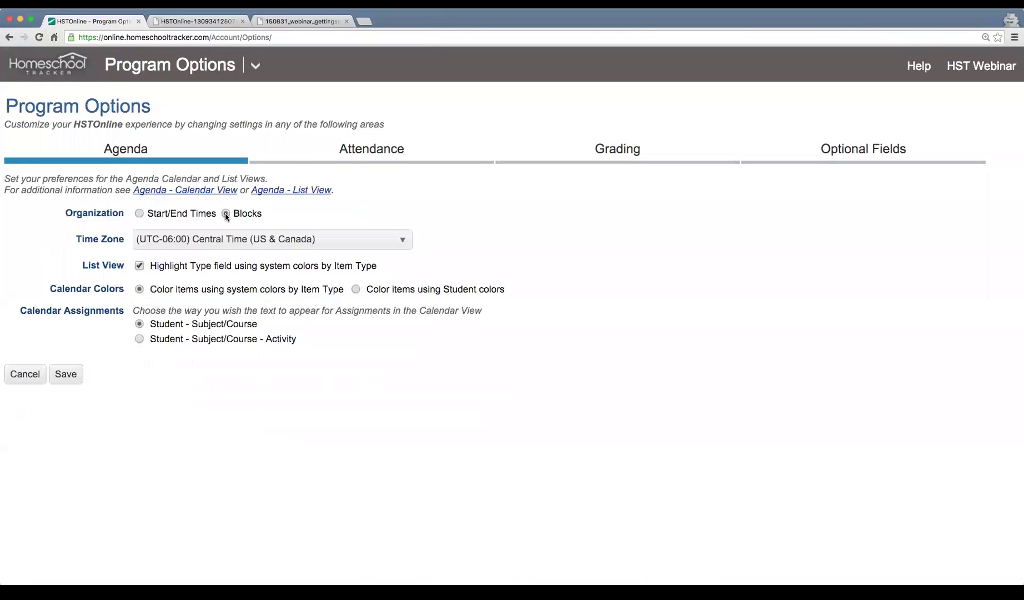
pyautogui.click(66, 376)
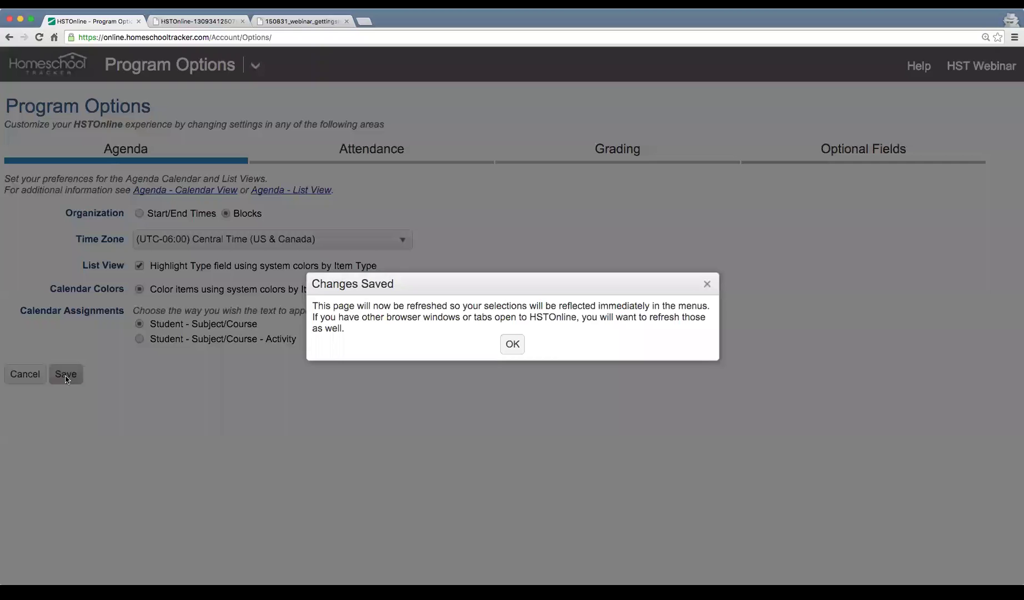
pyautogui.click(513, 344)
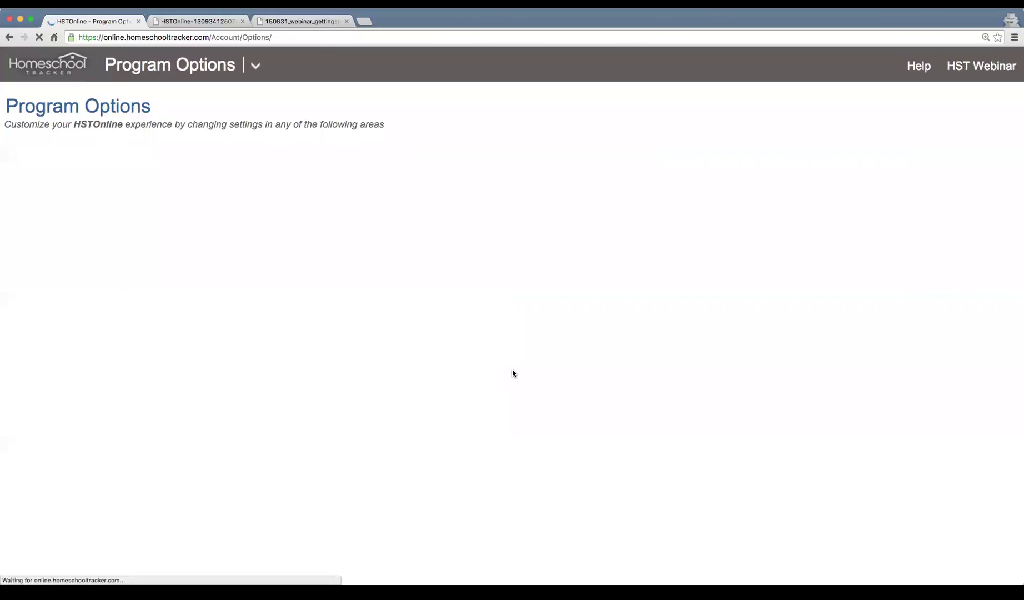
# - Open the Agenda's Calendar View and look through the numbered block rows for the week of 12/6 to 12/12
pyautogui.click(256, 65)
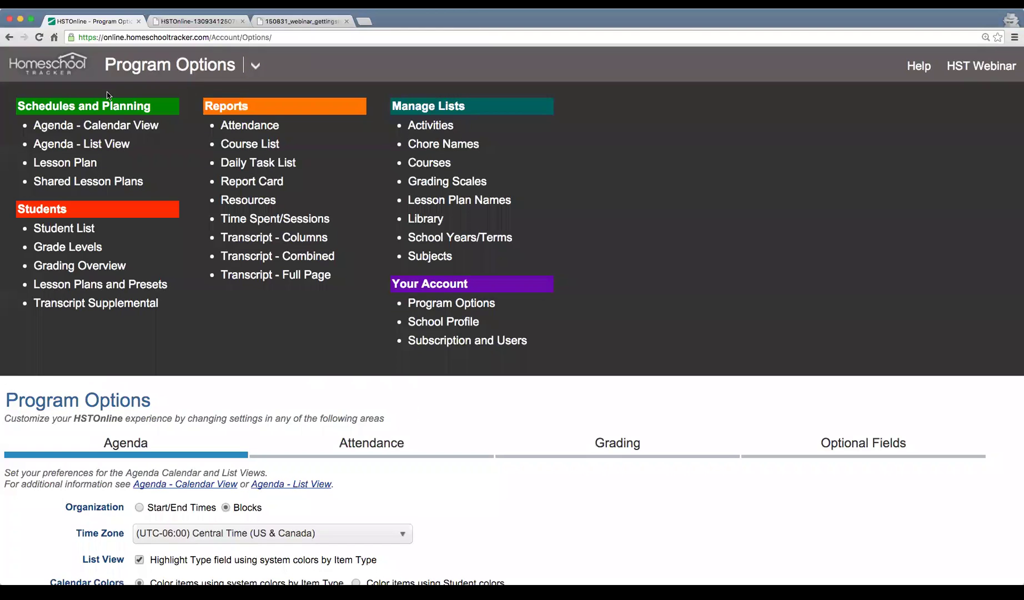
pyautogui.click(111, 126)
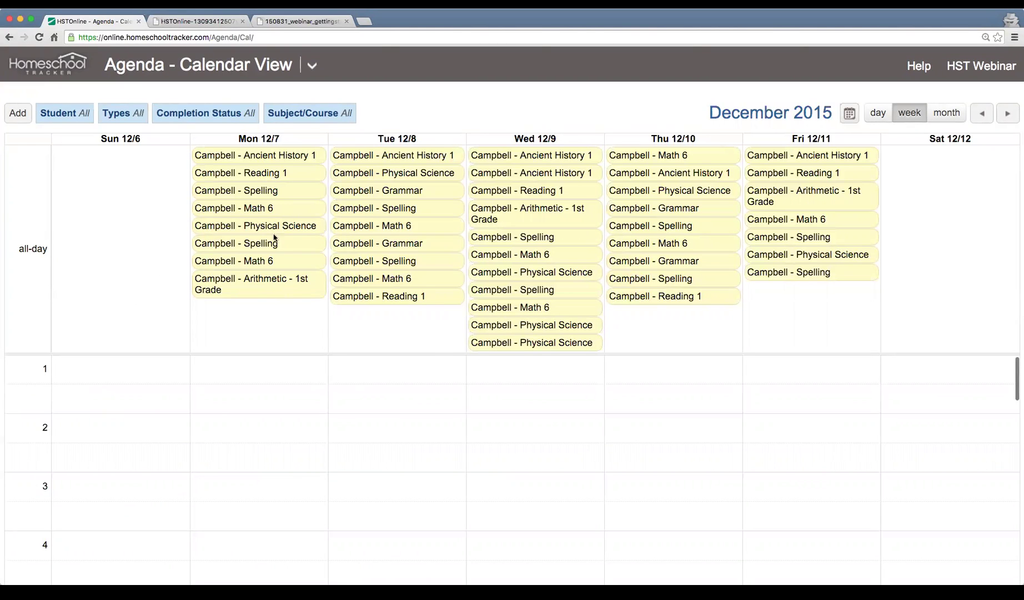
pyautogui.scroll(-2, 421, 432)
pyautogui.scroll(3, 420, 432)
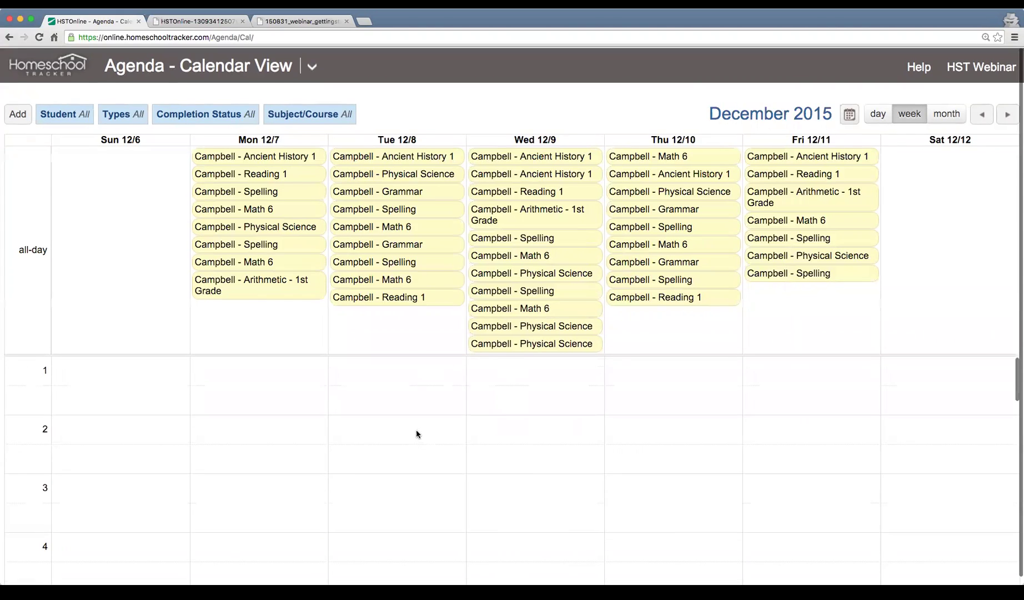
pyautogui.scroll(-15, 34, 383)
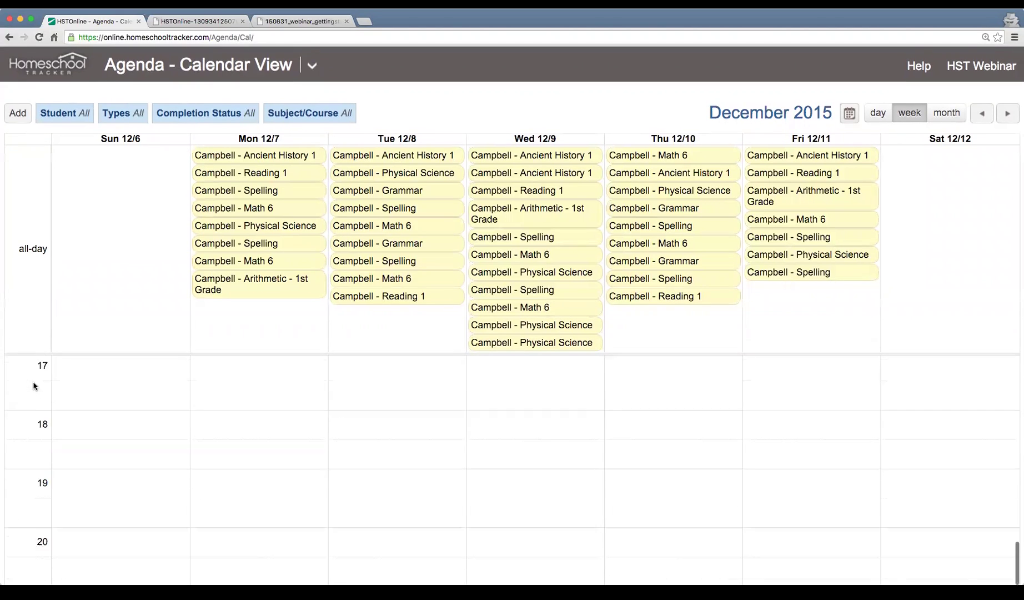
pyautogui.scroll(-1, 34, 385)
pyautogui.scroll(15, 43, 472)
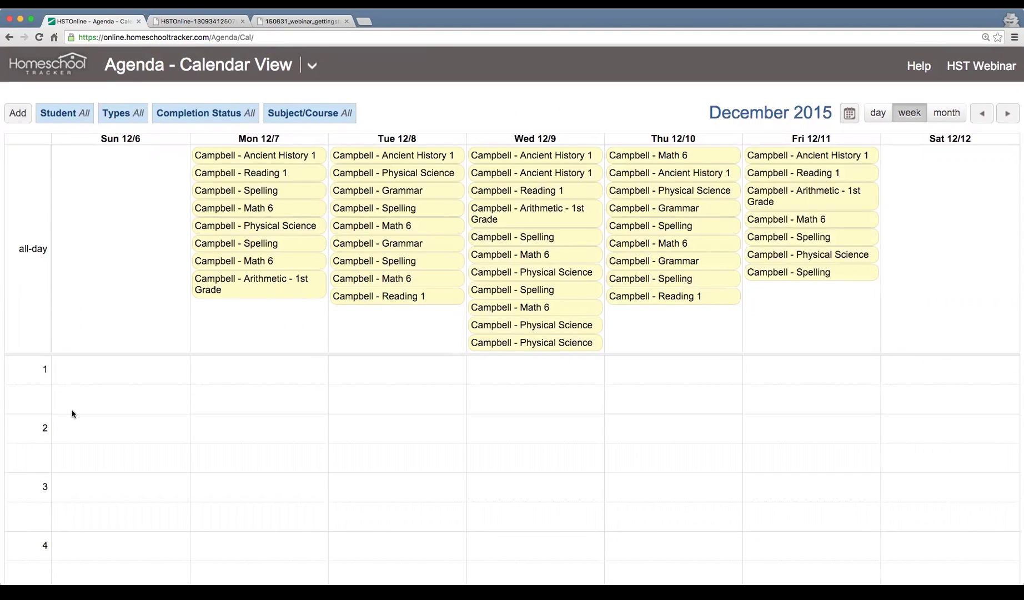
# - Assign Monday 12/7's Ancient History 1 assignment to Block 1 and save it
pyautogui.click(256, 158)
pyautogui.click(257, 163)
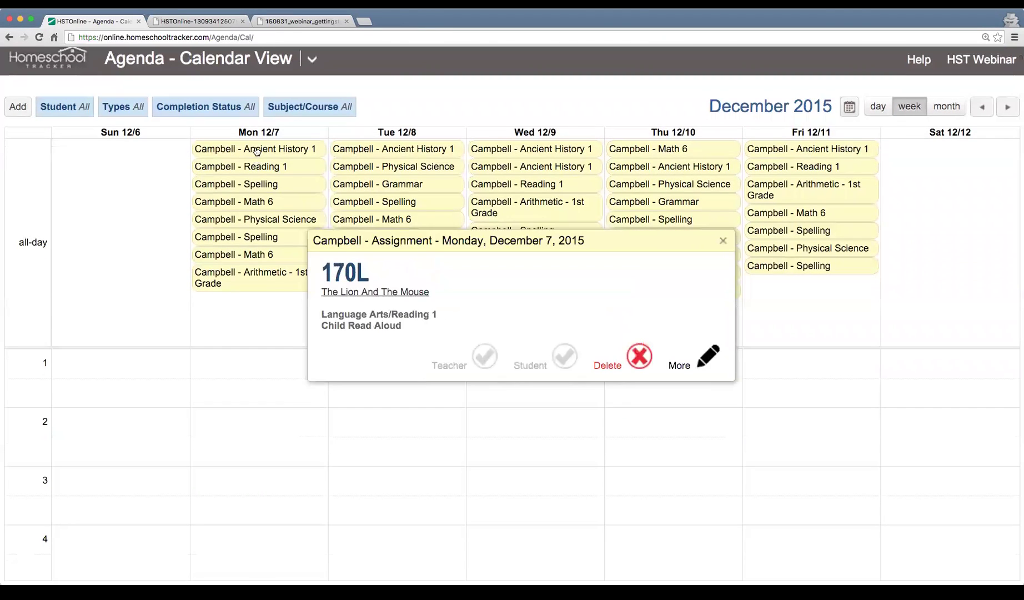
pyautogui.click(257, 151)
pyautogui.click(706, 420)
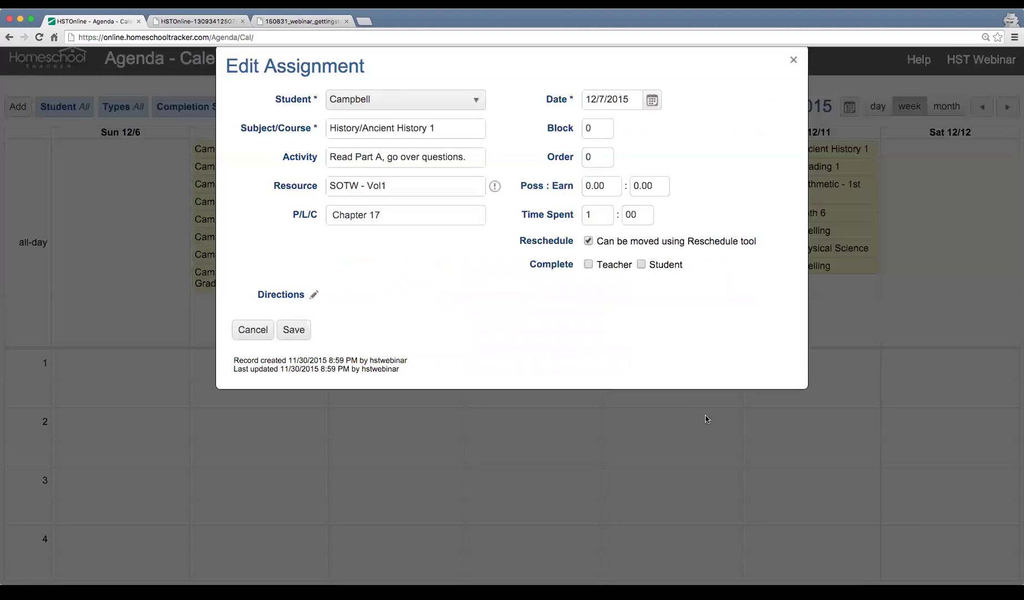
pyautogui.click(597, 122)
pyautogui.write('1')
pyautogui.click(294, 329)
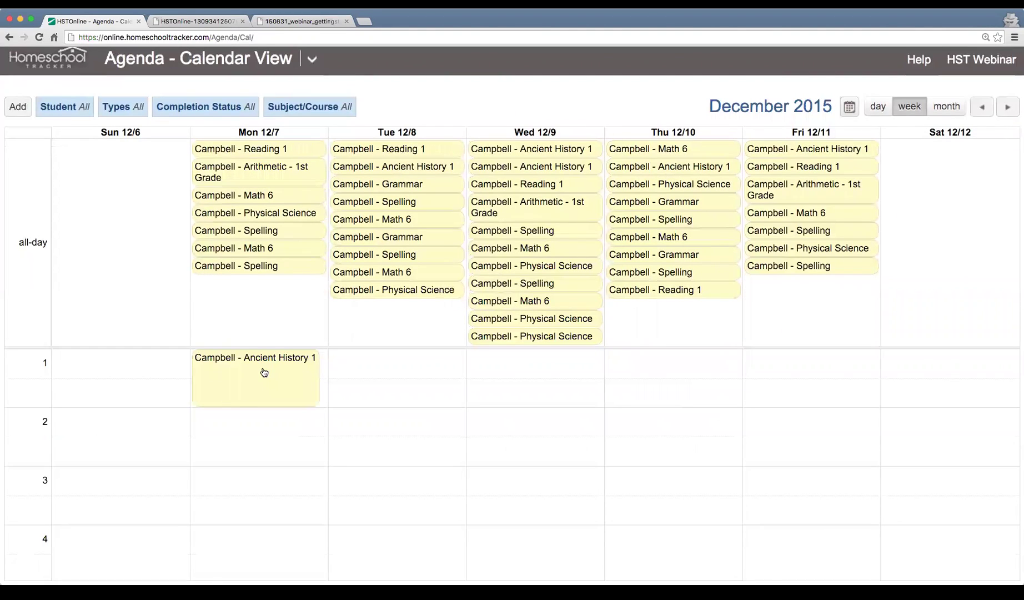
# - Set the Block of Monday 12/7's Reading 1 assignment to 2 and save it
pyautogui.click(253, 147)
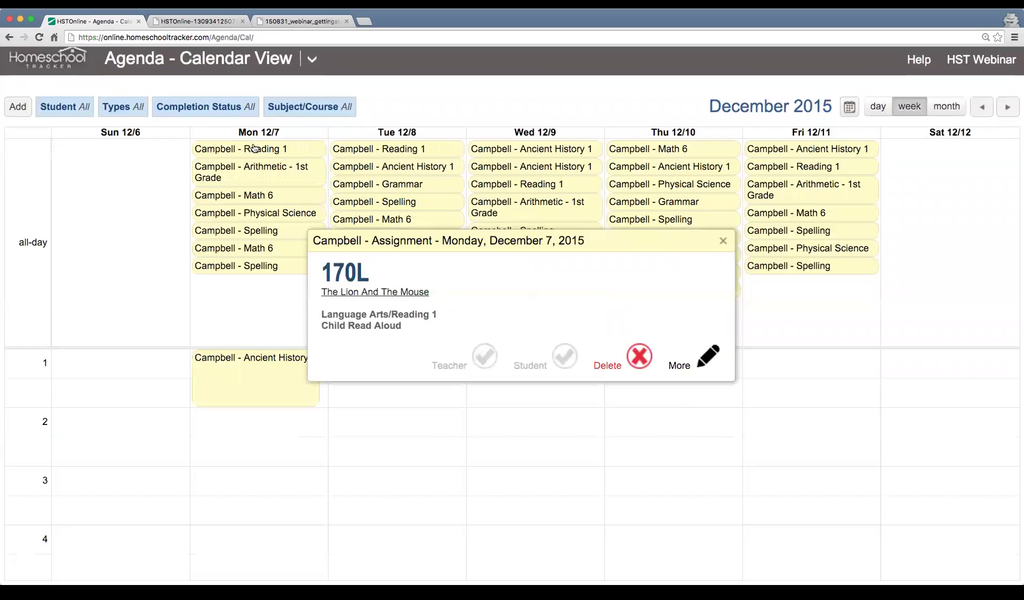
pyautogui.click(705, 358)
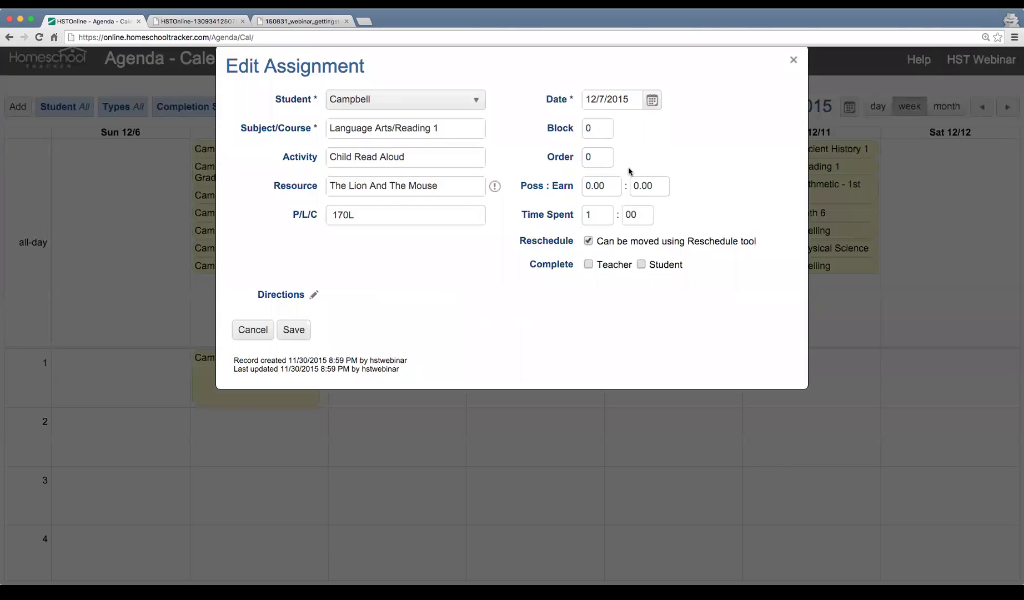
pyautogui.doubleClick(605, 131)
pyautogui.write('2')
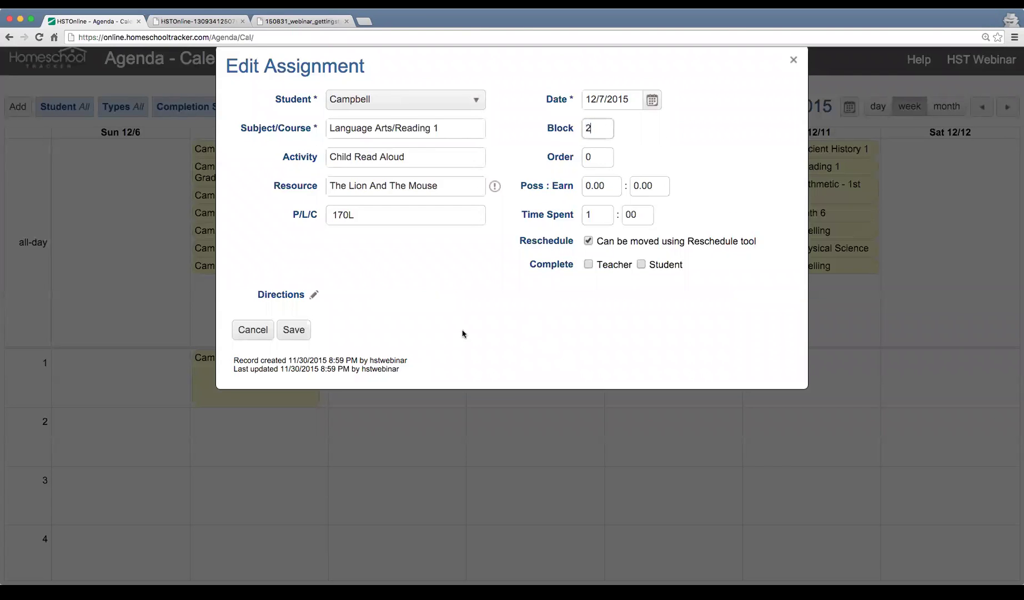
pyautogui.click(292, 332)
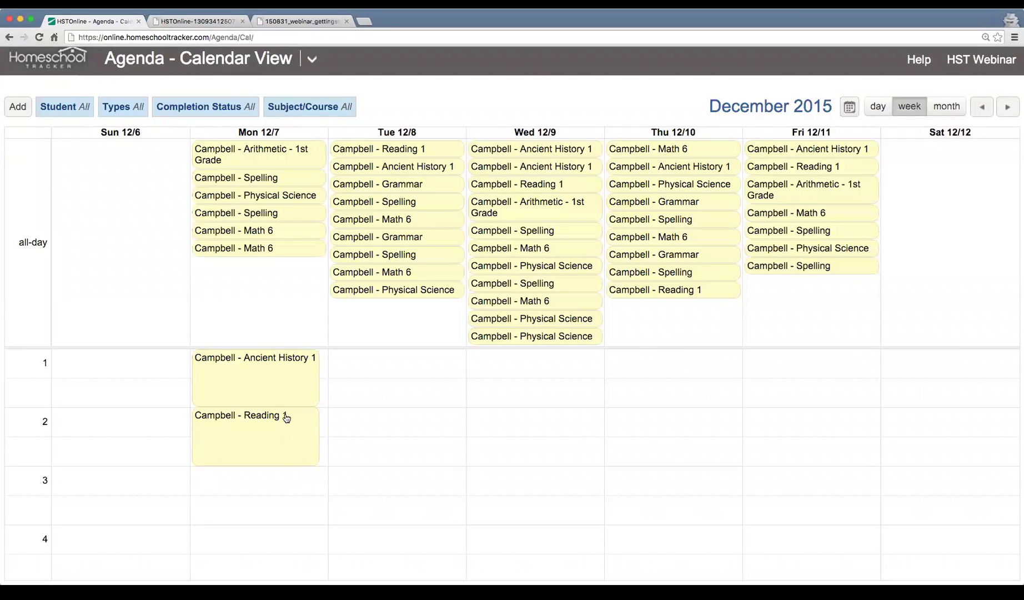
# - Place Monday 12/7's Arithmetic - 1st Grade assignment in Block 2 as well and save it
pyautogui.click(251, 162)
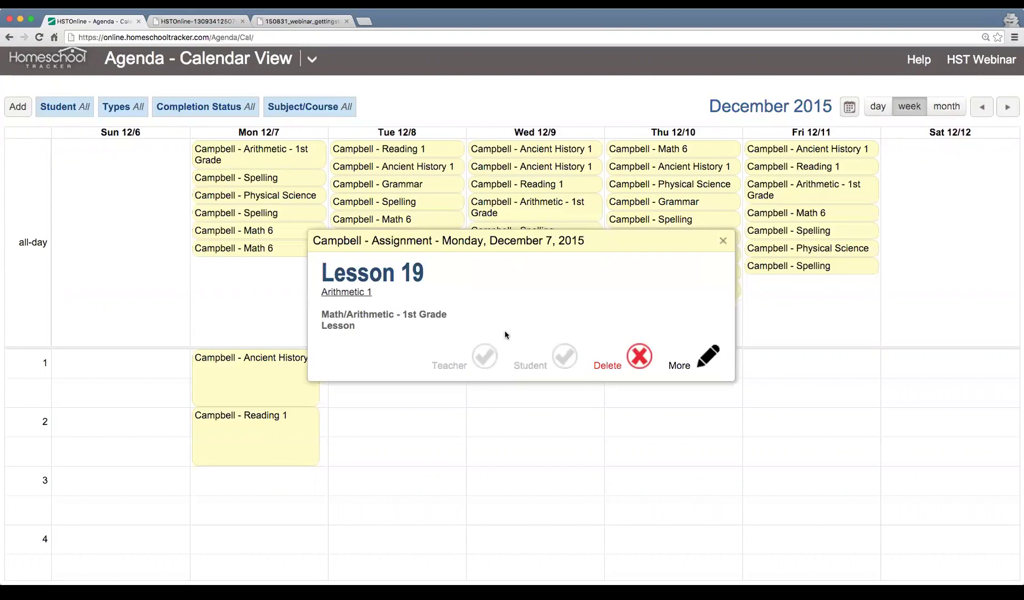
pyautogui.click(701, 361)
pyautogui.doubleClick(600, 134)
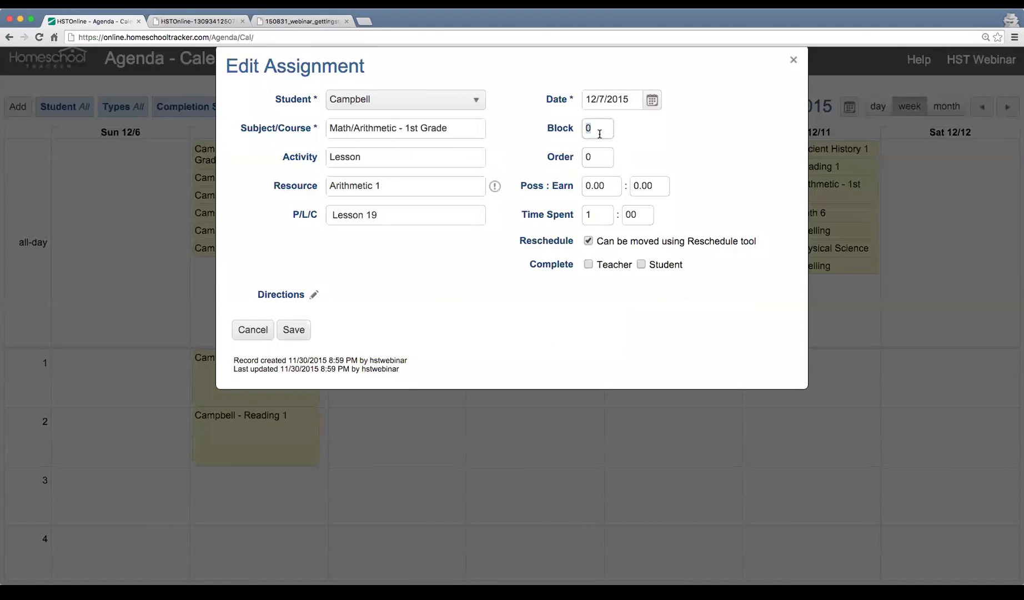
pyautogui.write('2')
pyautogui.click(294, 330)
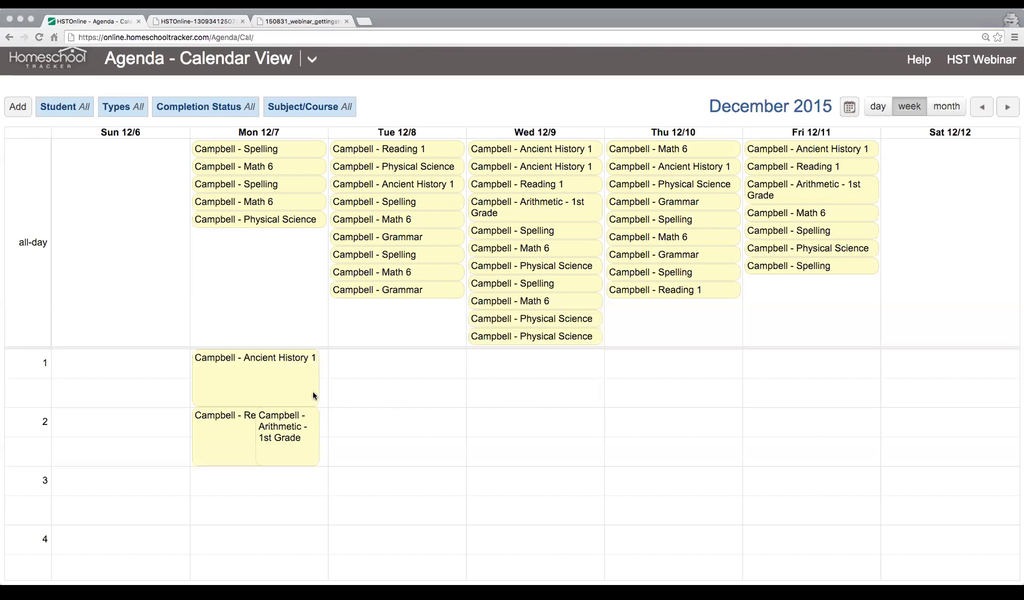
# - Open help.homeschooltracker.com in a new browser tab and read through its Tips for Unschoolers page
pyautogui.click(363, 22)
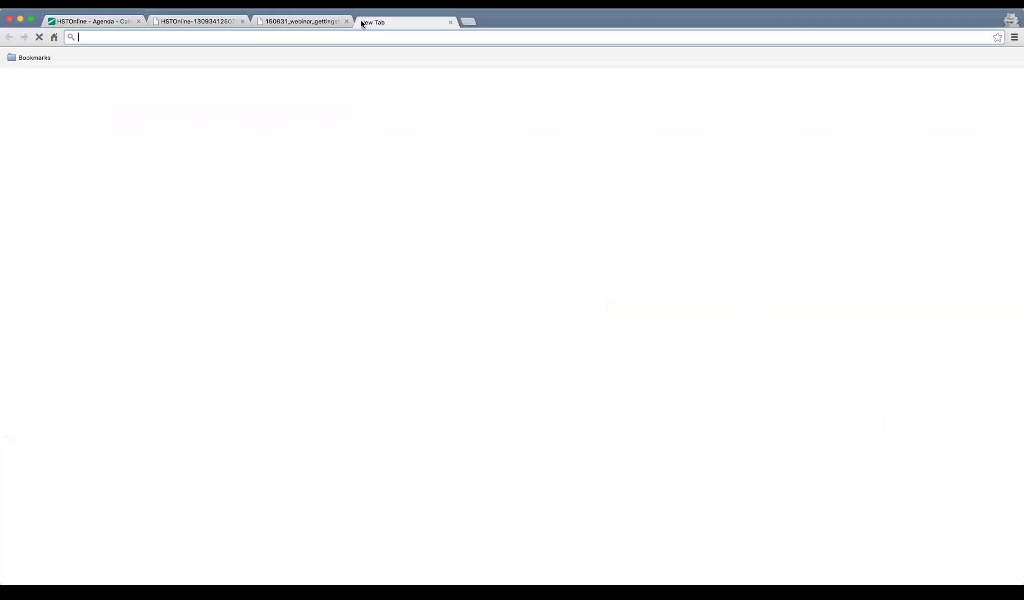
pyautogui.write('help')
pyautogui.press('Return')
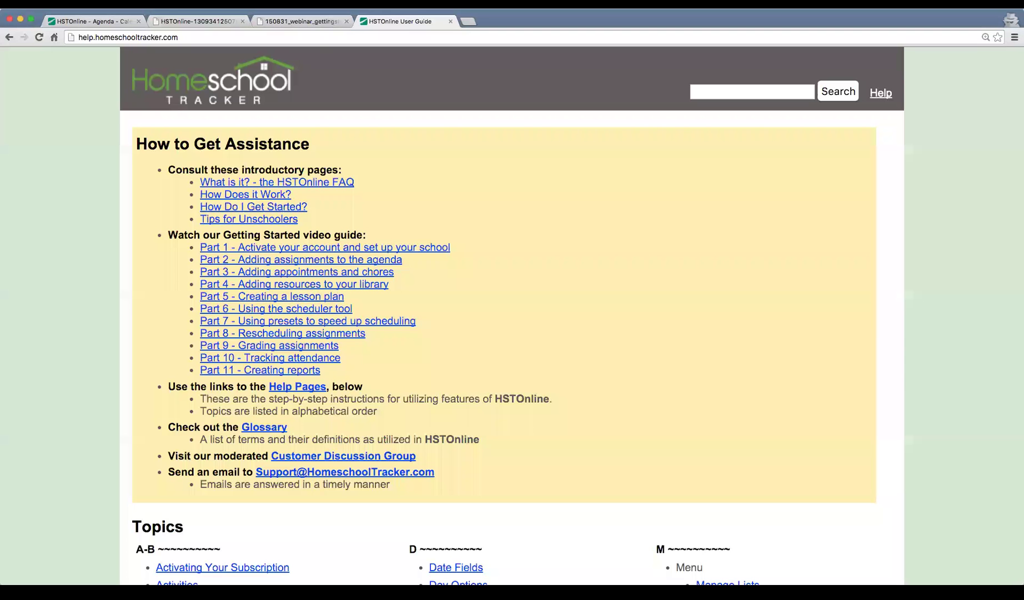
pyautogui.click(231, 220)
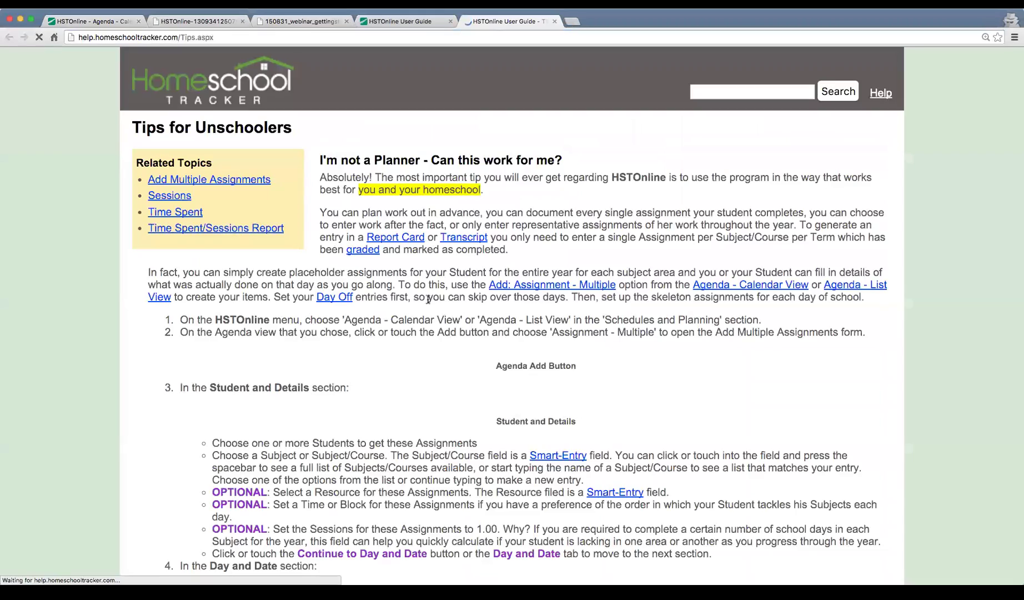
pyautogui.scroll(-2, 426, 307)
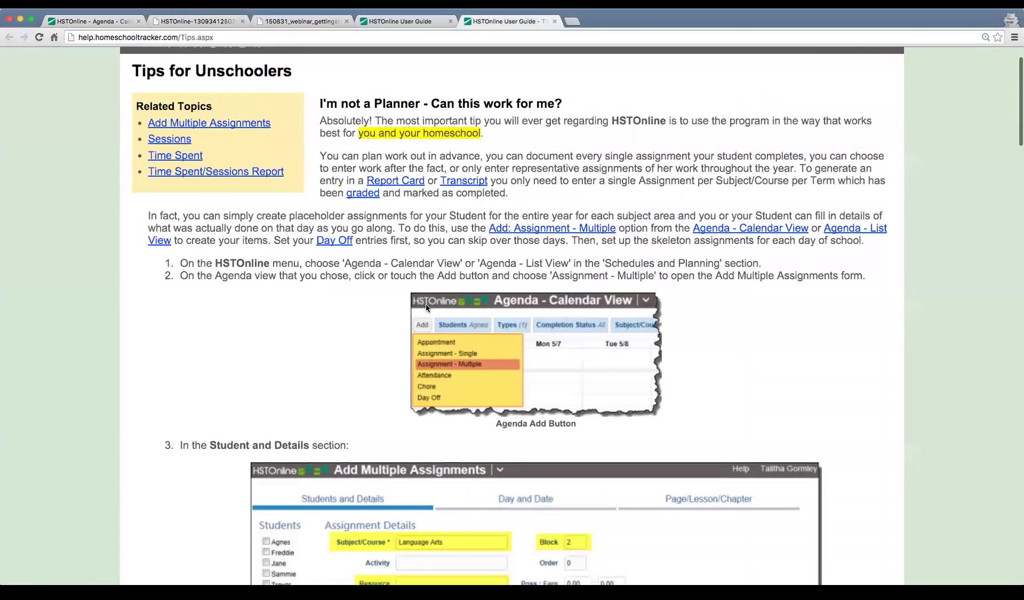
pyautogui.scroll(-10, 426, 307)
pyautogui.scroll(-8, 427, 306)
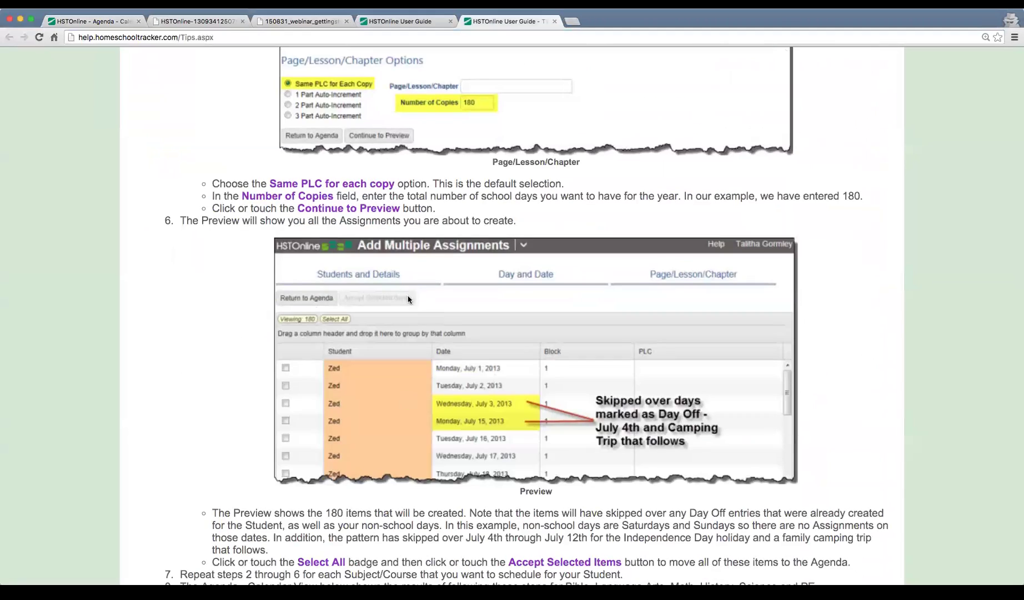
pyautogui.scroll(-10, 243, 261)
pyautogui.scroll(20, 243, 257)
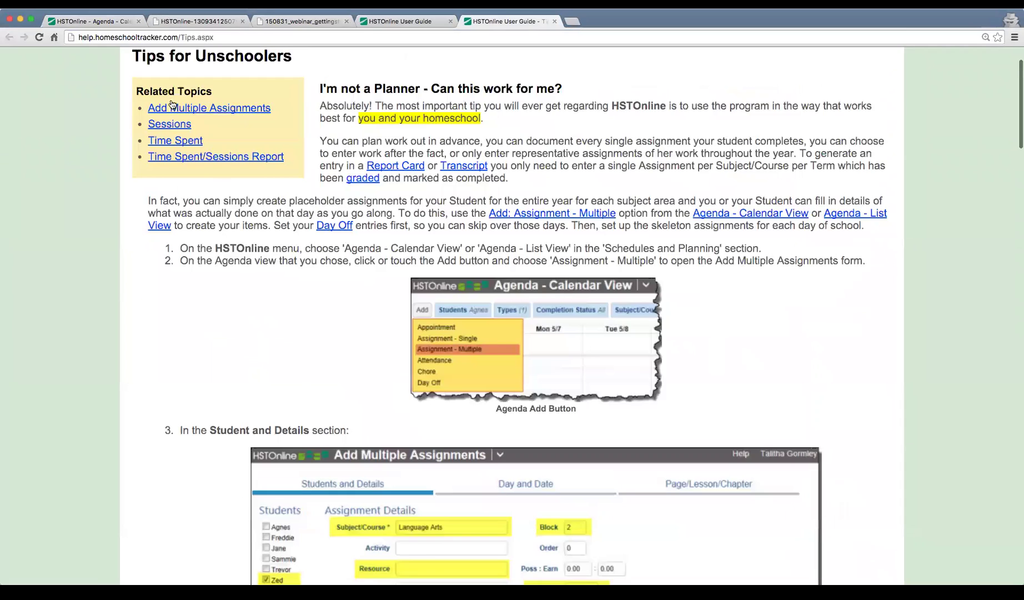
pyautogui.scroll(2, 172, 104)
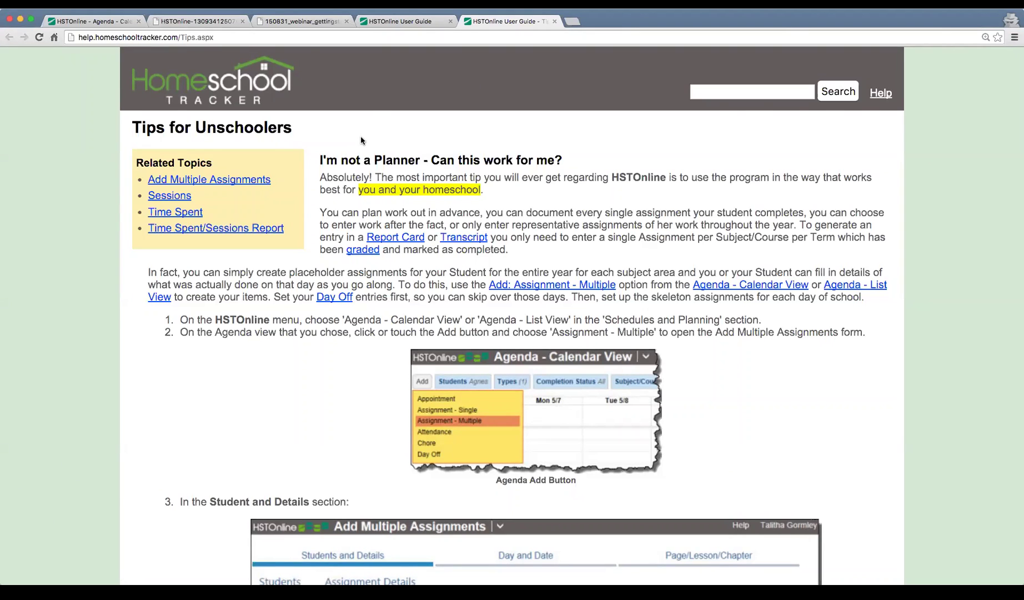
# - In the Courses list, add the note "This is ancient history." to the Ancient History 1 course and save the course
pyautogui.press('super+1')
pyautogui.click(308, 61)
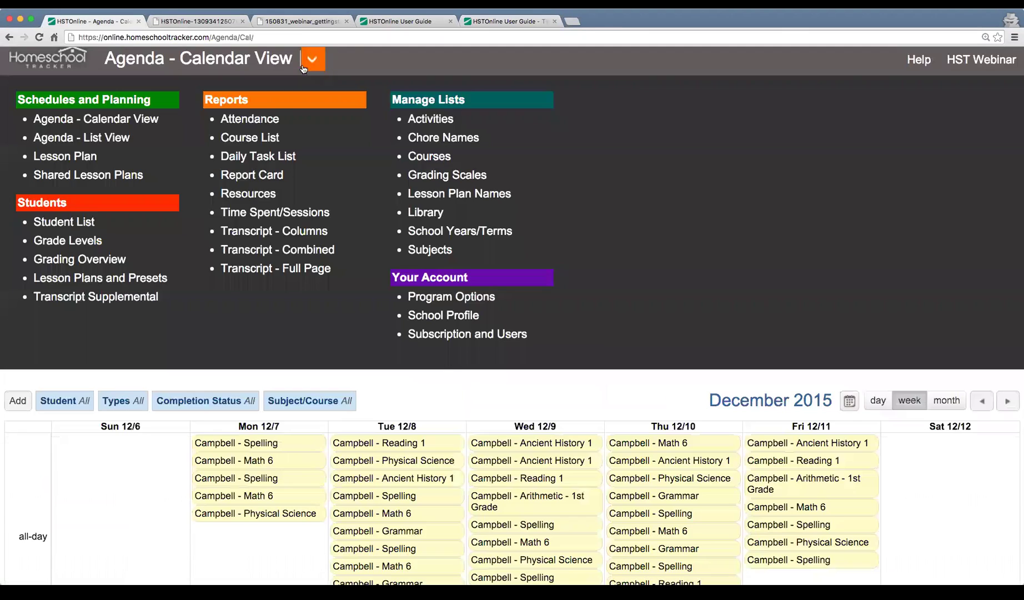
pyautogui.click(430, 158)
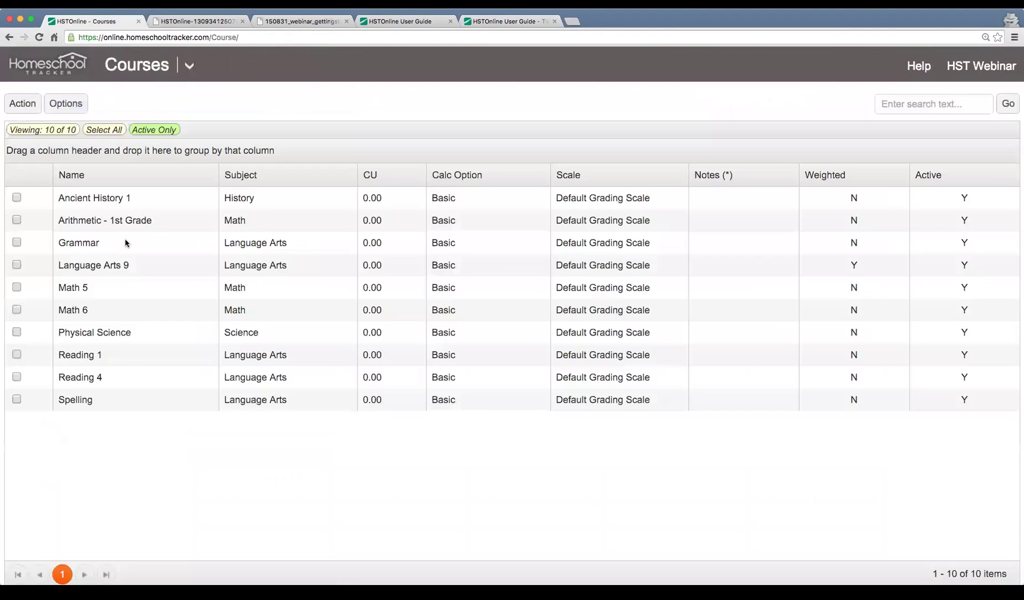
pyautogui.doubleClick(188, 199)
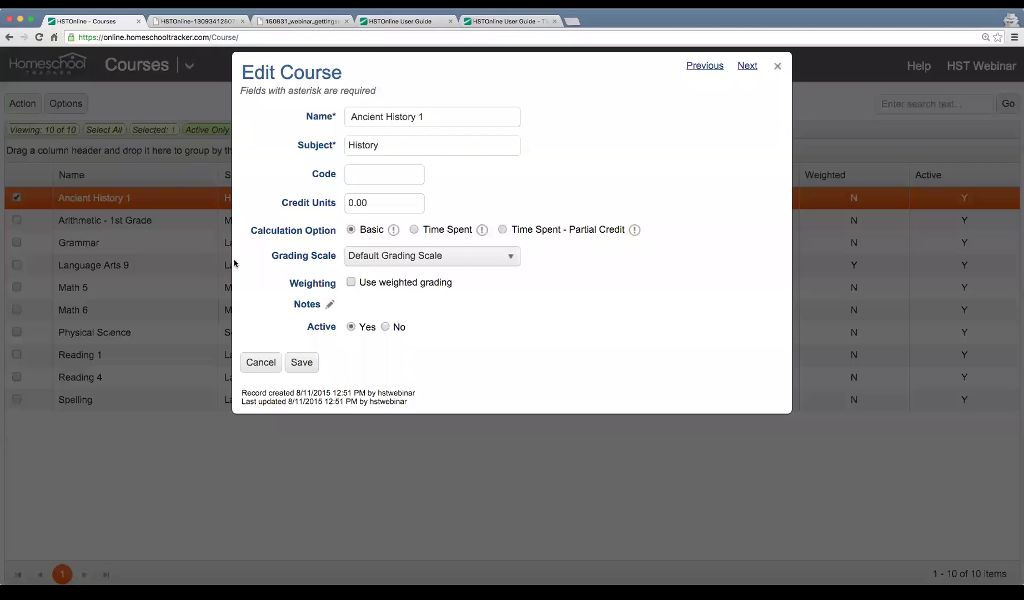
pyautogui.click(330, 305)
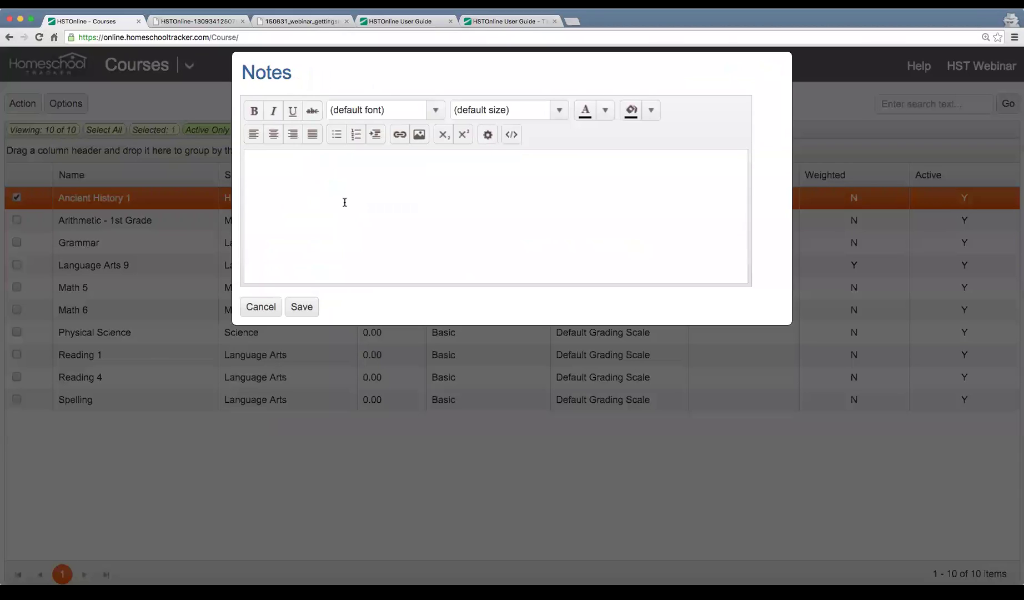
pyautogui.write('This is ancient history.')
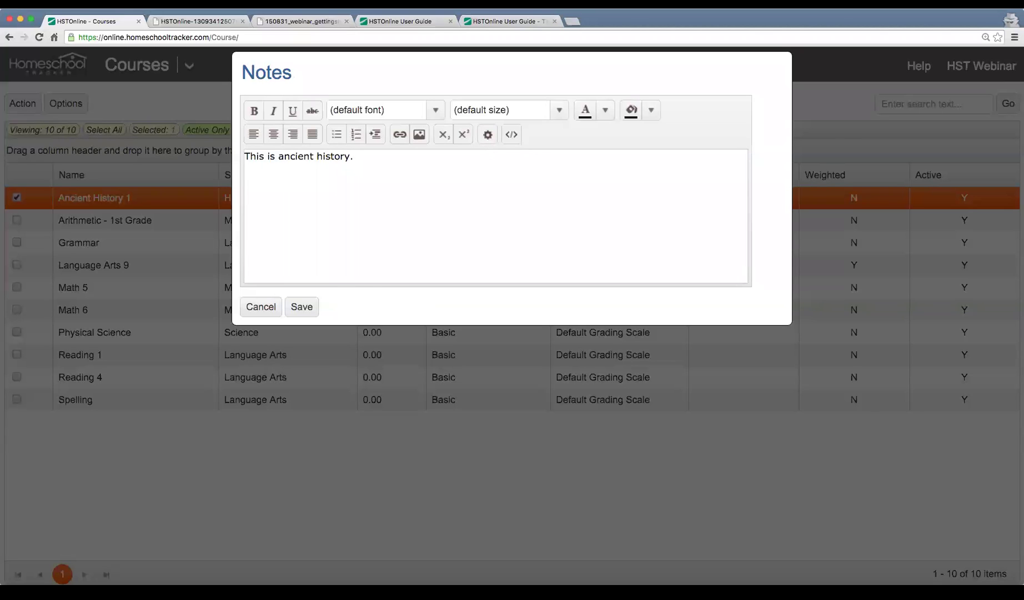
pyautogui.click(301, 309)
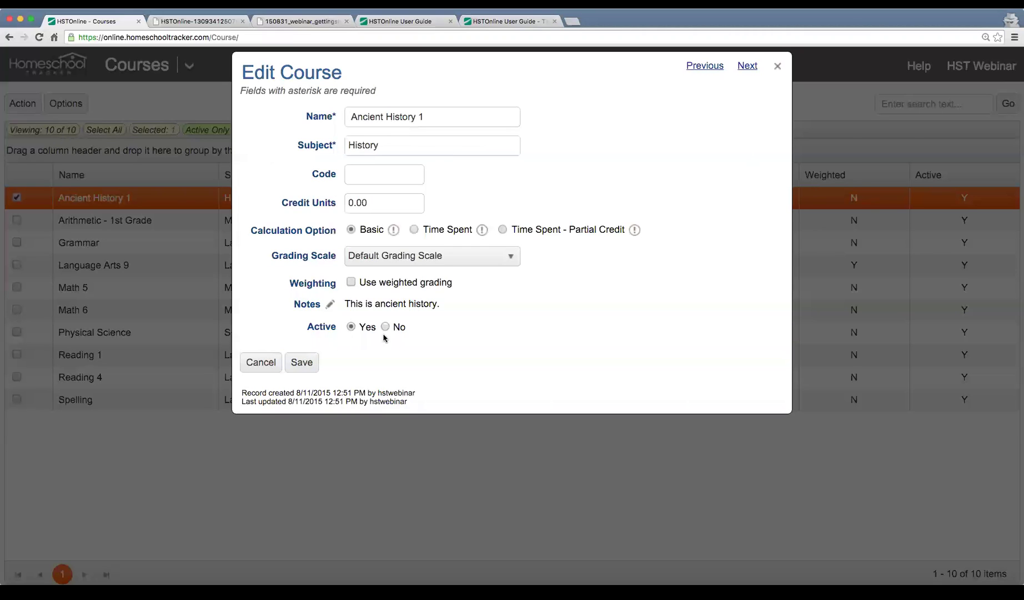
pyautogui.click(302, 364)
# - View the Course List report's available options and return to the Agenda's Calendar View
pyautogui.click(197, 77)
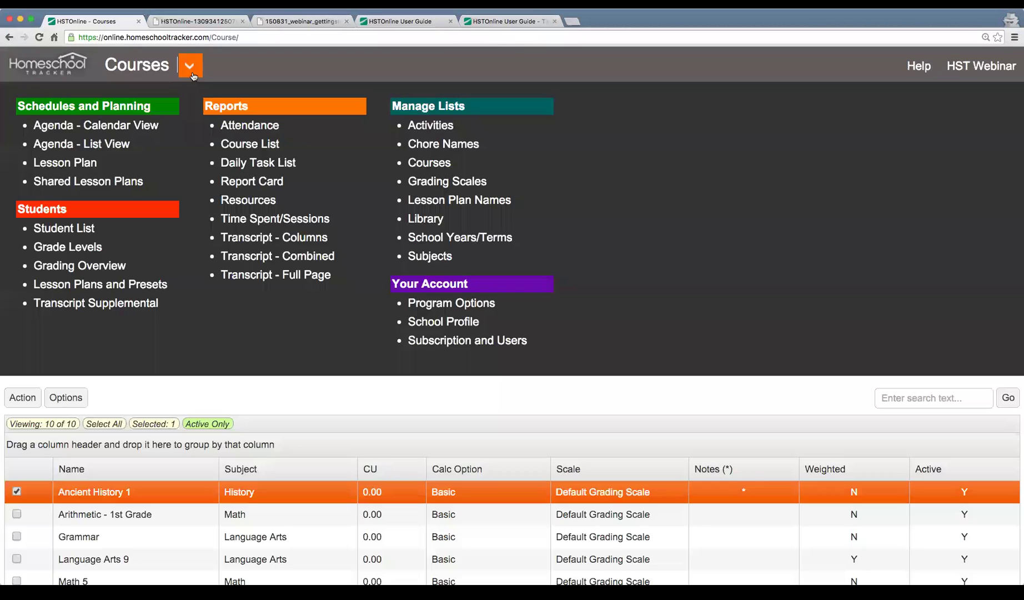
pyautogui.click(251, 145)
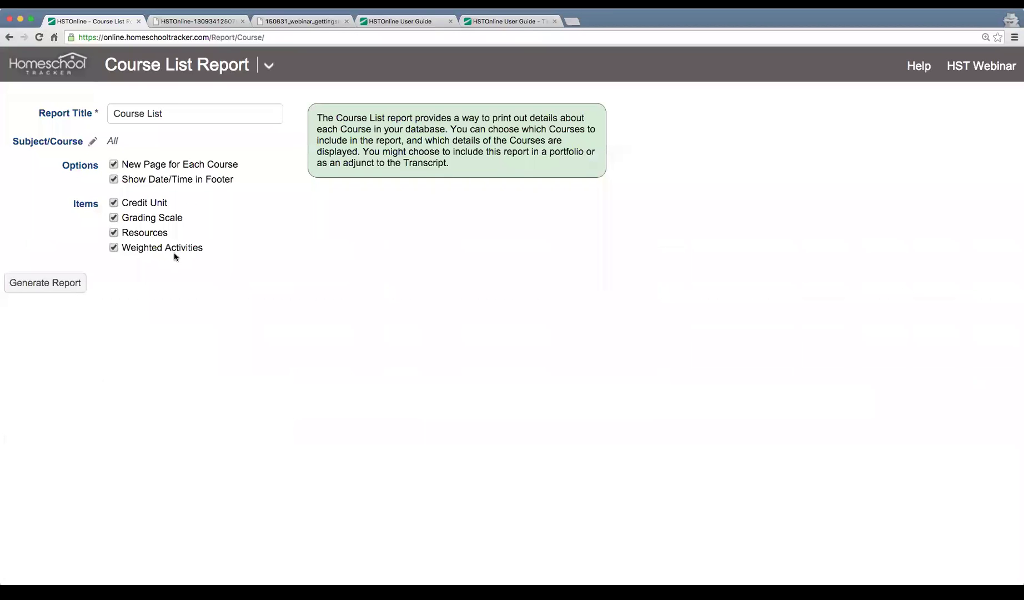
pyautogui.click(269, 65)
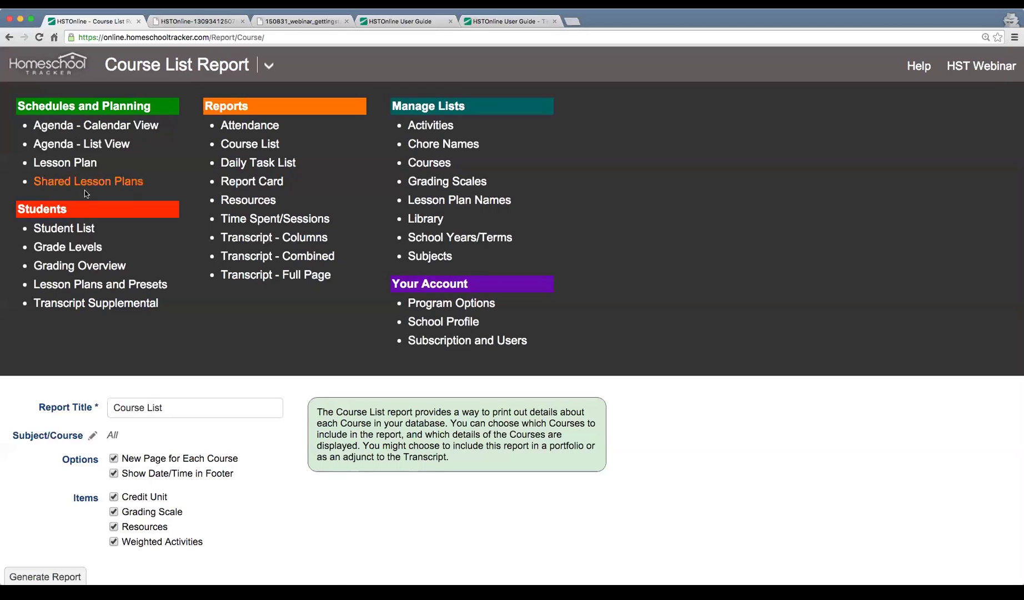
pyautogui.click(93, 132)
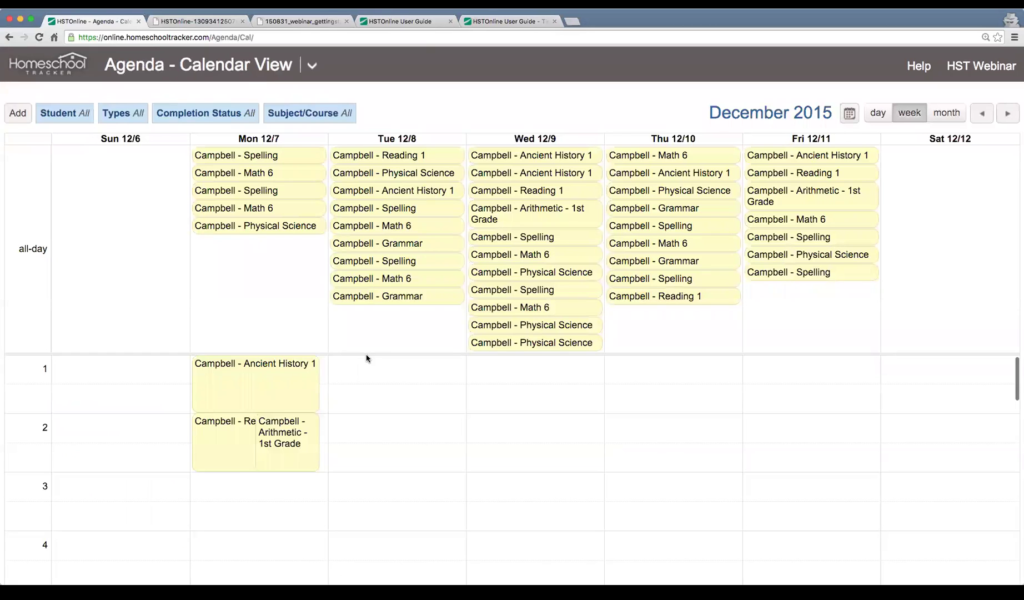
# - Change the Agenda organization in Program Options to Start/End Times, save it, and return to the Agenda's Calendar View
pyautogui.click(312, 65)
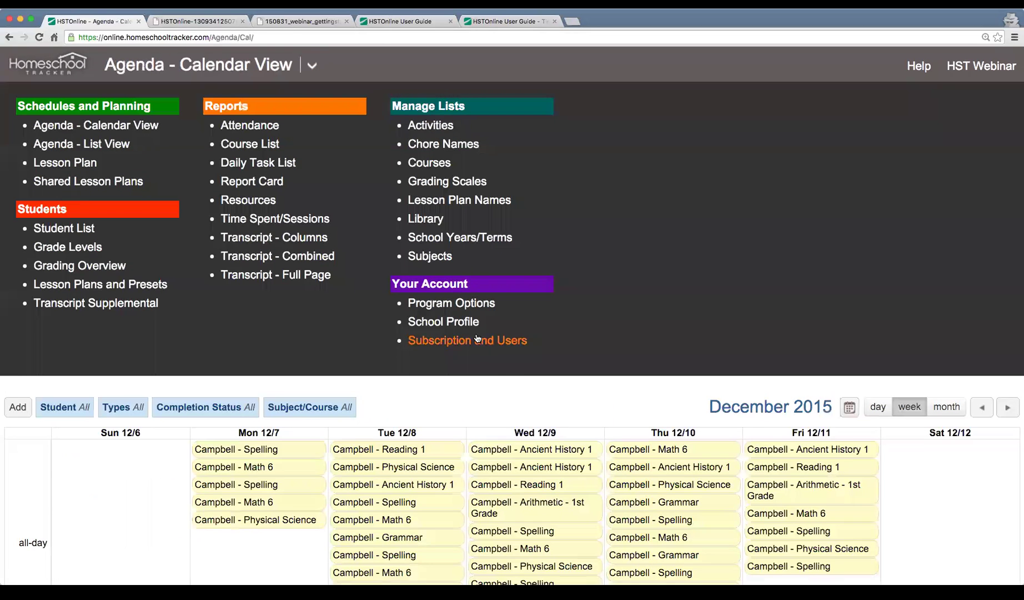
pyautogui.click(456, 303)
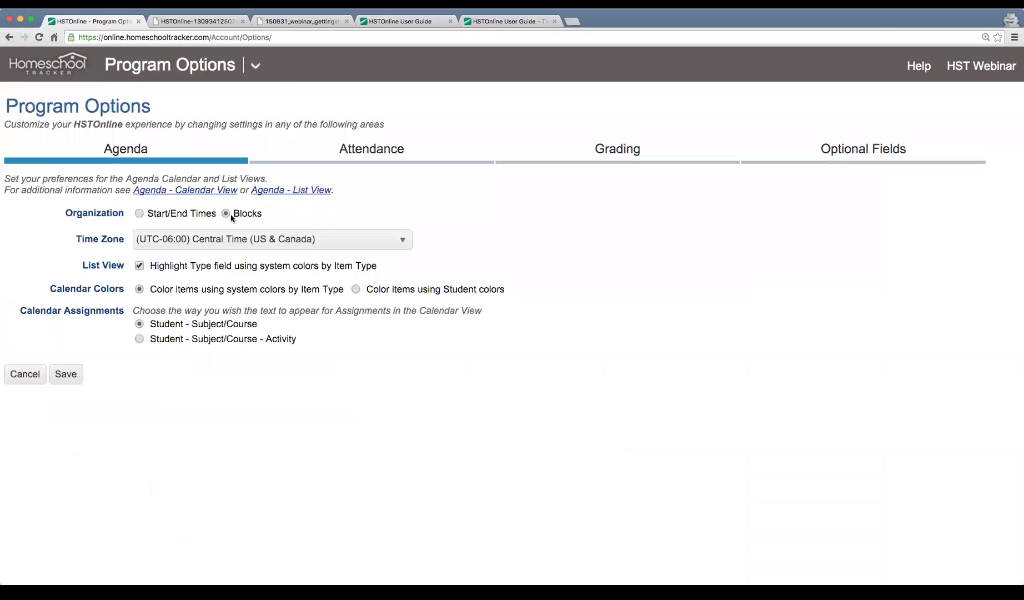
pyautogui.click(169, 215)
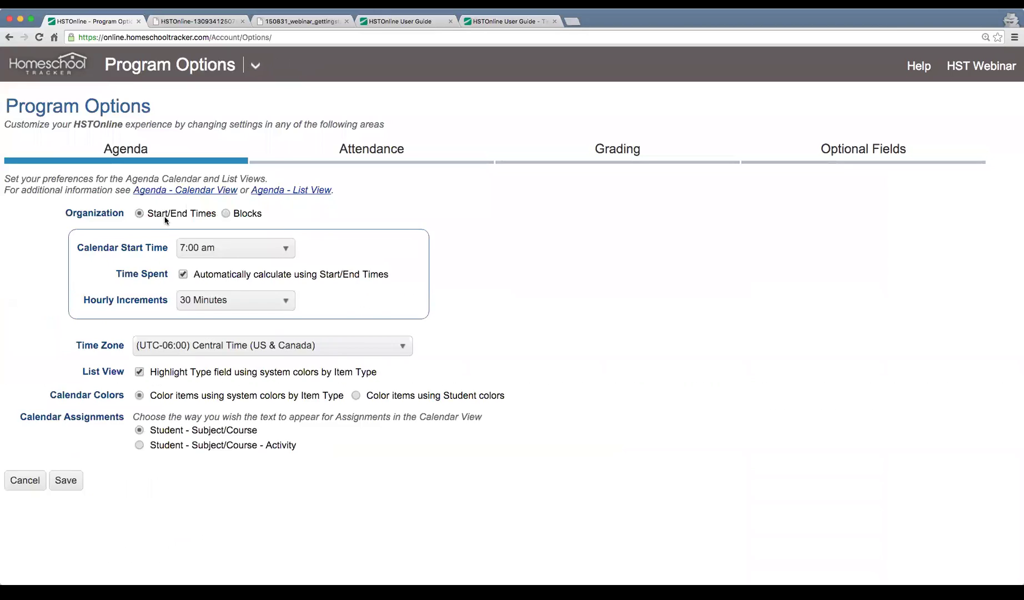
pyautogui.click(65, 484)
pyautogui.click(511, 345)
pyautogui.click(261, 68)
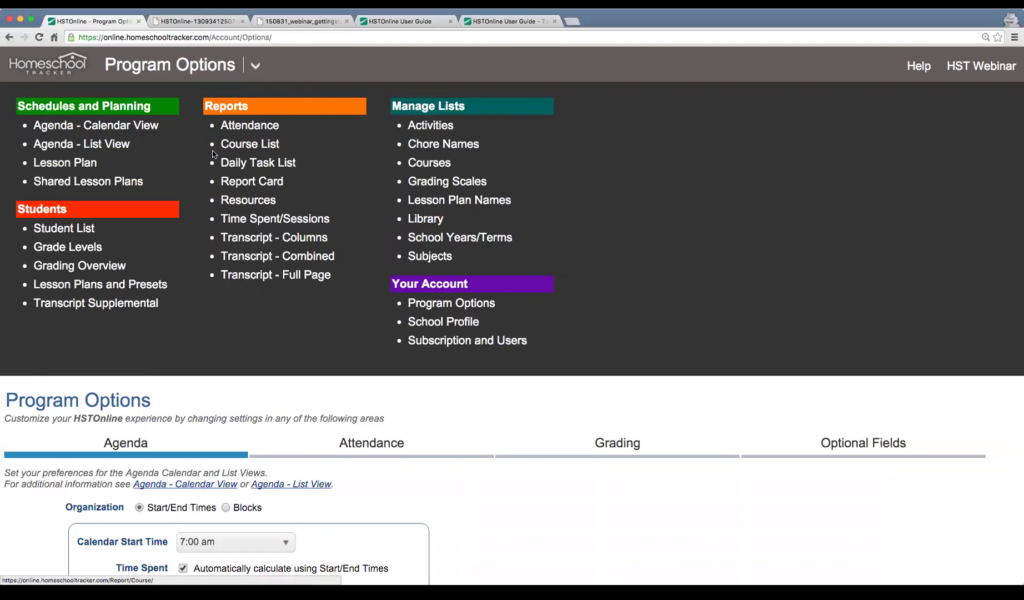
pyautogui.click(139, 126)
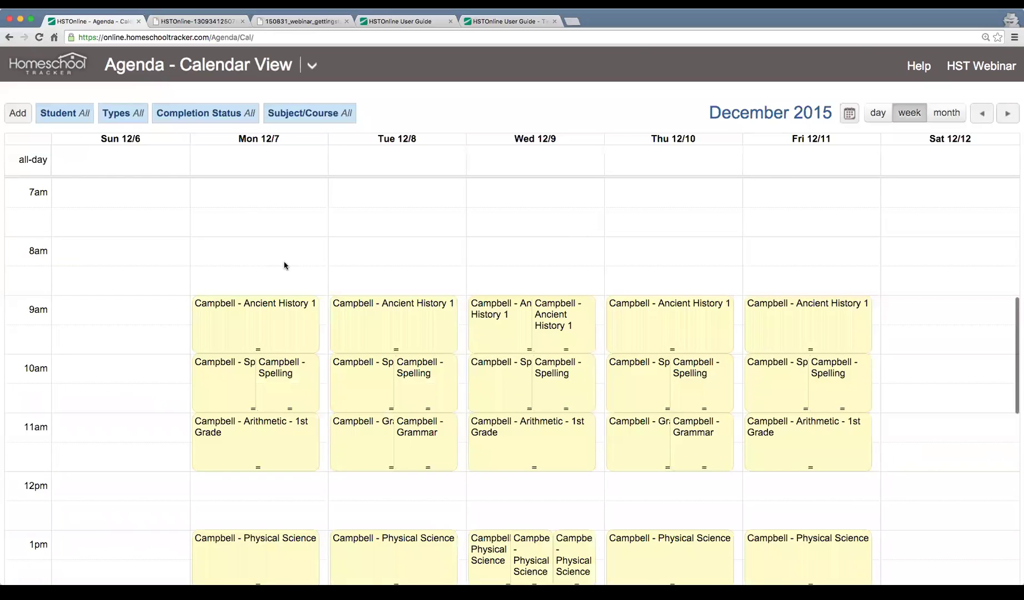
# - Open Monday 12/7's 9 AM Ancient History 1 assignment for editing, examine its start/end times and Time Spent, and close it without saving
pyautogui.scroll(-4, 284, 266)
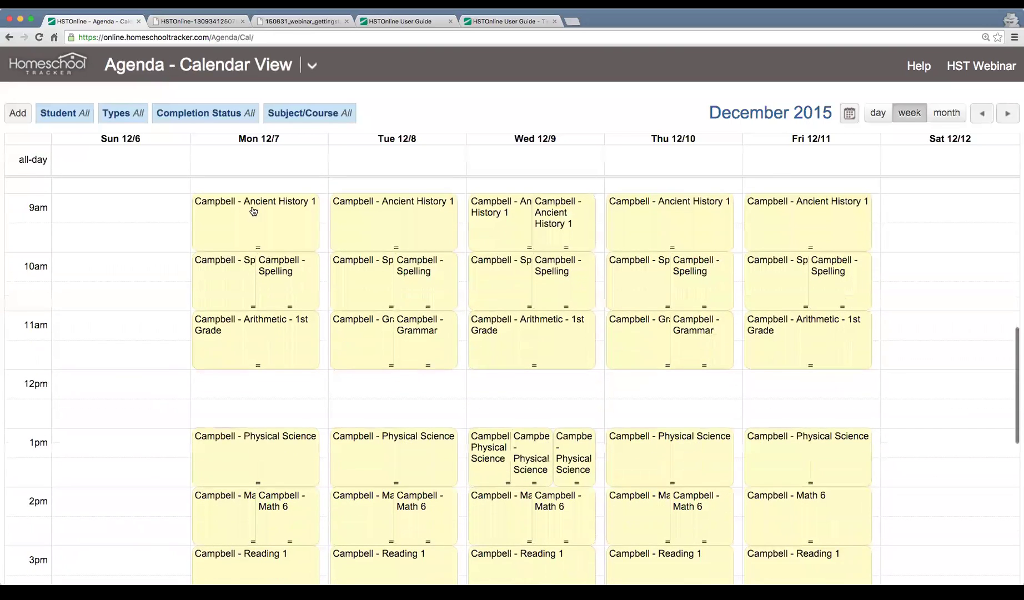
pyautogui.click(286, 214)
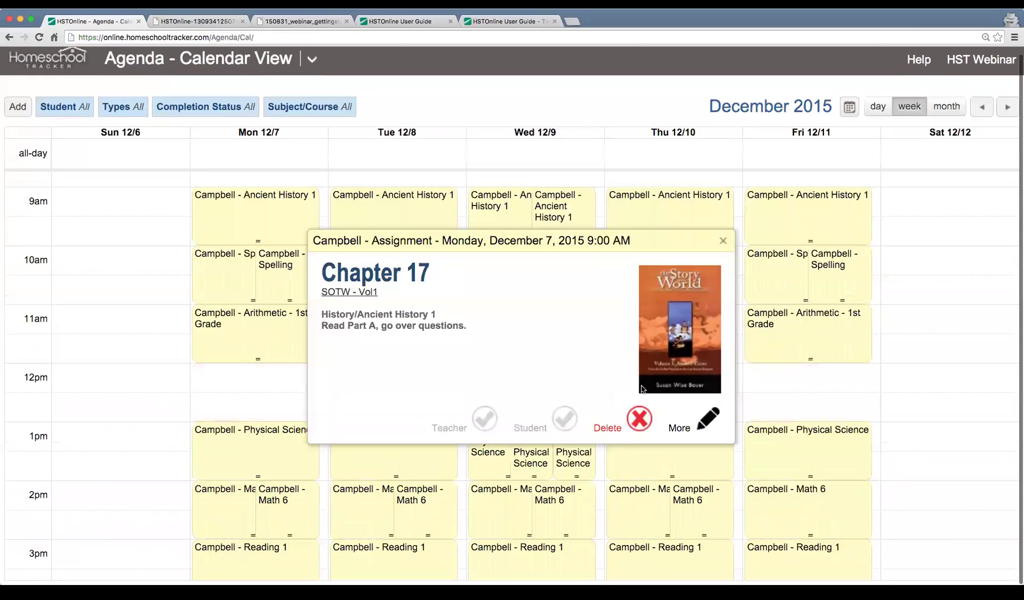
pyautogui.click(706, 424)
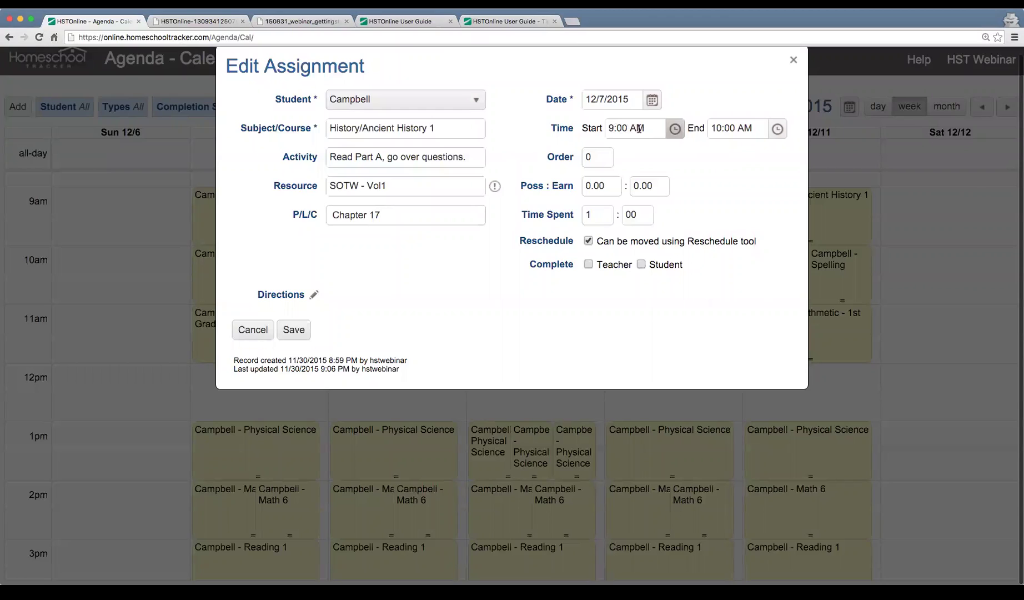
pyautogui.doubleClick(591, 215)
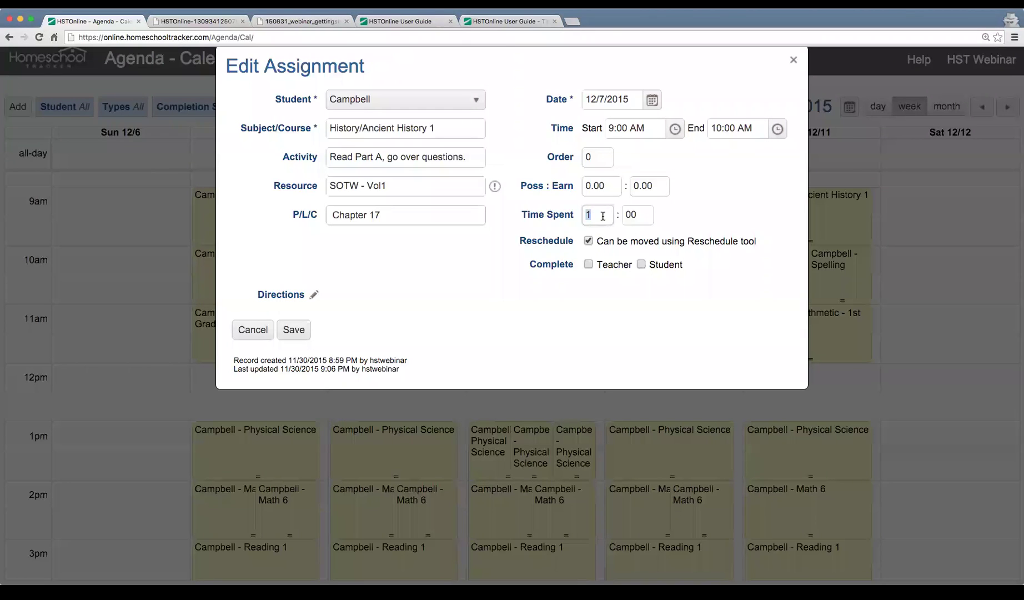
pyautogui.click(567, 215)
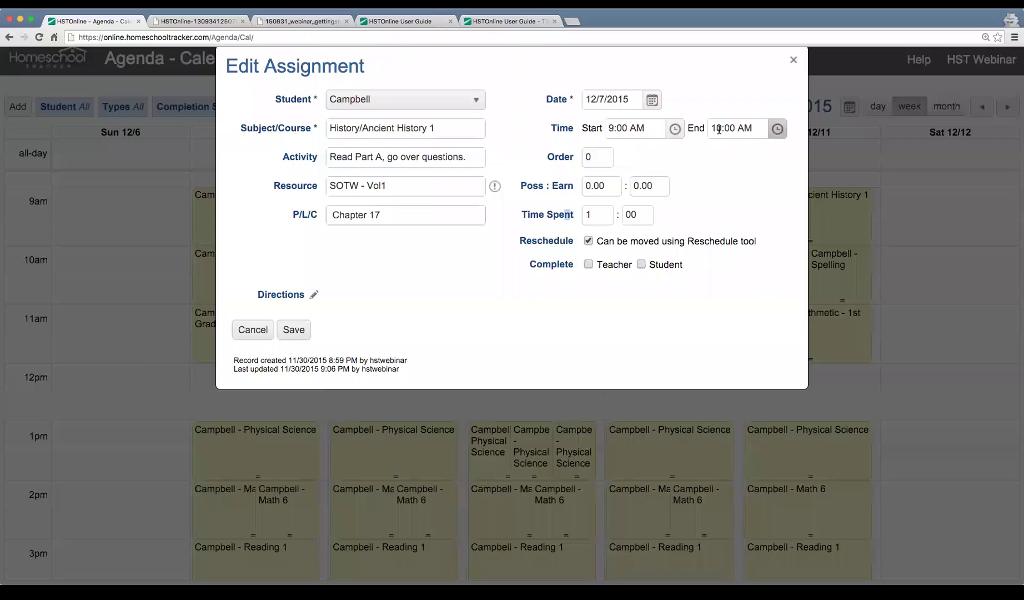
pyautogui.click(599, 216)
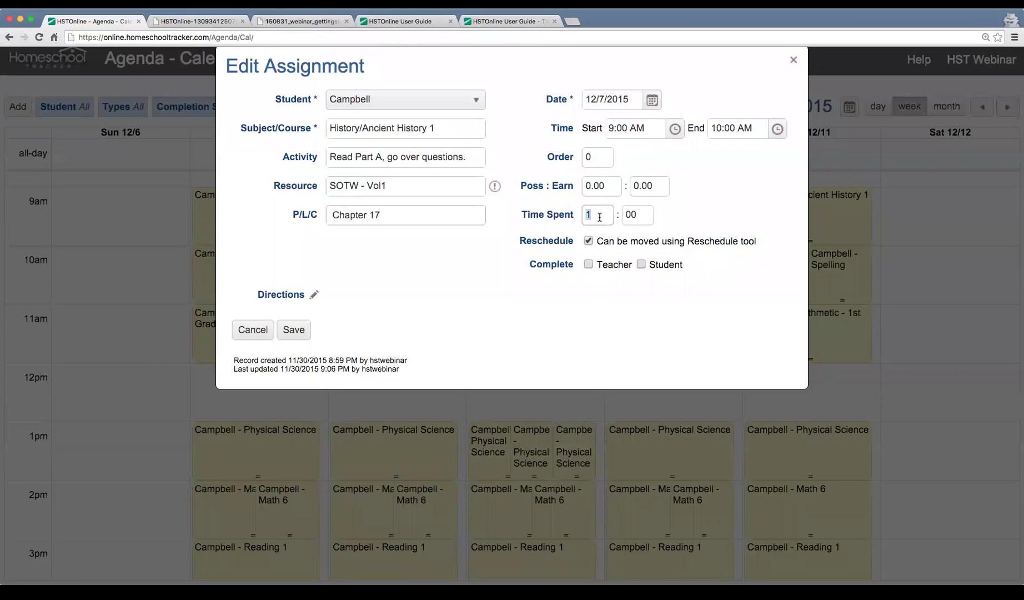
pyautogui.doubleClick(588, 216)
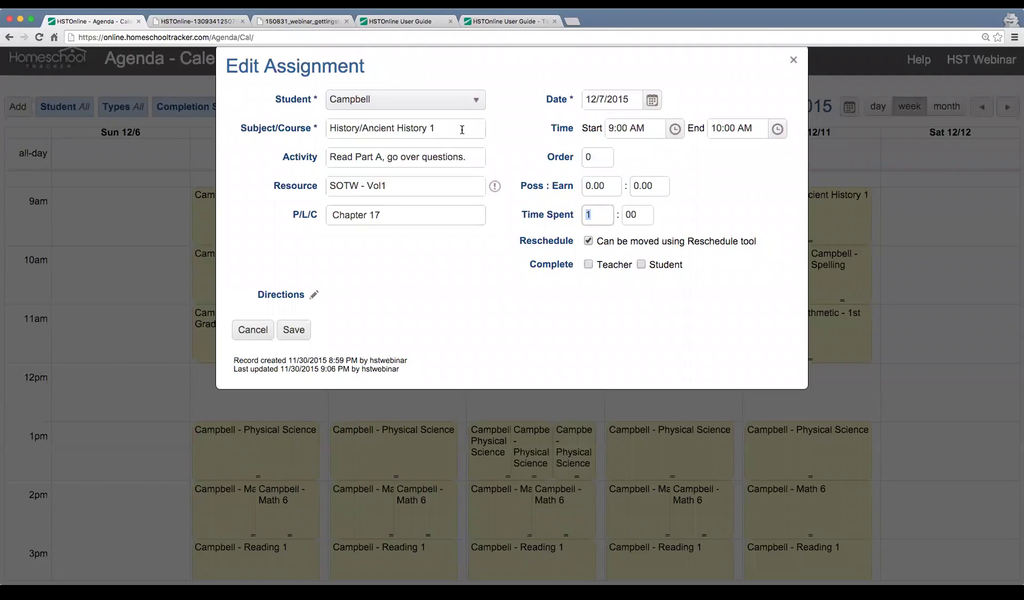
pyautogui.click(263, 329)
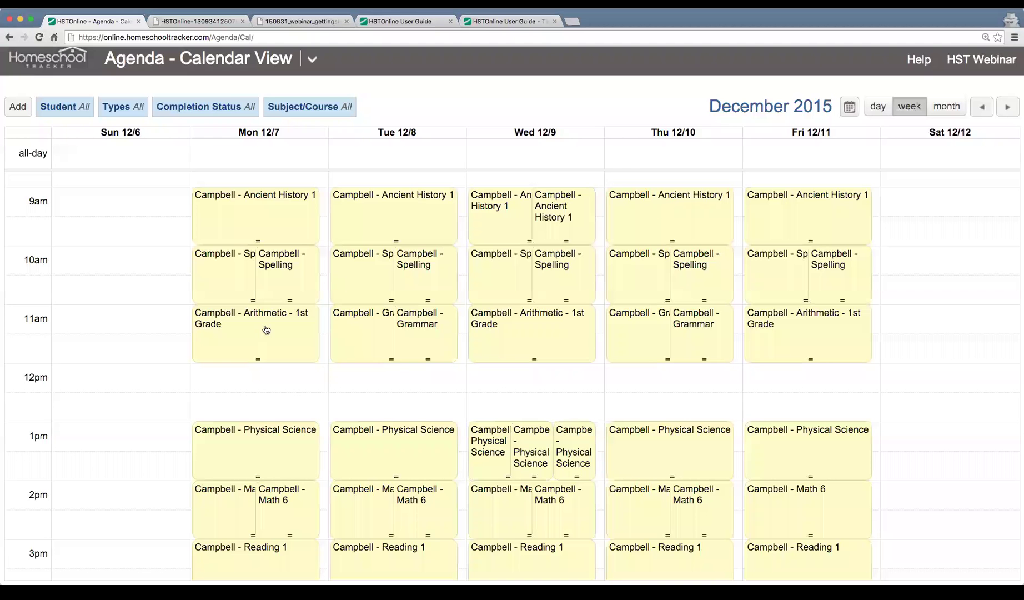
# - View the Time Spent/Sessions report's options, and examine the Time Entry Method choices in the Attendance program options
pyautogui.click(304, 61)
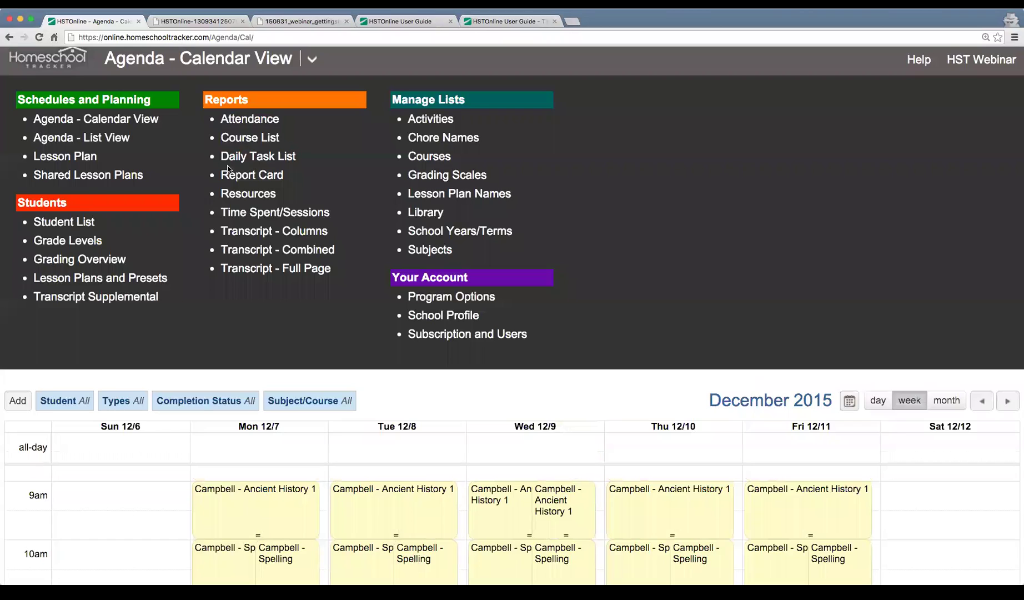
pyautogui.click(259, 218)
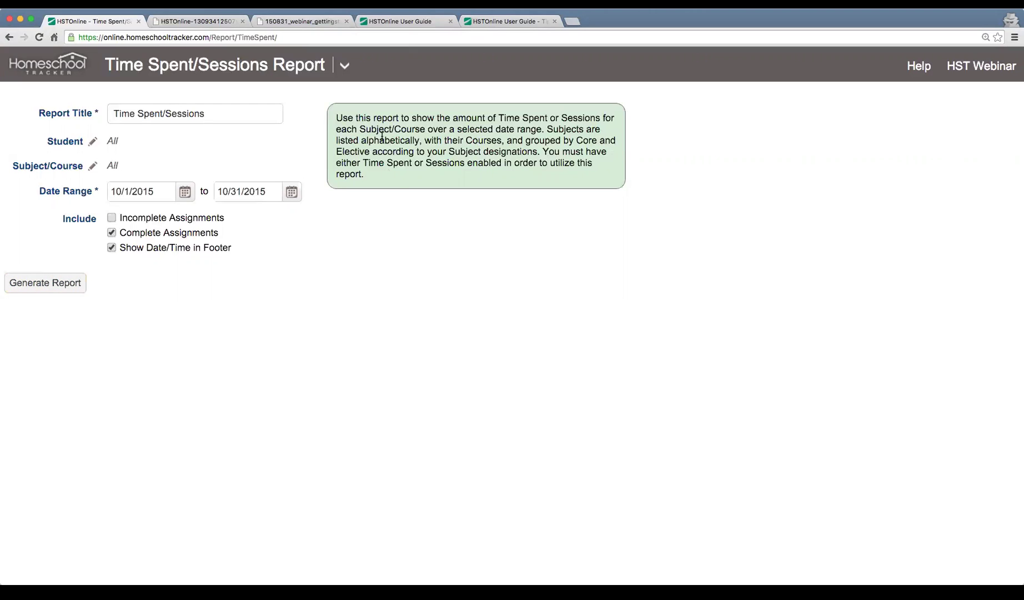
pyautogui.click(344, 66)
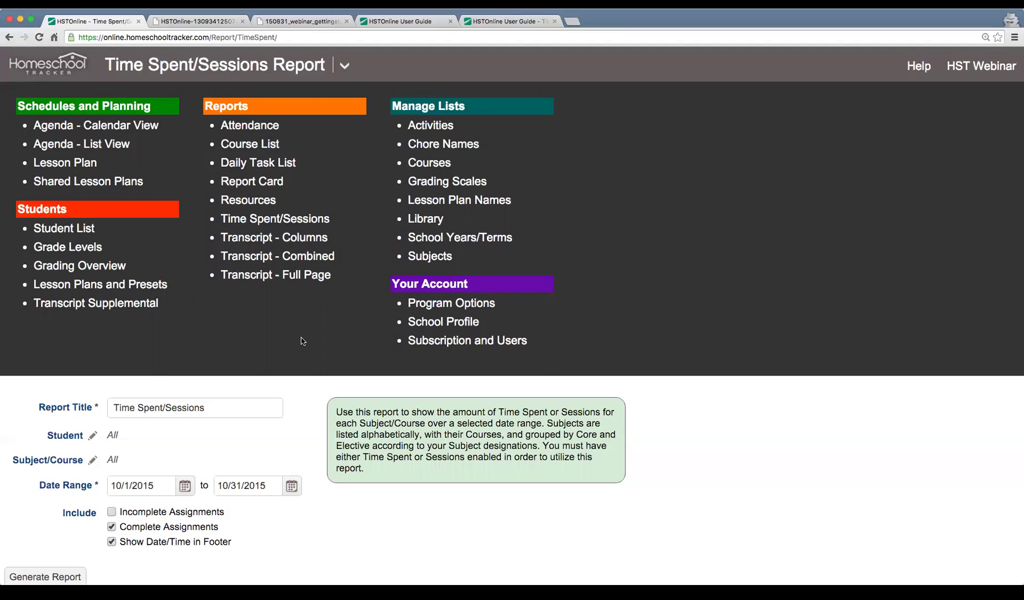
pyautogui.click(447, 309)
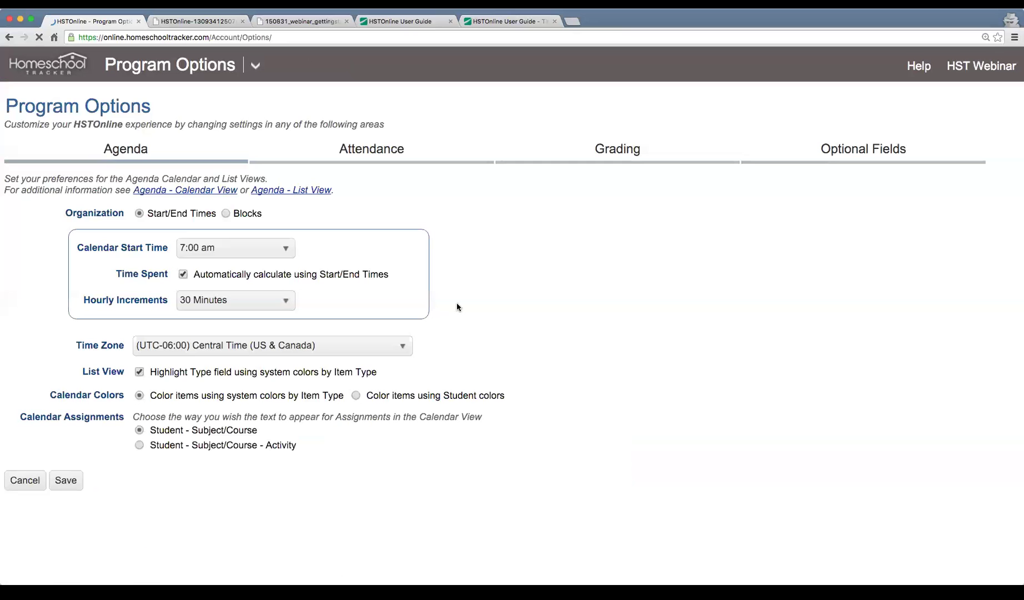
pyautogui.click(380, 153)
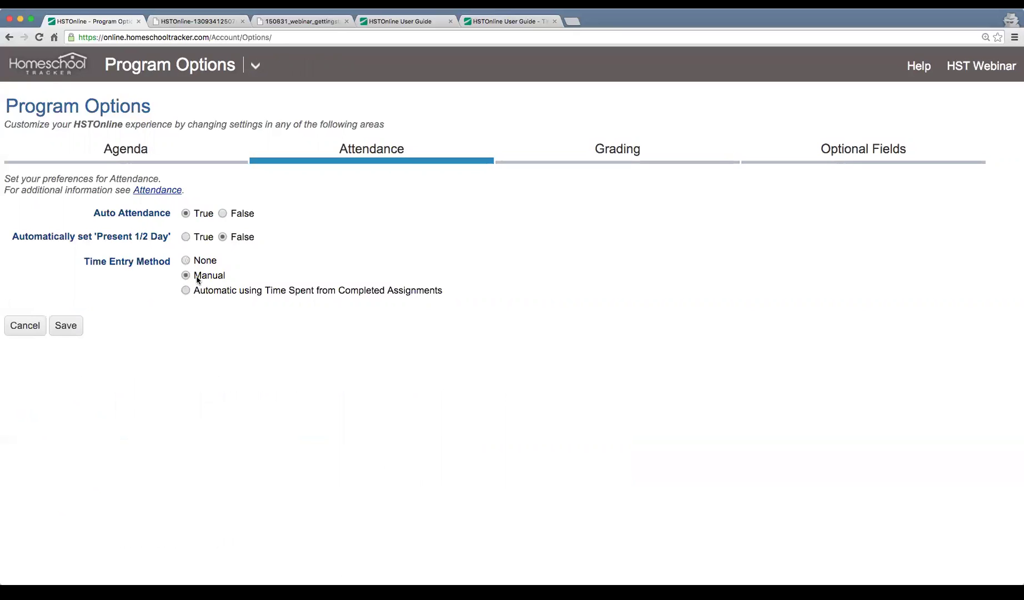
pyautogui.click(197, 265)
# - Go back to the Calendar View's previous week, inspect the Monday 11/30 attendance record's edit options, and cancel the edit
pyautogui.click(254, 65)
pyautogui.click(140, 128)
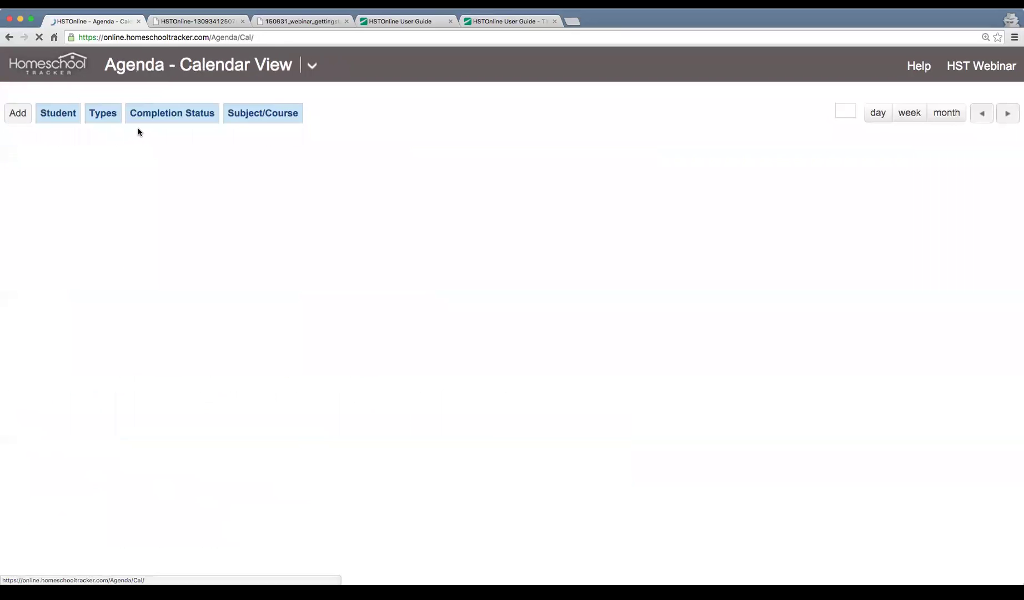
pyautogui.click(981, 113)
pyautogui.click(275, 153)
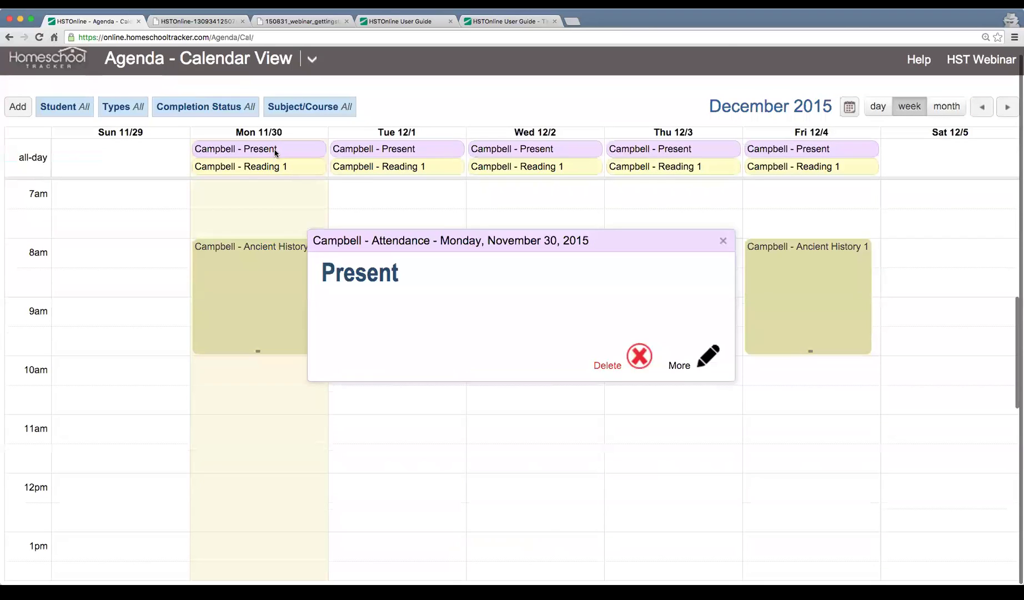
pyautogui.click(708, 360)
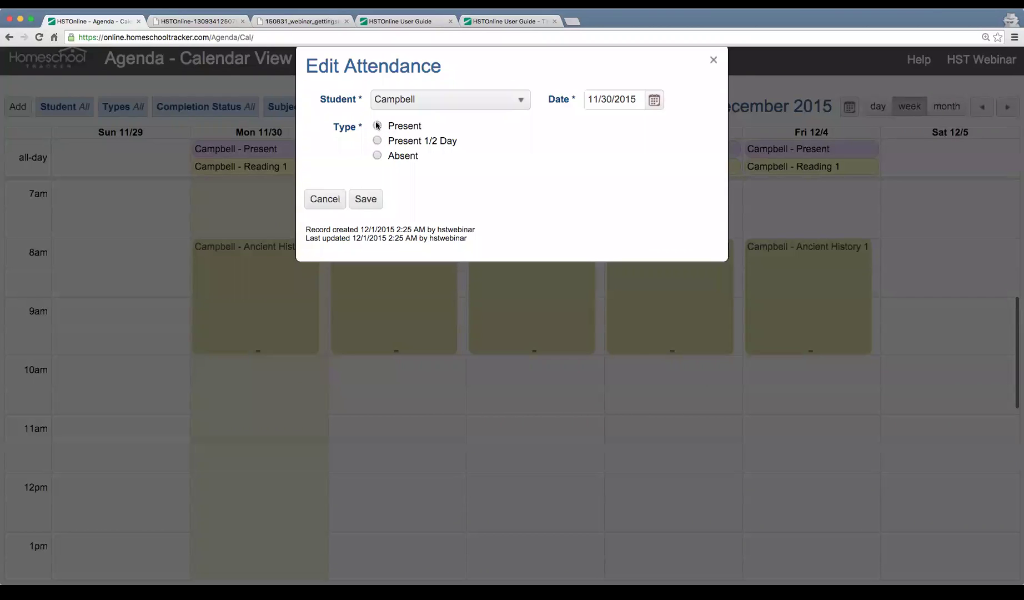
pyautogui.click(325, 199)
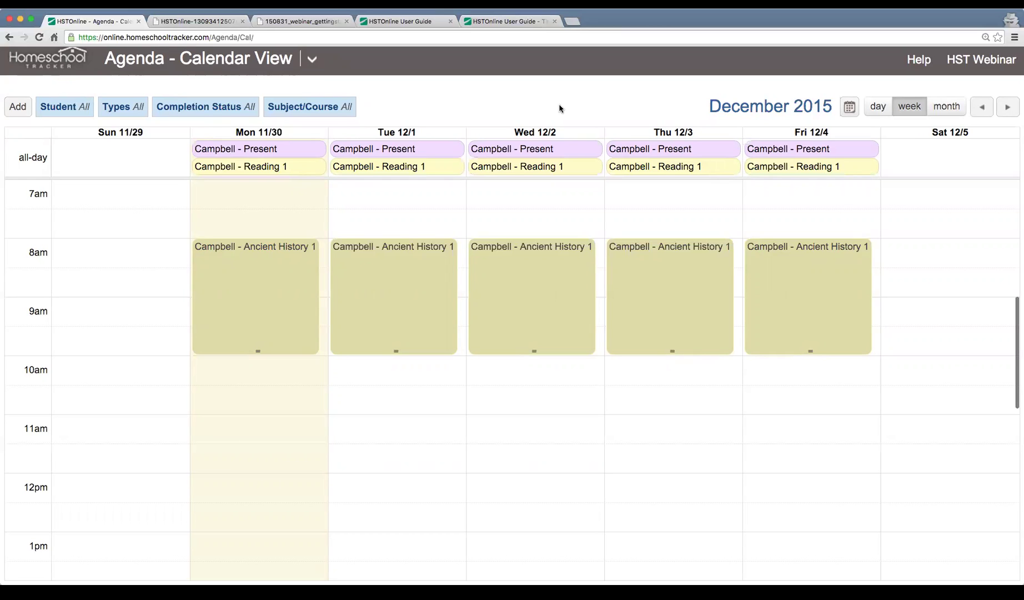
# - Show the week of 12/6 to 12/12 in the Calendar View and look over its timed assignments
pyautogui.scroll(1, 559, 105)
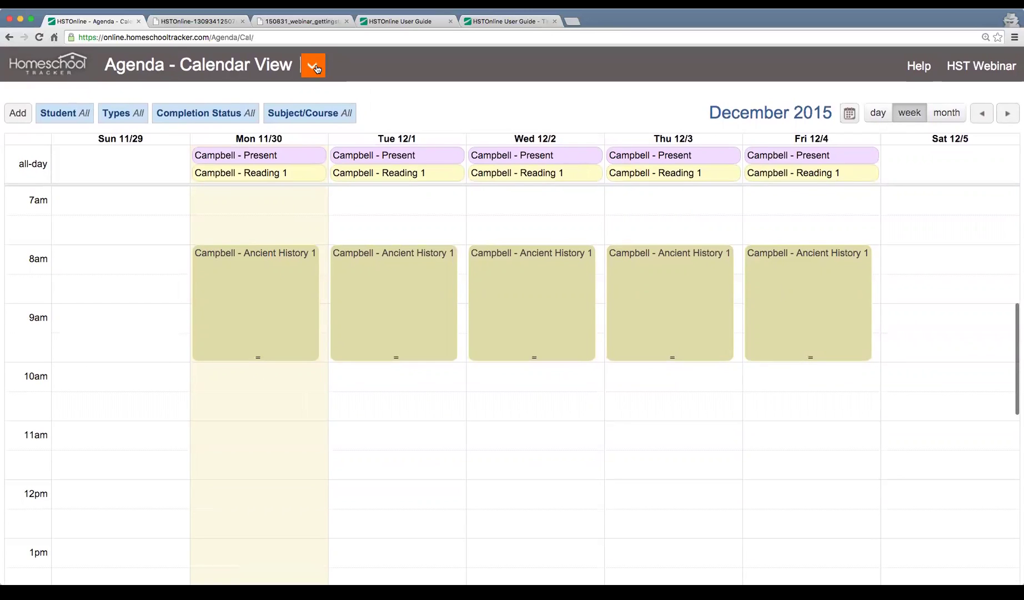
pyautogui.click(1008, 114)
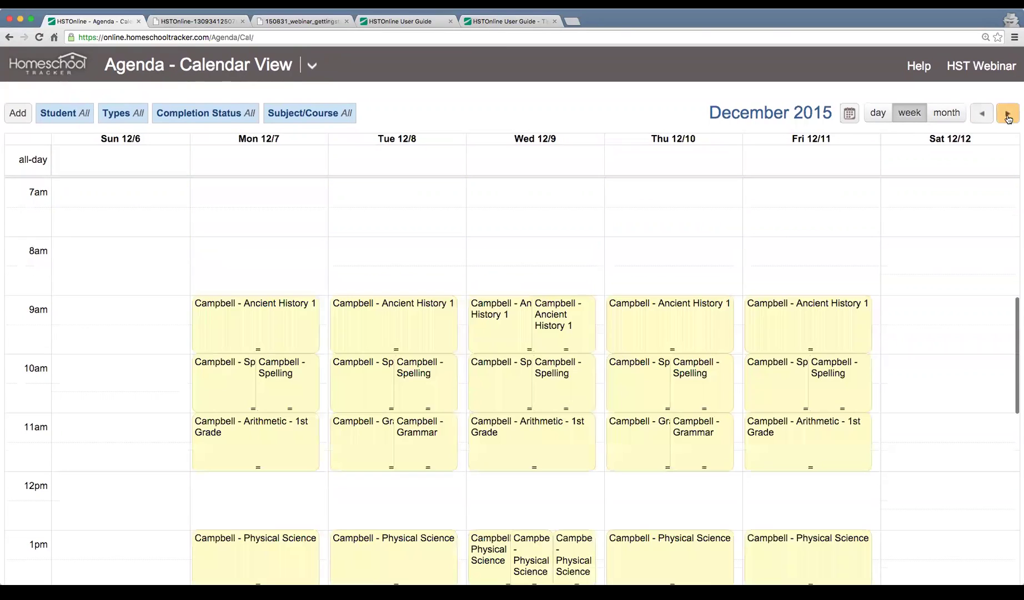
pyautogui.scroll(-3, 777, 236)
pyautogui.scroll(1, 779, 240)
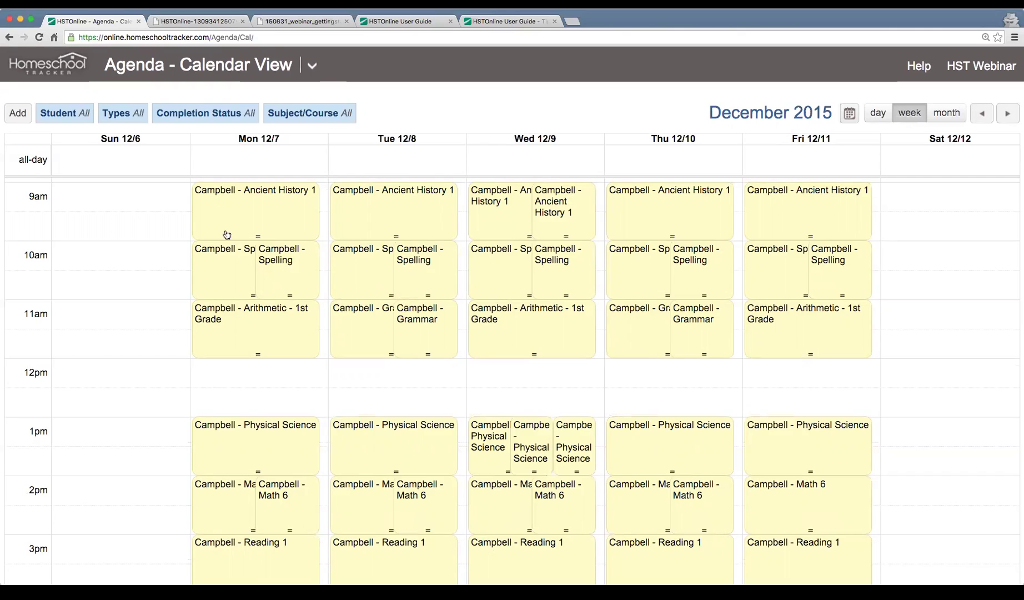
pyautogui.moveTo(275, 446); pyautogui.dragTo(275, 394)
pyautogui.moveTo(199, 395); pyautogui.dragTo(284, 447)
# - Switch to the Agenda's List View and set its date range to Next Week
pyautogui.click(312, 69)
pyautogui.click(81, 146)
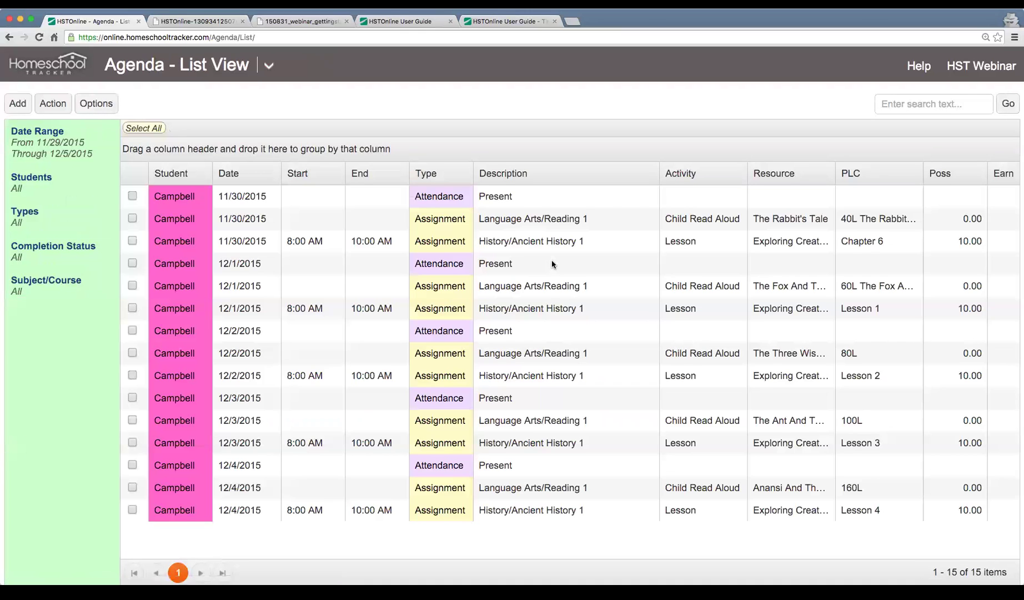
pyautogui.click(52, 141)
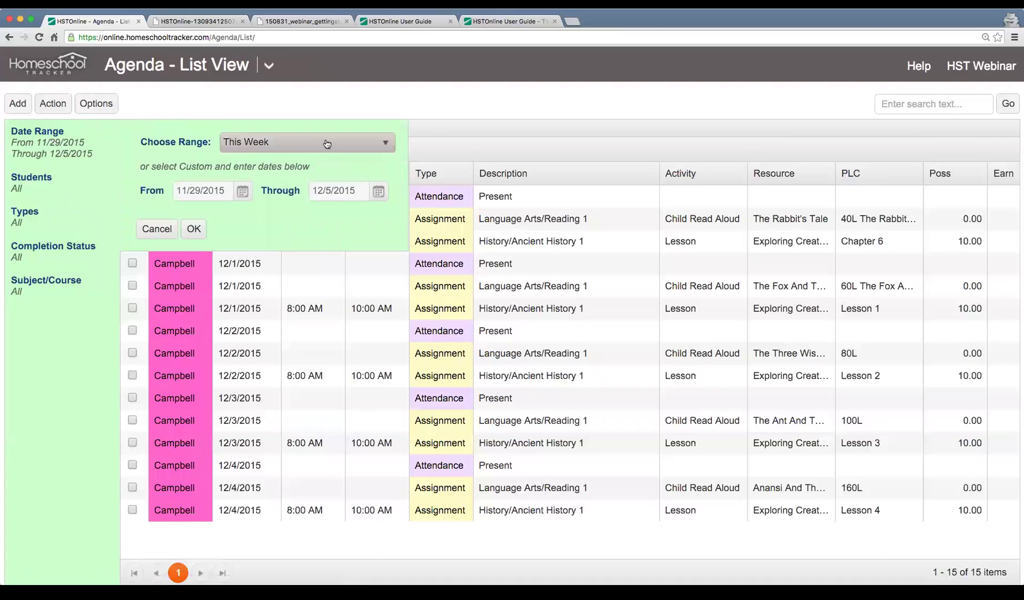
pyautogui.click(326, 144)
pyautogui.click(293, 294)
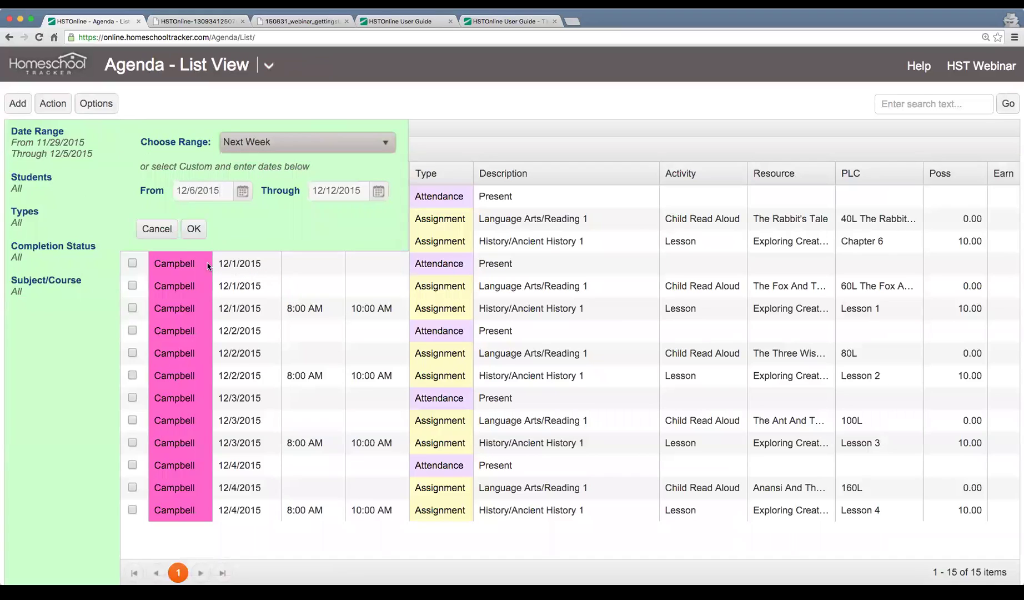
pyautogui.click(193, 229)
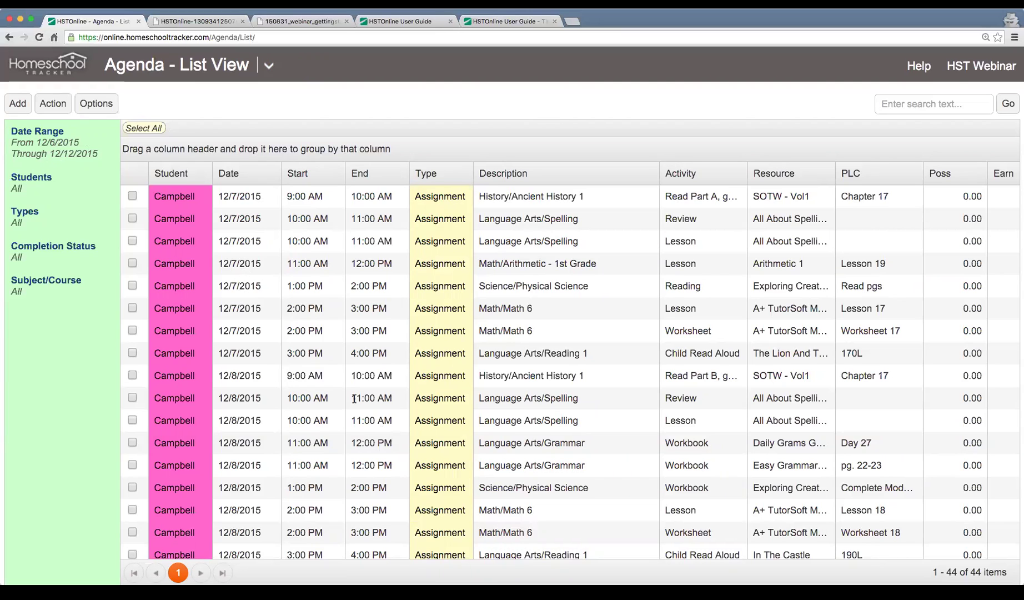
# - Select all listed assignments and preview rescheduling them with start date 12/8/2015, continuing until all items are moved
pyautogui.click(149, 131)
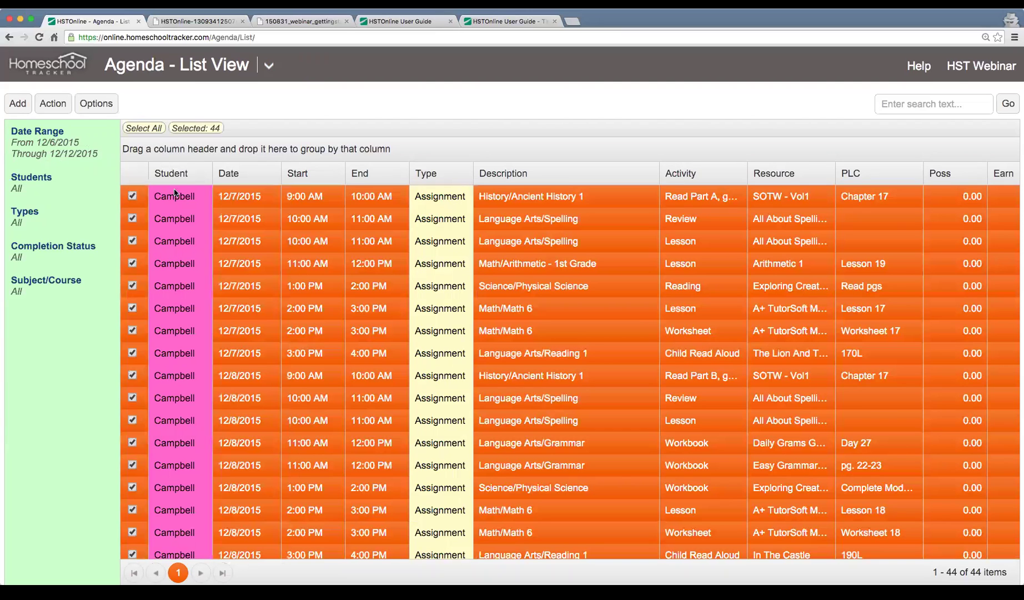
pyautogui.click(53, 104)
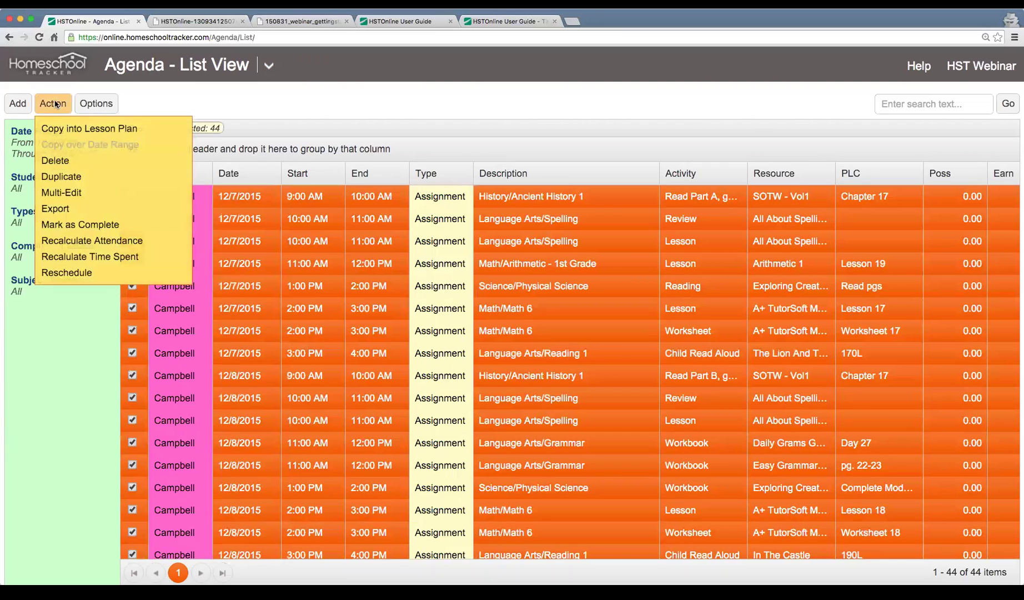
pyautogui.click(89, 271)
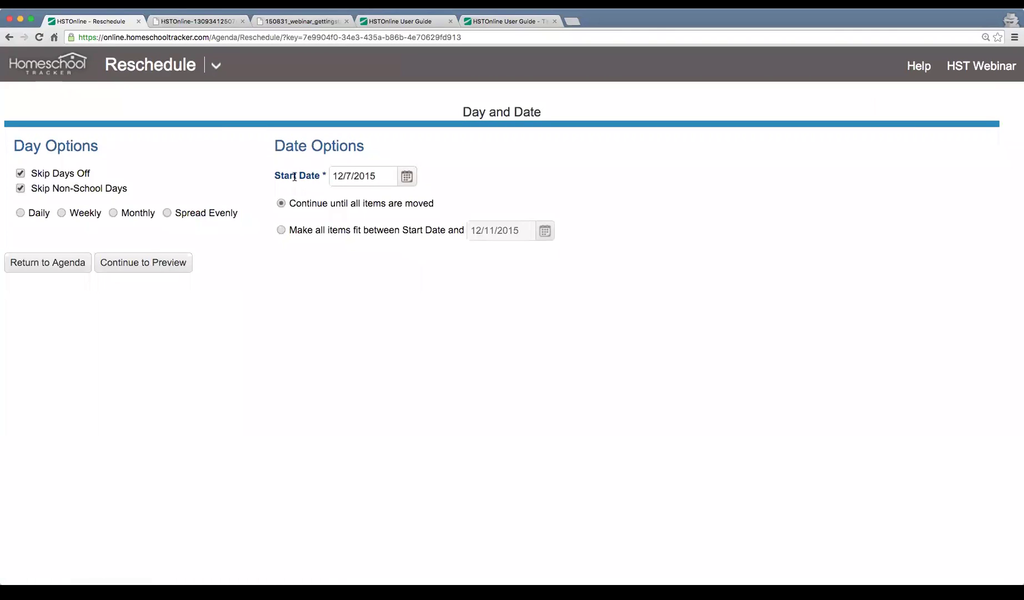
pyautogui.click(407, 176)
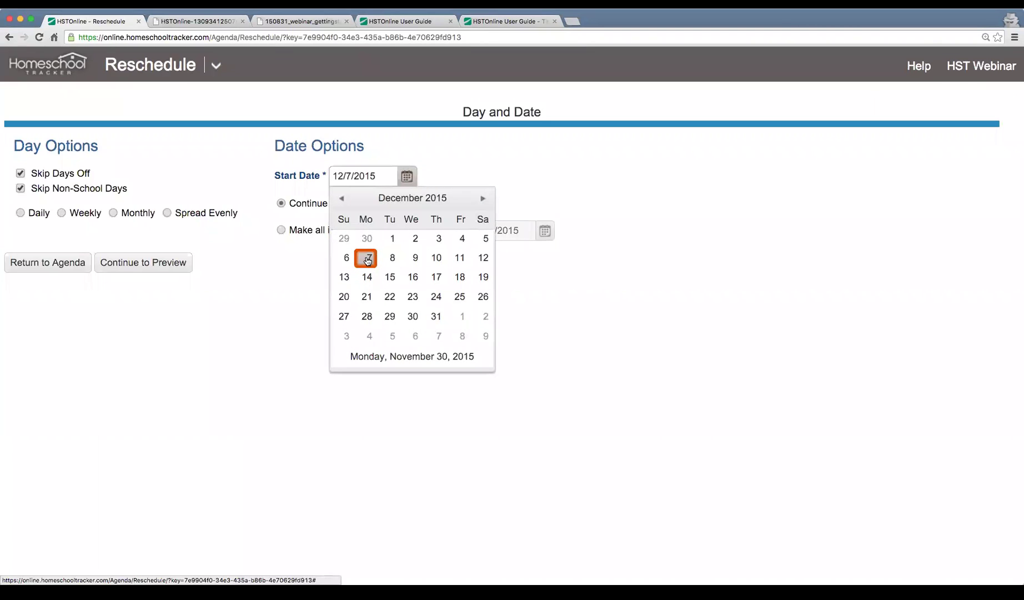
pyautogui.click(391, 257)
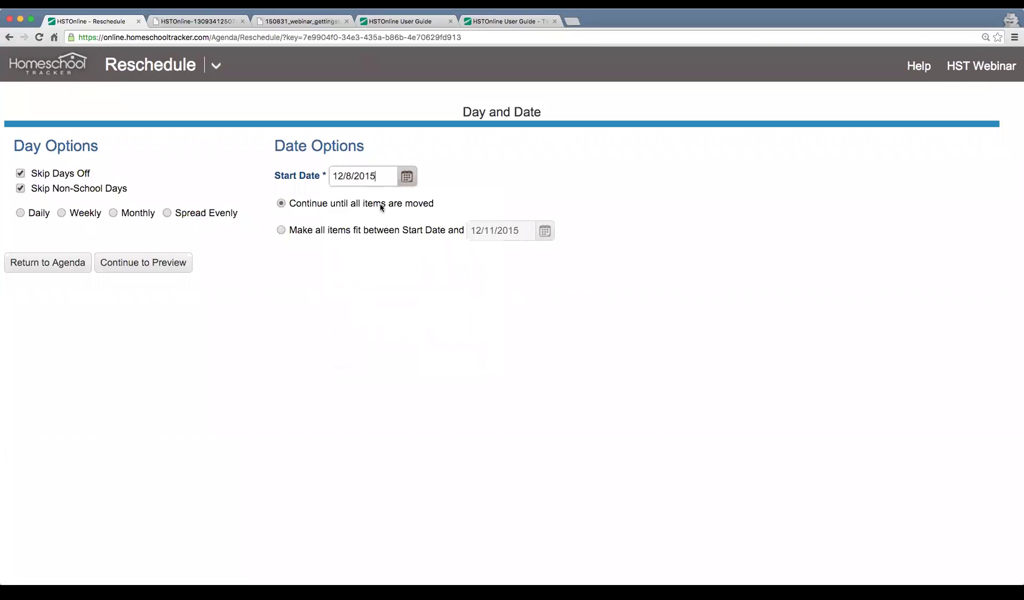
pyautogui.click(179, 270)
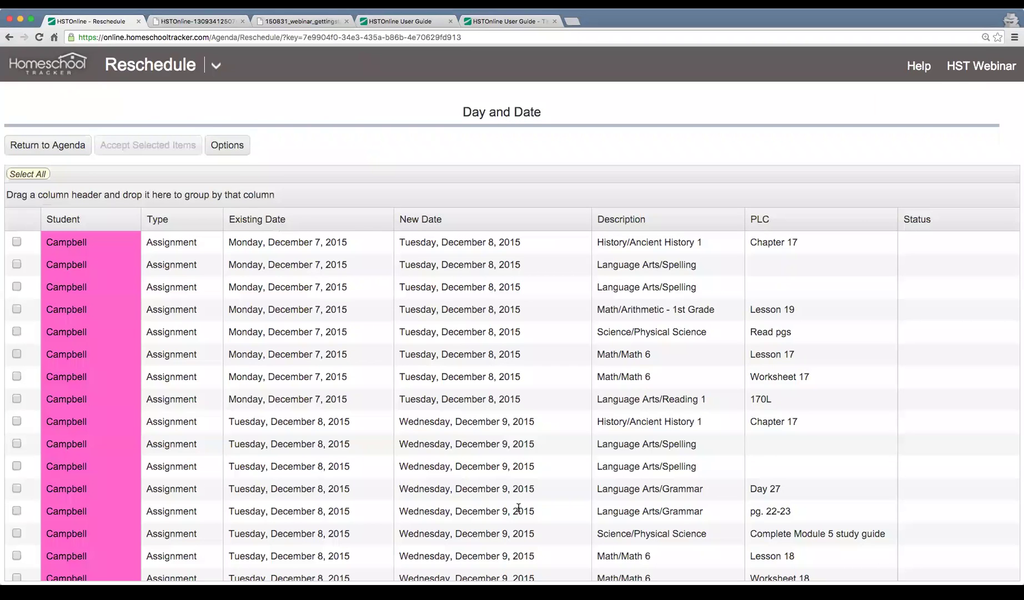
# - Review the new dates in the reschedule preview, select all listed assignments, and accept the changes
pyautogui.scroll(-1, 308, 403)
pyautogui.scroll(1, 308, 402)
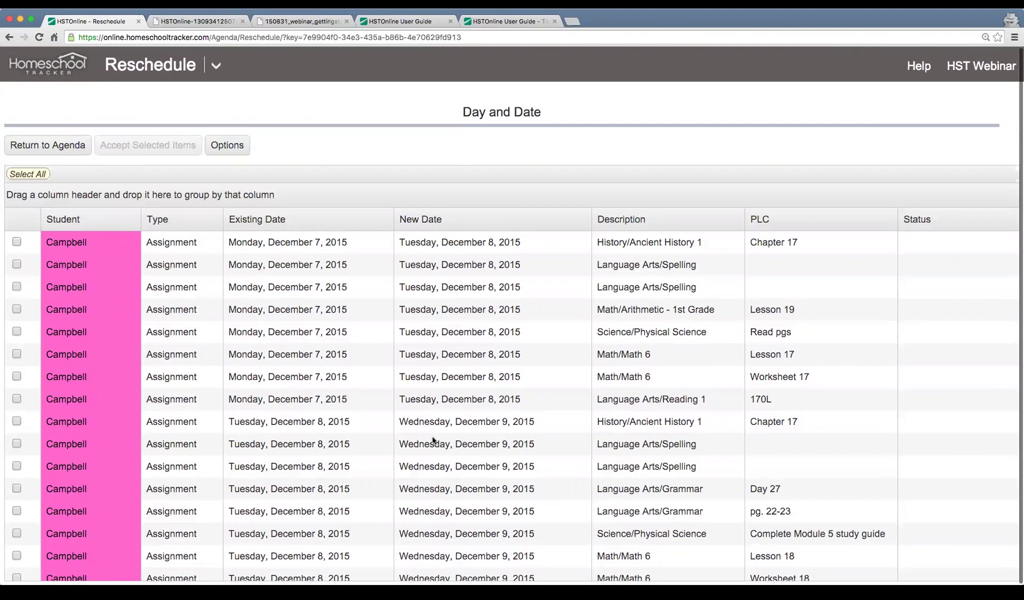
pyautogui.scroll(-5, 499, 425)
pyautogui.scroll(5, 500, 425)
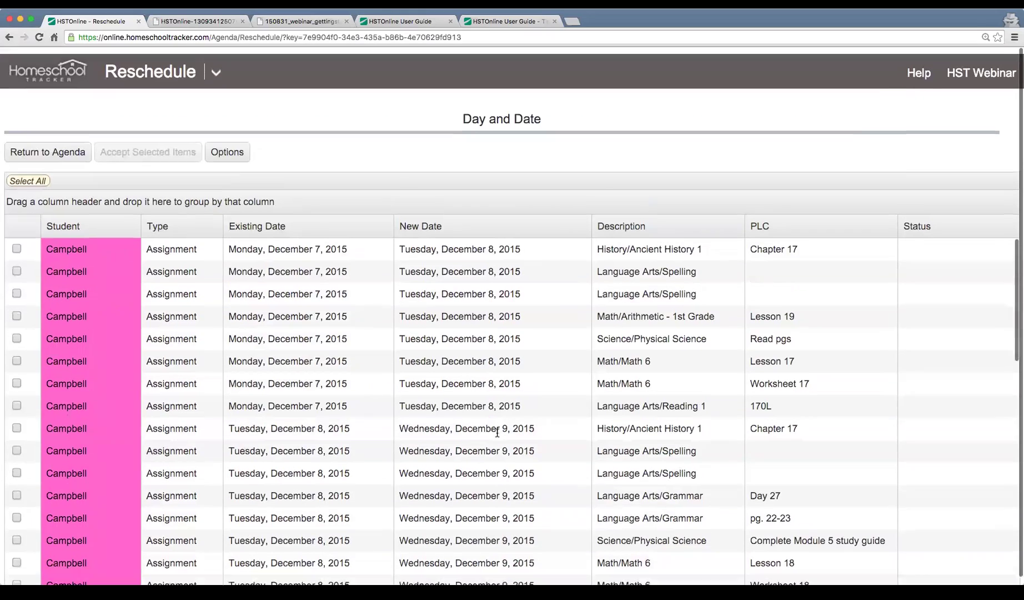
pyautogui.click(26, 174)
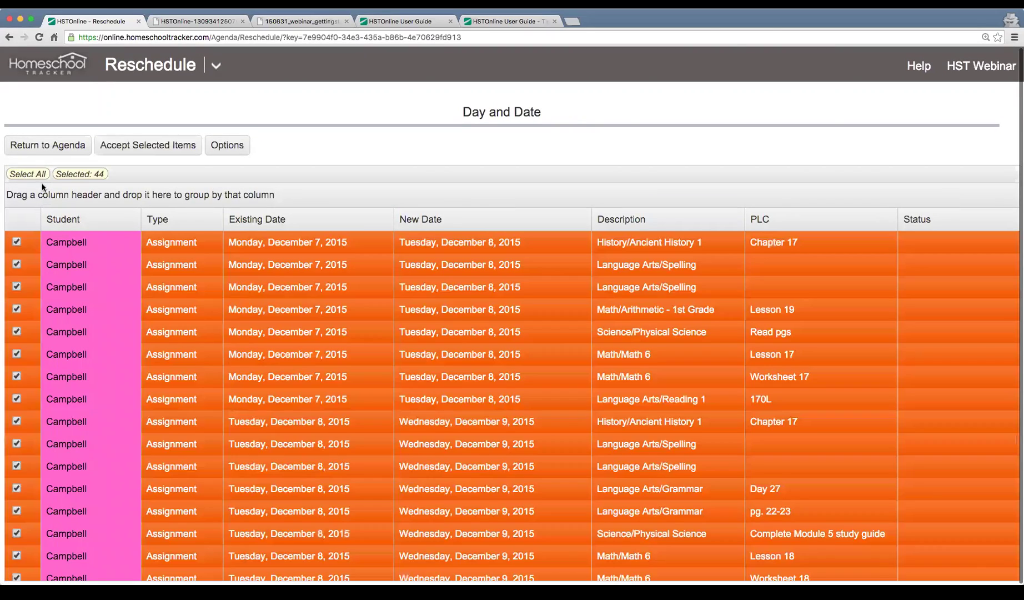
pyautogui.click(125, 148)
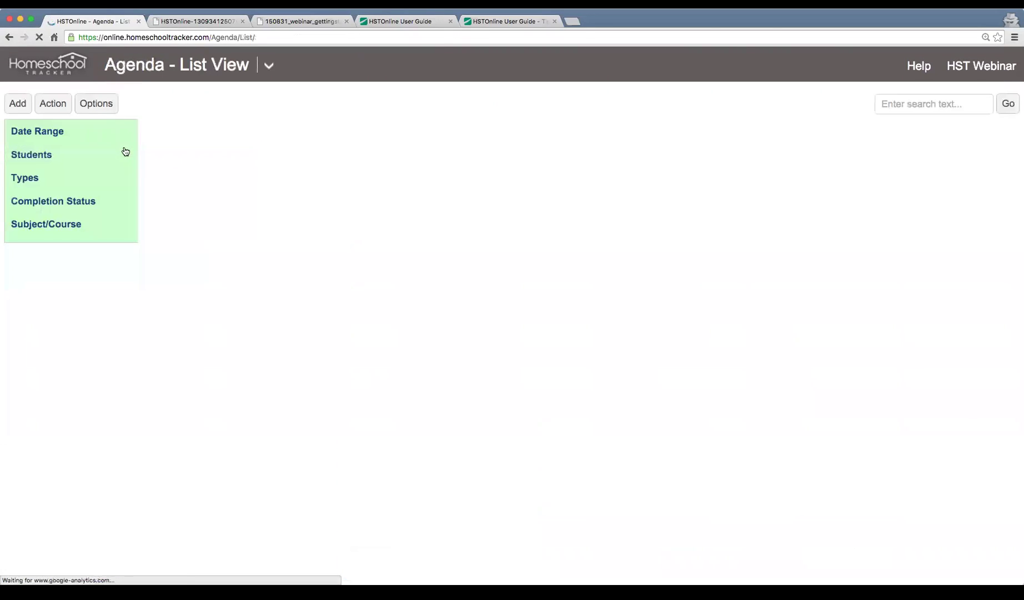
# - Show the Agenda's Calendar View and check the rescheduled assignments in the weeks of 12/6 and 12/13
pyautogui.click(268, 65)
pyautogui.click(95, 127)
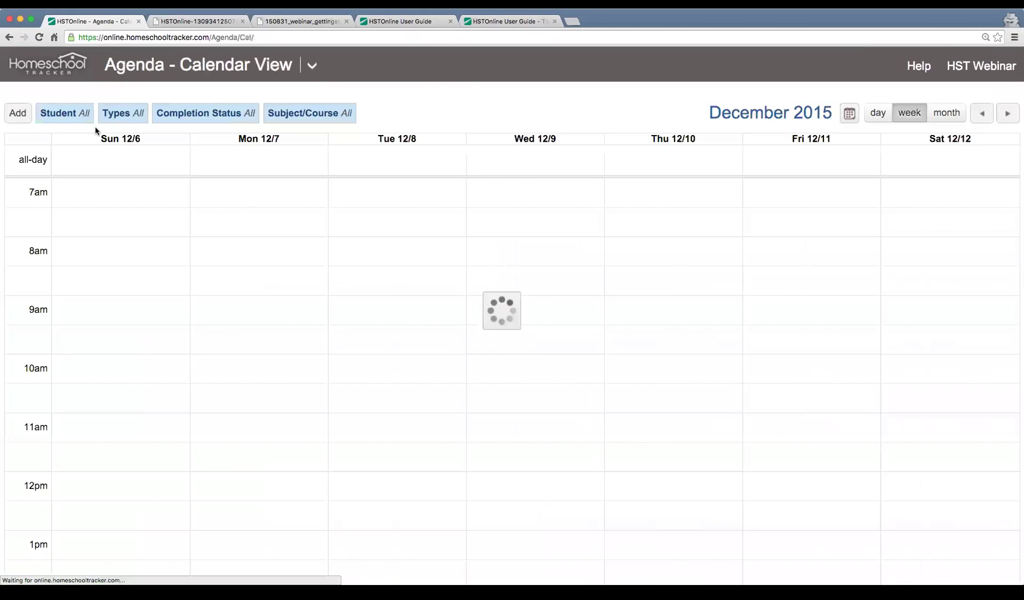
pyautogui.scroll(-1, 739, 373)
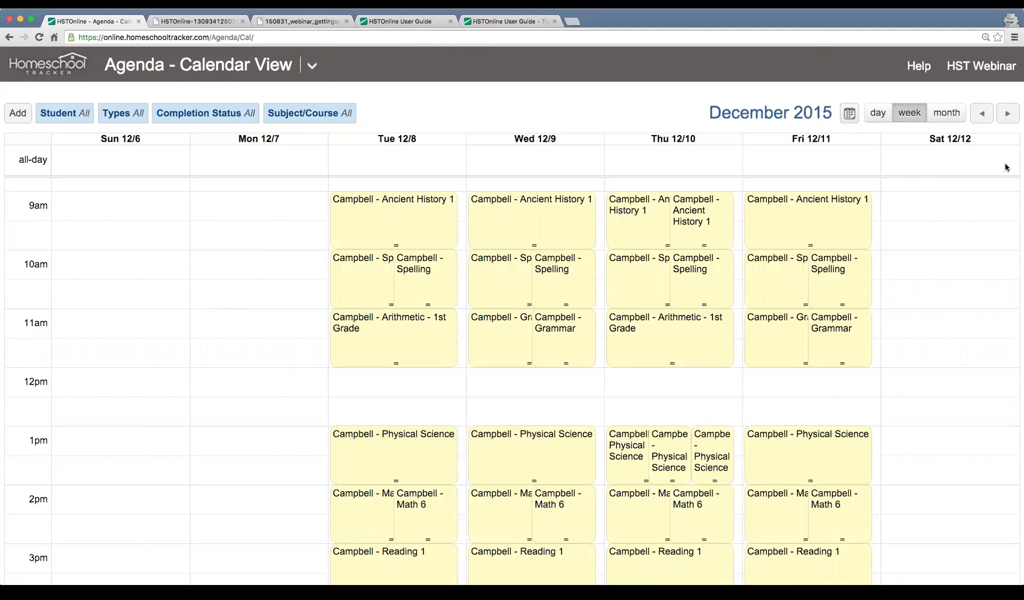
pyautogui.click(1007, 114)
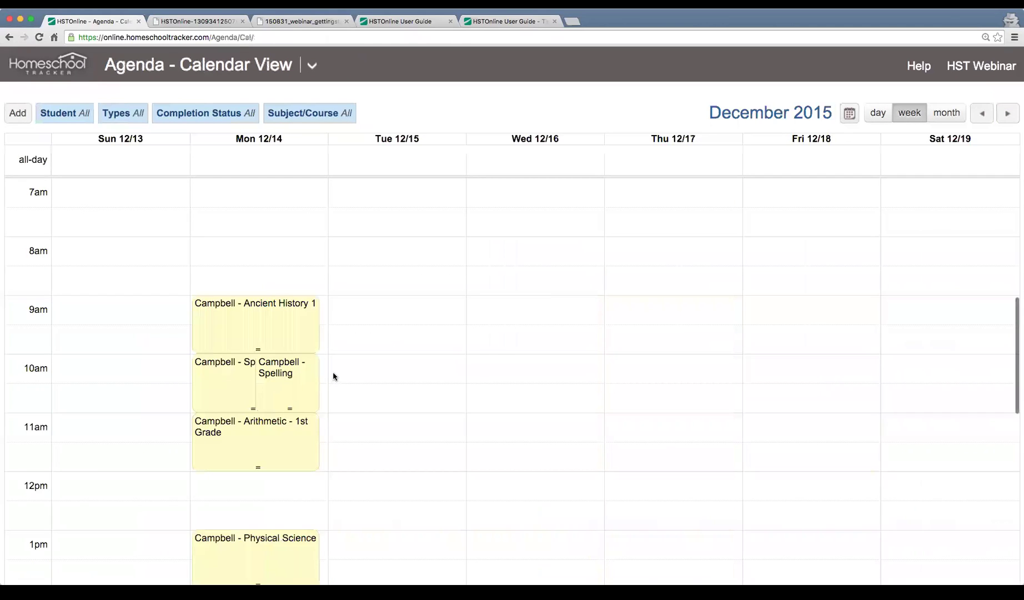
pyautogui.scroll(-3, 334, 377)
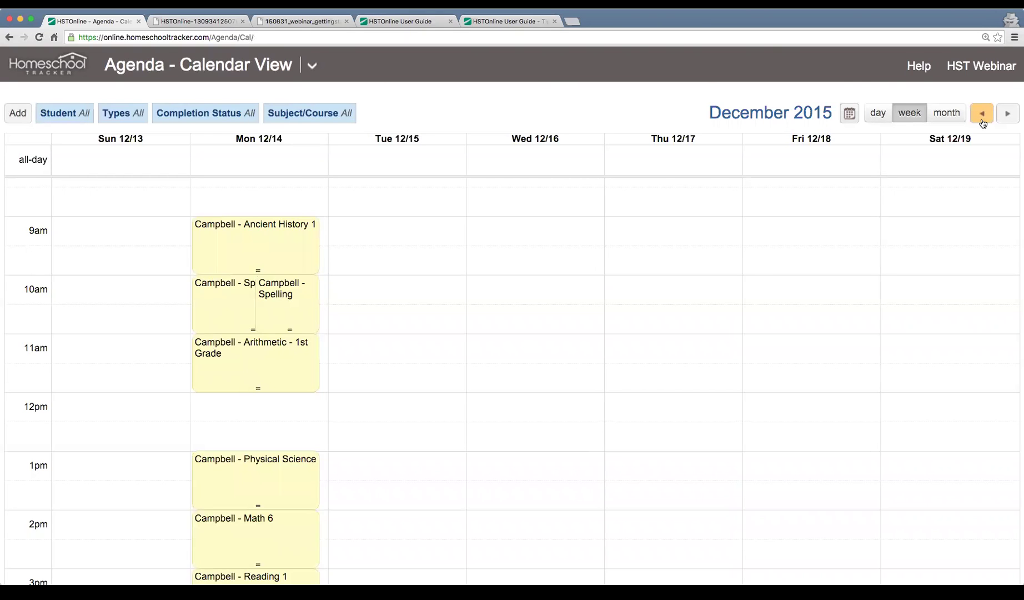
# - Go back to the calendar week of 12/6 to 12/12 to review its assignments, and reopen the Agenda's List View
pyautogui.click(982, 114)
pyautogui.scroll(-3, 811, 301)
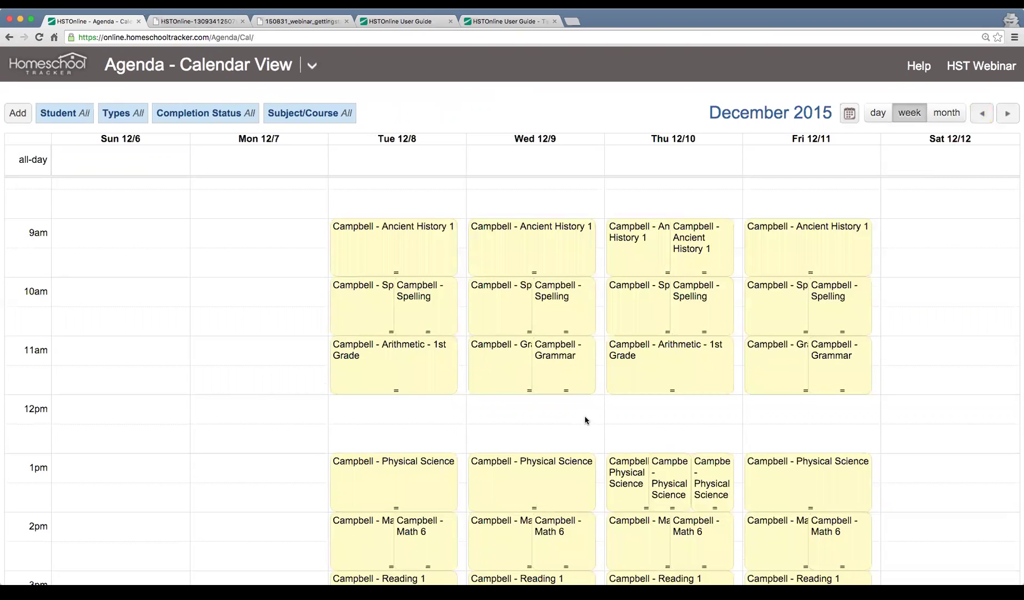
pyautogui.scroll(-1, 585, 421)
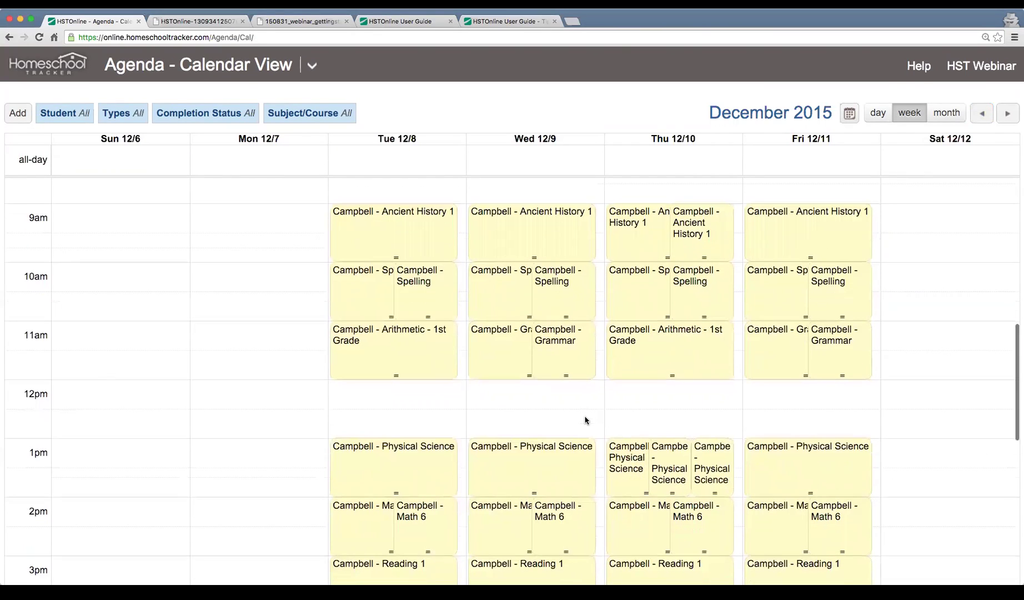
pyautogui.scroll(-1, 585, 420)
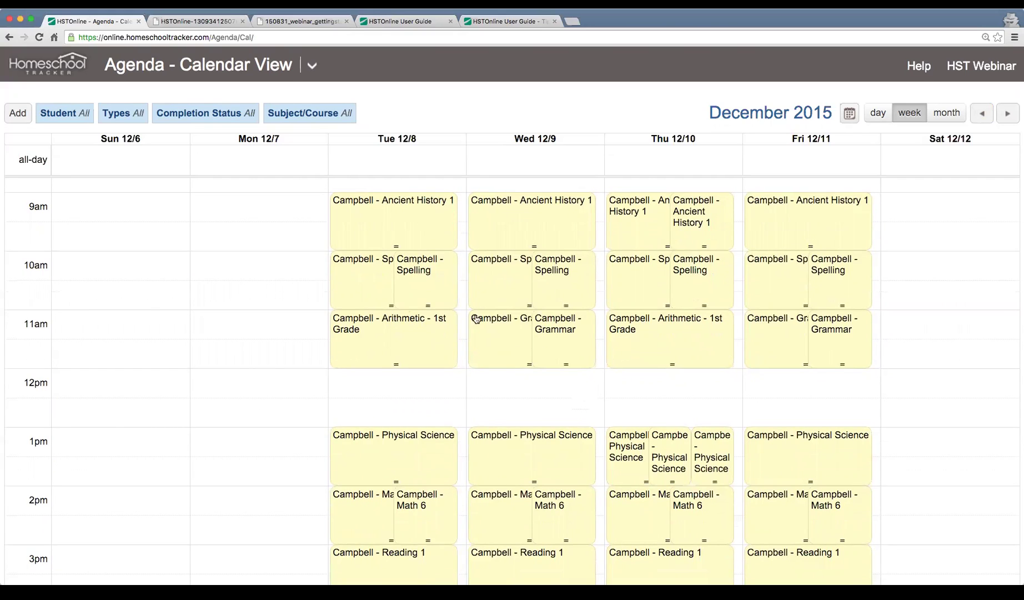
pyautogui.scroll(-1, 408, 298)
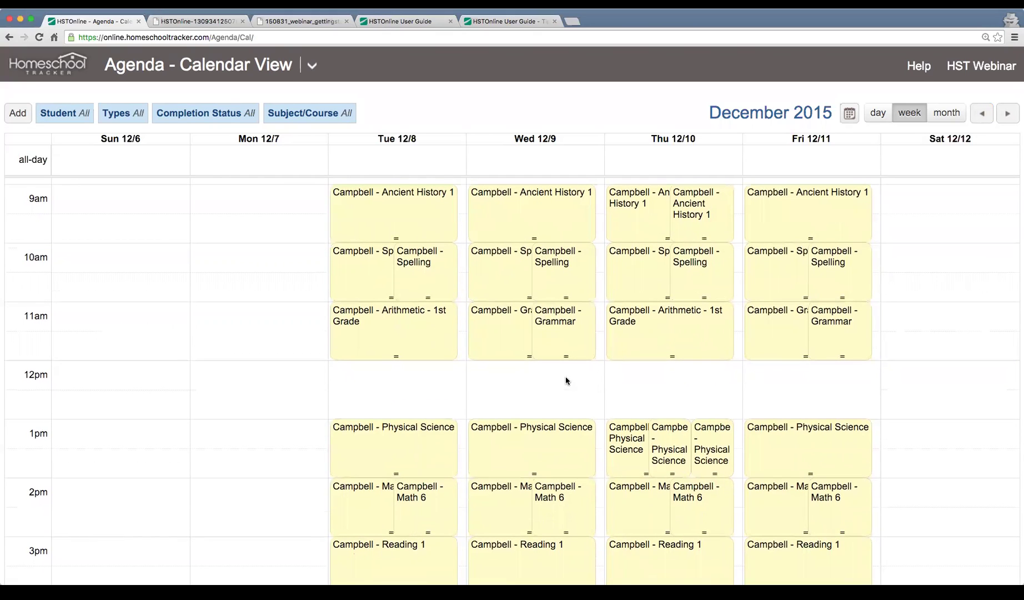
pyautogui.click(312, 65)
pyautogui.click(107, 148)
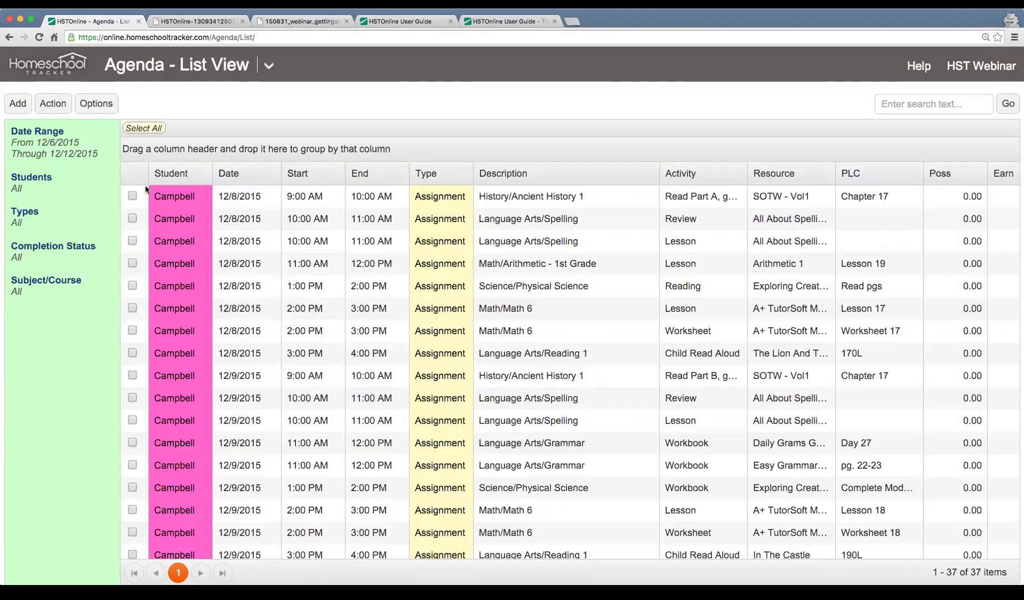
pyautogui.click(133, 195)
pyautogui.click(132, 218)
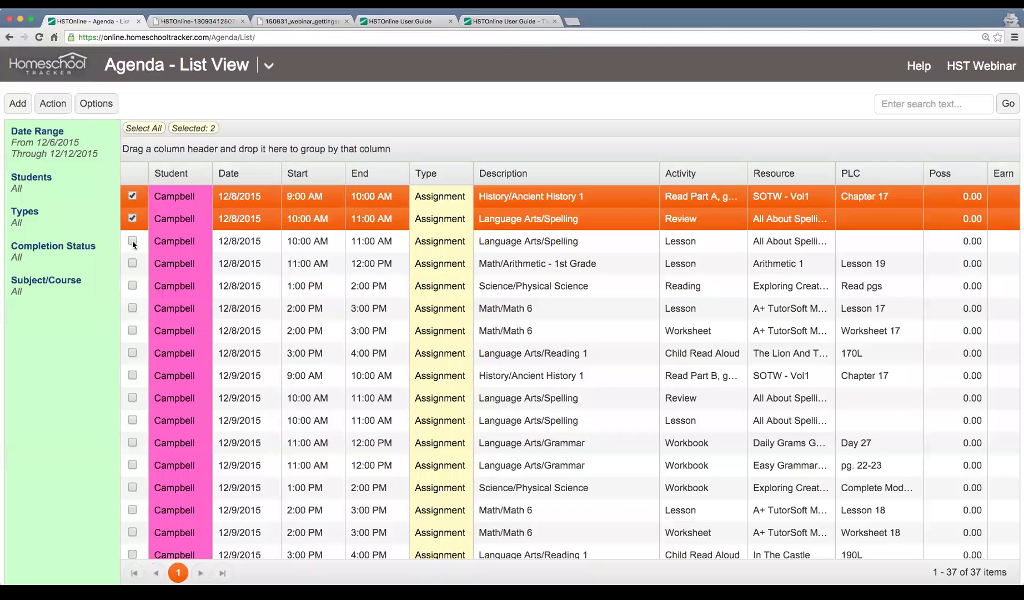
pyautogui.click(132, 240)
pyautogui.click(132, 263)
pyautogui.click(132, 285)
pyautogui.click(132, 308)
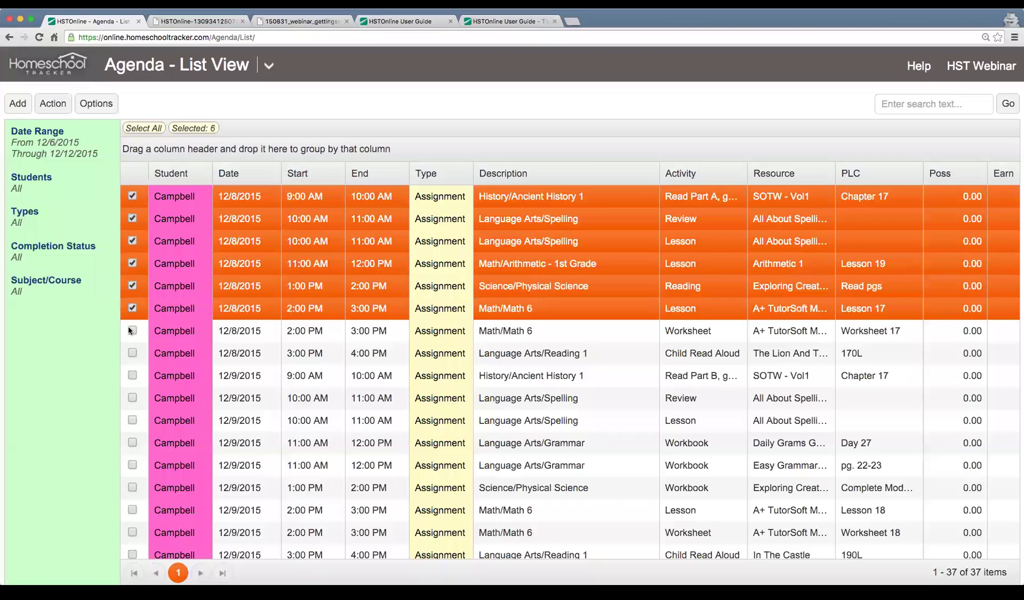
pyautogui.click(133, 330)
# - Select all eight assignments dated 12/8/2015, from Reading 1 up to Ancient History 1
pyautogui.click(133, 352)
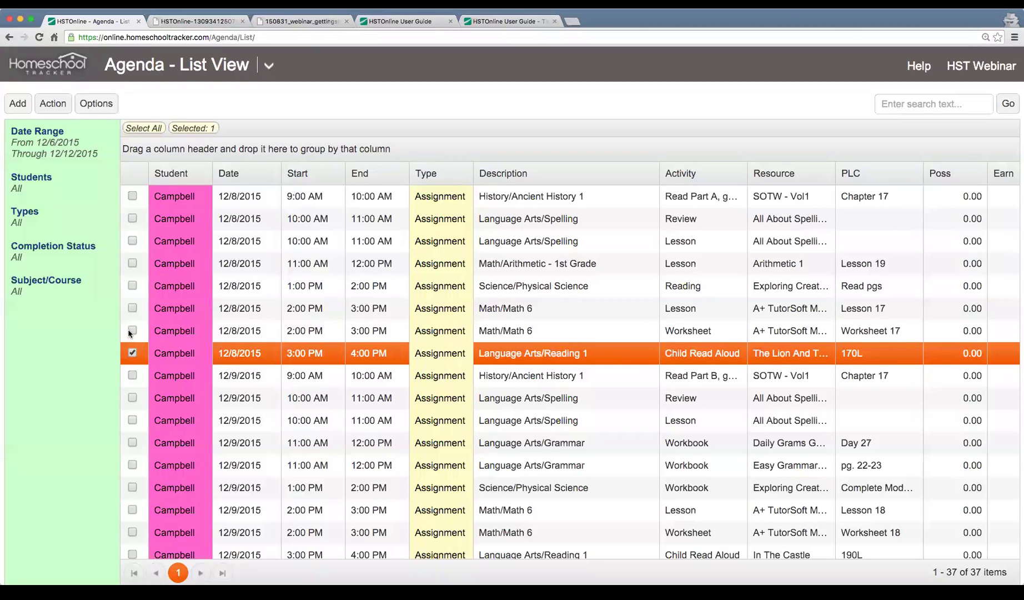
pyautogui.click(132, 330)
pyautogui.click(133, 308)
pyautogui.click(133, 286)
pyautogui.click(132, 263)
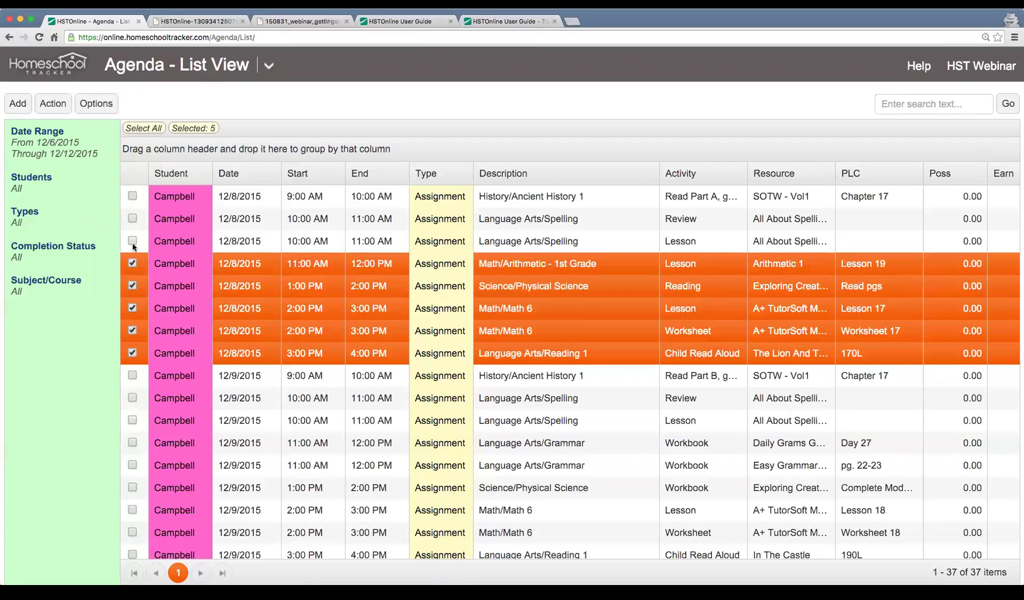
pyautogui.click(132, 240)
pyautogui.click(132, 218)
pyautogui.click(132, 196)
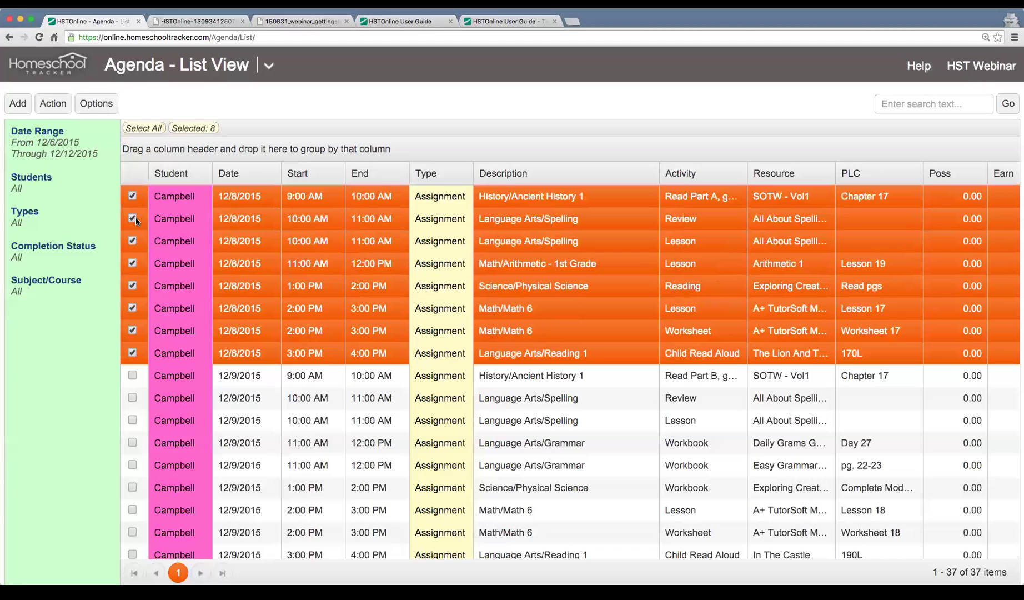
# - Preview rescheduling the selected assignments with start date 12/9/2015, continuing until all items are moved
pyautogui.click(53, 103)
pyautogui.click(87, 274)
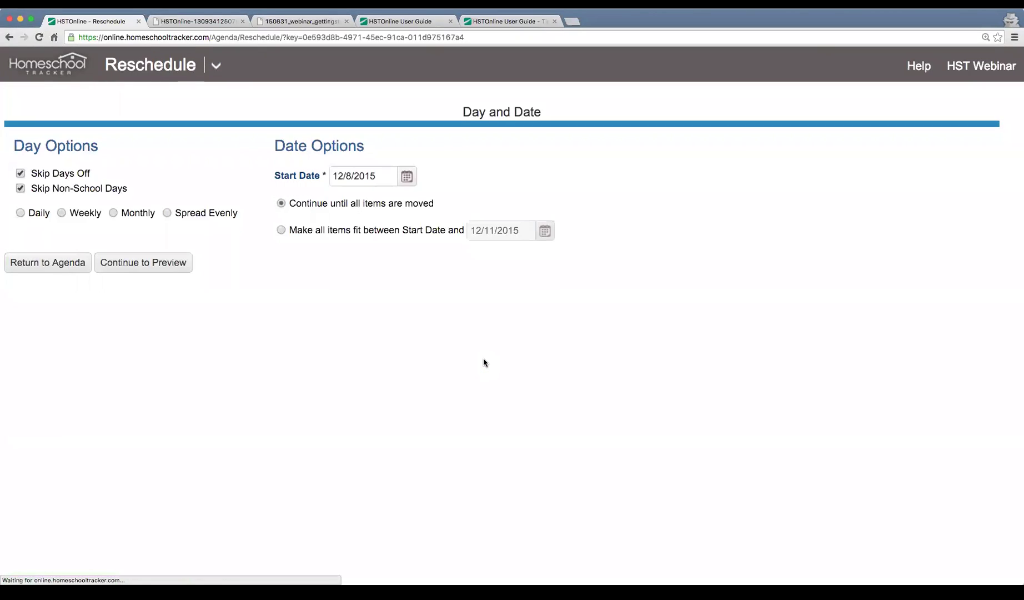
pyautogui.click(407, 176)
pyautogui.click(416, 259)
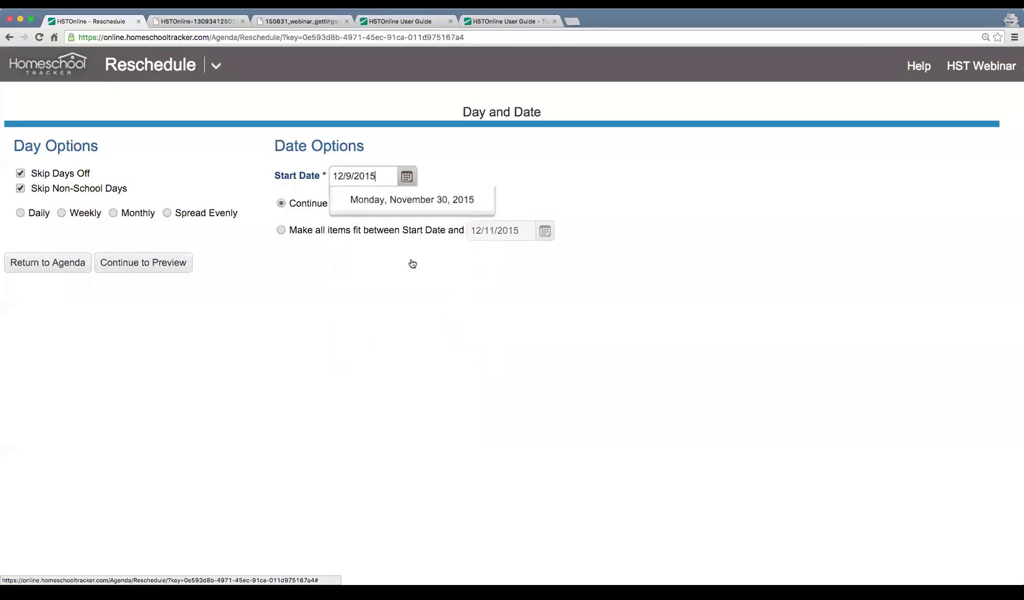
pyautogui.click(159, 267)
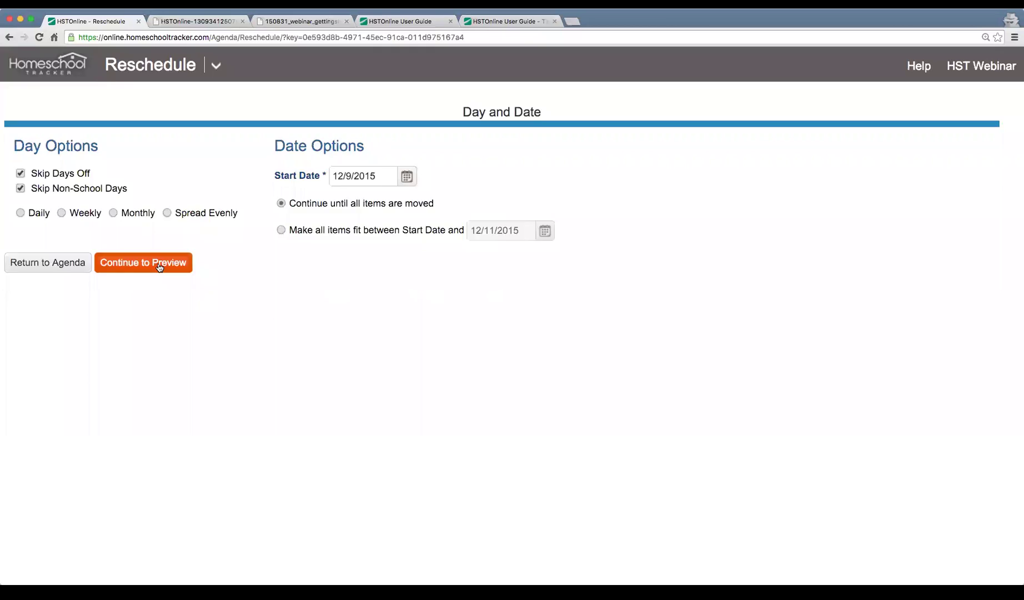
# - Compare the items being moved with the existing 12/9 assignments in the preview, select all movable items, and accept them
pyautogui.scroll(-1, 522, 370)
pyautogui.scroll(-1, 523, 370)
pyautogui.scroll(2, 524, 366)
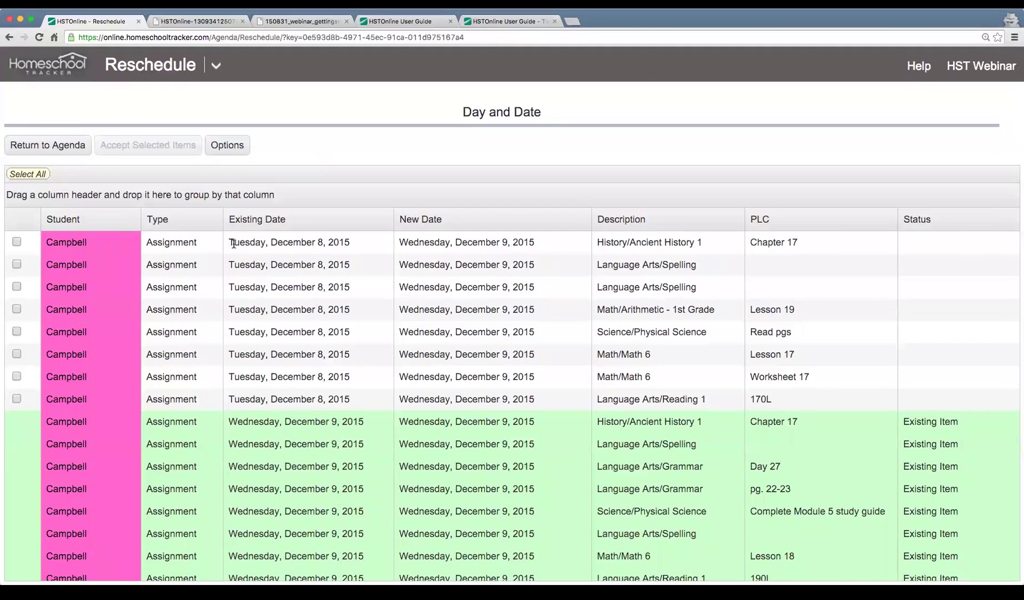
pyautogui.scroll(-2, 490, 372)
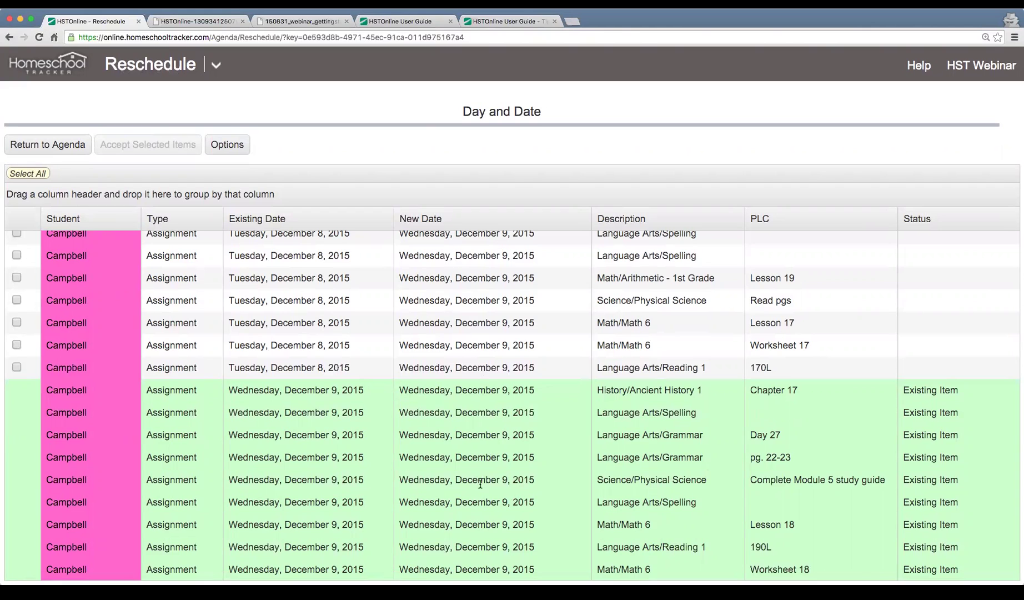
pyautogui.scroll(2, 451, 444)
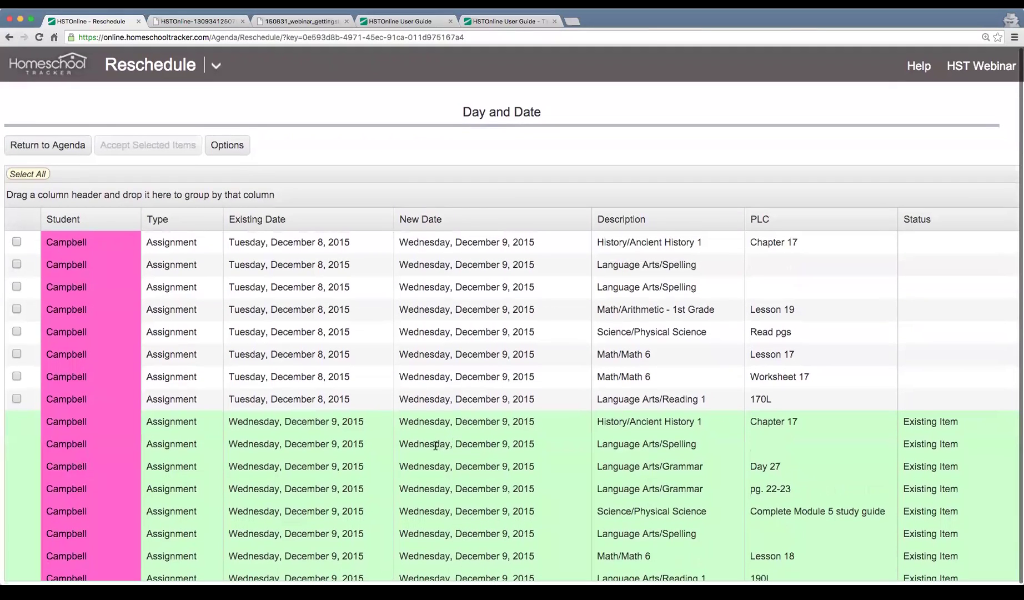
pyautogui.click(44, 174)
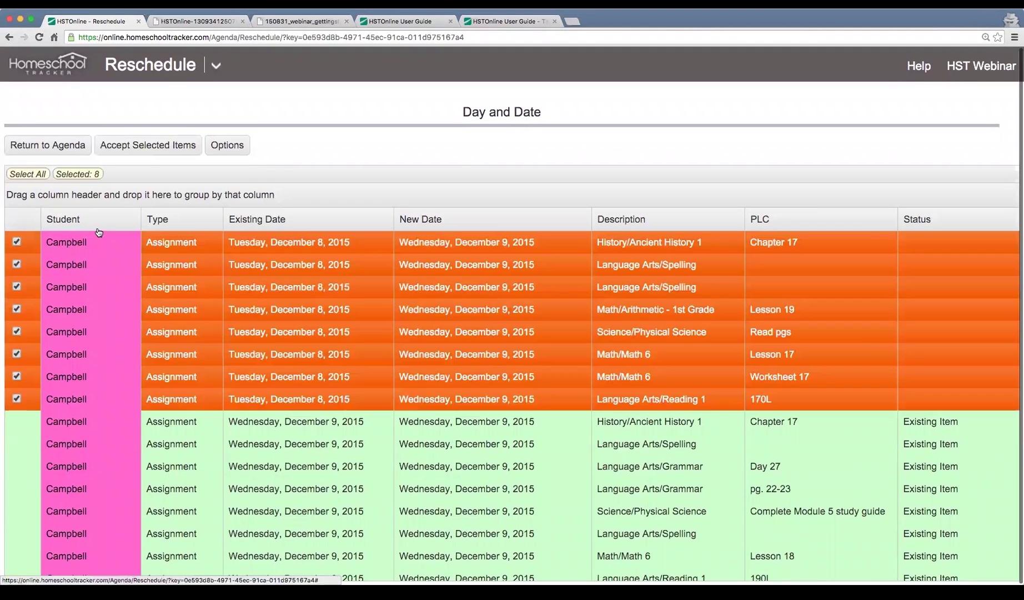
pyautogui.click(147, 147)
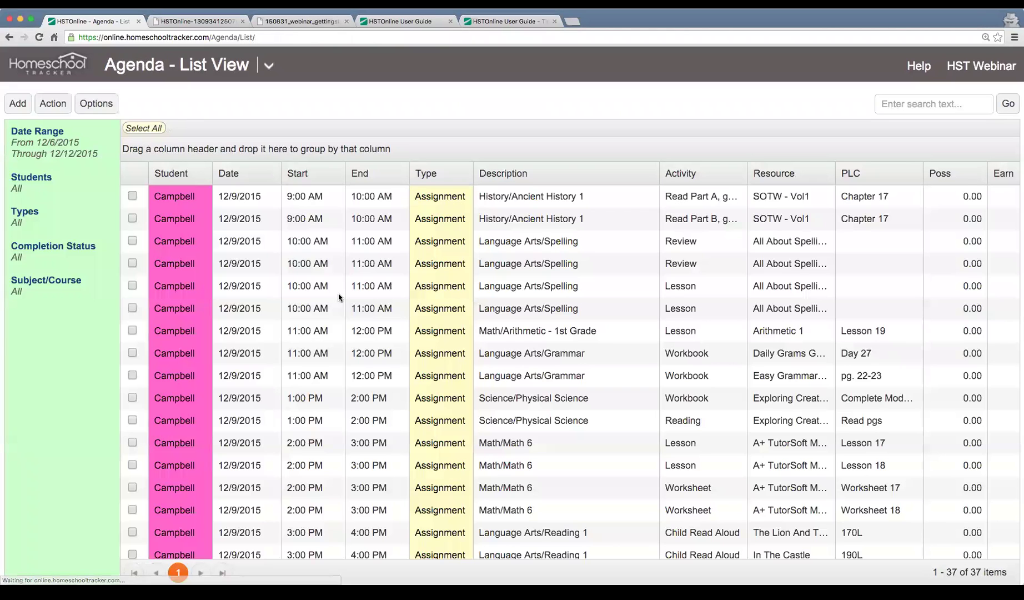
# - Show the Agenda's Calendar View and examine Wednesday 12/9's combined assignments across the day's time slots
pyautogui.click(269, 65)
pyautogui.click(100, 131)
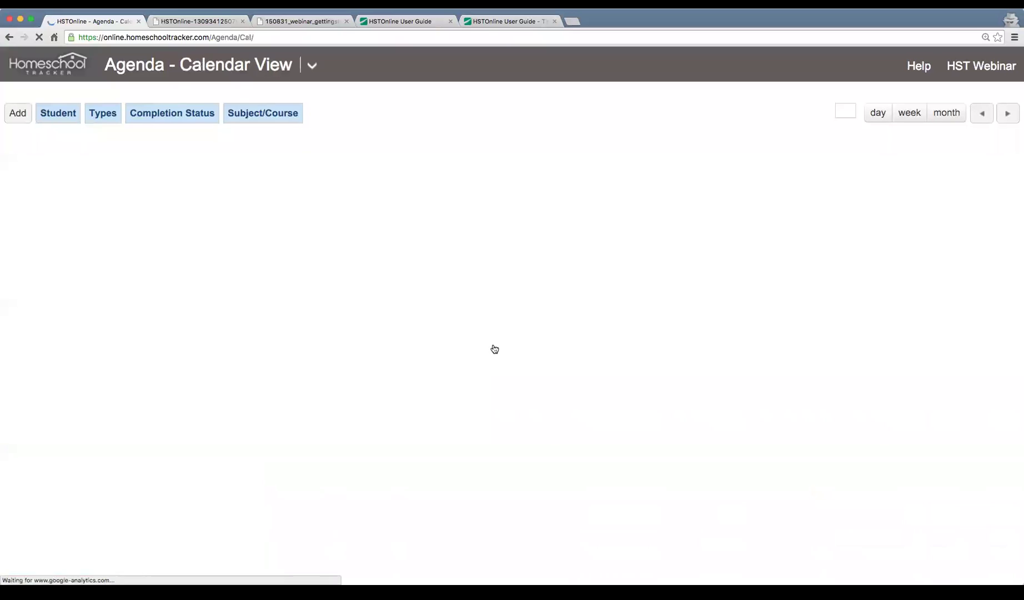
pyautogui.scroll(-3, 409, 303)
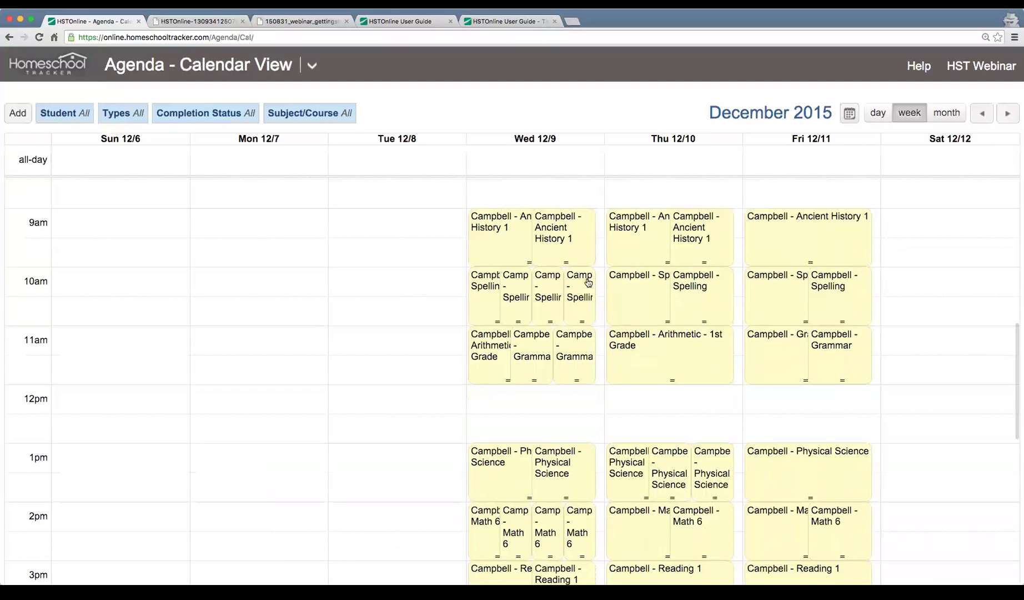
pyautogui.scroll(-4, 520, 263)
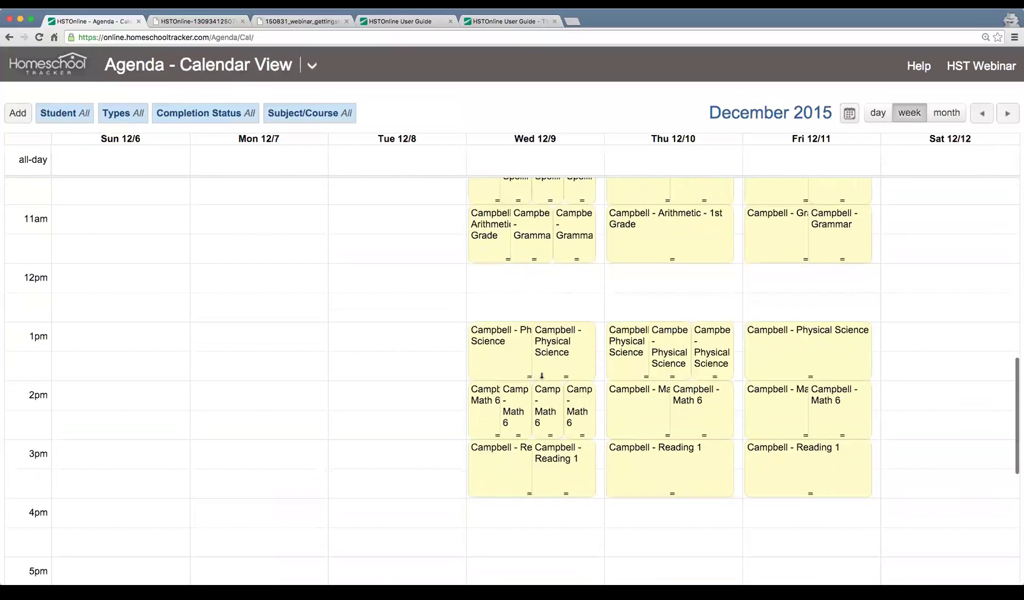
pyautogui.scroll(4, 512, 358)
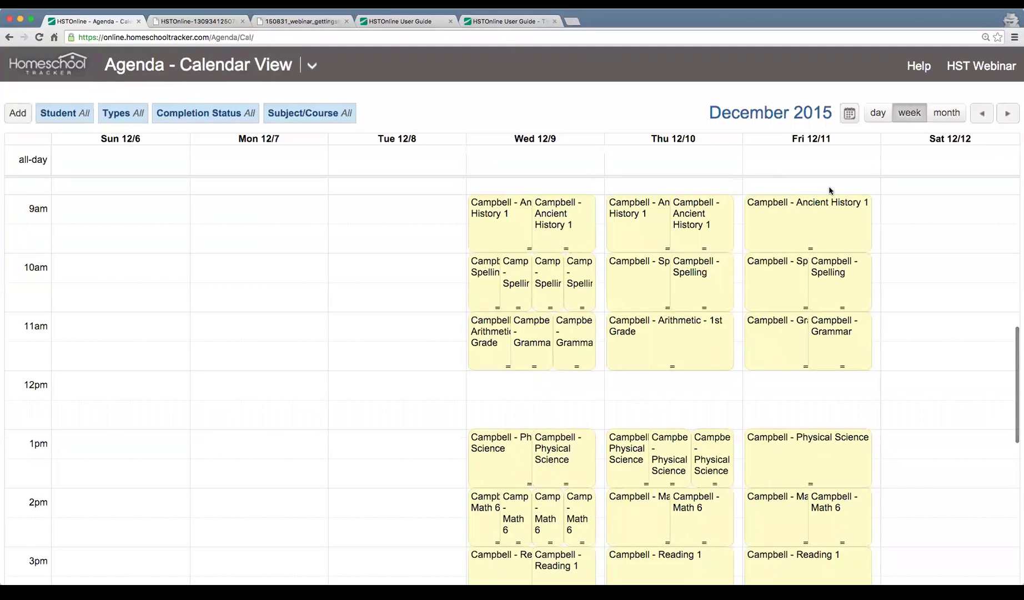
# - Check the following calendar week of 12/13 to 12/19, and return to the week of 12/6 to 12/12
pyautogui.click(1008, 114)
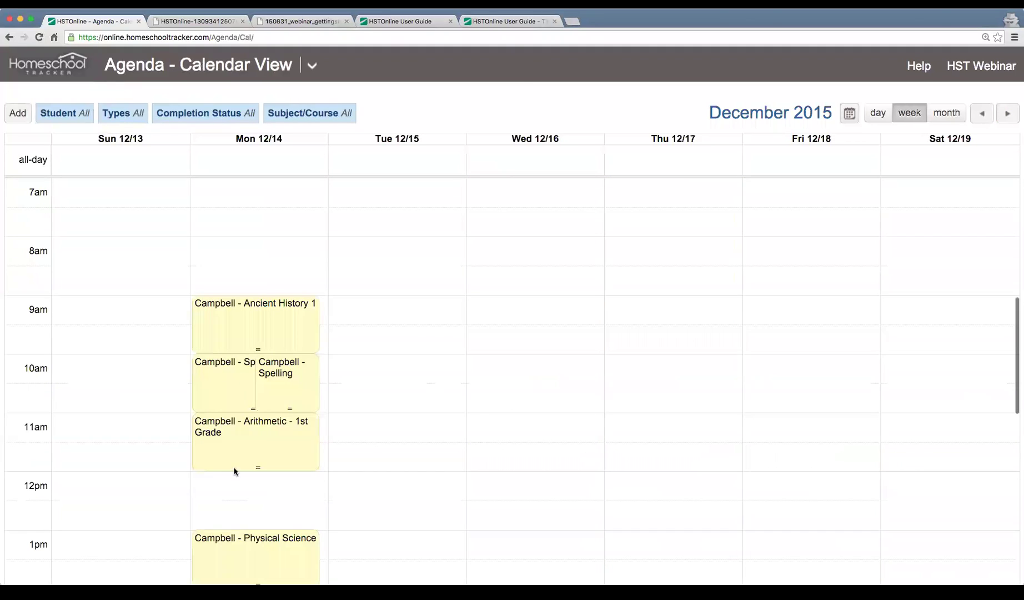
pyautogui.scroll(-4, 252, 456)
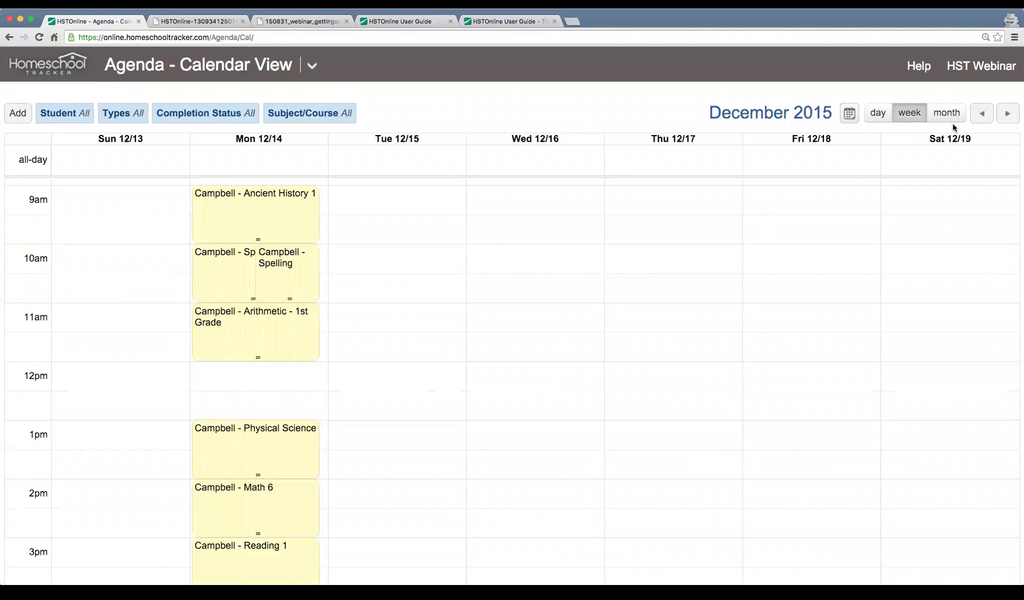
pyautogui.click(982, 114)
pyautogui.scroll(-4, 554, 279)
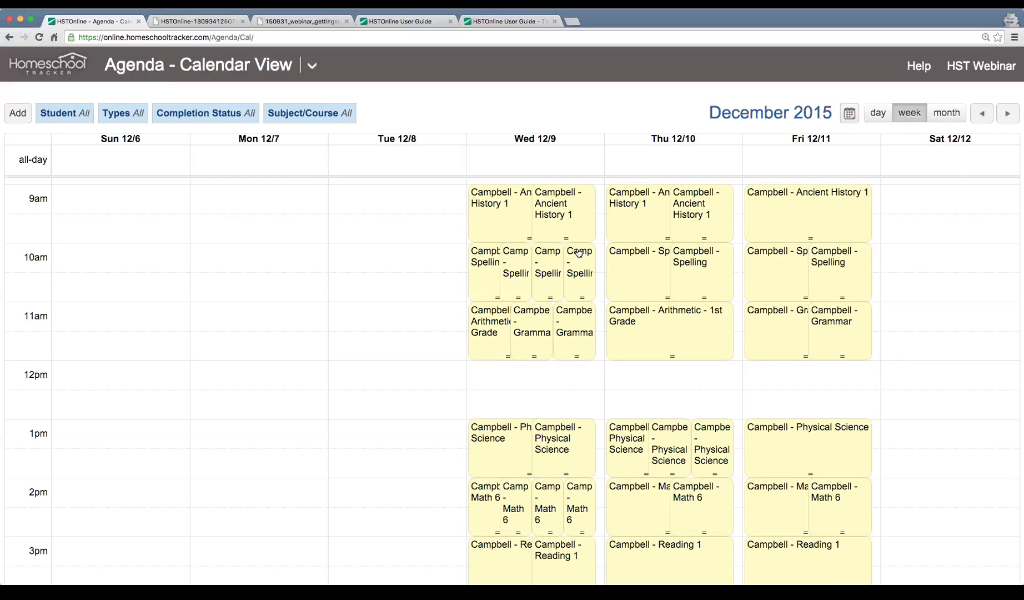
# - Switch to the 150831_webinar_gettingstarted.pdf presentation showing the Q&A slide
pyautogui.hotkey('ctrl', 'Tab')
pyautogui.hotkey('ctrl', 'Tab')
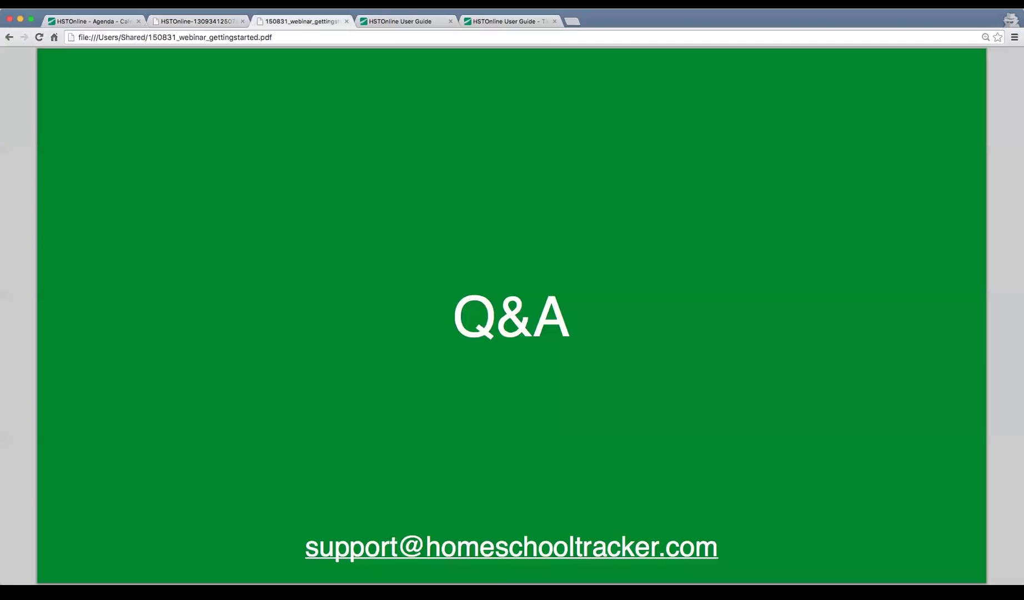